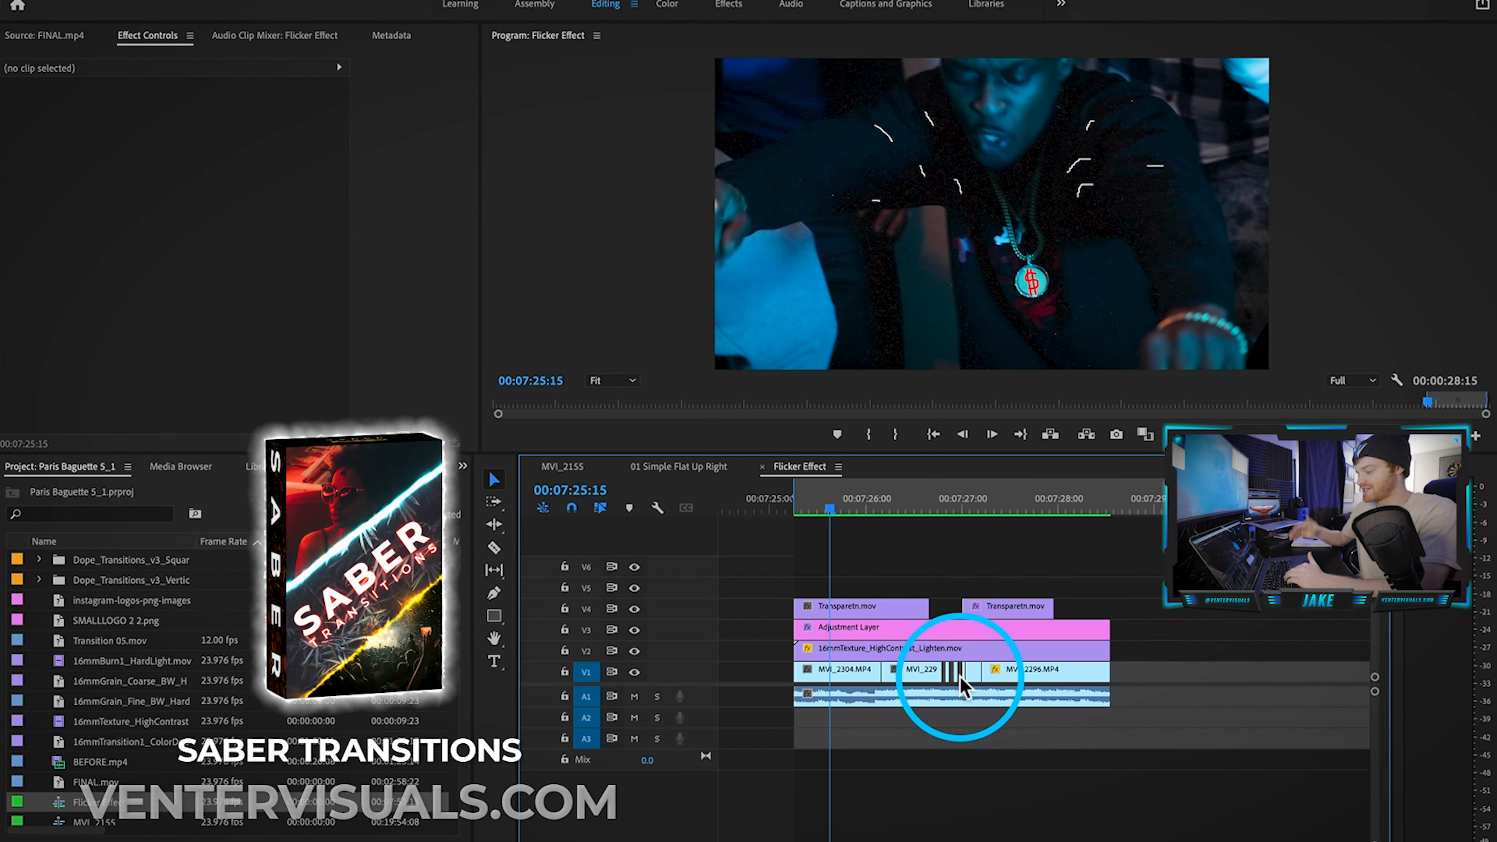
pyautogui.click(871, 575)
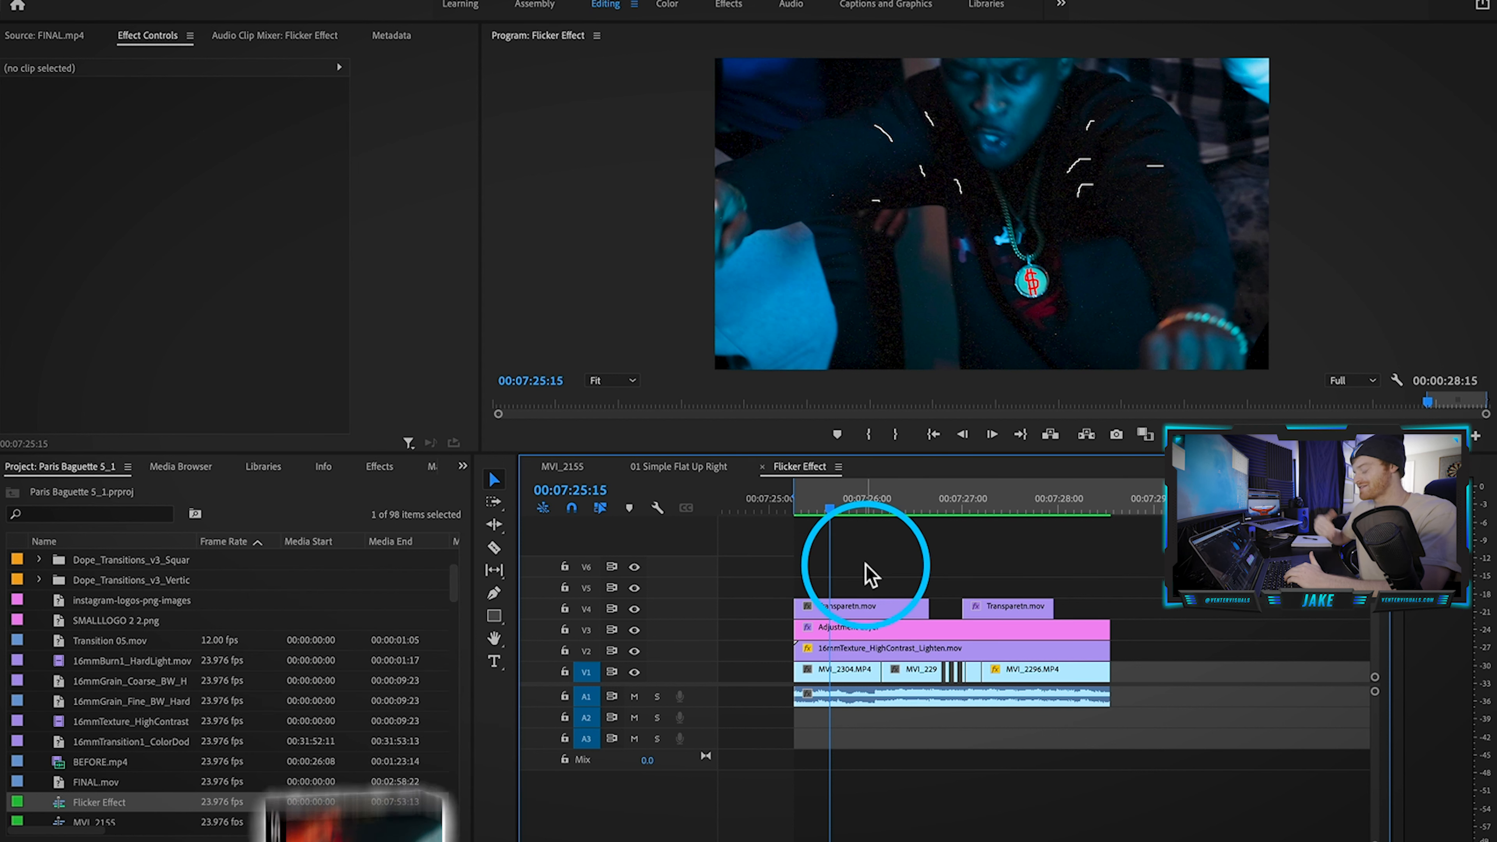
pyautogui.press('space')
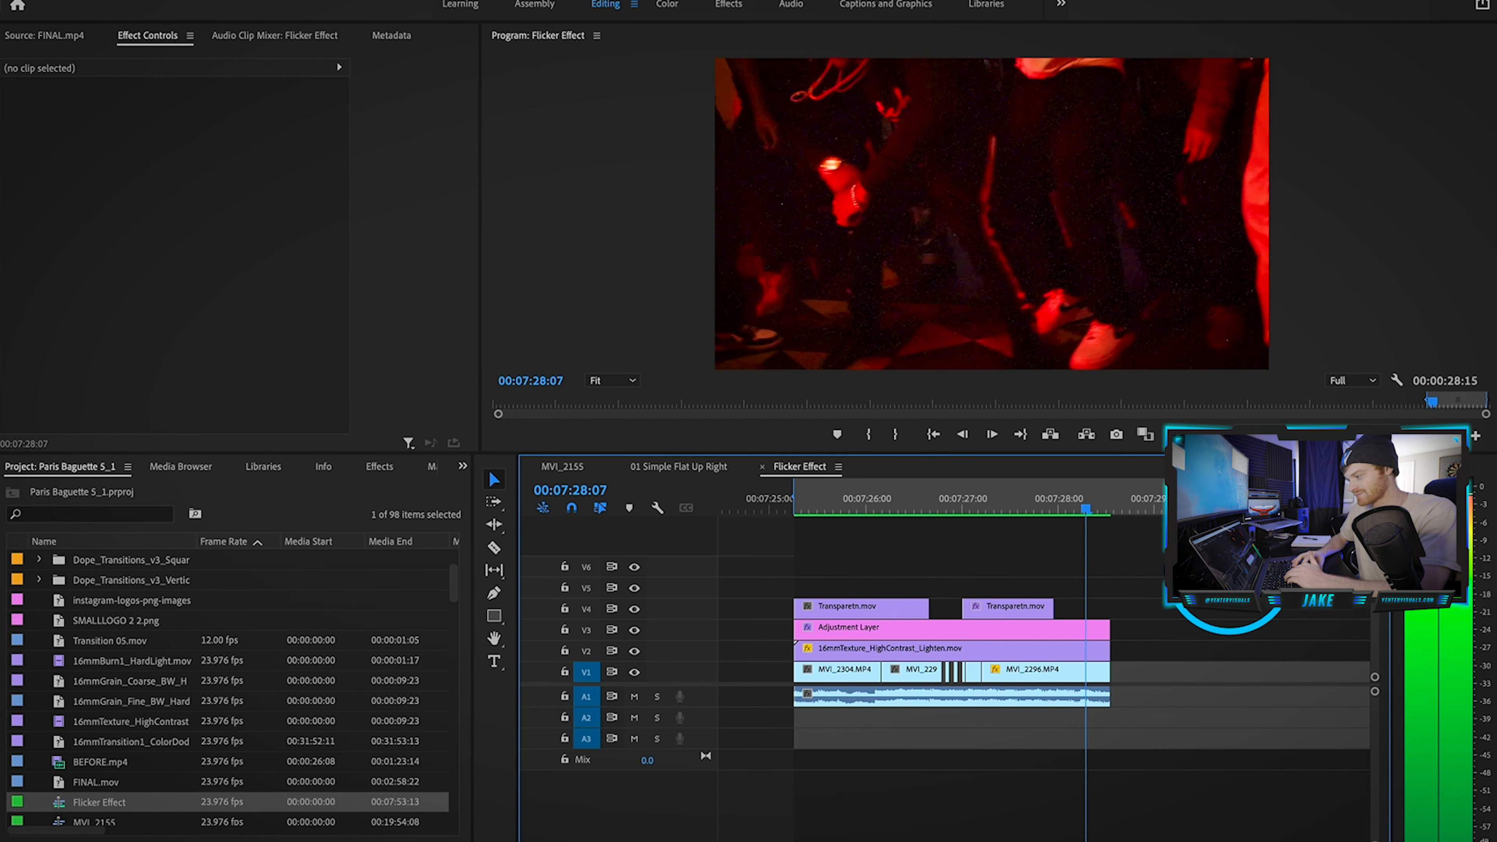
pyautogui.click(926, 675)
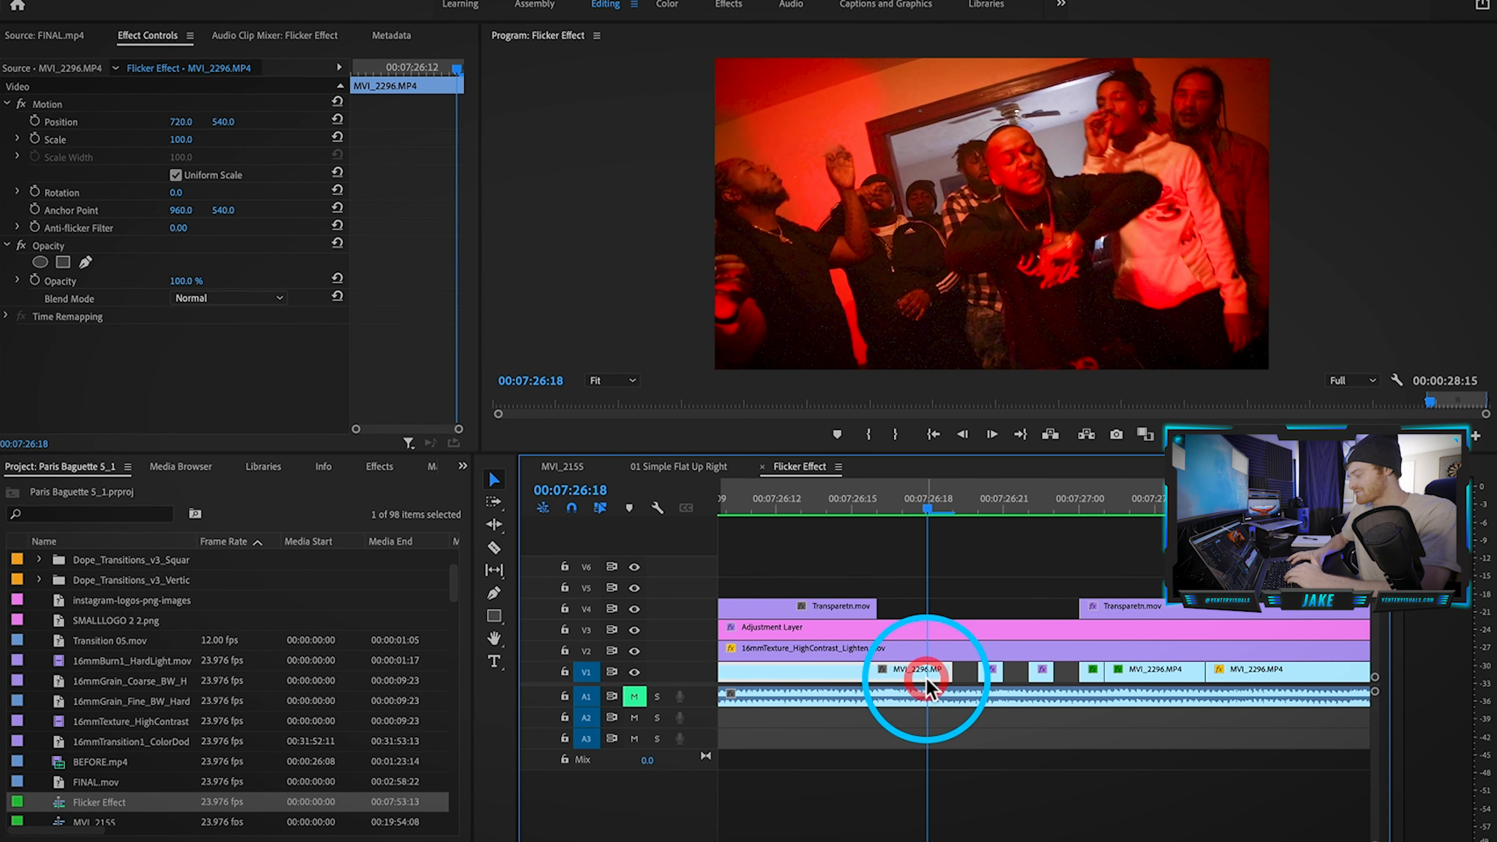
pyautogui.press('Right')
pyautogui.press('Right')
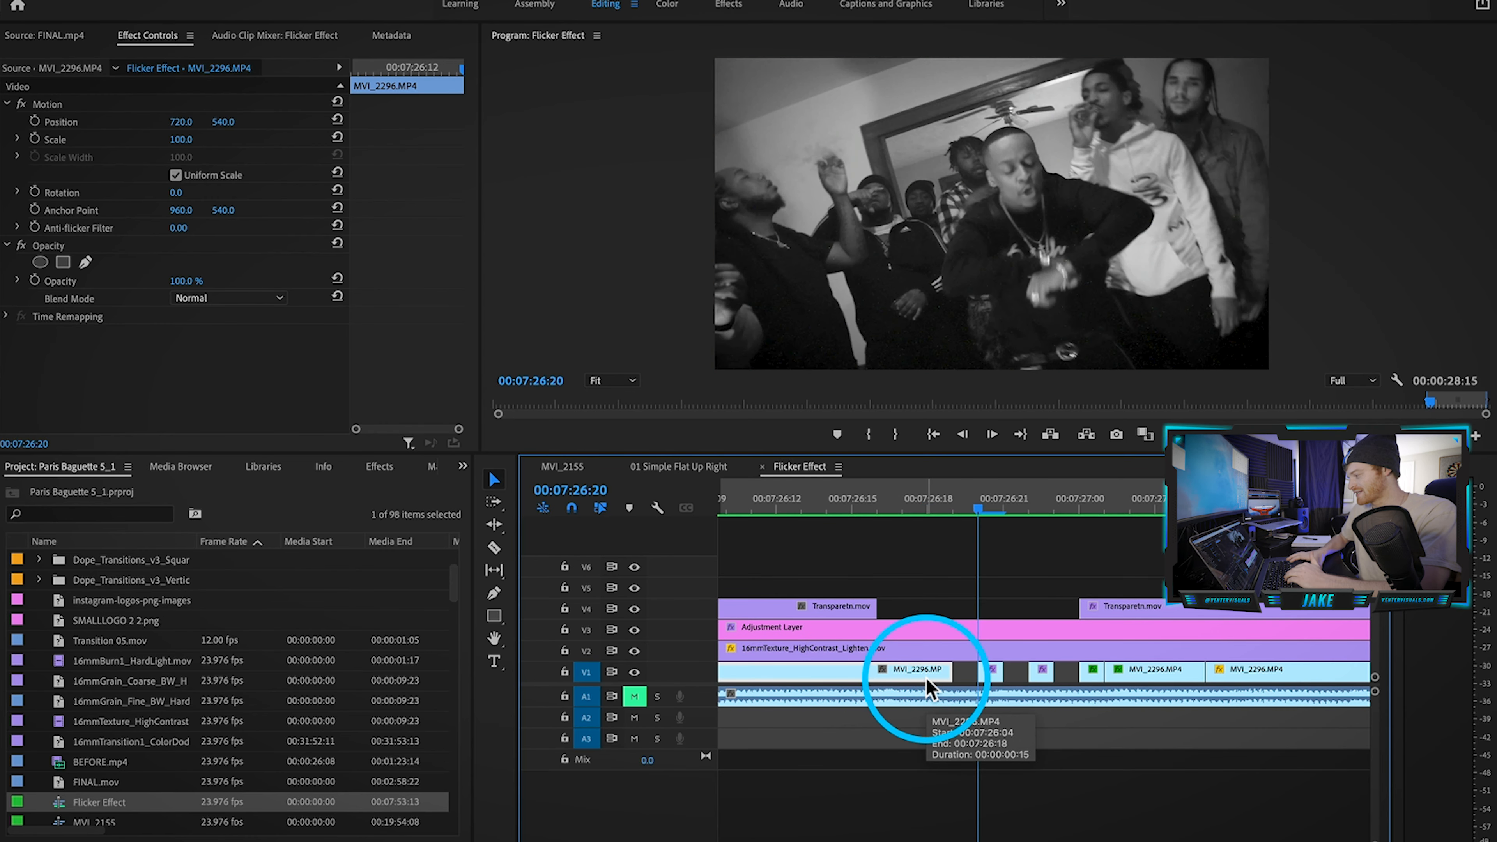
pyautogui.press('Right')
pyautogui.press('Right')
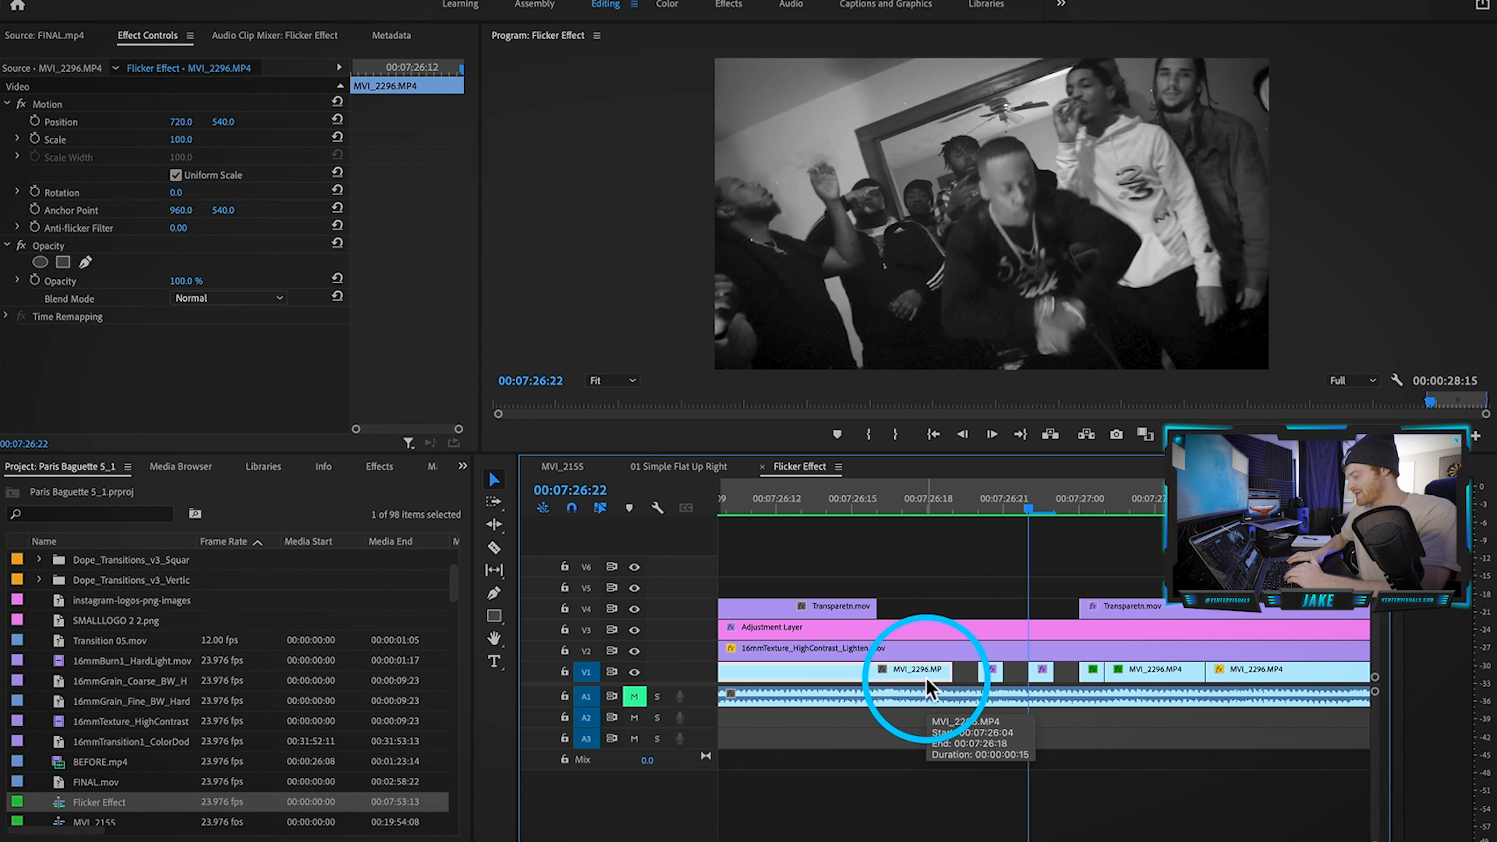
pyautogui.press('Right')
pyautogui.press('Right')
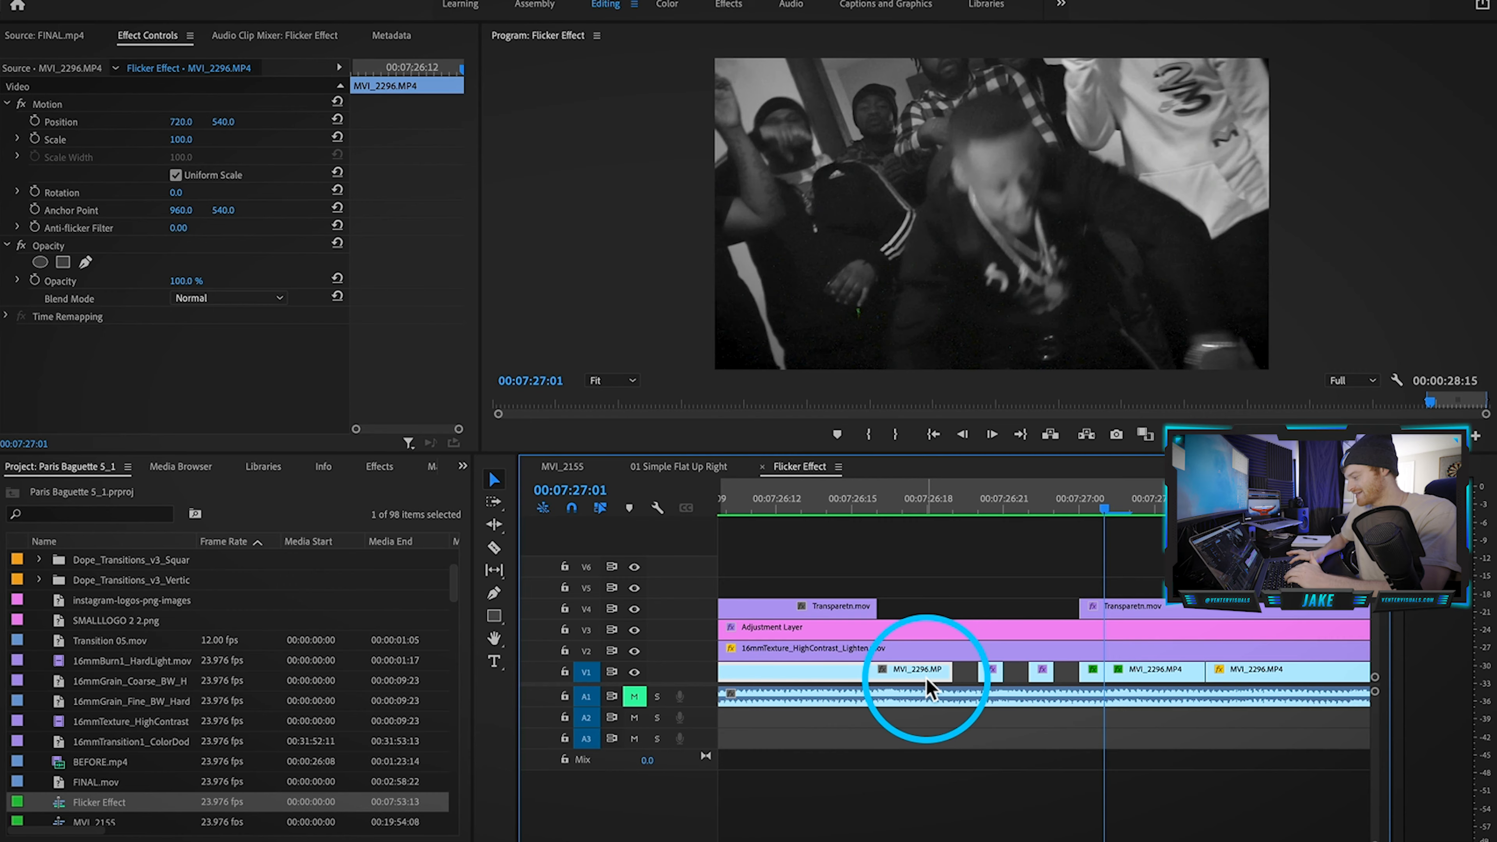
pyautogui.press('Right')
pyautogui.press('Right')
pyautogui.press('Right')
pyautogui.press('Right')
pyautogui.press('Right')
pyautogui.press('Right')
pyautogui.press('Right')
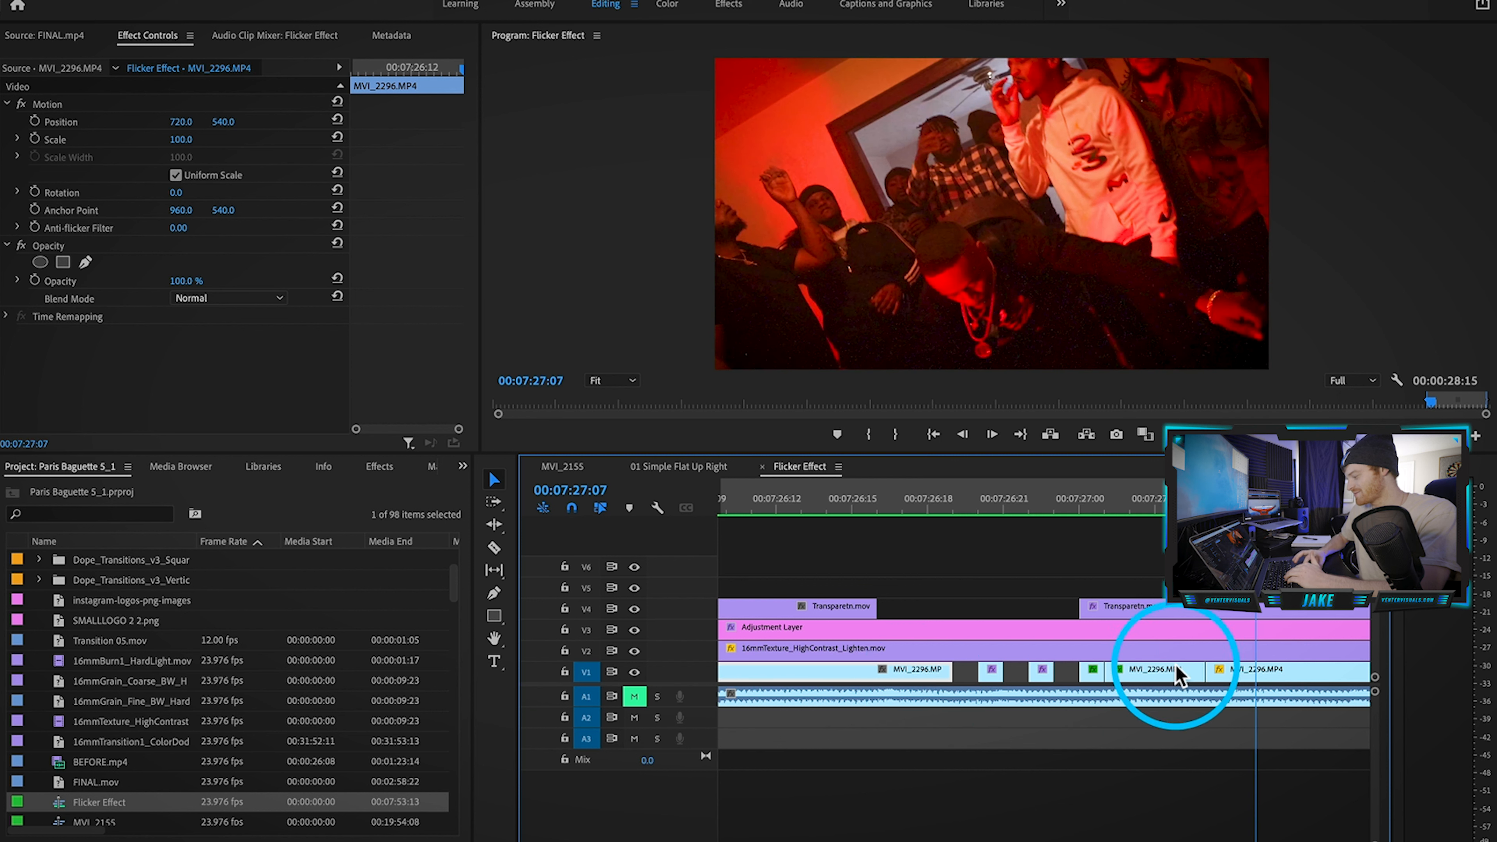
pyautogui.scroll(-5, 1175, 665)
pyautogui.hscroll(3, 1176, 665)
pyautogui.click(970, 500)
pyautogui.scroll(2, 1022, 593)
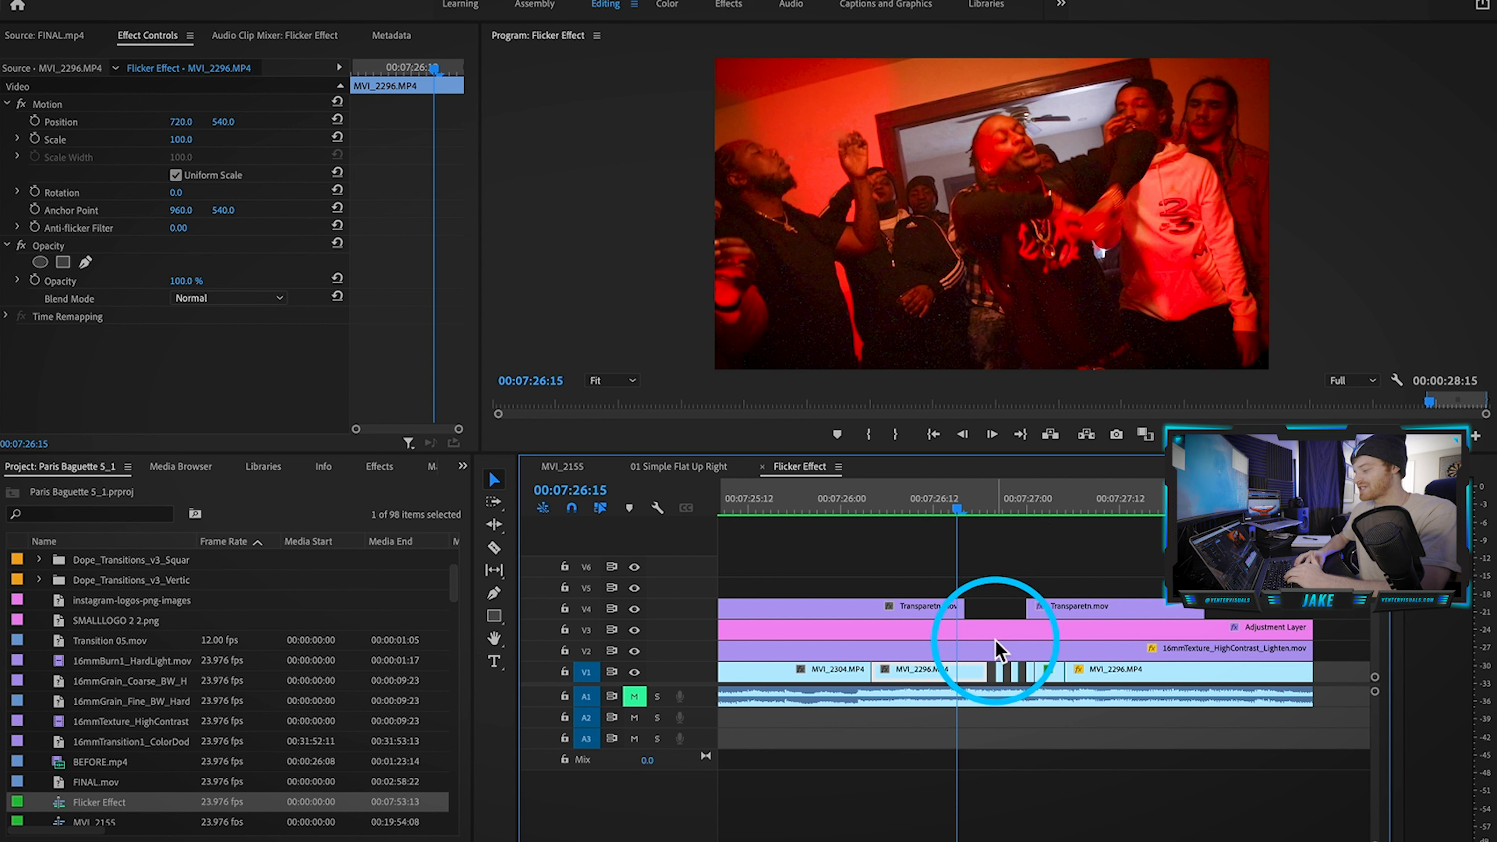
pyautogui.scroll(3, 995, 639)
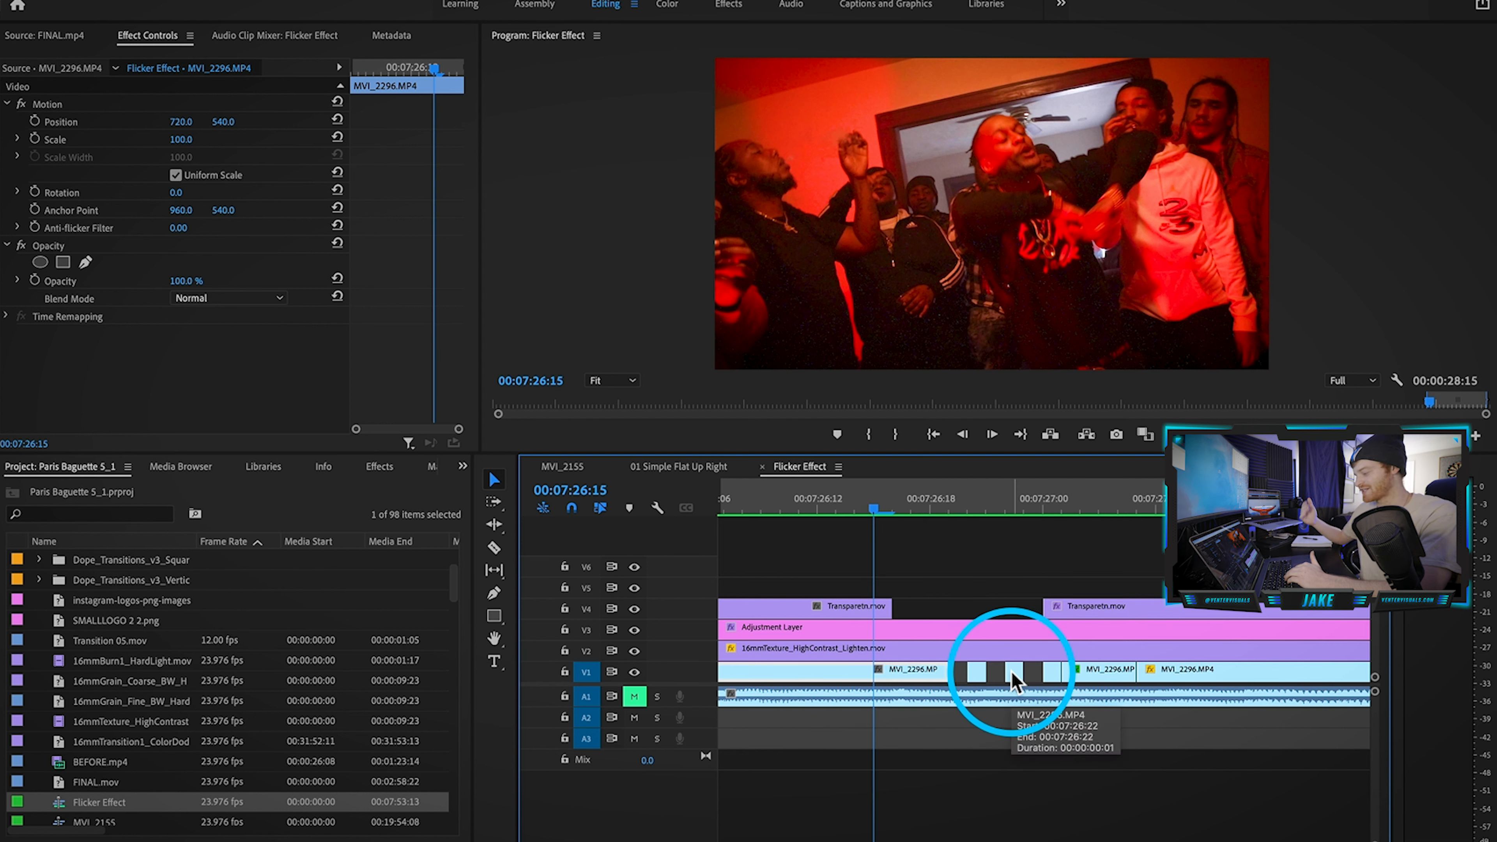
pyautogui.scroll(-3, 1011, 672)
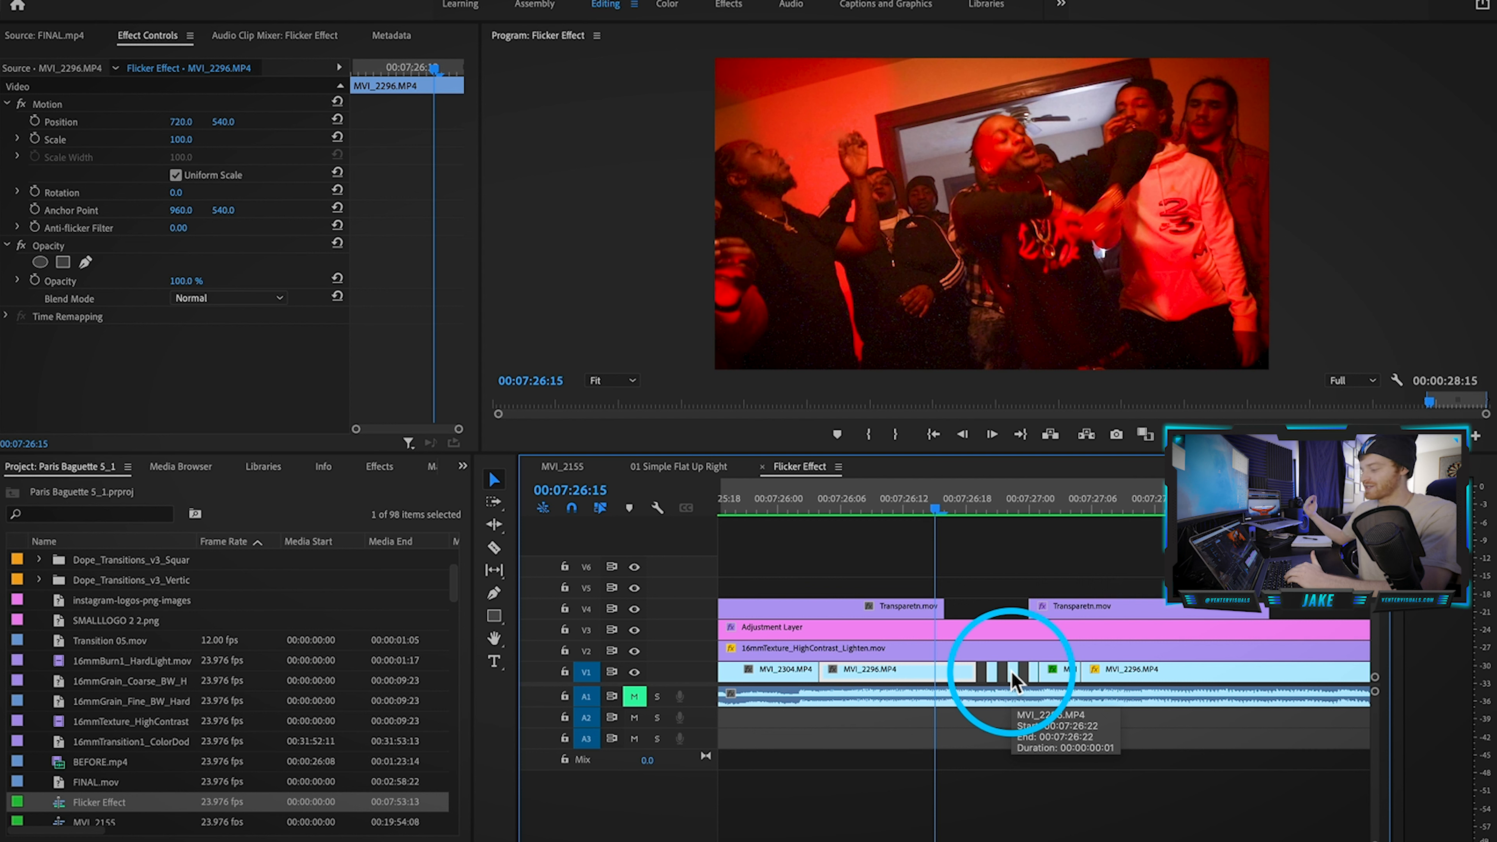
pyautogui.scroll(-1, 1037, 784)
pyautogui.click(1039, 773)
pyautogui.click(929, 671)
pyautogui.click(1120, 670)
pyautogui.click(1123, 500)
pyautogui.click(908, 500)
pyautogui.click(1153, 501)
pyautogui.click(840, 504)
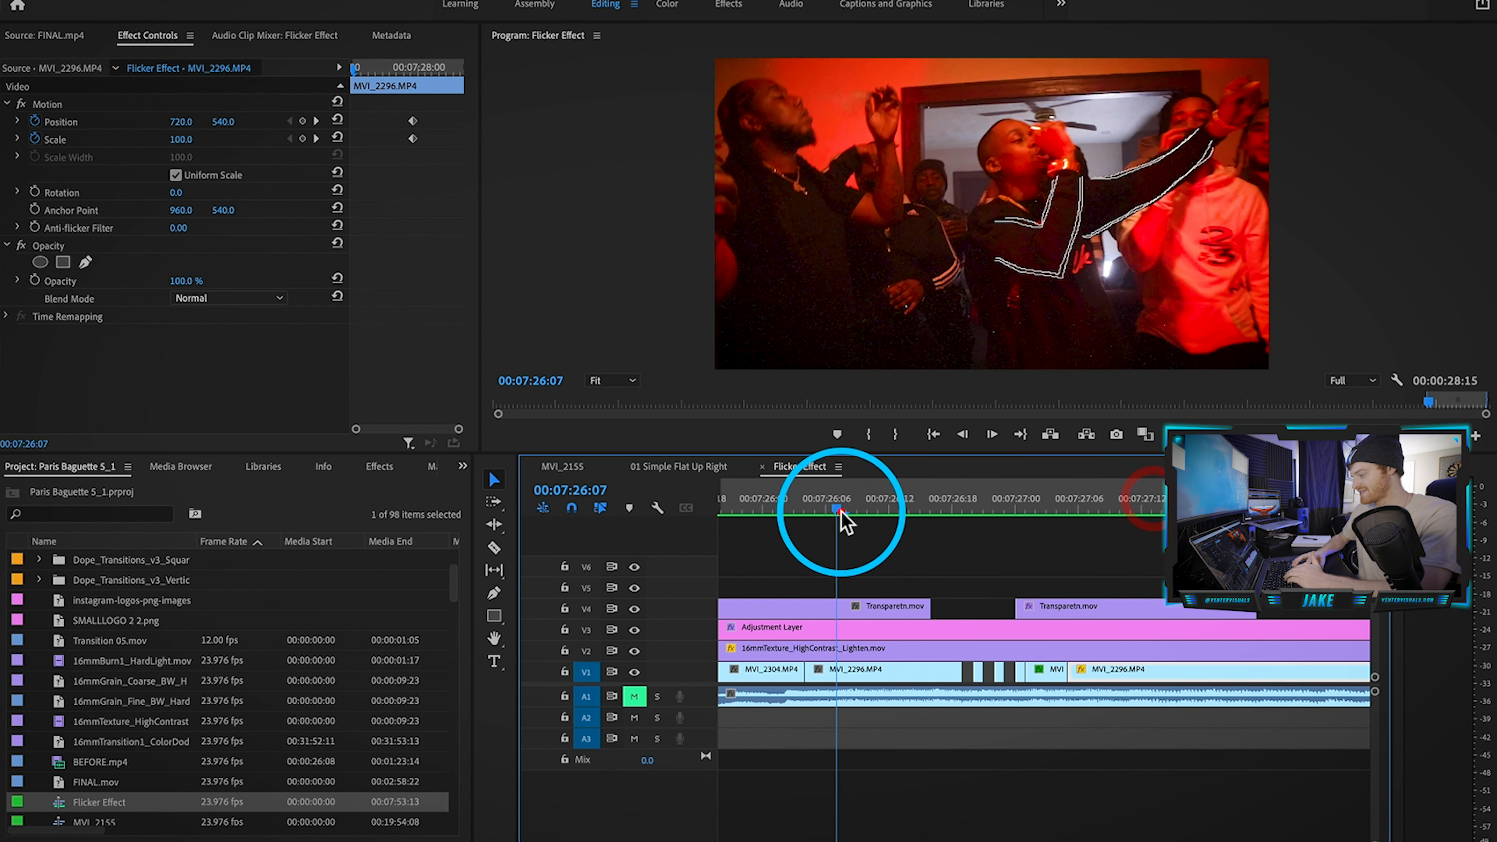
pyautogui.click(927, 504)
pyautogui.press('-')
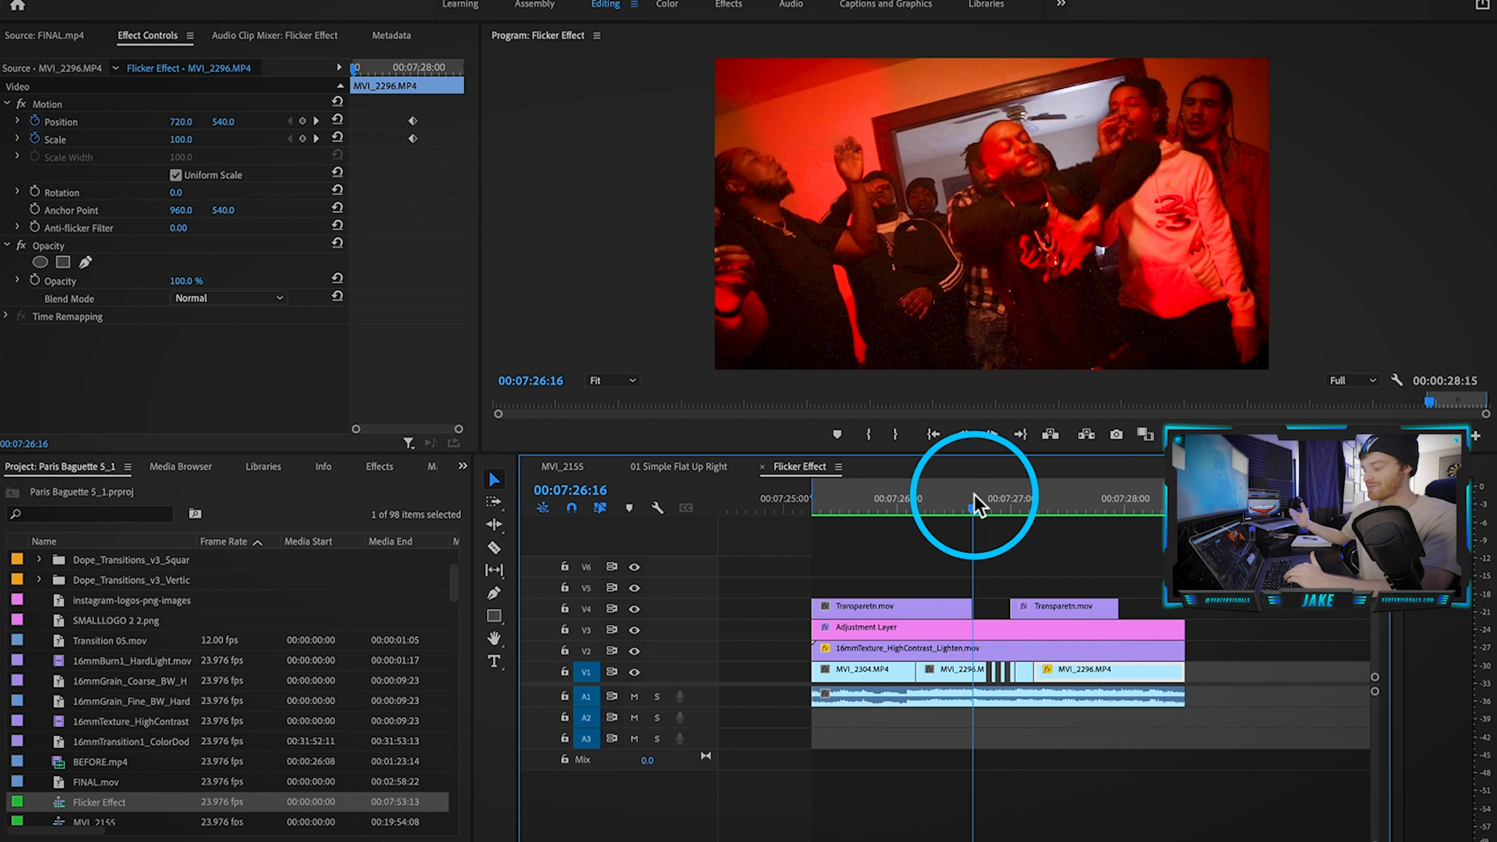
pyautogui.press('space')
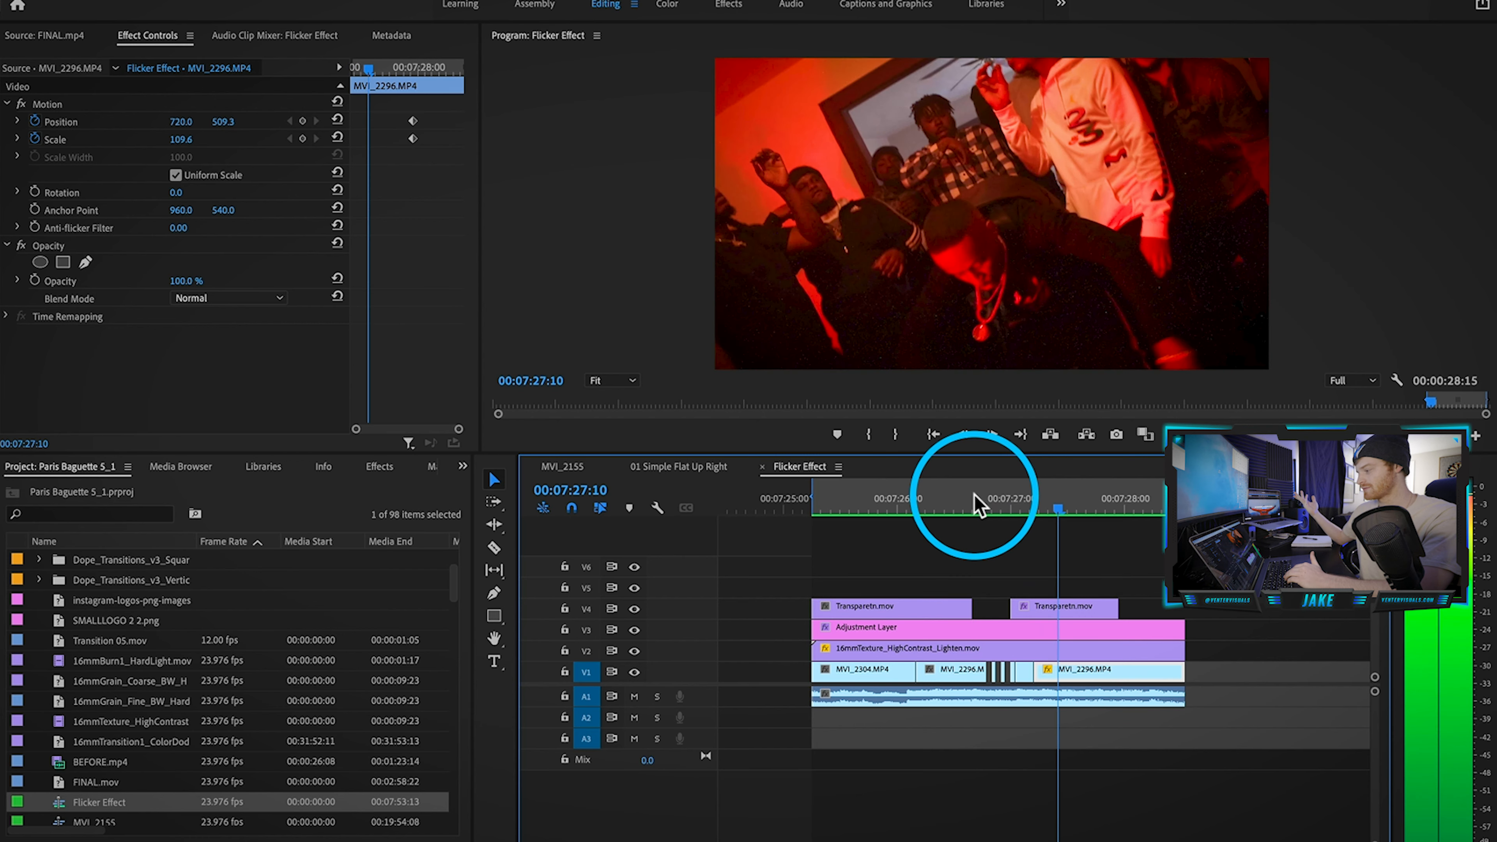
pyautogui.press('space')
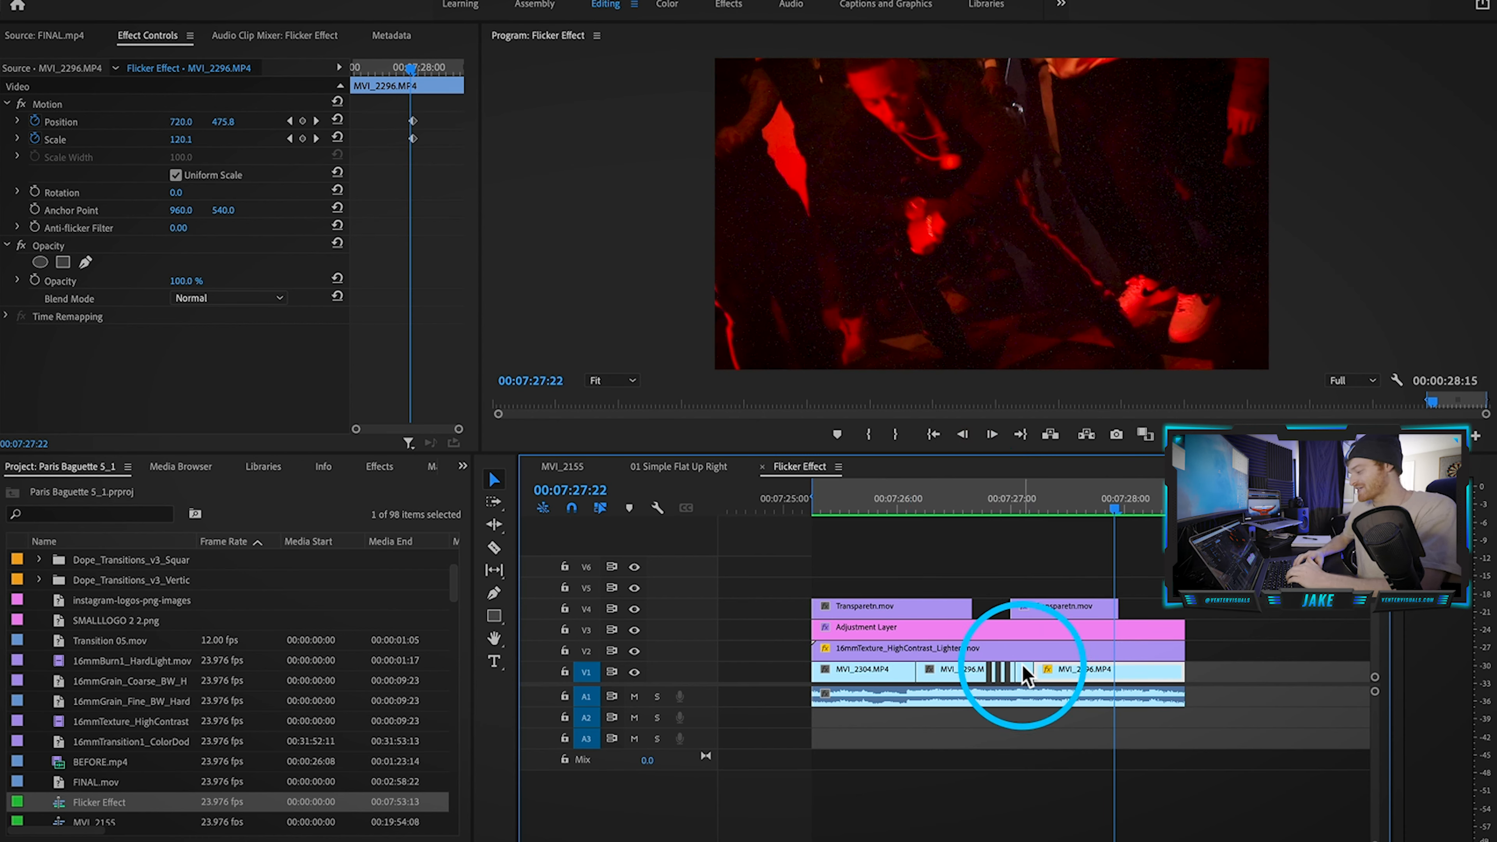
# Step: Zoom the timeline out and play the uncut MVI_2296.MP4 stretch
pyautogui.click(966, 708)
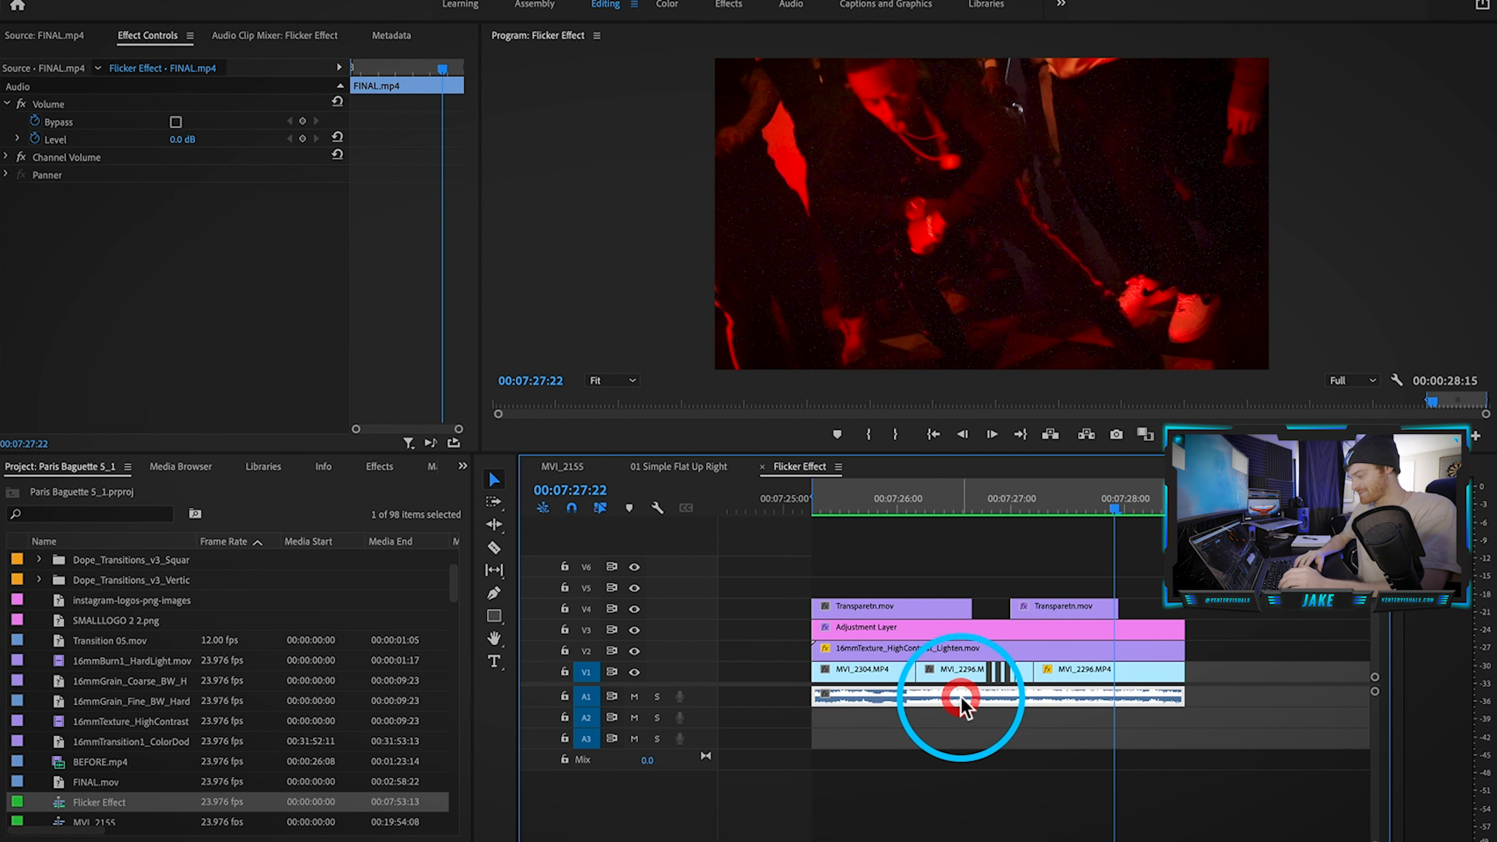
pyautogui.press('-')
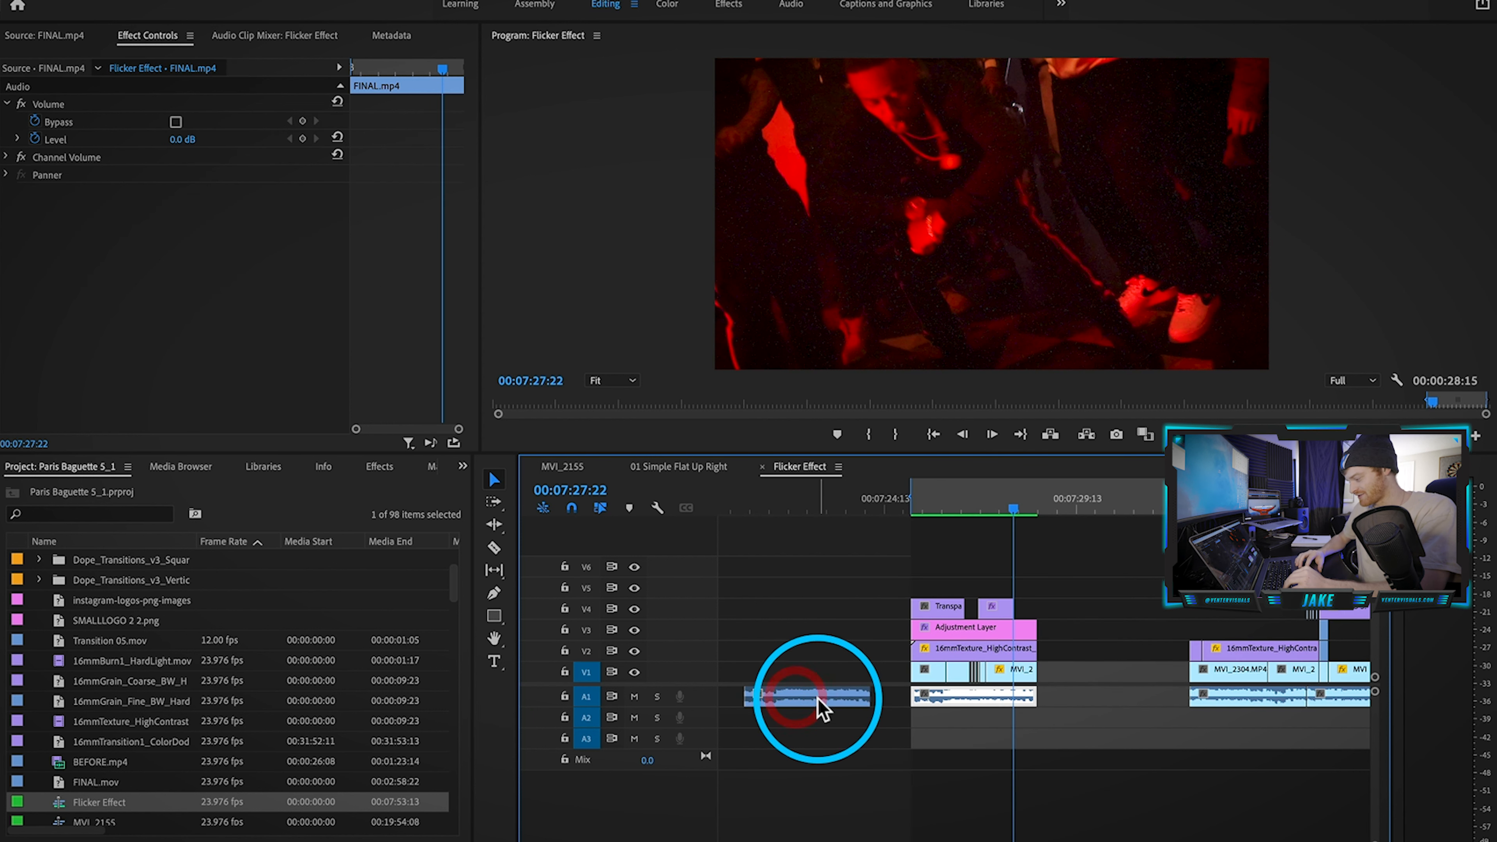
pyautogui.click(894, 597)
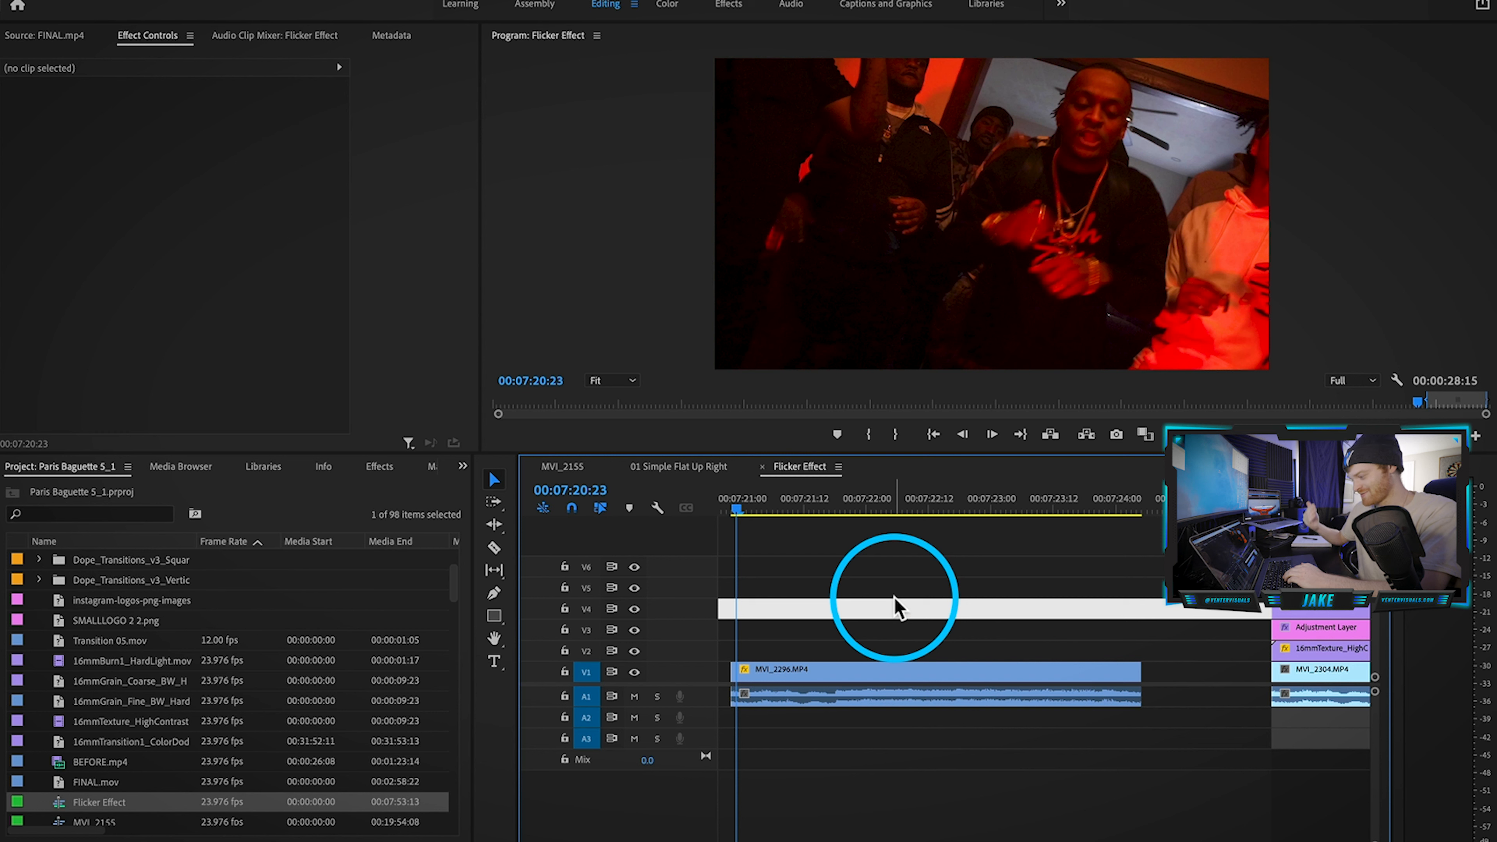
pyautogui.press('space')
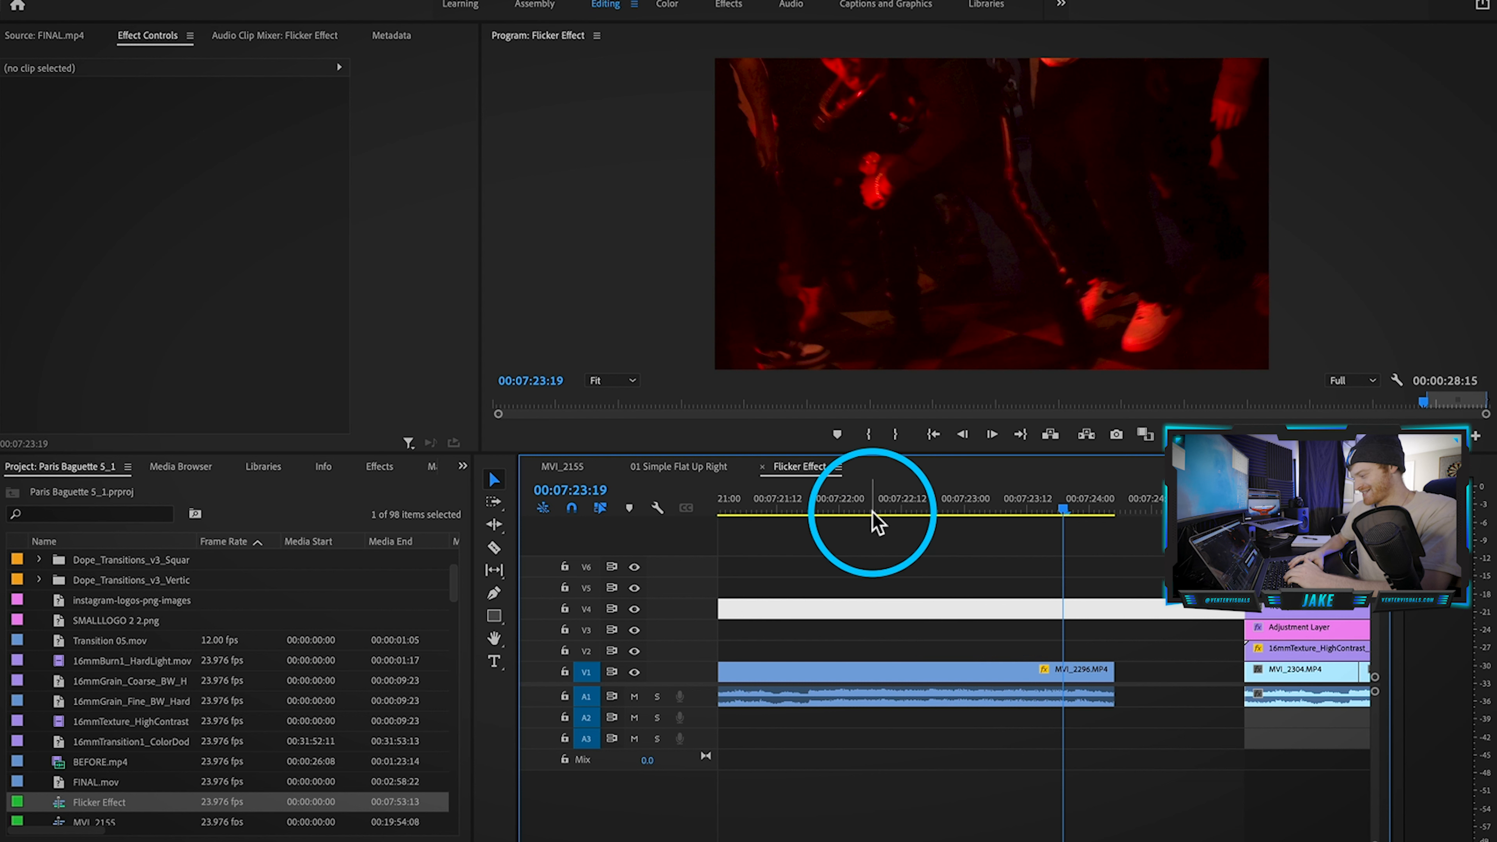
# Step: Play from 00:07:21:10 and park the playhead at 00:07:22:12, zoomed in around it
pyautogui.scroll(1, 792, 589)
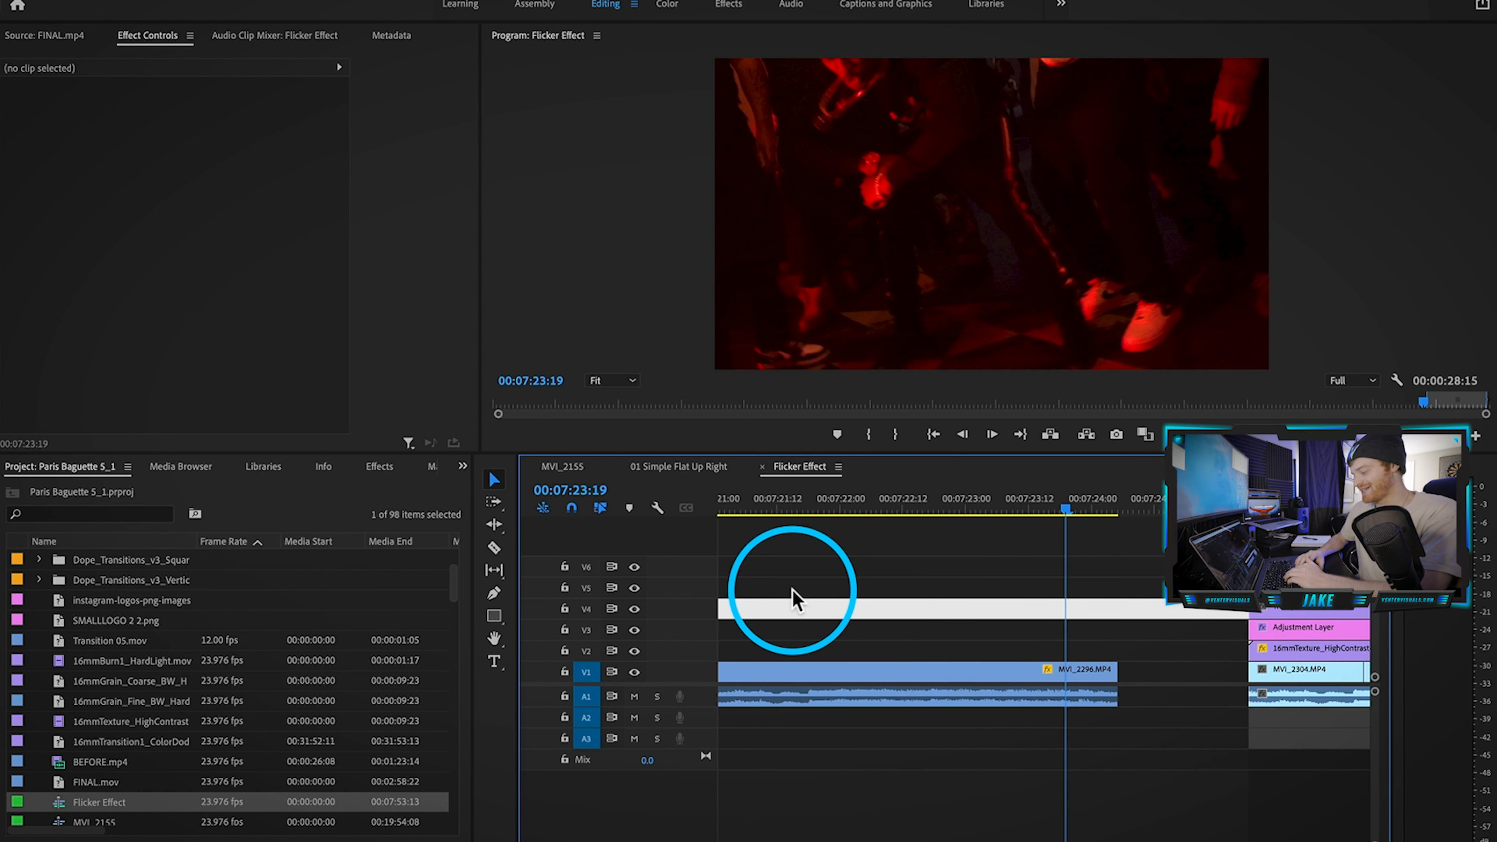
pyautogui.click(767, 501)
pyautogui.hscroll(-3, 797, 594)
pyautogui.press('space')
pyautogui.press('space')
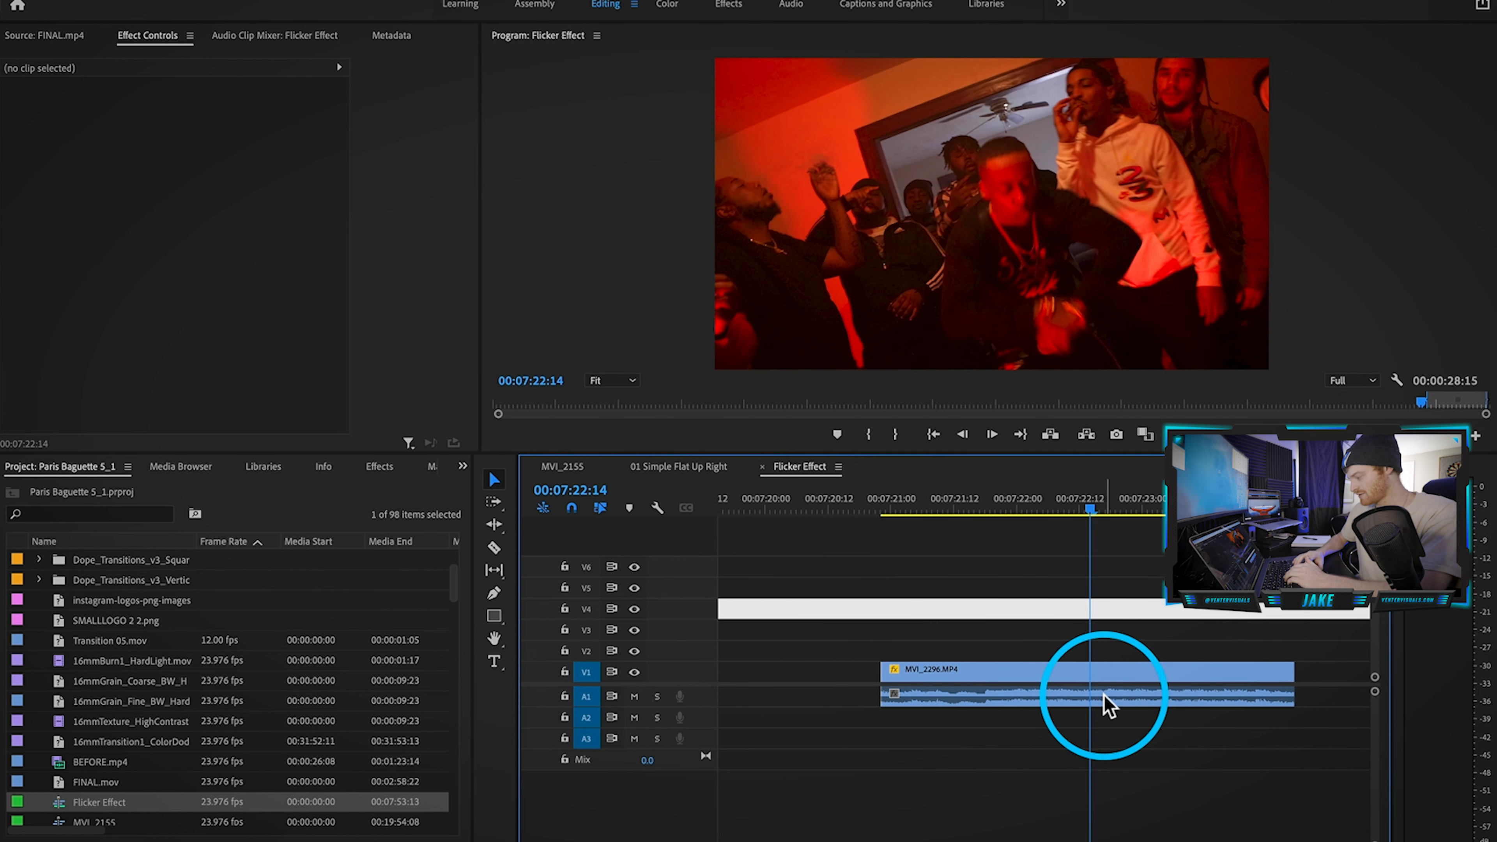
pyautogui.press('Left')
pyautogui.press('Left')
pyautogui.press('Left')
pyautogui.press('Right')
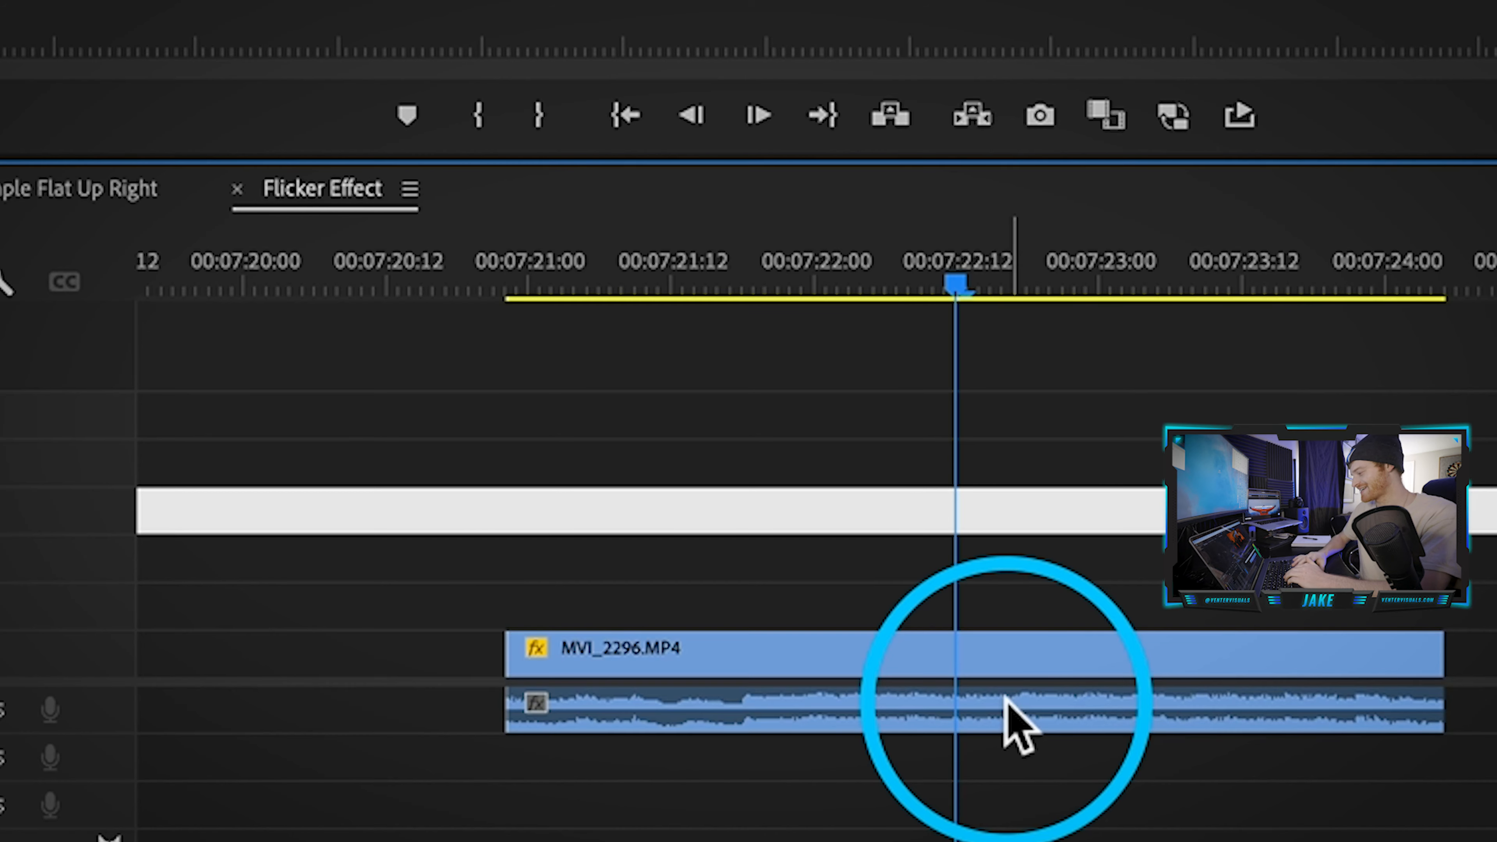
pyautogui.press('=')
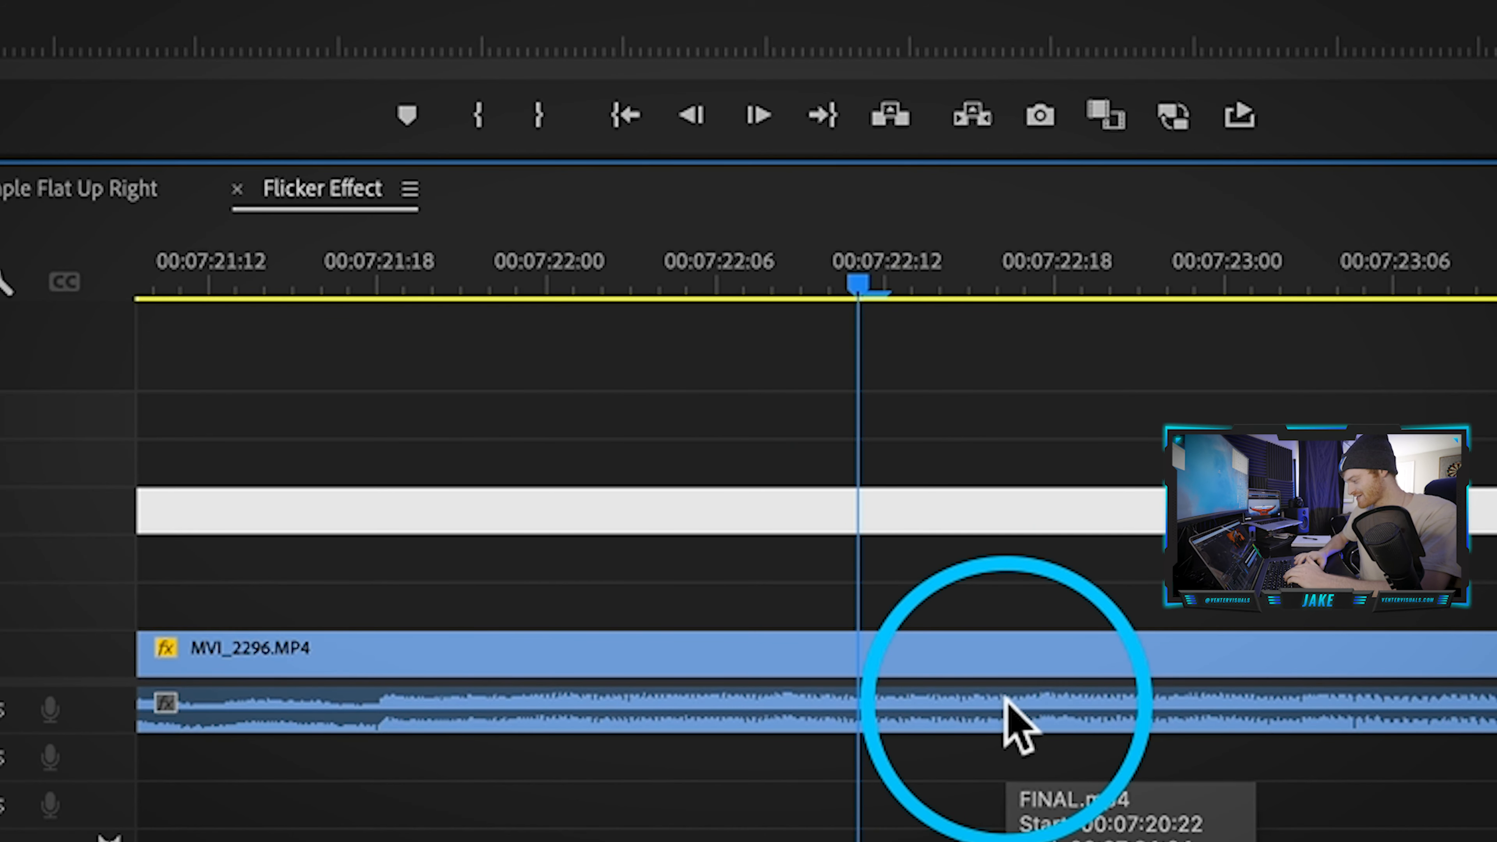
# Step: Razor MVI_2296.MP4 every two frames from 00:07:22:11 through 00:07:22:18
pyautogui.press('=')
pyautogui.press('c')
pyautogui.click(765, 652)
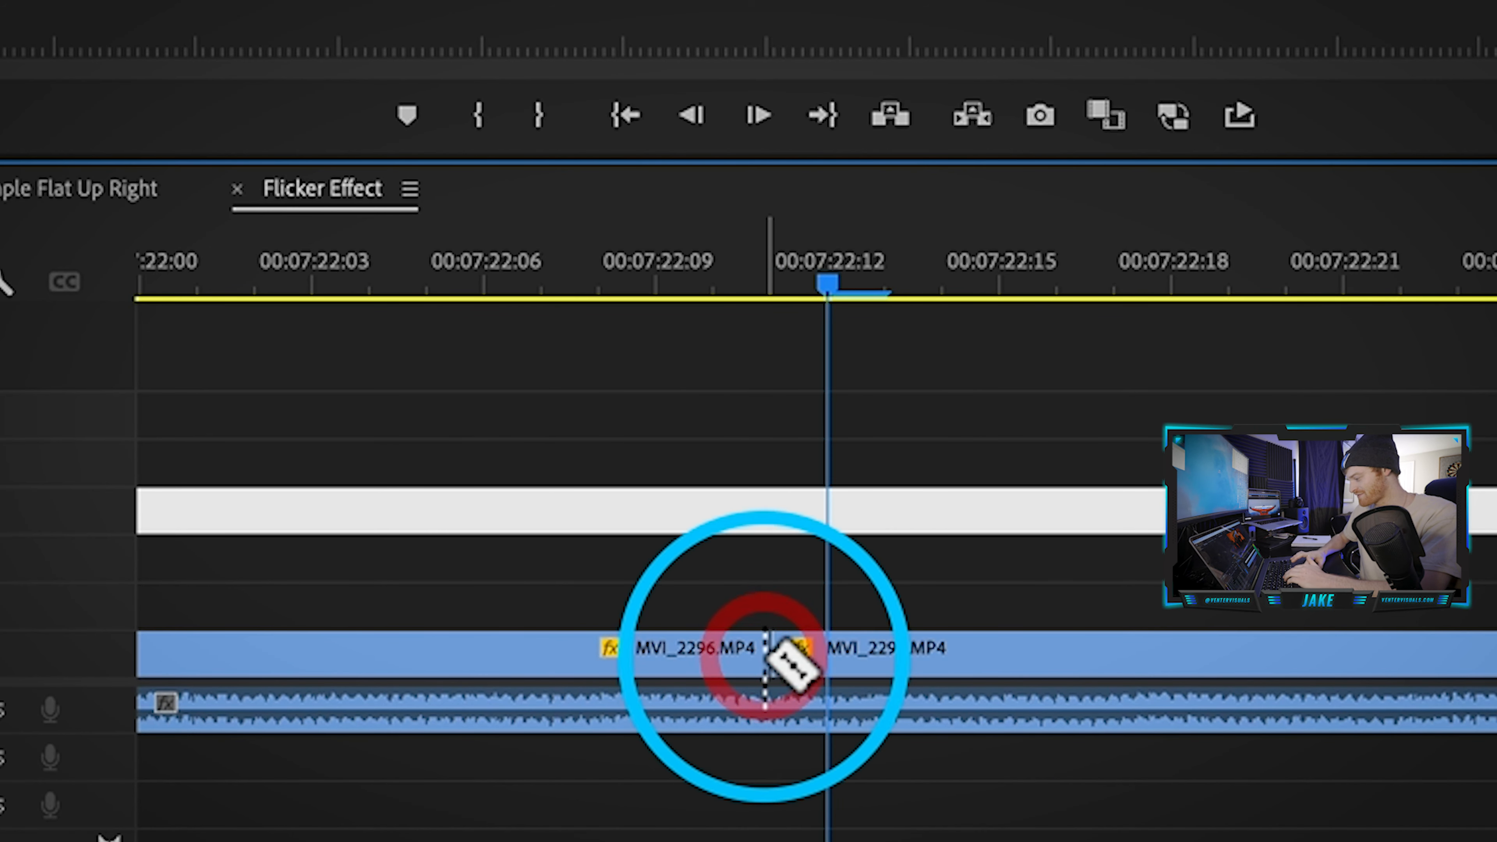
pyautogui.click(827, 652)
pyautogui.press('Right')
pyautogui.click(884, 651)
pyautogui.press('Right')
pyautogui.click(943, 651)
pyautogui.press('Right')
pyautogui.click(1000, 651)
pyautogui.press('Right')
pyautogui.click(1059, 652)
pyautogui.press('Right')
pyautogui.click(1114, 651)
# Step: Delete three alternate MVI_2296 slivers, leaving empty gaps between the pieces
pyautogui.press('v')
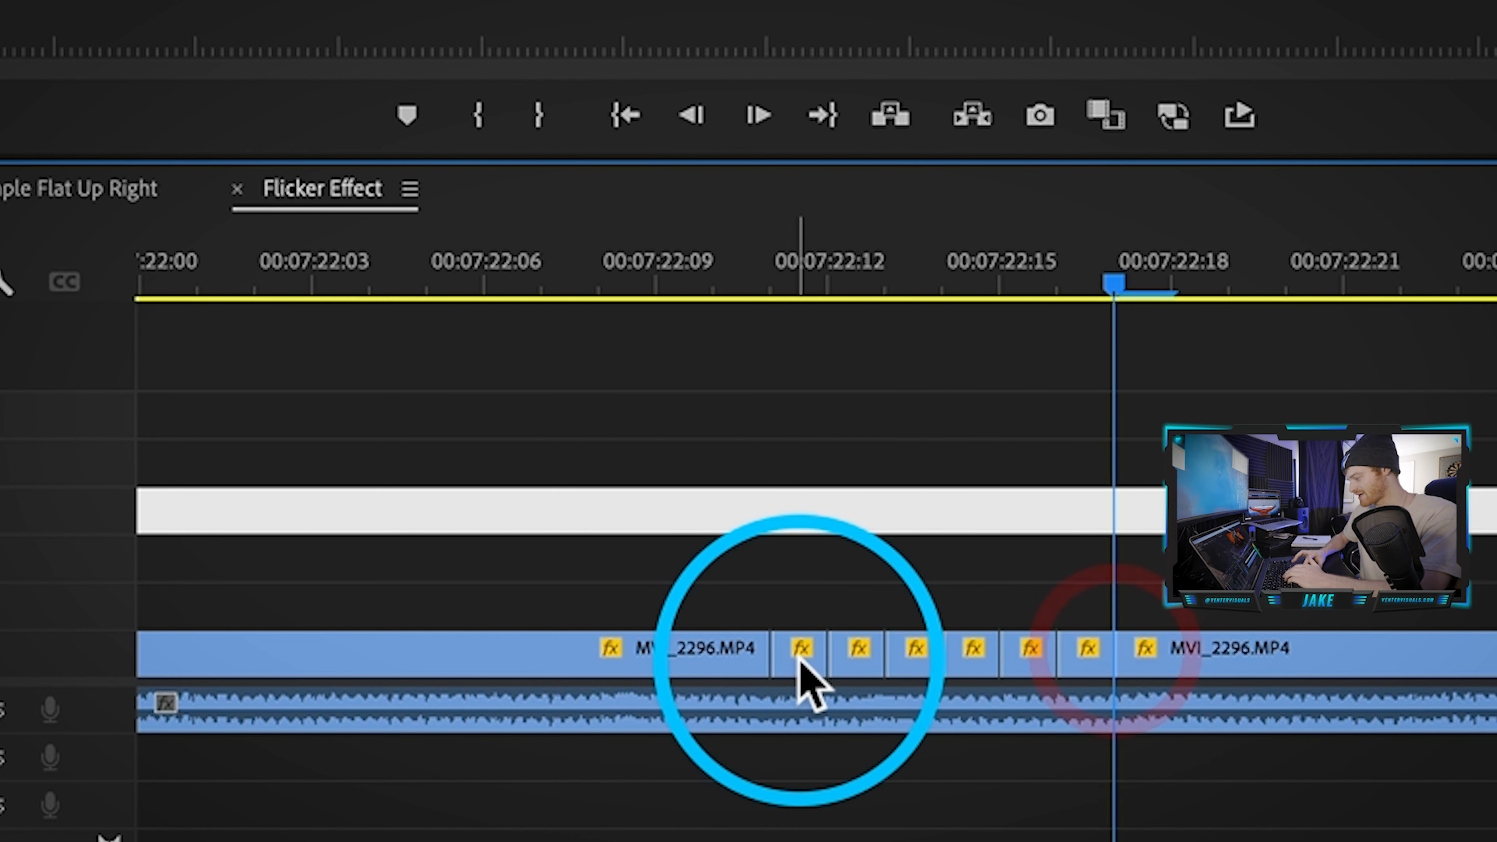
pyautogui.click(798, 659)
pyautogui.press('Delete')
pyautogui.click(910, 656)
pyautogui.press('Delete')
pyautogui.click(1114, 671)
pyautogui.press('Delete')
# Step: Play back the new strobe cuts from about 00:07:22:05
pyautogui.click(846, 502)
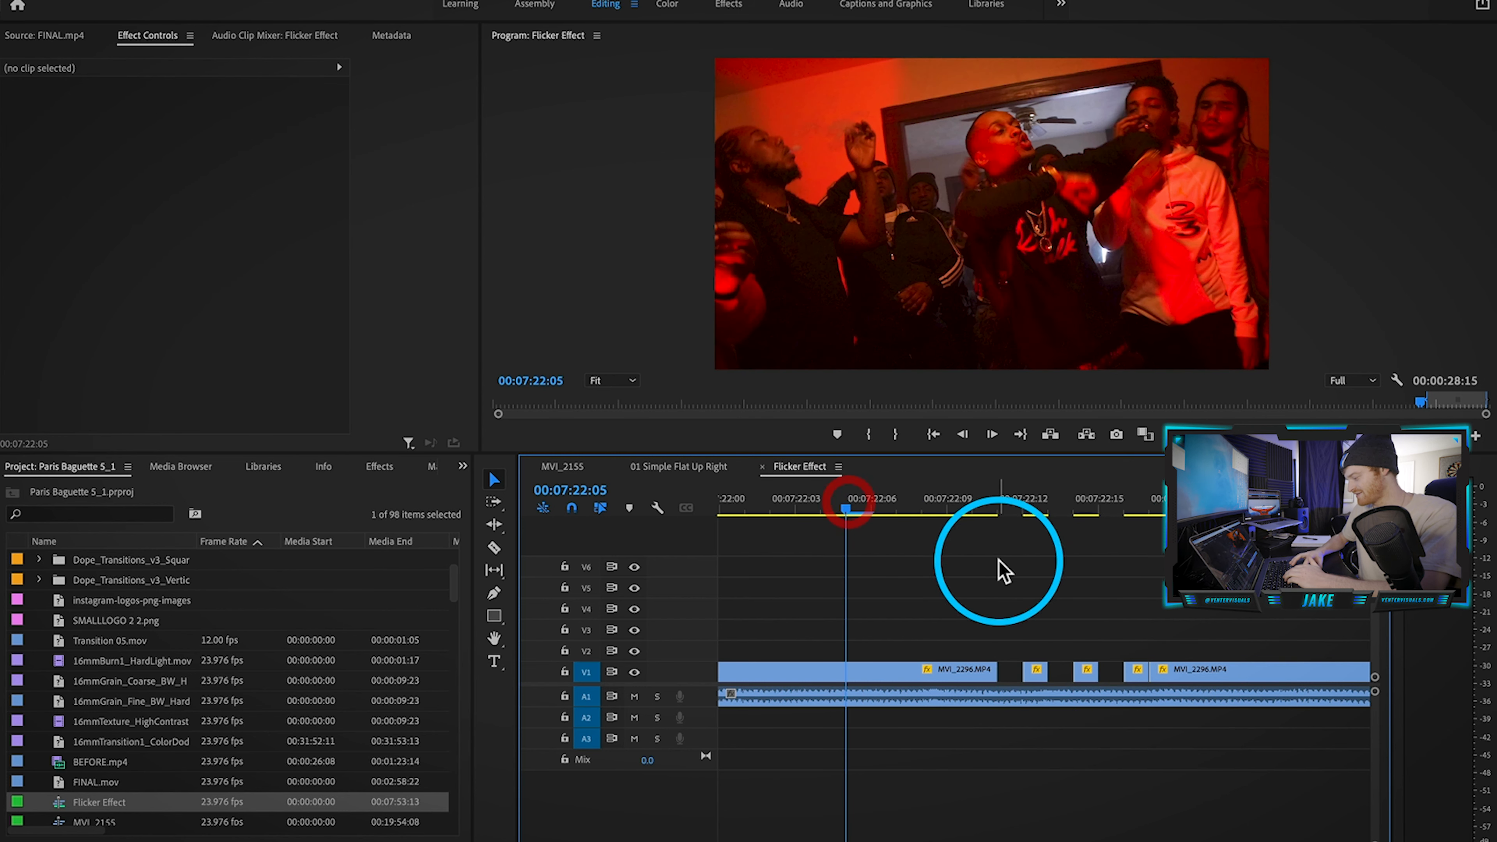
pyautogui.press('space')
pyautogui.press('-')
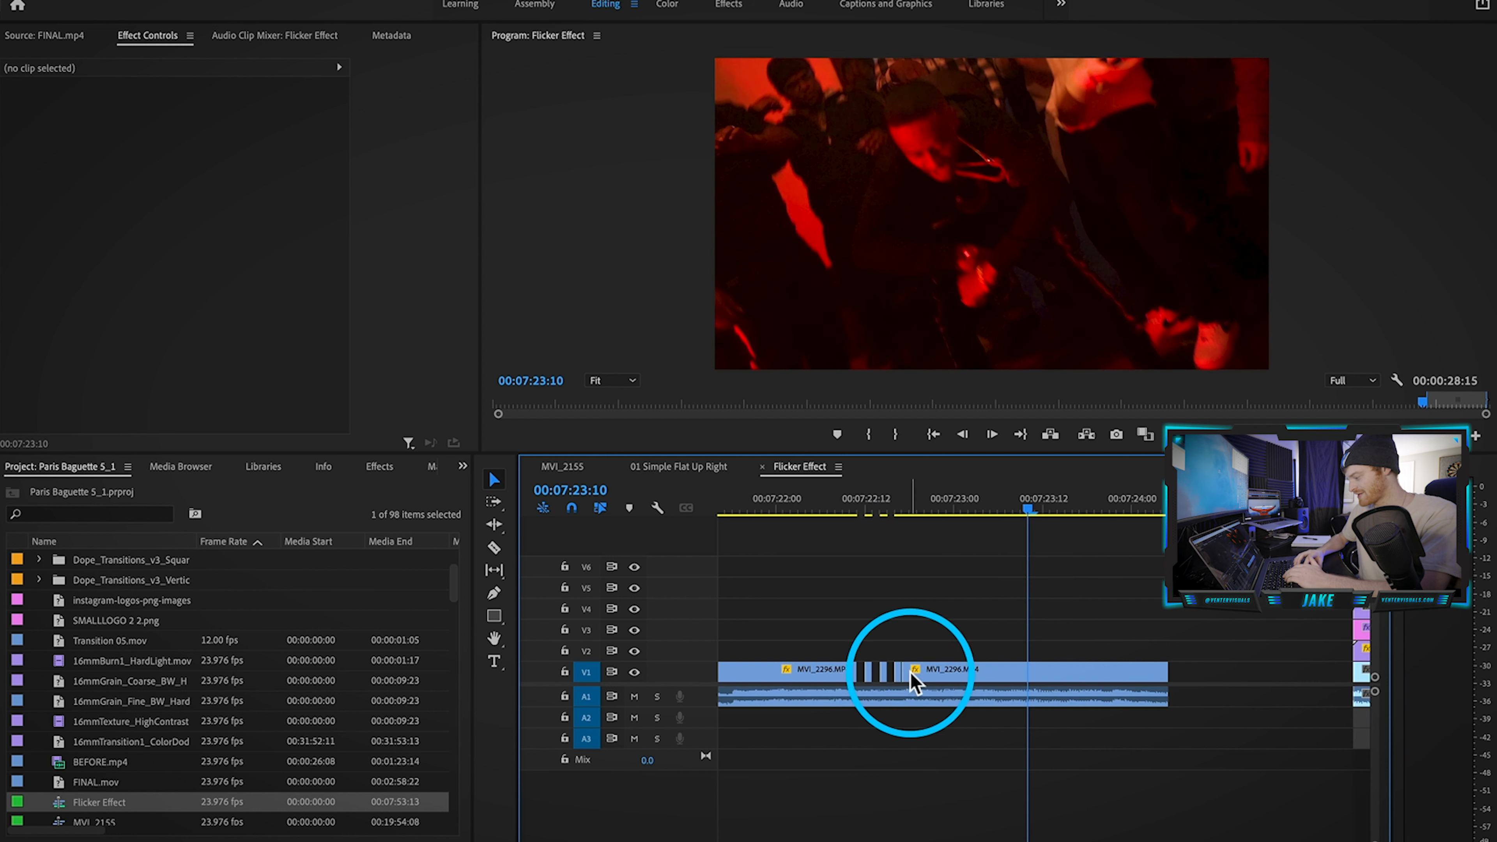
pyautogui.click(911, 506)
pyautogui.press('c')
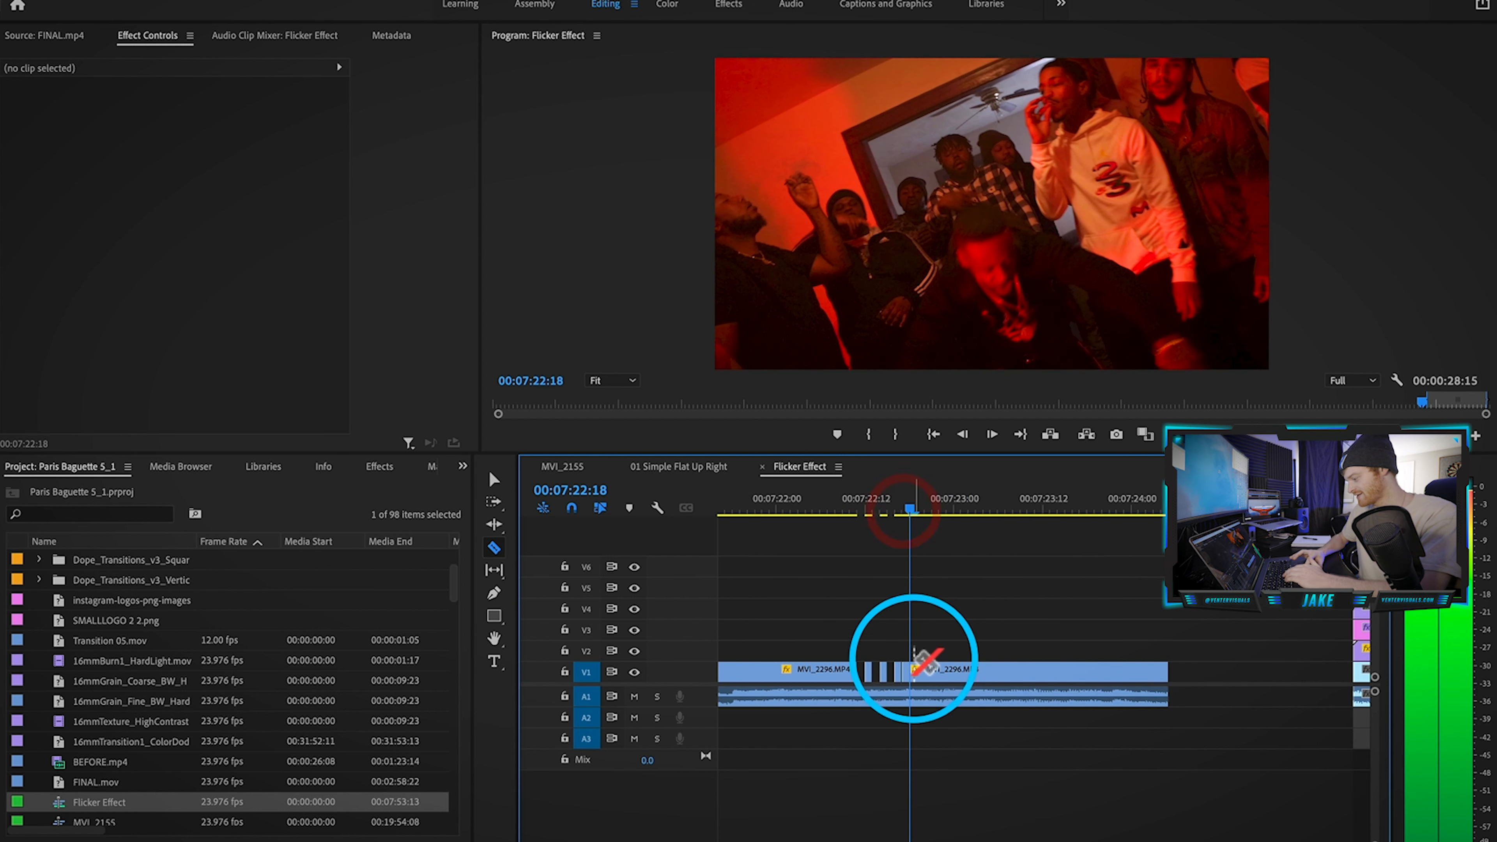
pyautogui.click(810, 502)
pyautogui.press('space')
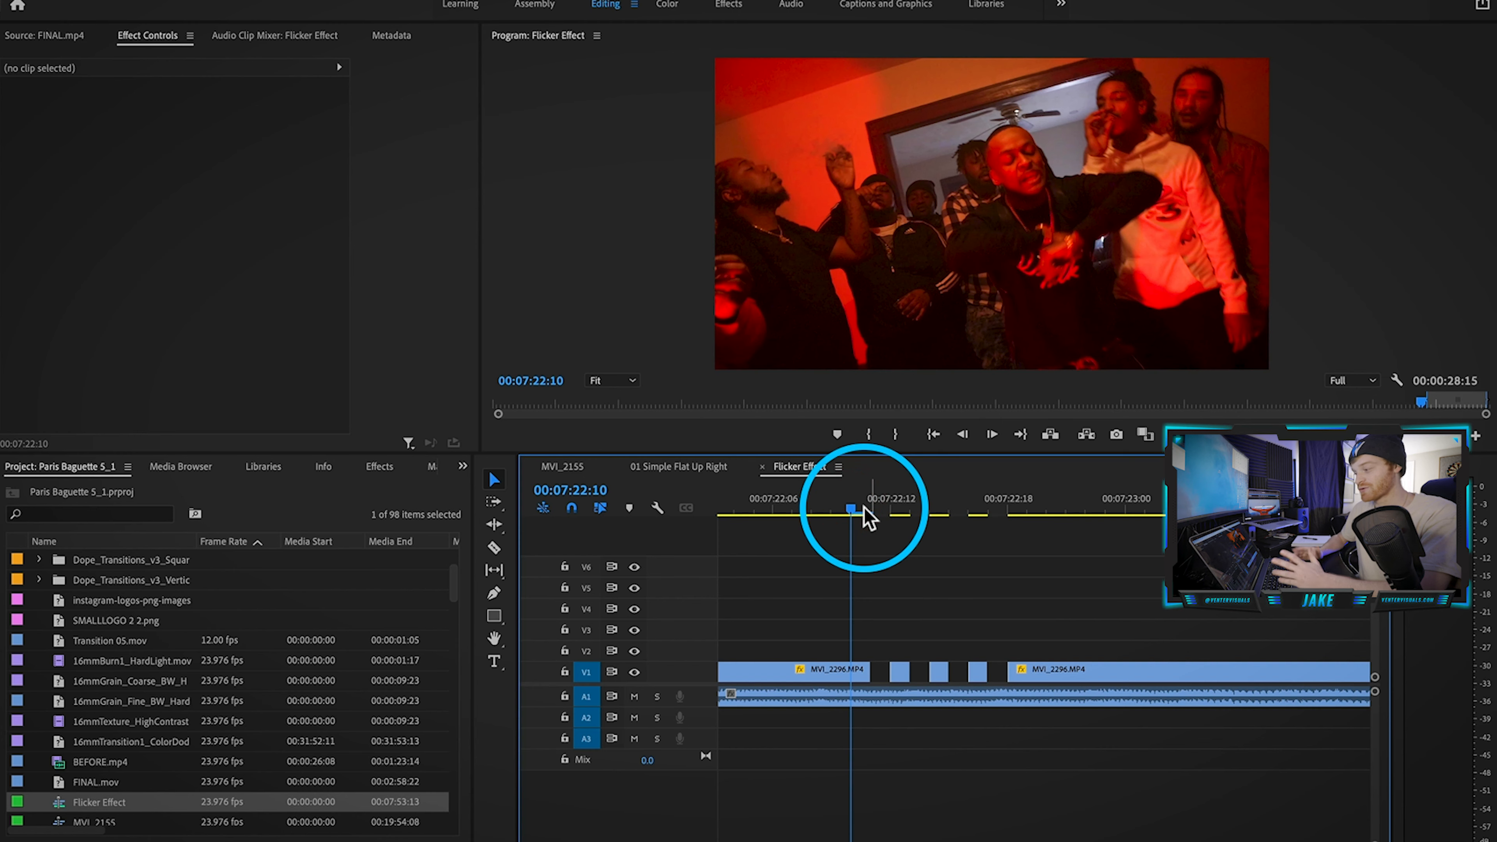
# Step: Apply Lumetri Color from the Effects panel to the short MVI_2296 piece near 00:07:22:12
pyautogui.moveTo(874, 503); pyautogui.dragTo(894, 505)
pyautogui.click(380, 466)
pyautogui.click(78, 488)
pyautogui.write('lumetri col')
pyautogui.moveTo(81, 611); pyautogui.dragTo(902, 672)
# Step: Review the piece's Lumetri Color settings in Effect Controls, then collapse them
pyautogui.click(18, 367)
pyautogui.scroll(-5, 18, 367)
pyautogui.scroll(-1, 21, 377)
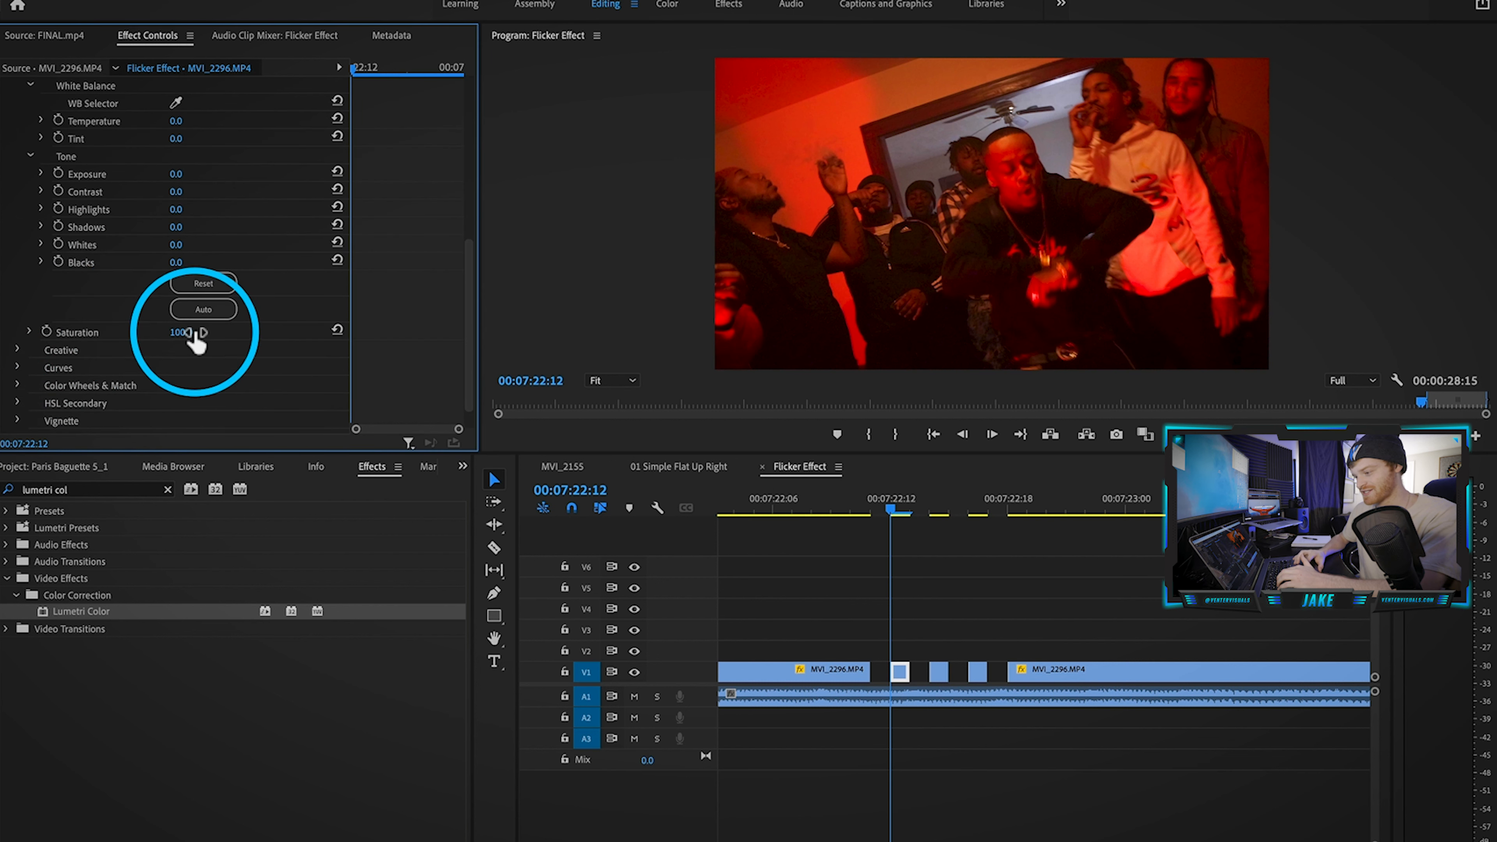
pyautogui.scroll(2, 212, 221)
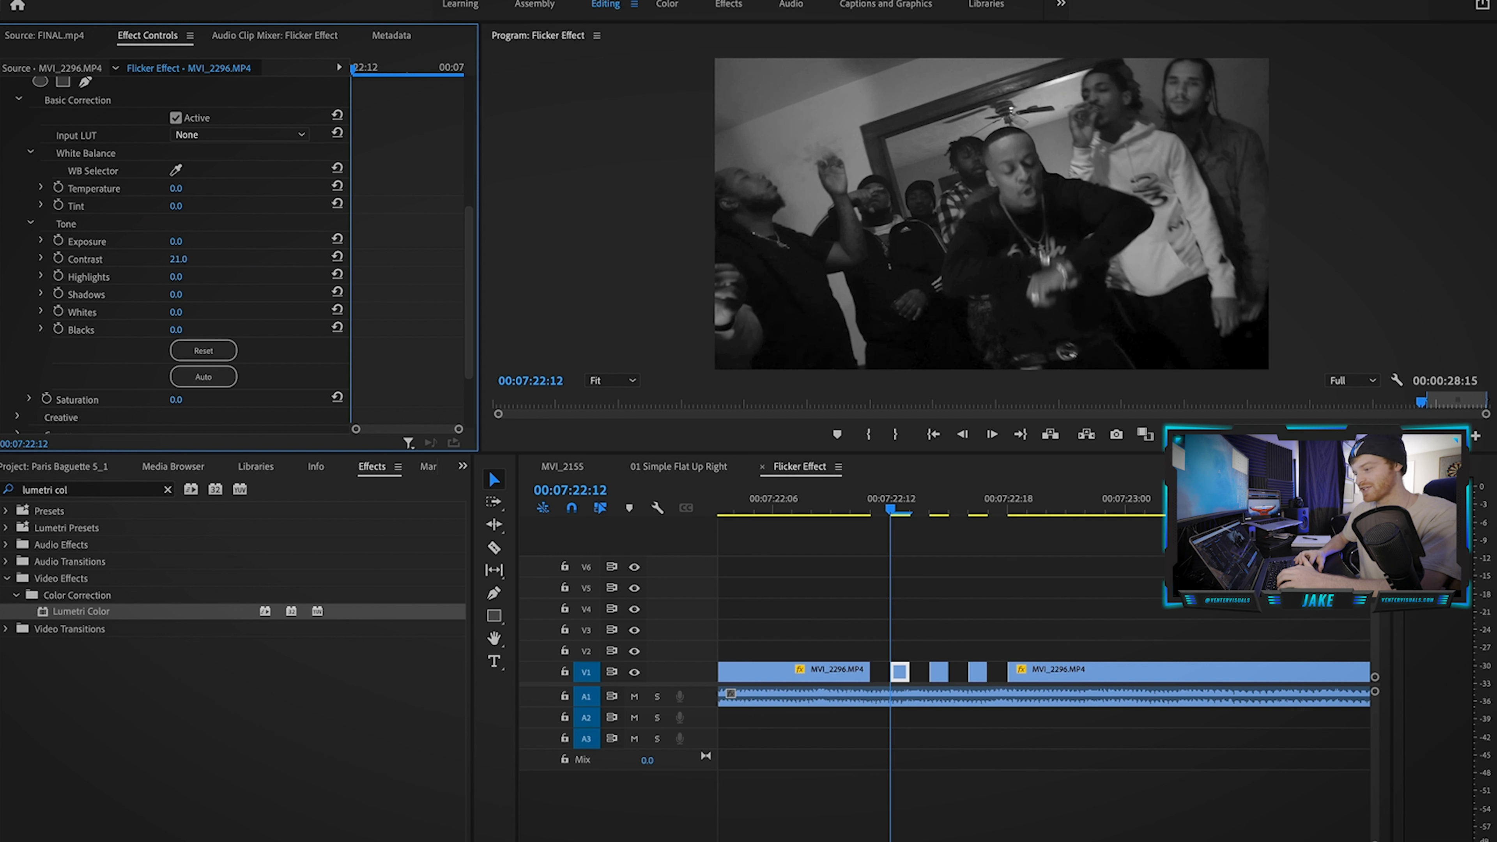
pyautogui.scroll(4, 91, 177)
pyautogui.click(83, 180)
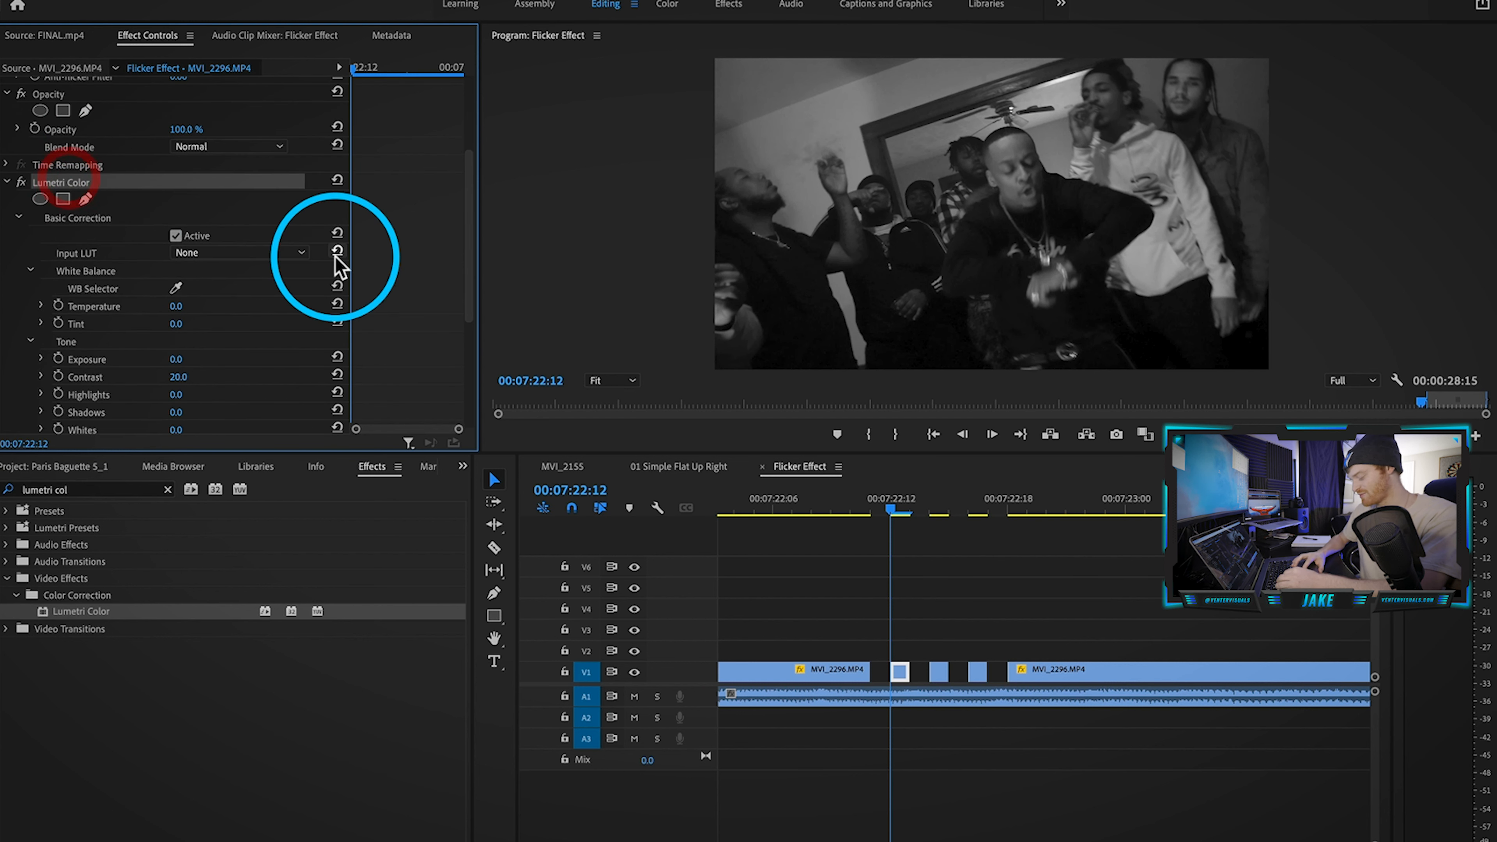
# Step: Select the short red flicker clip and play back the flicker section
pyautogui.click(934, 501)
pyautogui.click(937, 672)
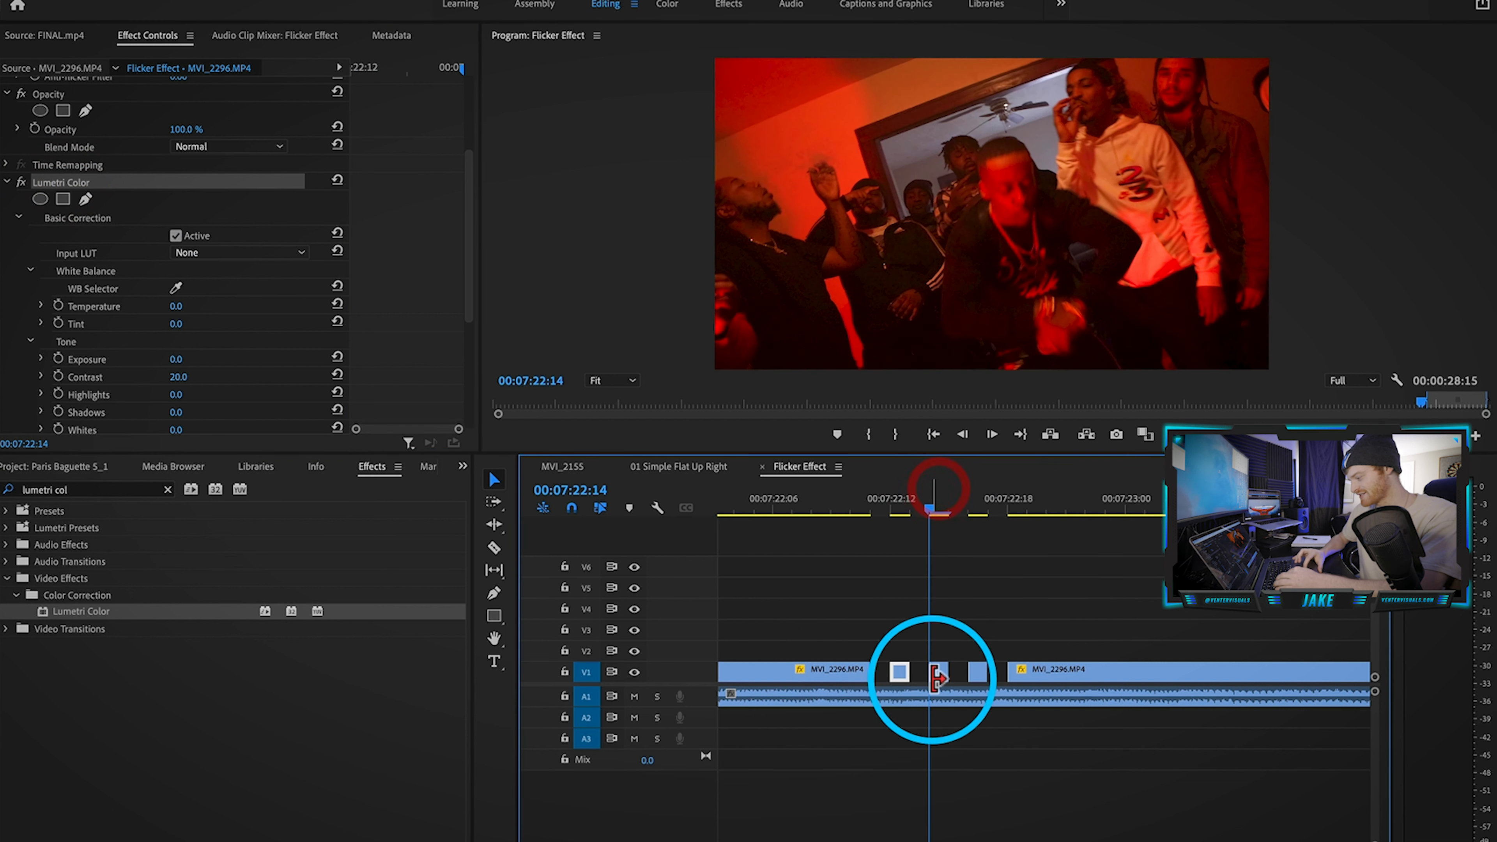
pyautogui.click(980, 504)
pyautogui.moveTo(832, 508); pyautogui.dragTo(756, 542)
pyautogui.press('space')
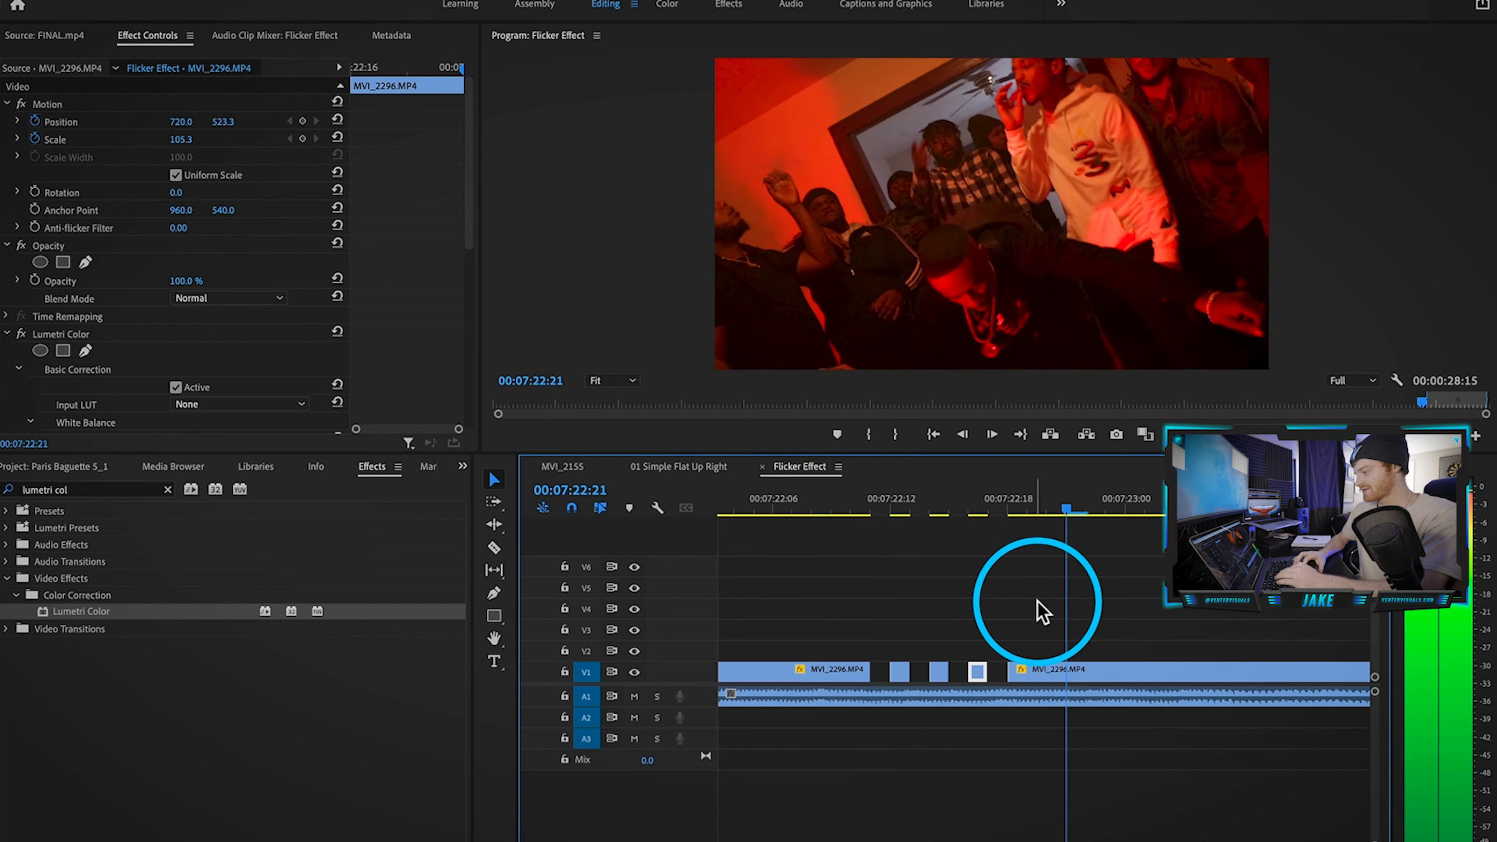
pyautogui.click(989, 636)
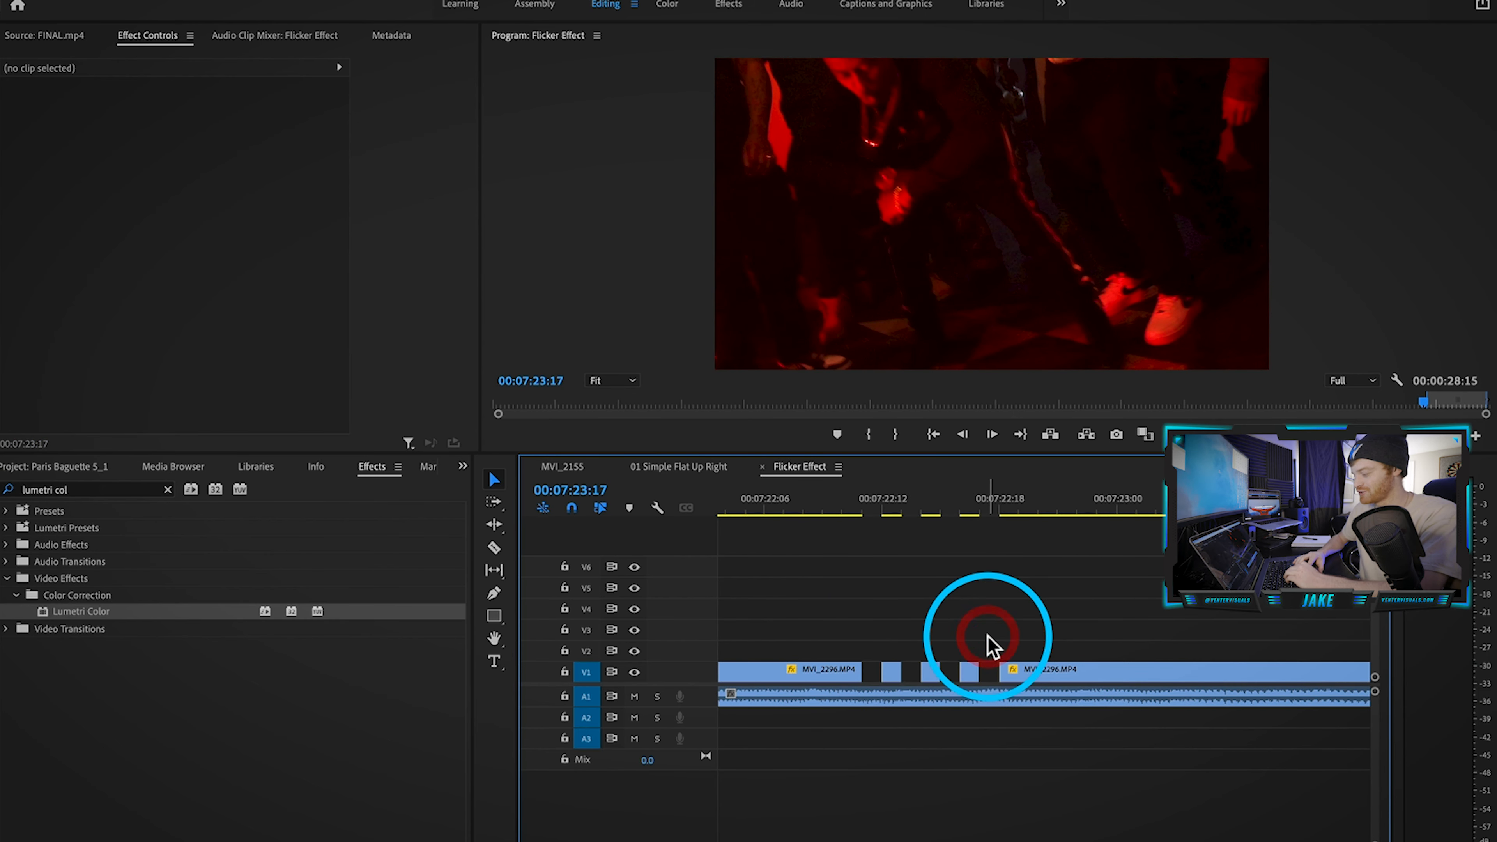
# Step: Keyframe the 00:07:22:17 sliver's scale up to about 155.8, save, and extend it three frames
pyautogui.click(978, 509)
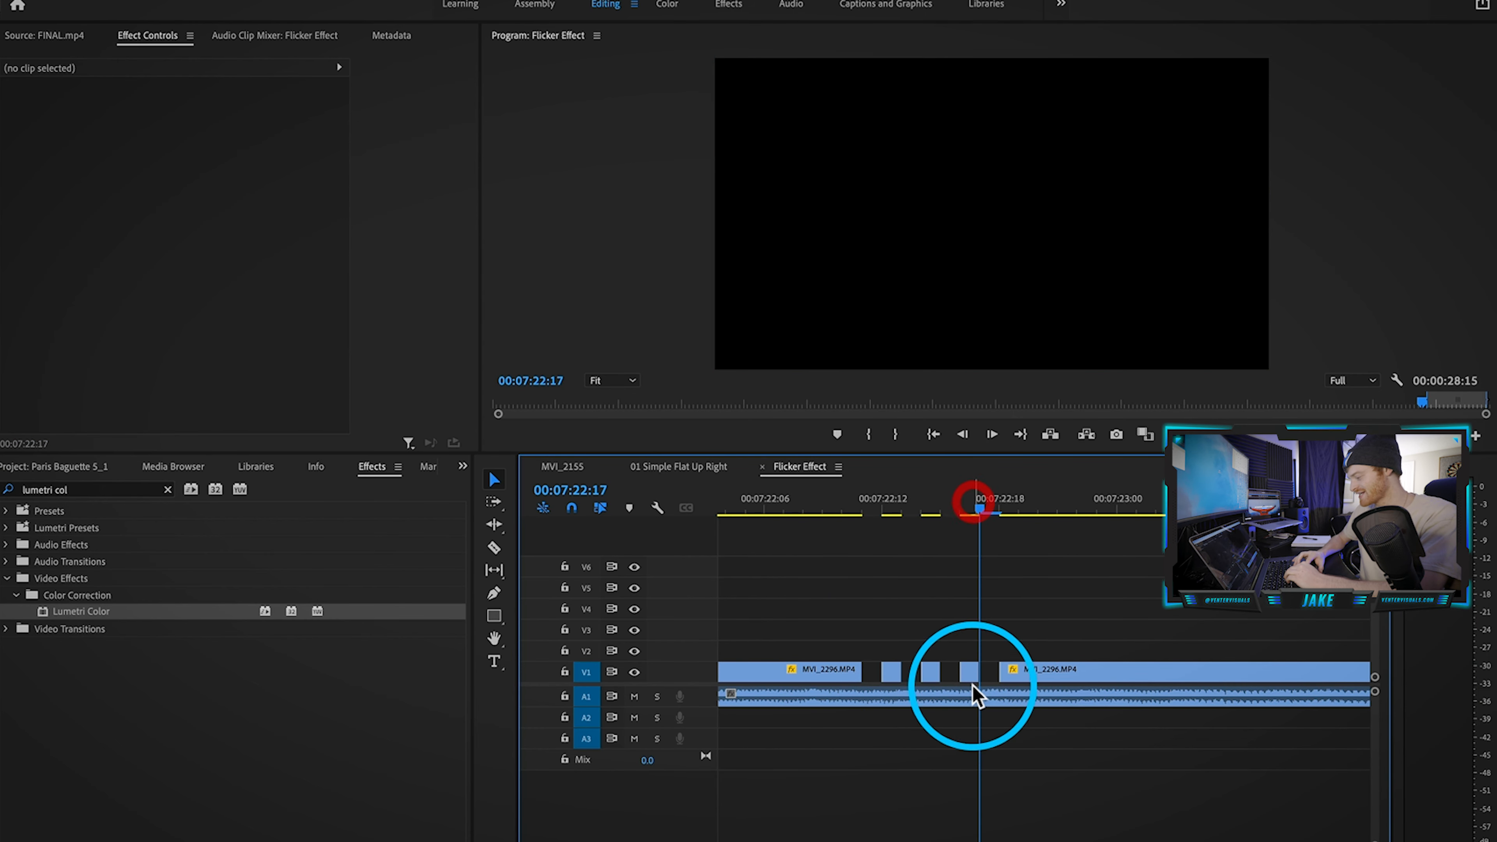
pyautogui.click(980, 672)
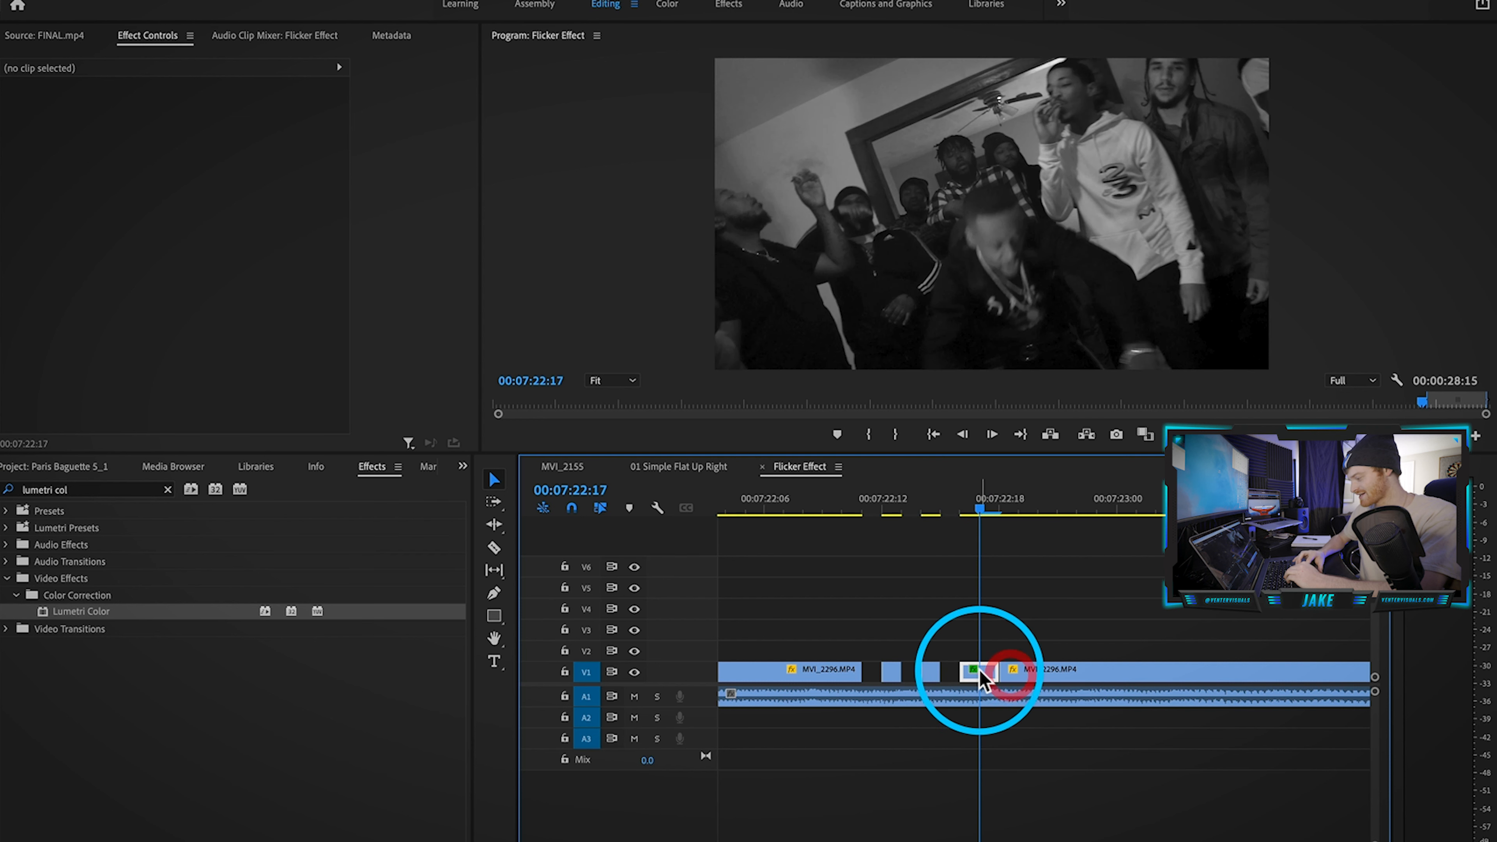
pyautogui.moveTo(180, 139)
pyautogui.mouseDown()
pyautogui.moveTo(209, 139)
pyautogui.moveTo(183, 140)
pyautogui.moveTo(180, 122)
pyautogui.mouseUp()
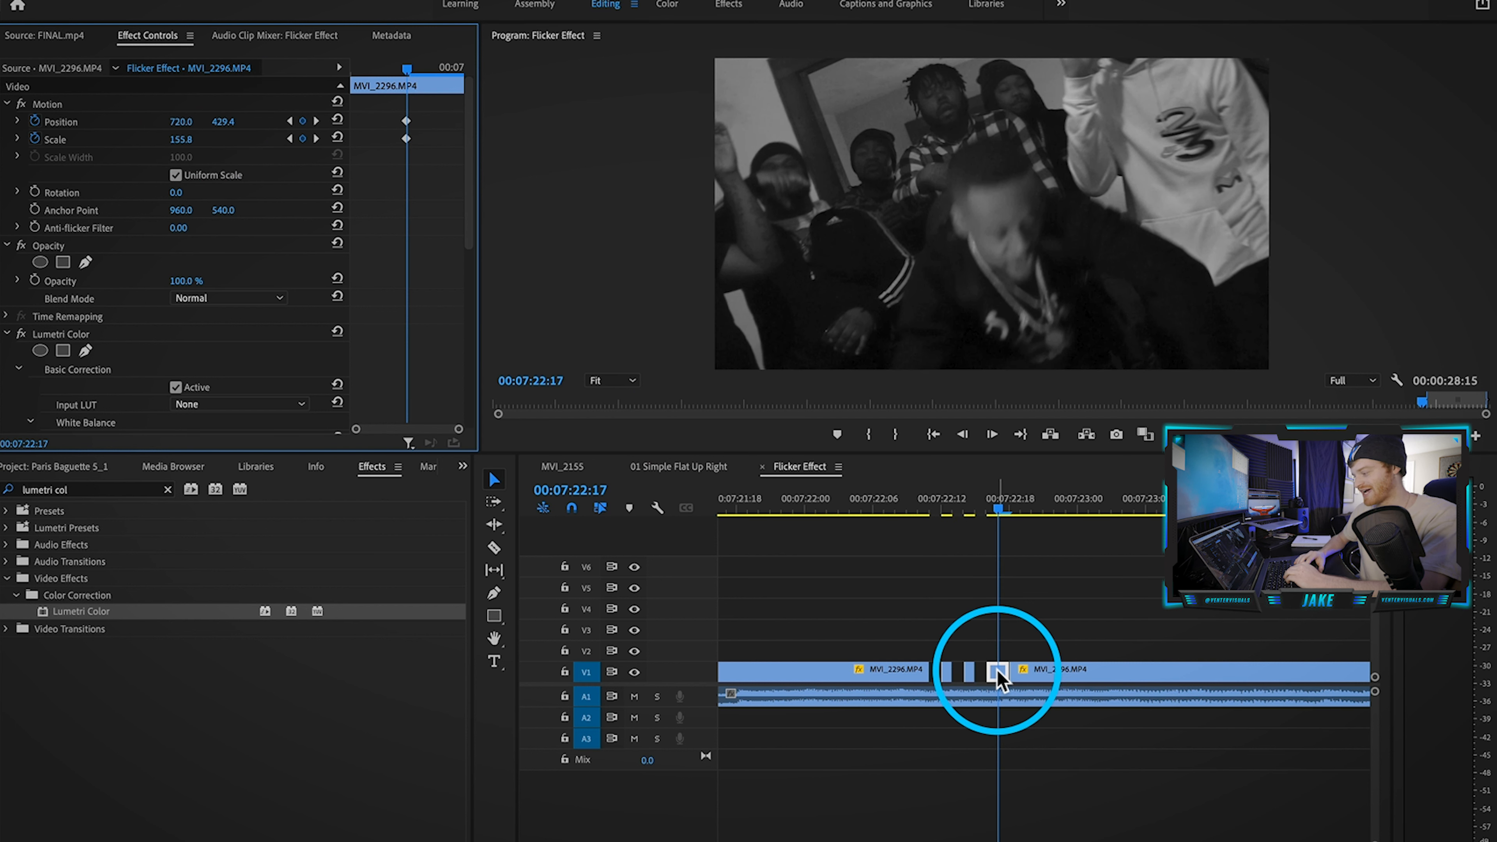
pyautogui.press('super+s')
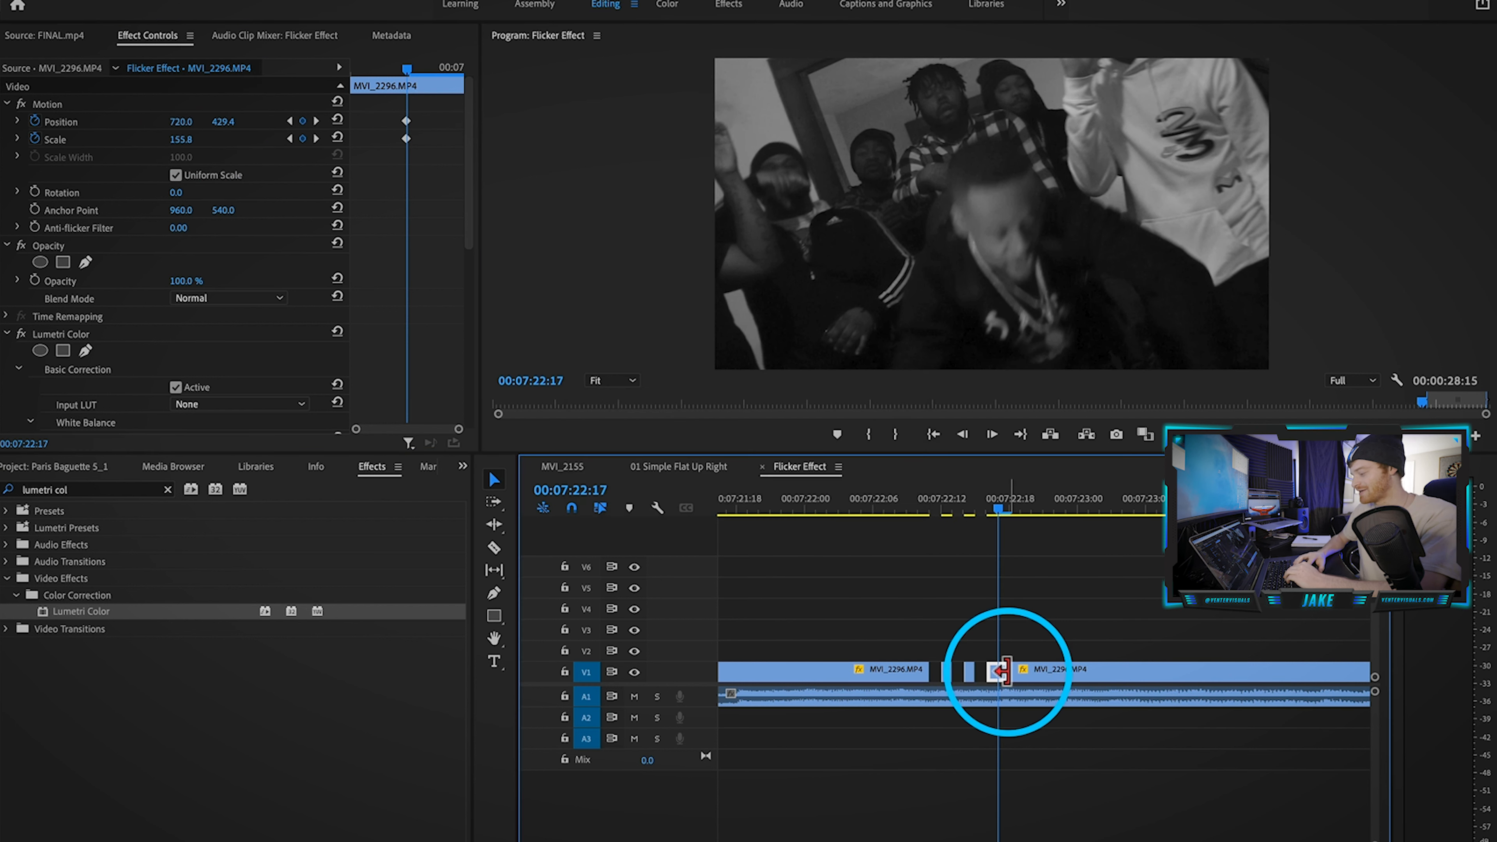
pyautogui.moveTo(1013, 671); pyautogui.dragTo(1071, 672)
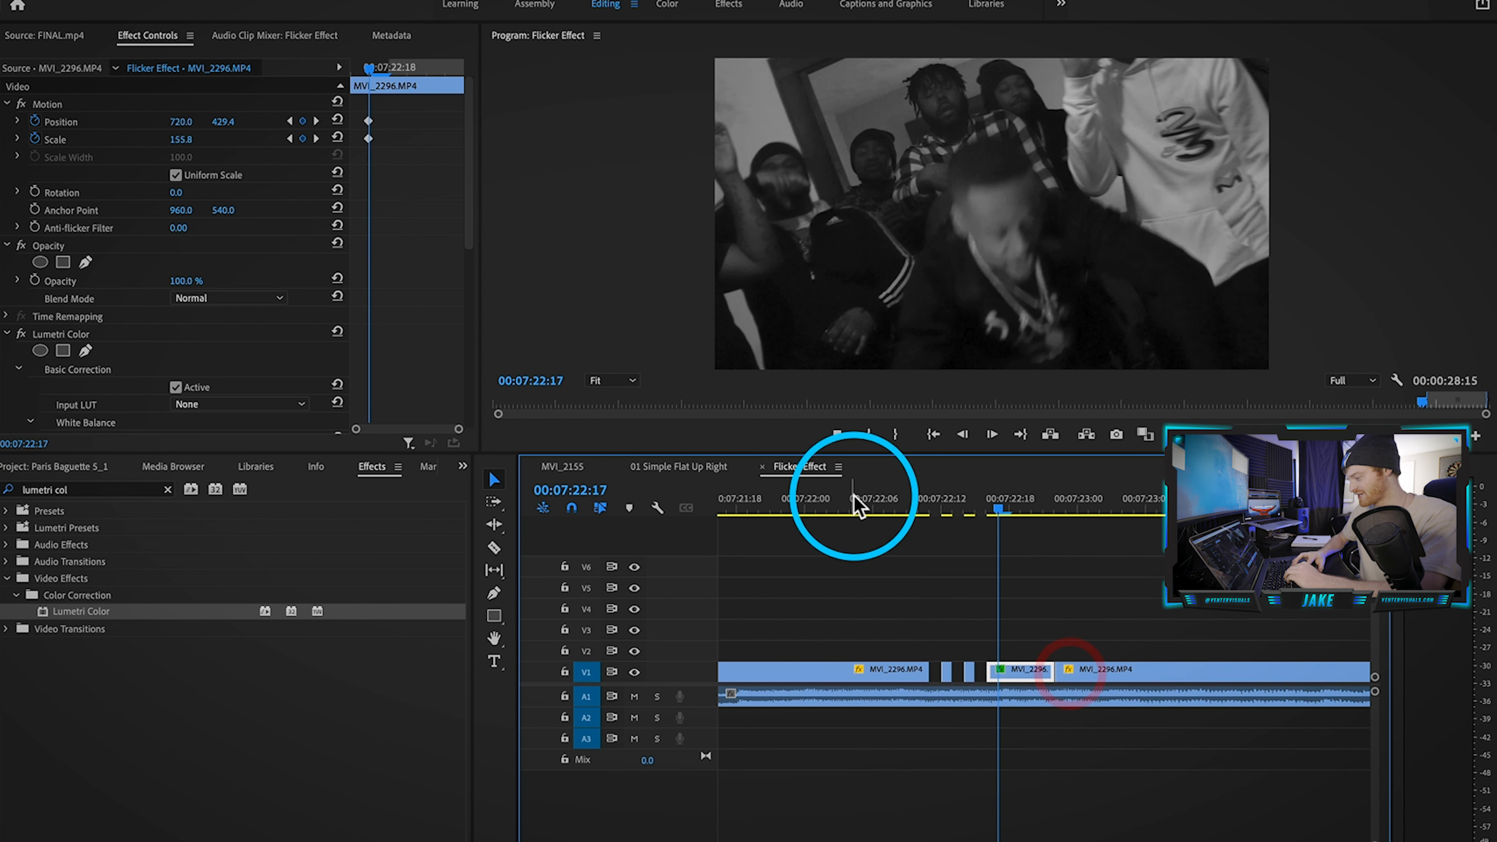
pyautogui.moveTo(759, 503); pyautogui.dragTo(794, 502)
# Step: Replay the punched-in flicker section starting from 00:07:22:04
pyautogui.press('space')
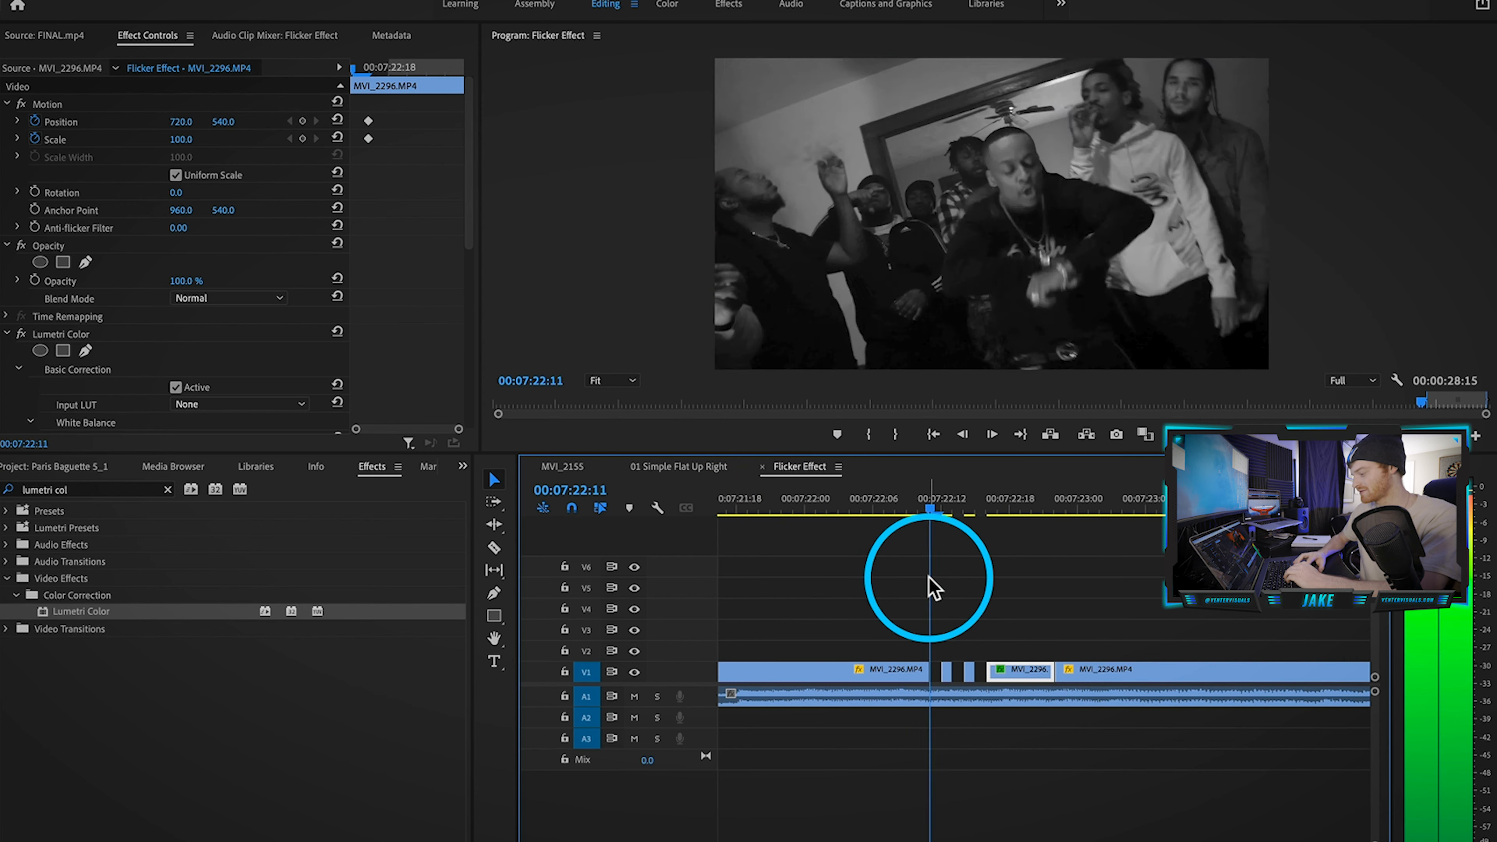
pyautogui.press('-')
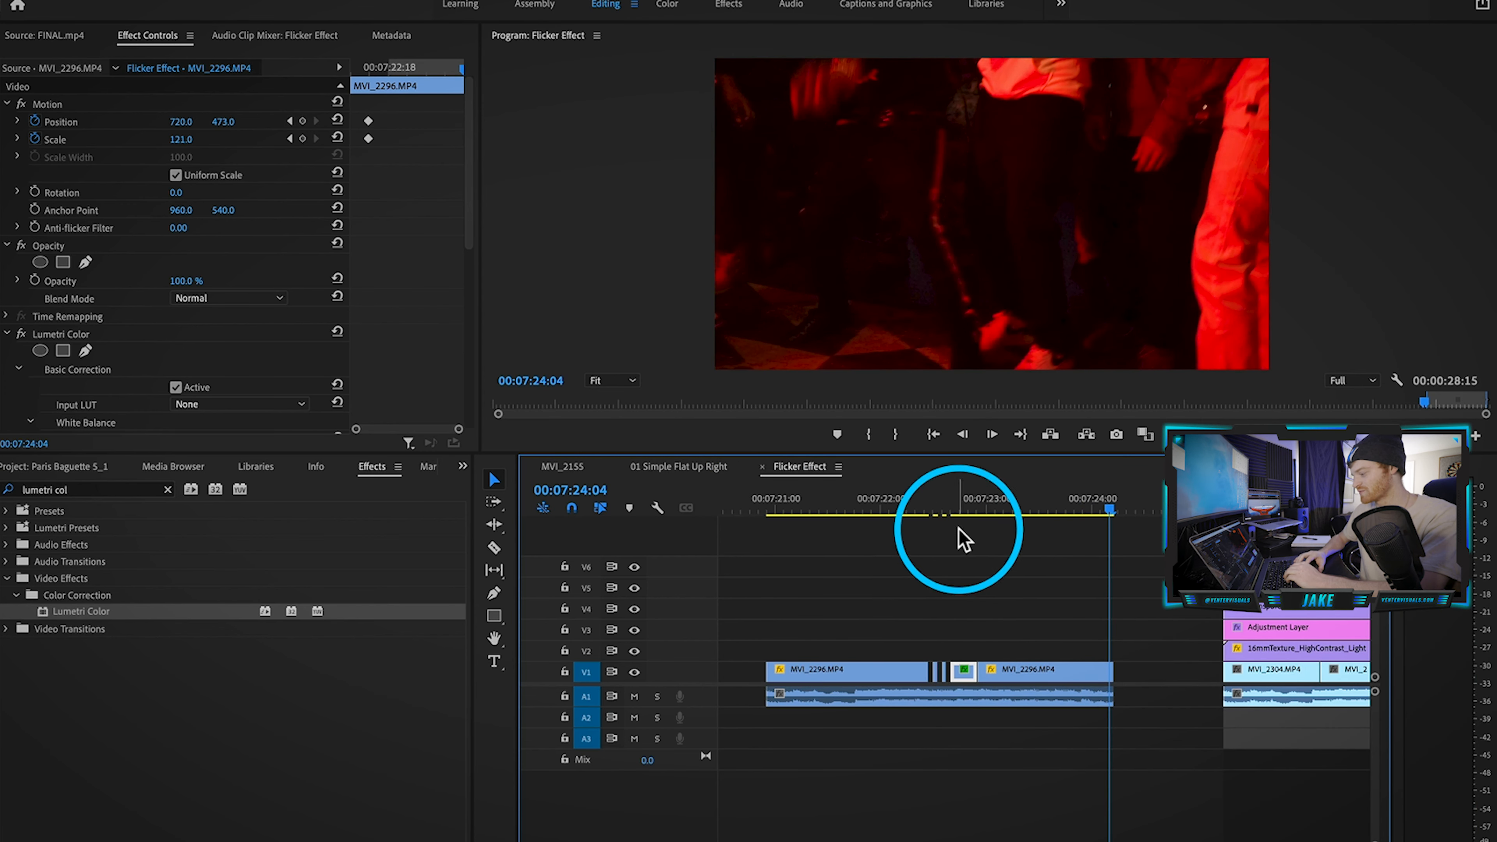
pyautogui.click(961, 508)
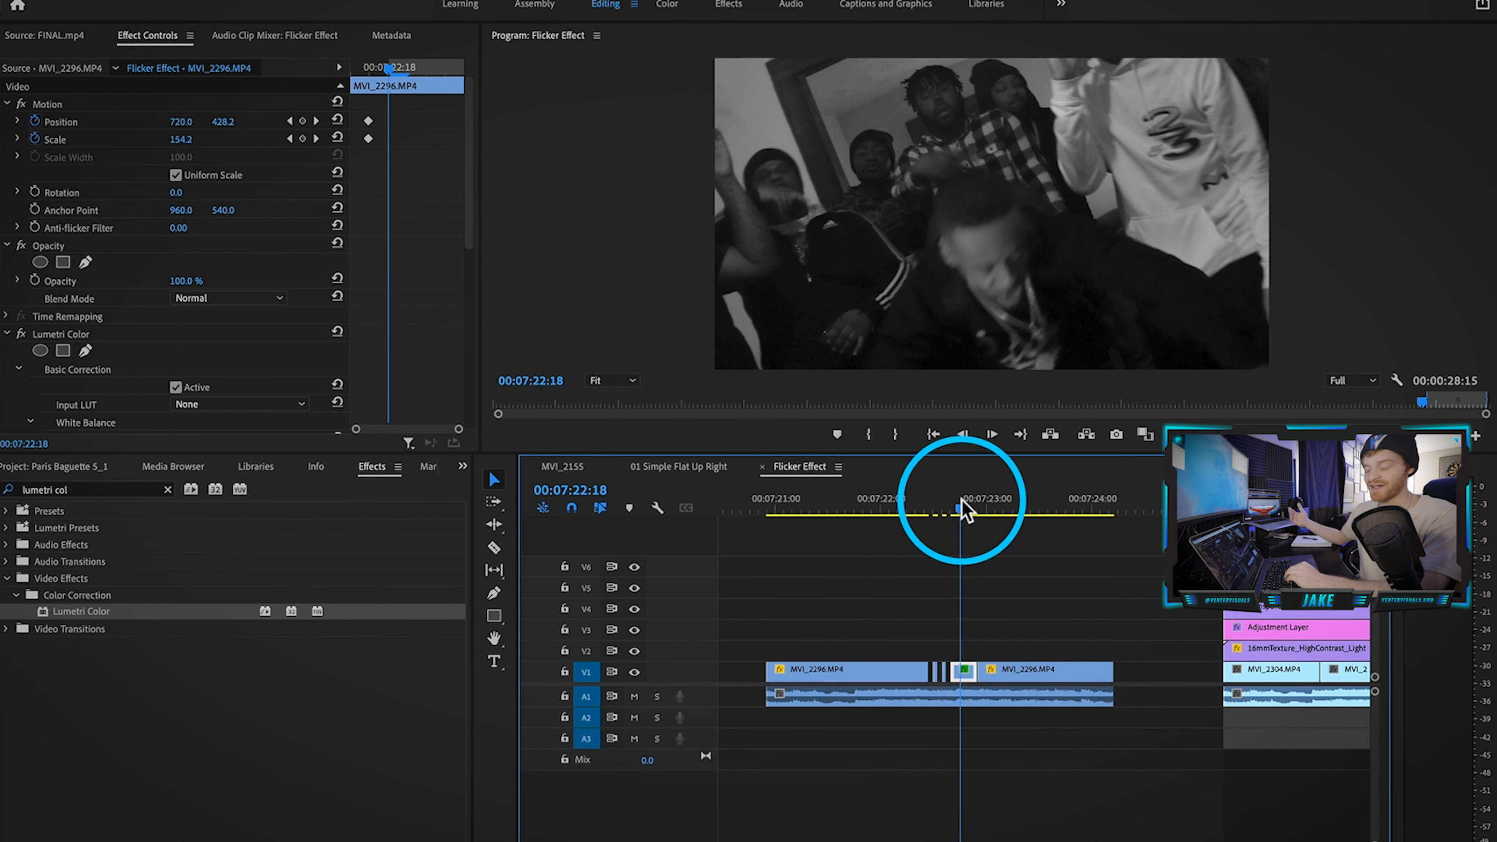
pyautogui.click(897, 502)
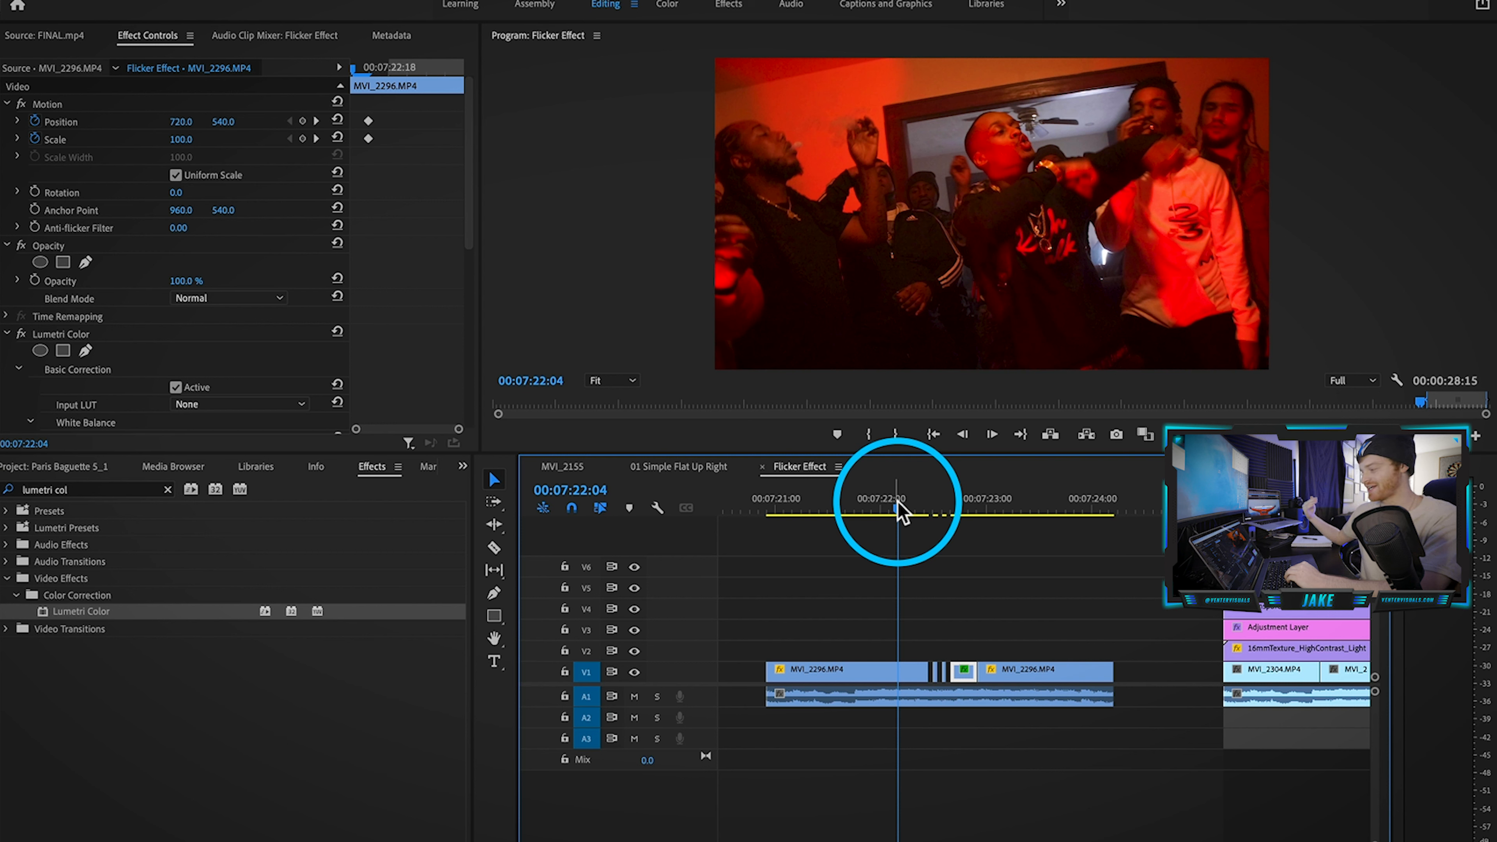
pyautogui.press('space')
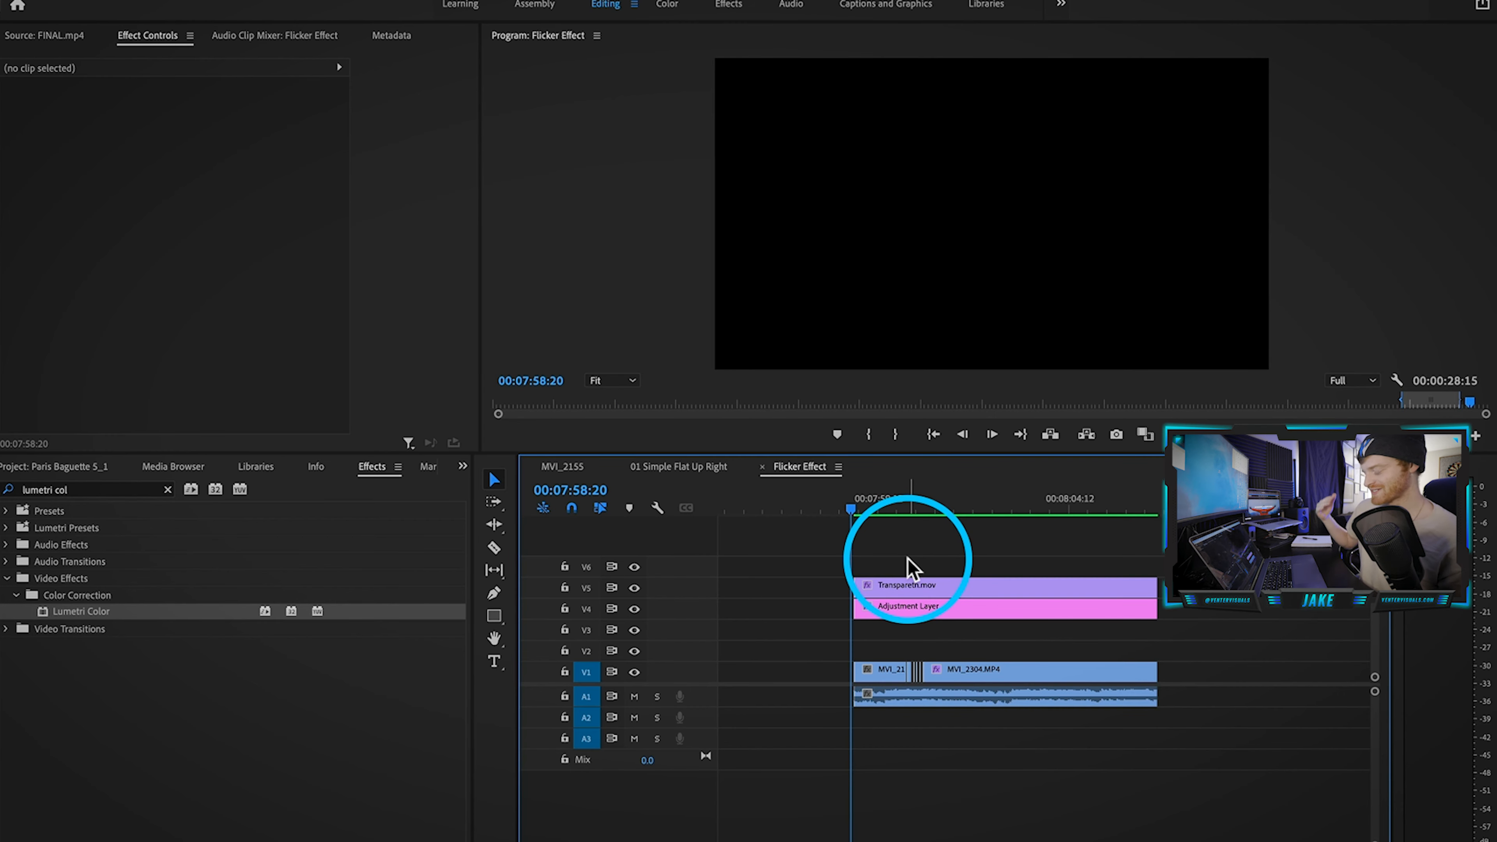
# Step: Play through the gap strobe section and mute audio track A1
pyautogui.press('space')
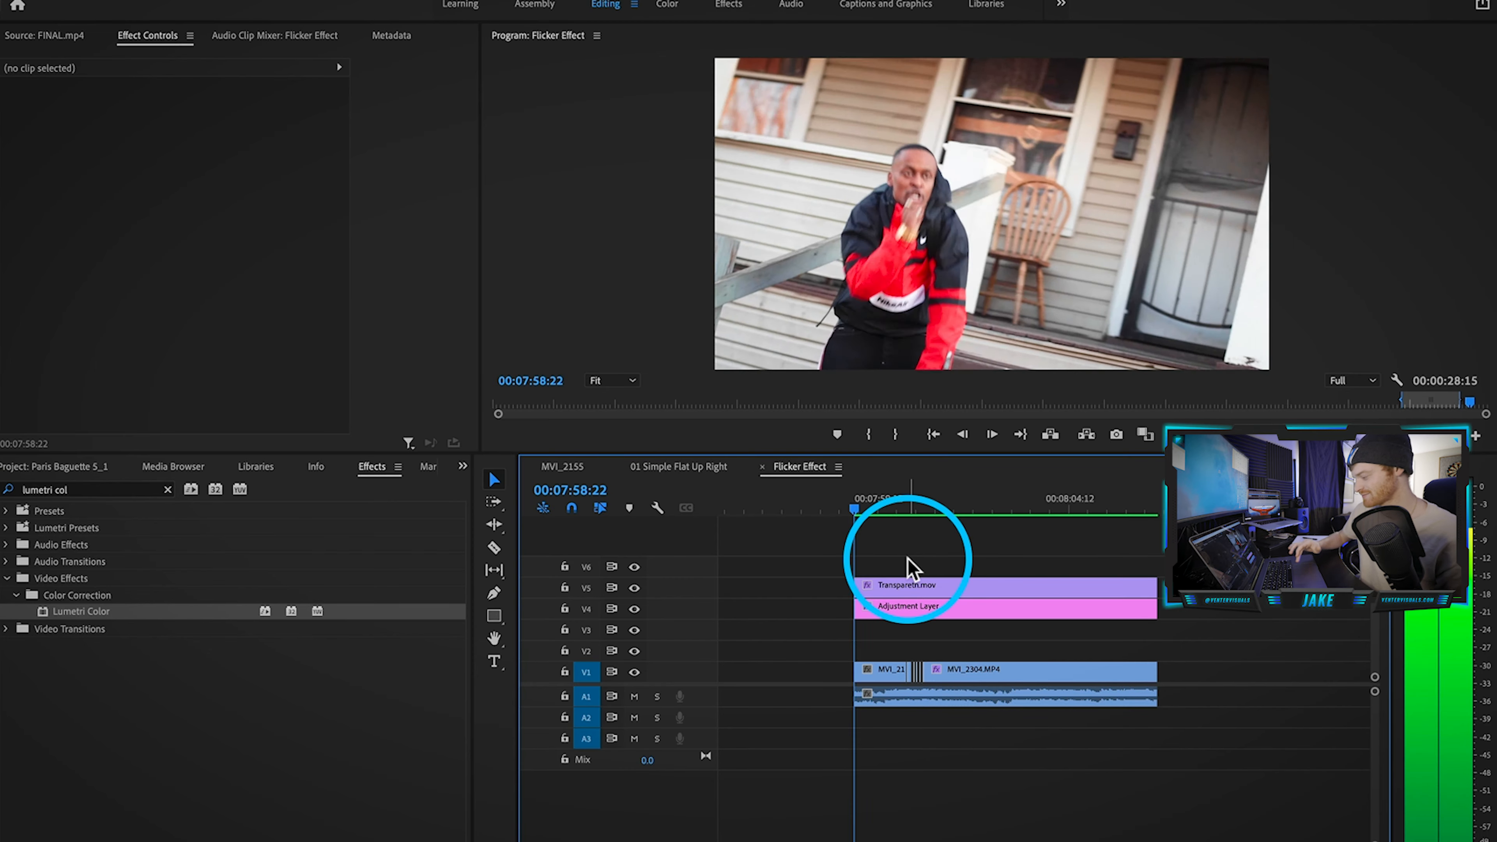
pyautogui.press('space')
pyautogui.press('space')
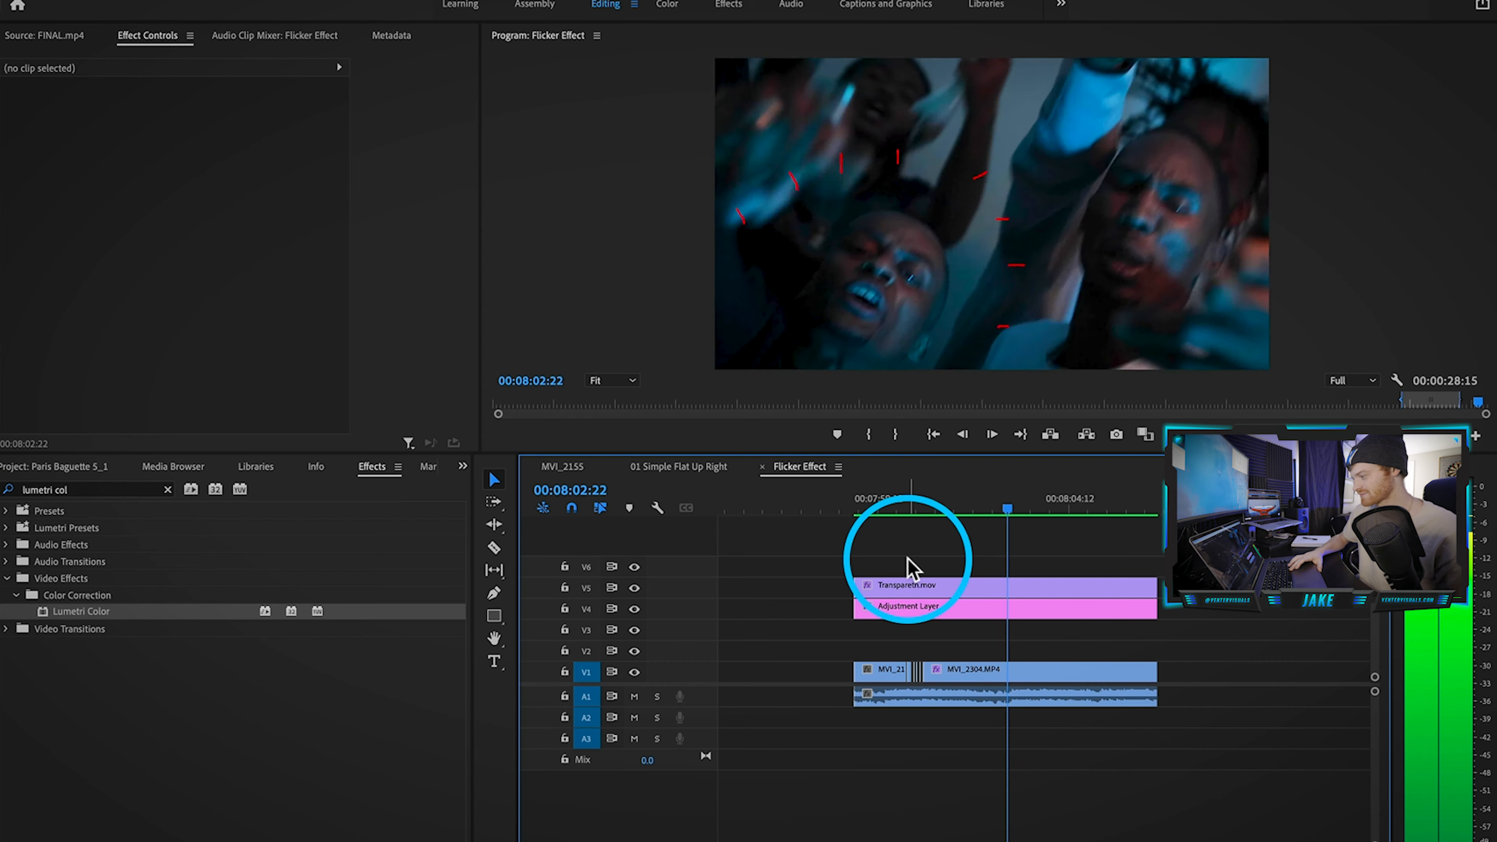
pyautogui.press('space')
pyautogui.click(635, 697)
# Step: Select the MVI_2304.MP4 segment and step frame by frame through the strobe to 00:08:00:19
pyautogui.moveTo(924, 491); pyautogui.dragTo(919, 491)
pyautogui.scroll(6, 910, 737)
pyautogui.click(960, 493)
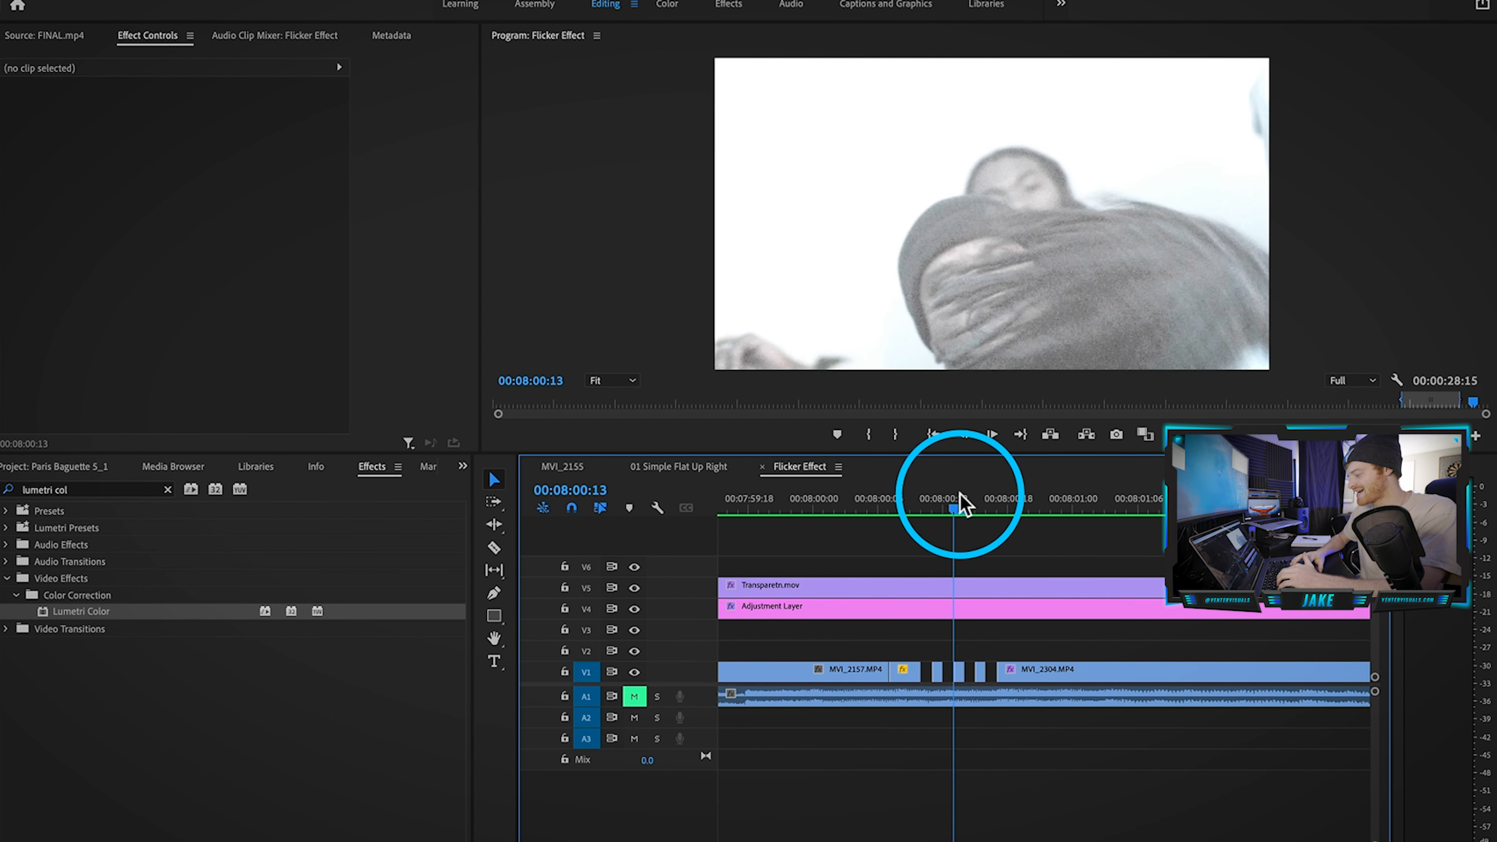
pyautogui.click(958, 672)
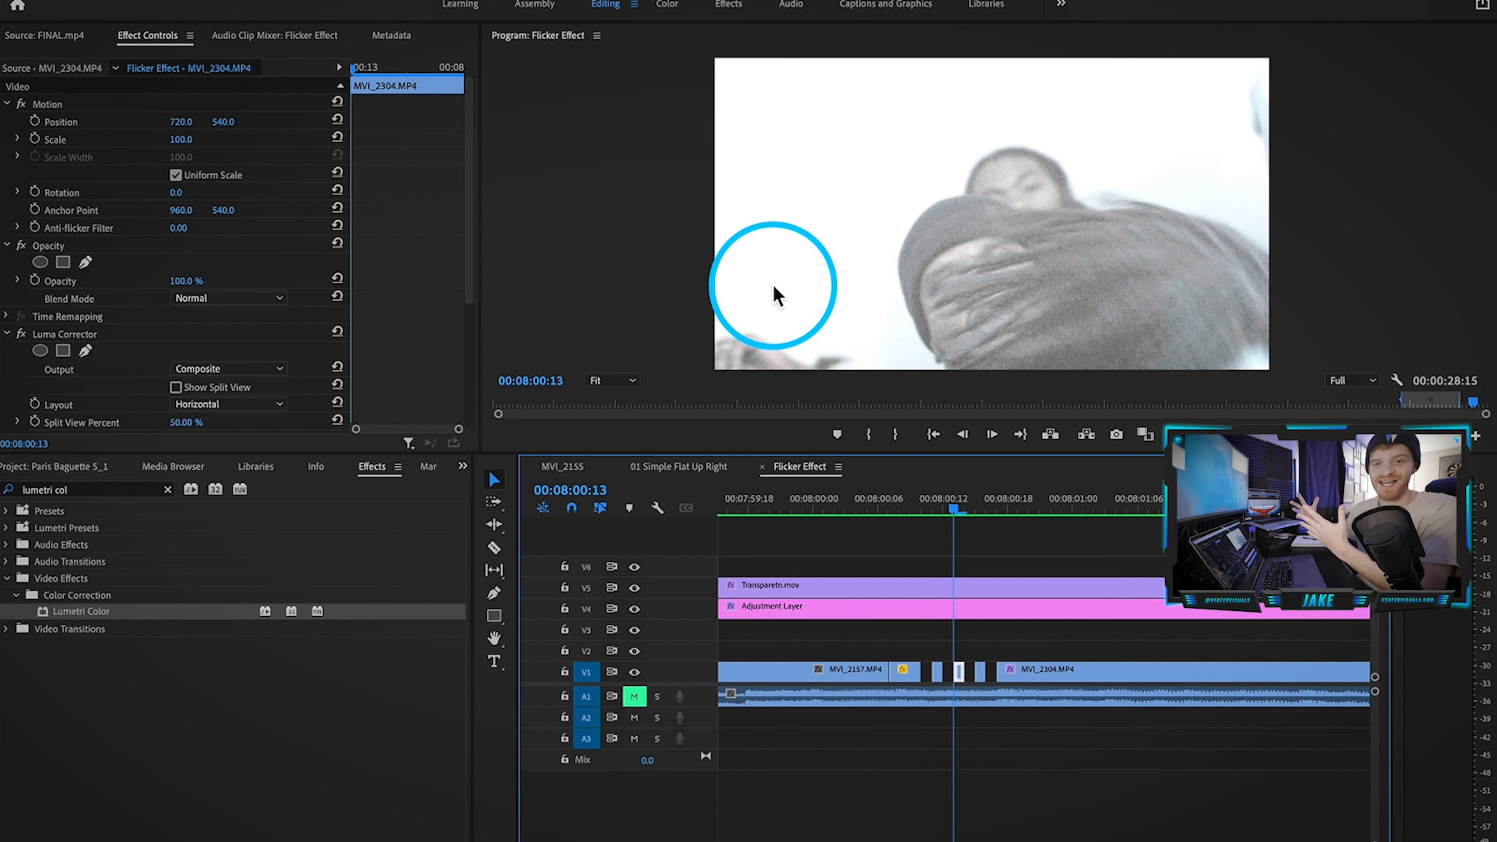
pyautogui.press('Right')
pyautogui.press('Right')
pyautogui.press('Right')
pyautogui.press('Right')
pyautogui.press('Right')
pyautogui.press('Right')
pyautogui.press('Right')
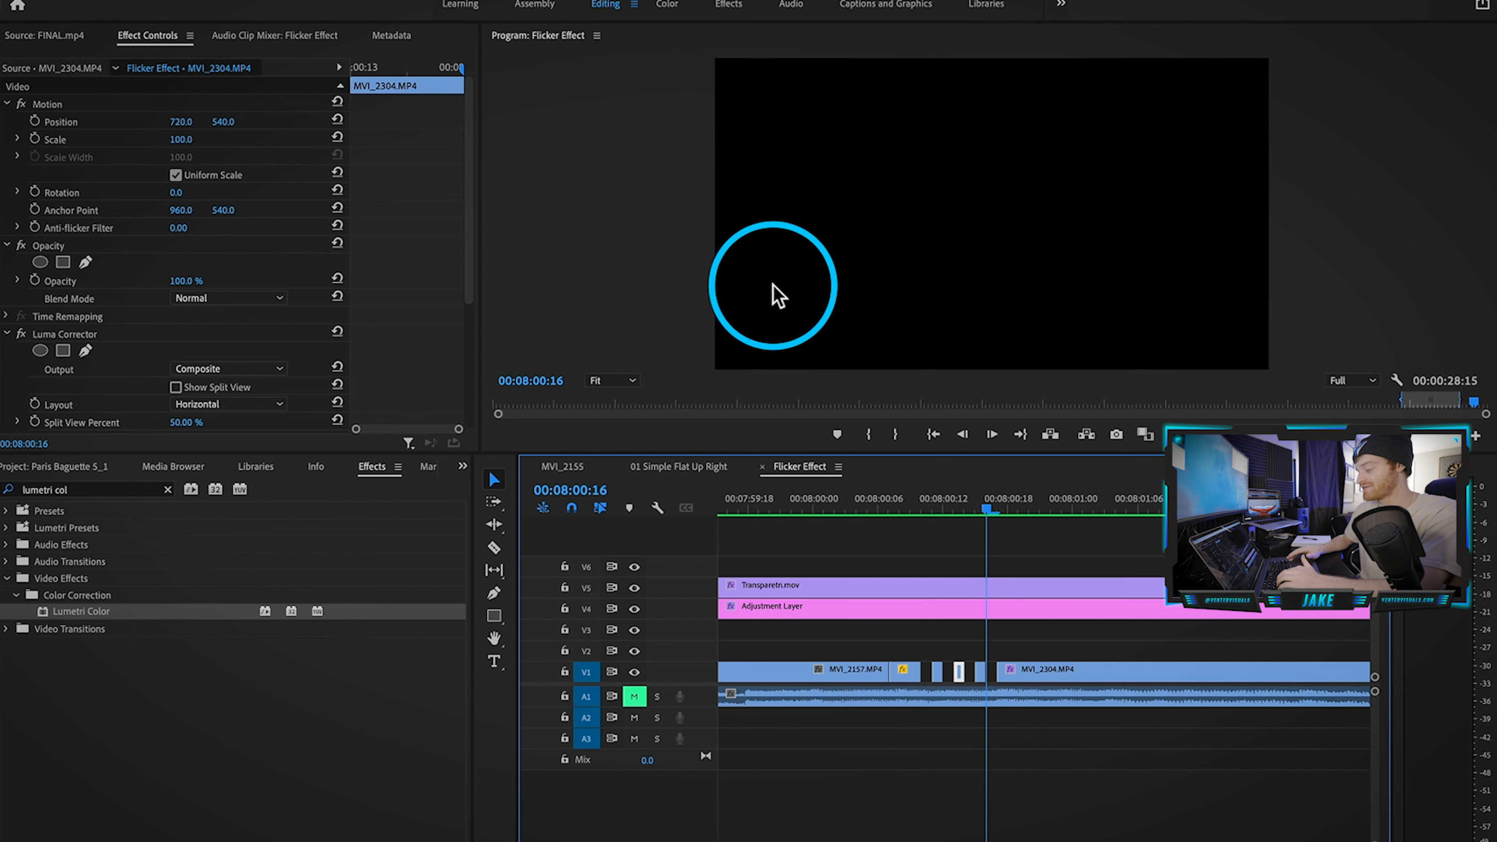
pyautogui.press('Left')
pyautogui.press('Left')
pyautogui.press('Left')
pyautogui.press('Left')
pyautogui.press('Left')
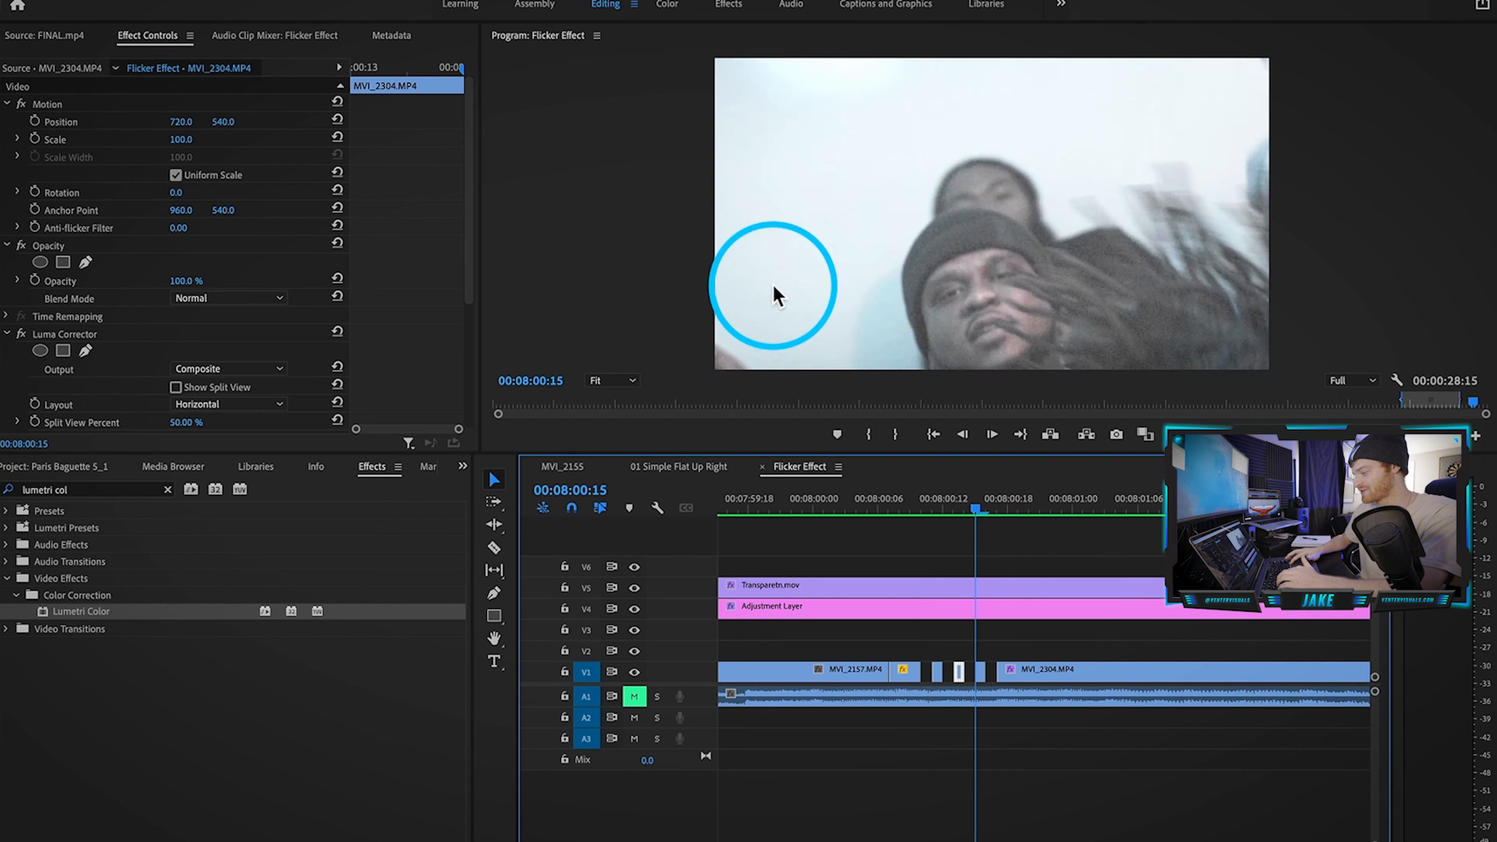
pyautogui.press('Right')
pyautogui.press('Right')
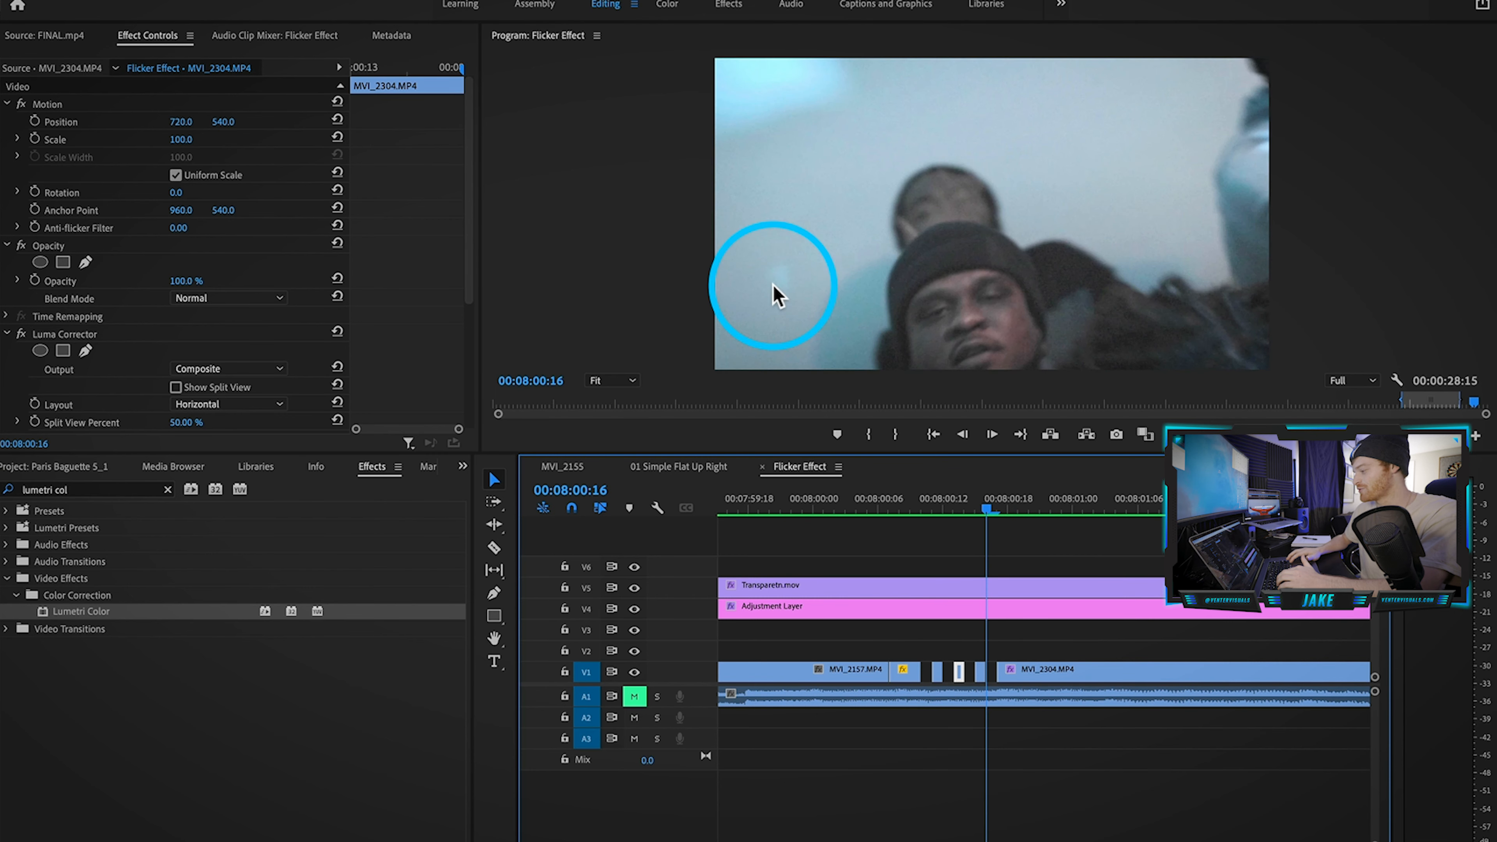
pyautogui.press('Right')
pyautogui.press('Right')
pyautogui.press('Right')
pyautogui.press('Right')
pyautogui.press('Right')
pyautogui.press('Right')
pyautogui.press('Right')
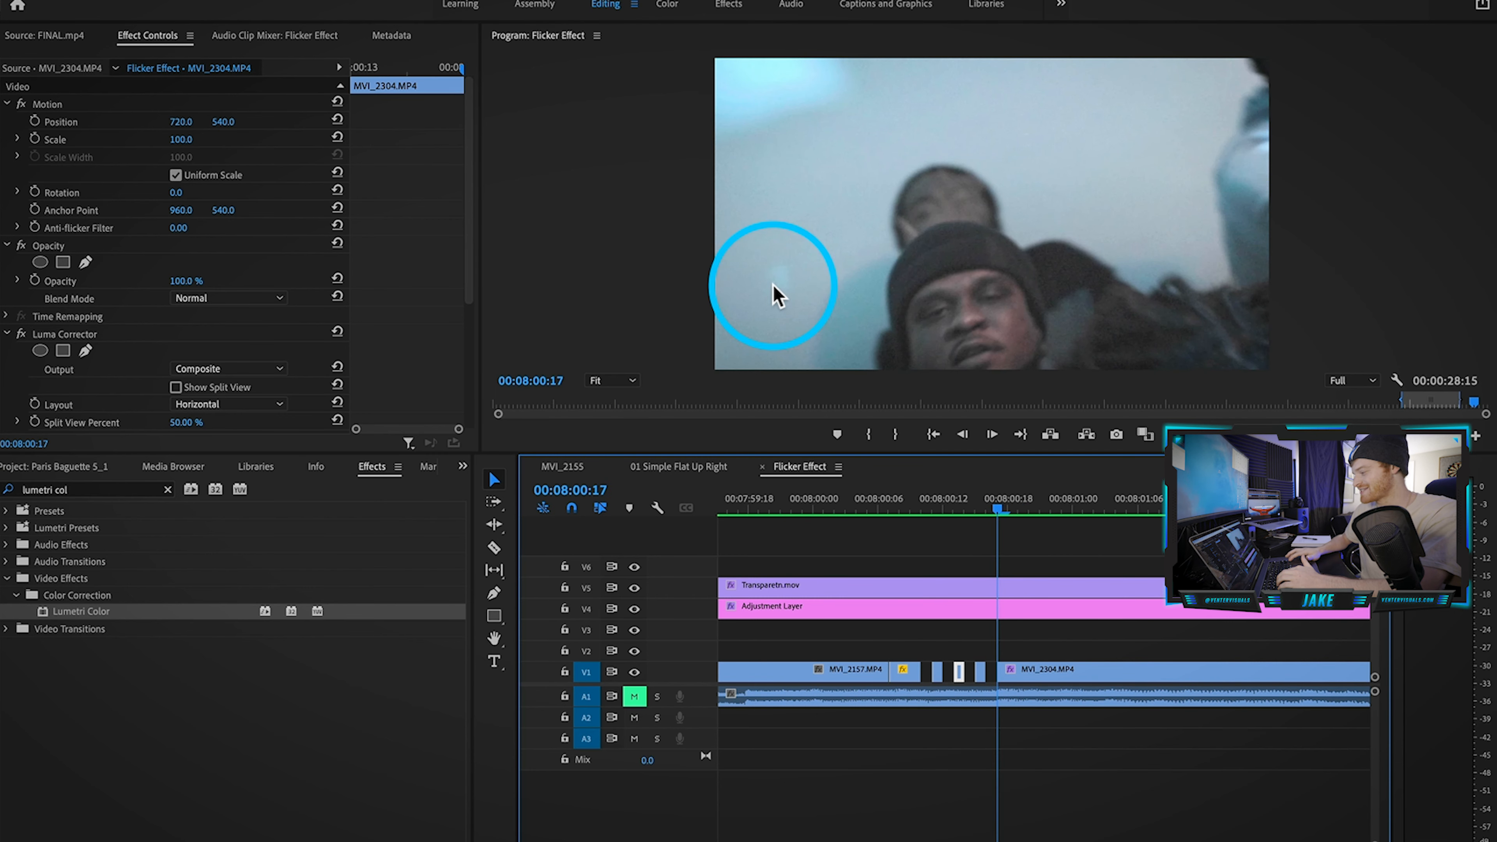
pyautogui.press('Left')
pyautogui.press('Left')
pyautogui.press('Left')
pyautogui.press('Left')
pyautogui.press('Left')
pyautogui.press('Left')
pyautogui.press('Left')
pyautogui.press('Left')
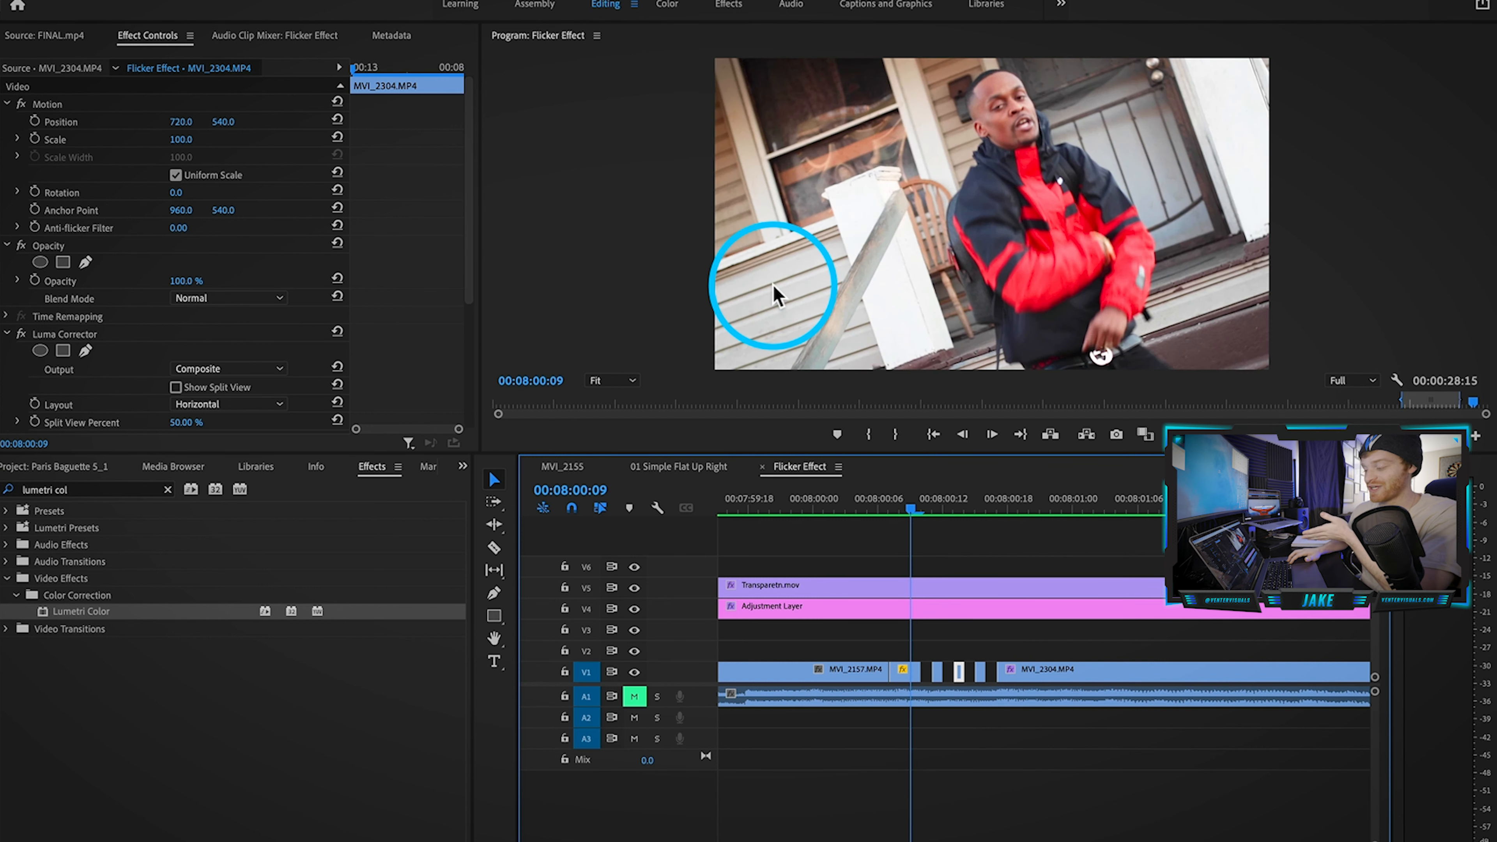
pyautogui.press('Right')
pyautogui.press('Right')
pyautogui.press('Right')
pyautogui.press('Right')
pyautogui.press('Right')
pyautogui.press('Right')
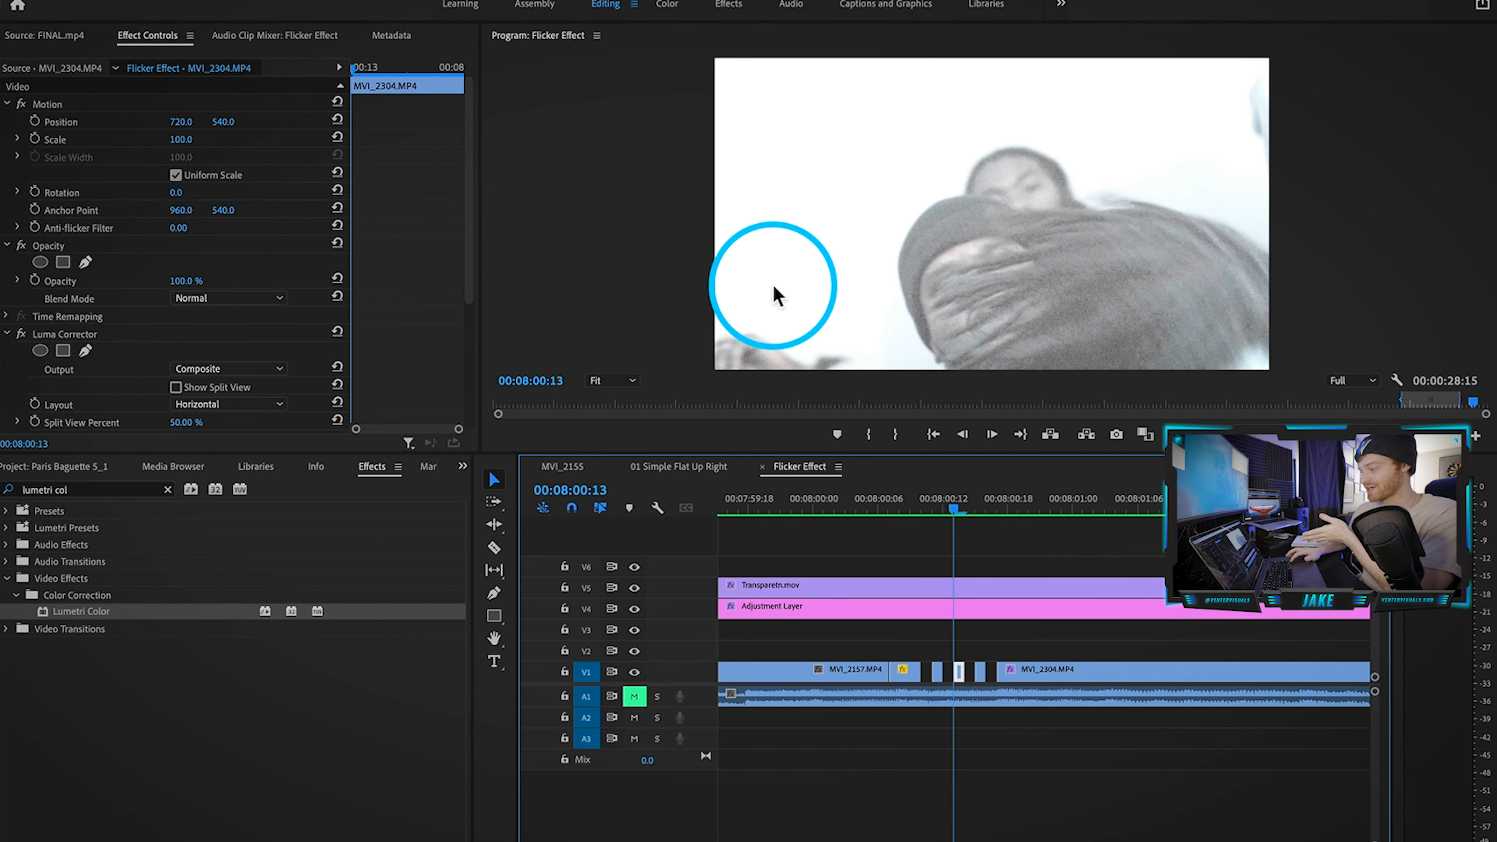
pyautogui.press('Right')
pyautogui.press('Right')
pyautogui.press('Right')
pyautogui.press('Right')
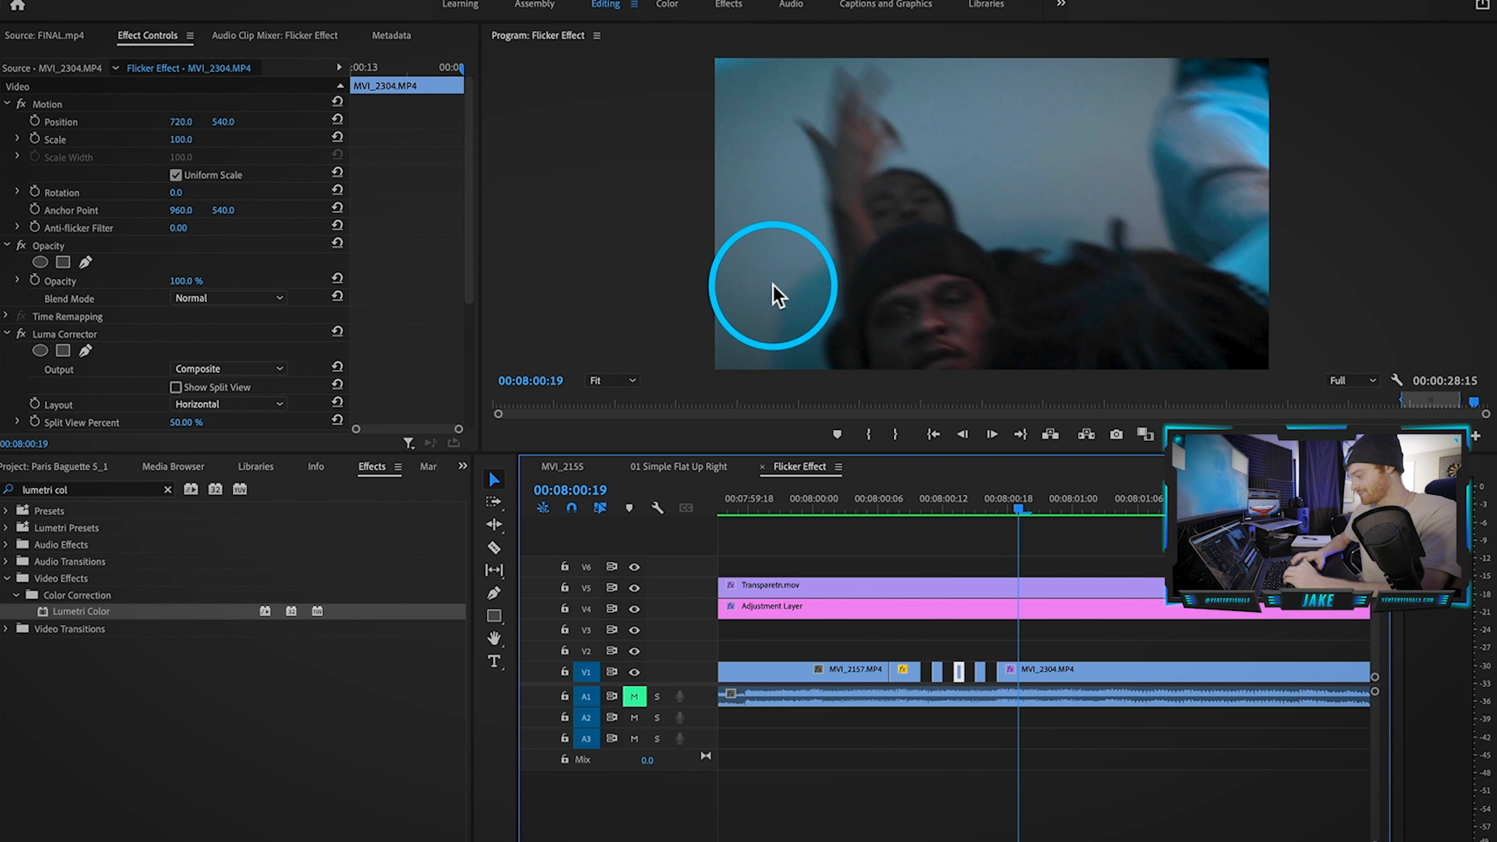
# Step: Duplicate all strobe-section clips about nine seconds later and scrub through the copy to 00:08:13:18
pyautogui.scroll(-3, 1096, 572)
pyautogui.moveTo(1095, 543); pyautogui.dragTo(965, 734)
pyautogui.moveTo(1047, 610); pyautogui.dragTo(1294, 616)
pyautogui.scroll(5, 1294, 616)
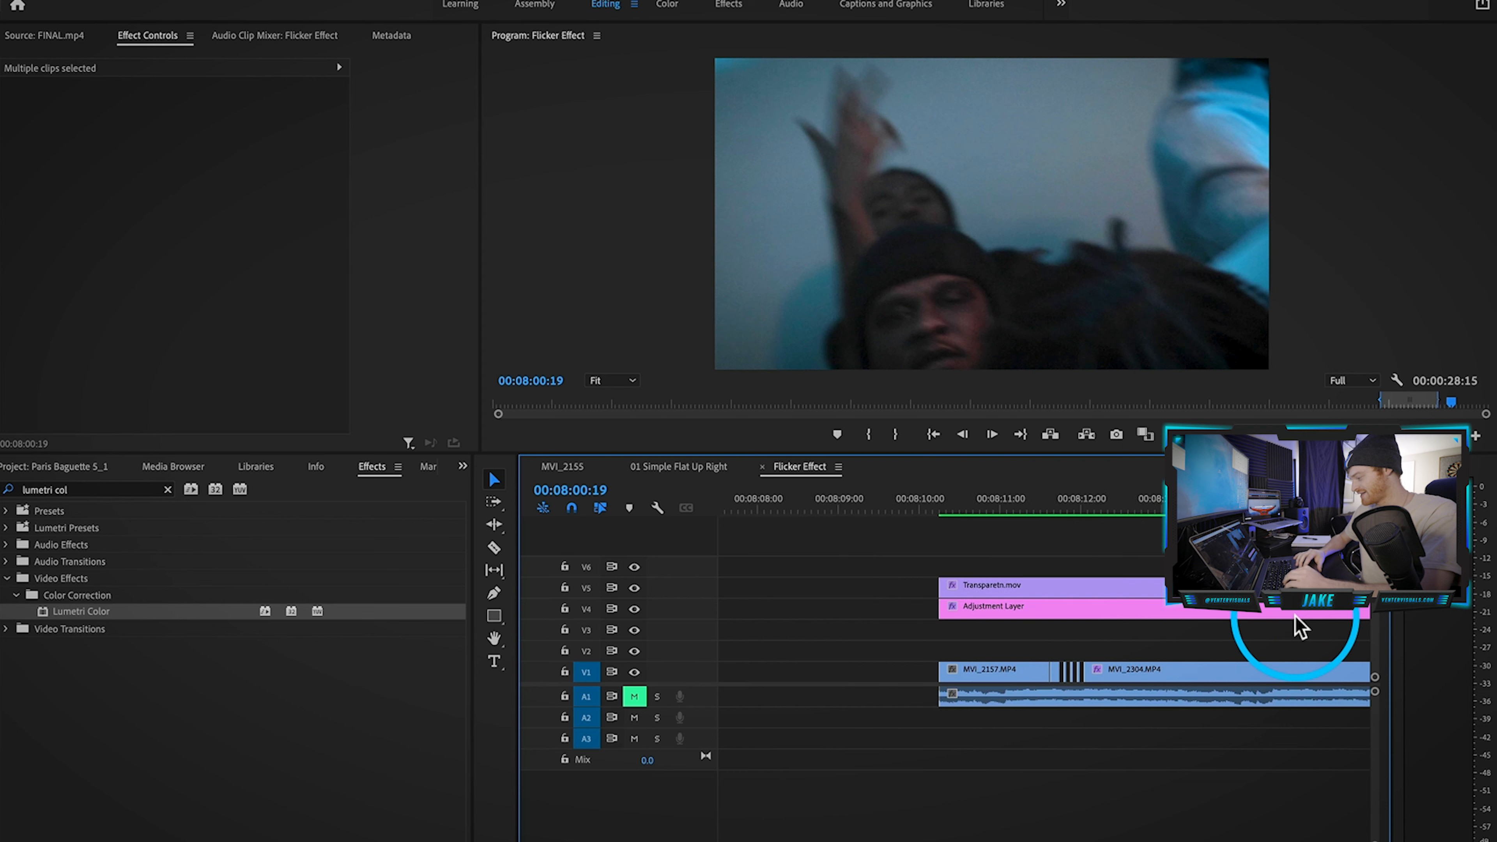
pyautogui.hscroll(3, 1294, 616)
pyautogui.click(1025, 506)
pyautogui.moveTo(1019, 505); pyautogui.dragTo(1081, 512)
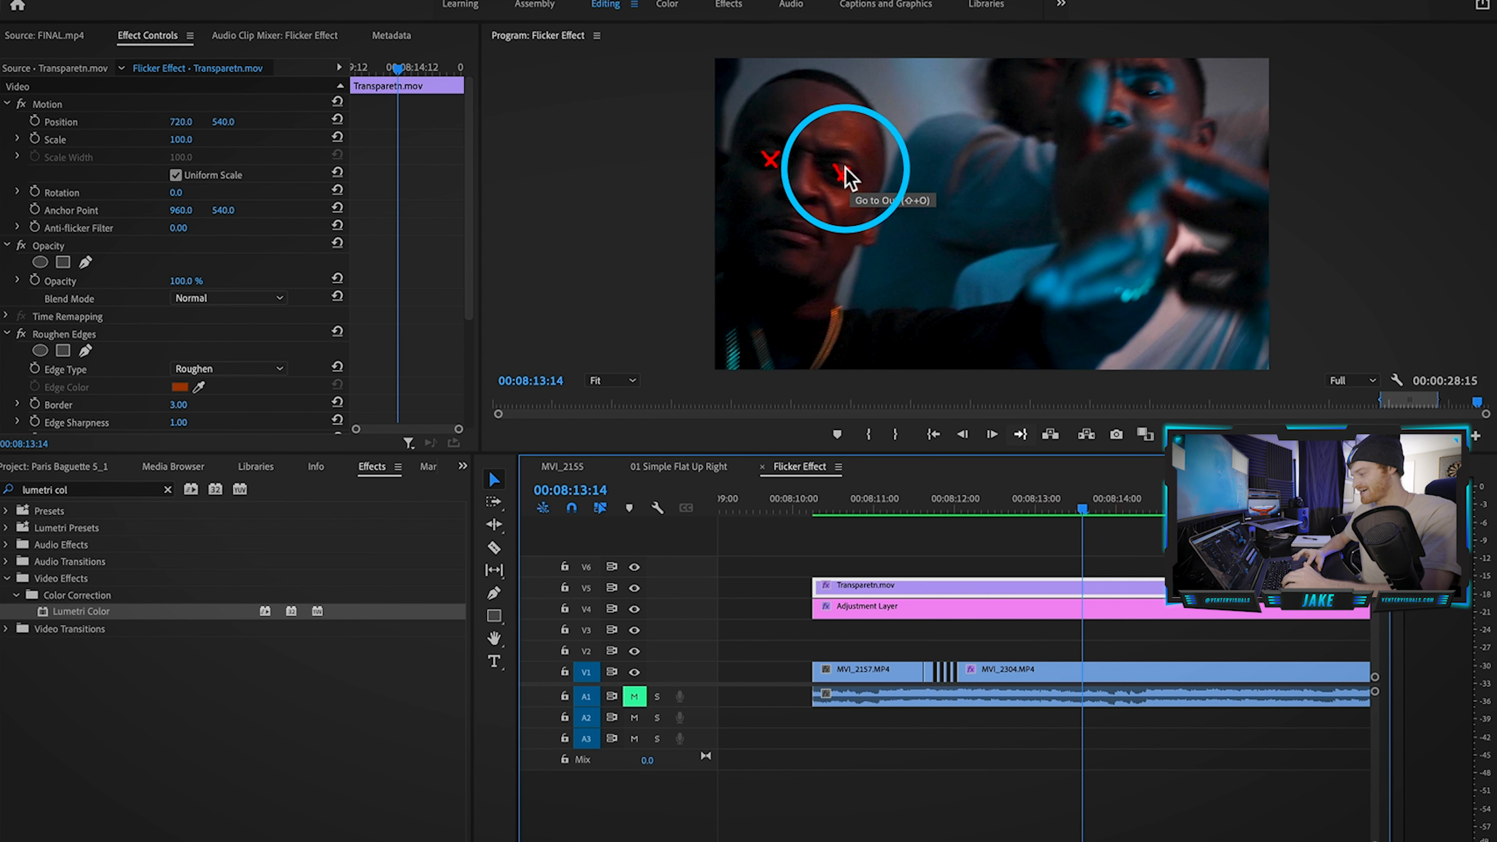
pyautogui.moveTo(1082, 508); pyautogui.dragTo(1275, 533)
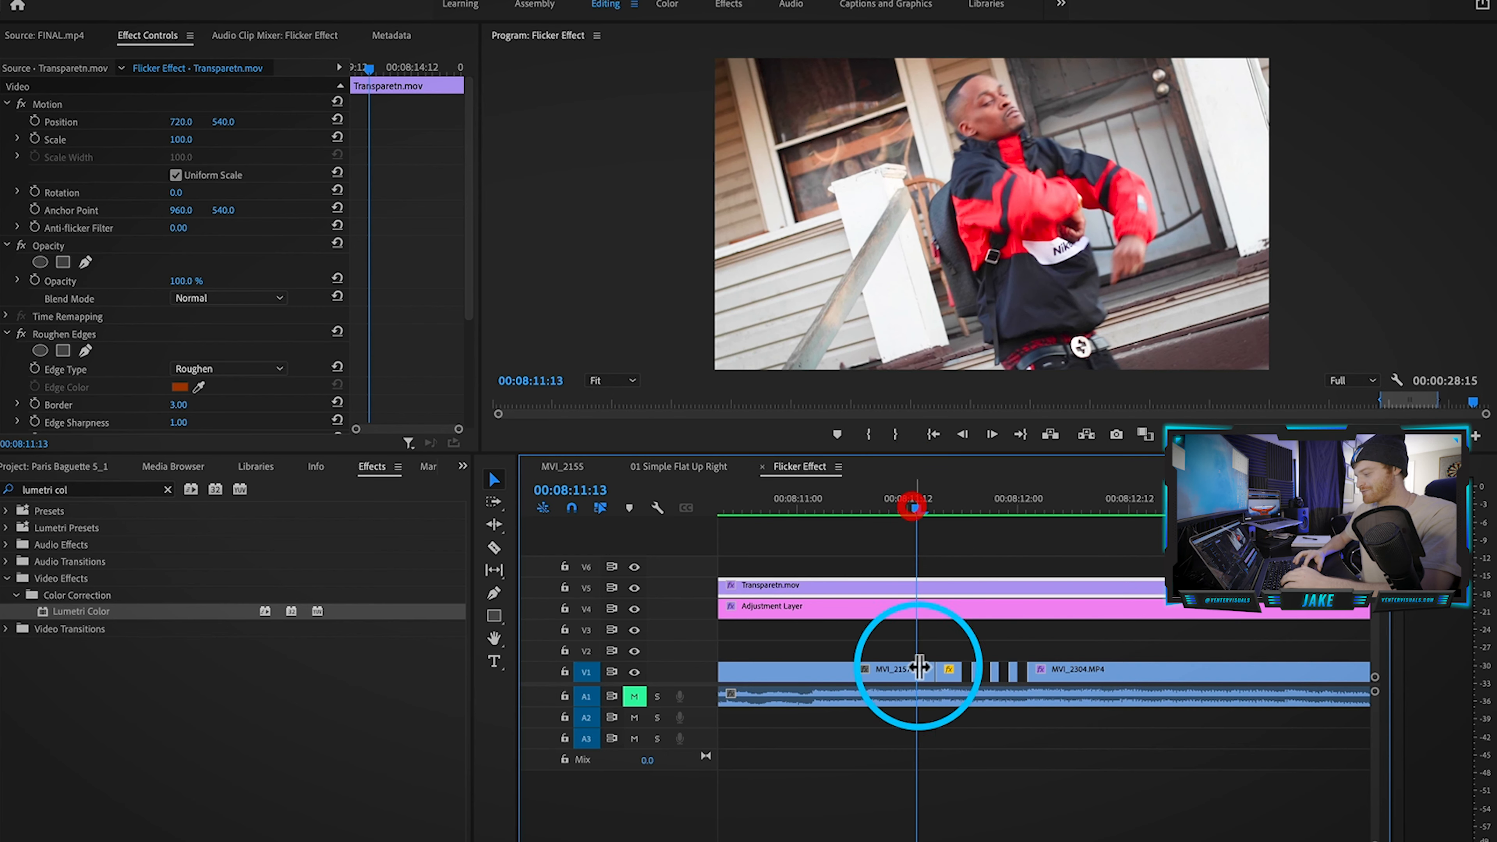
# Step: Scrub to 00:08:11:22 and clear the selection around the MVI_2157/MVI_2304 junction
pyautogui.click(902, 675)
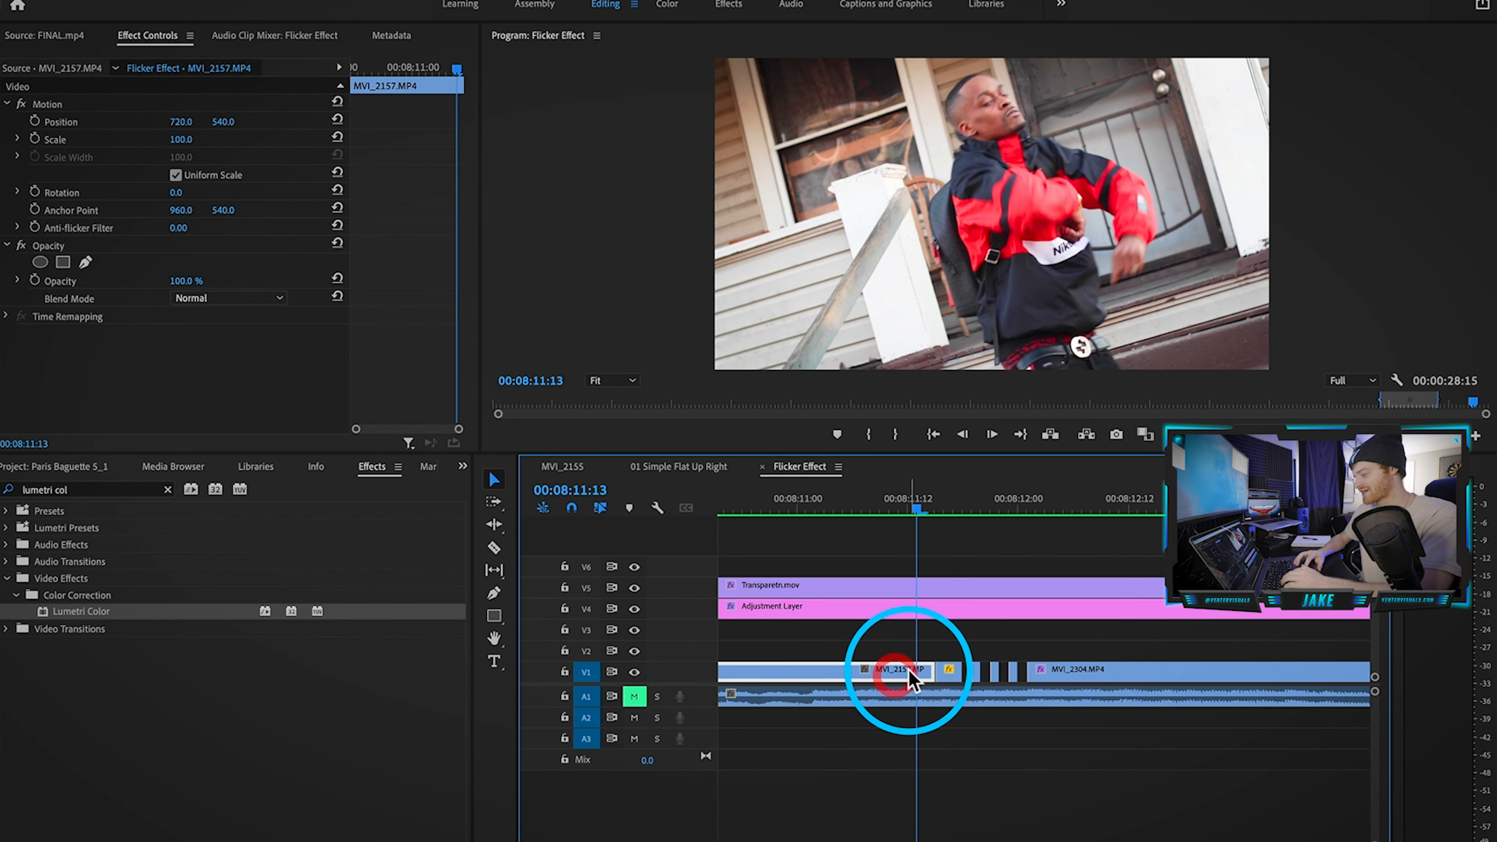
pyautogui.moveTo(925, 498); pyautogui.dragTo(1136, 537)
pyautogui.click(1058, 636)
pyautogui.scroll(-5, 1097, 711)
pyautogui.hscroll(5, 1097, 712)
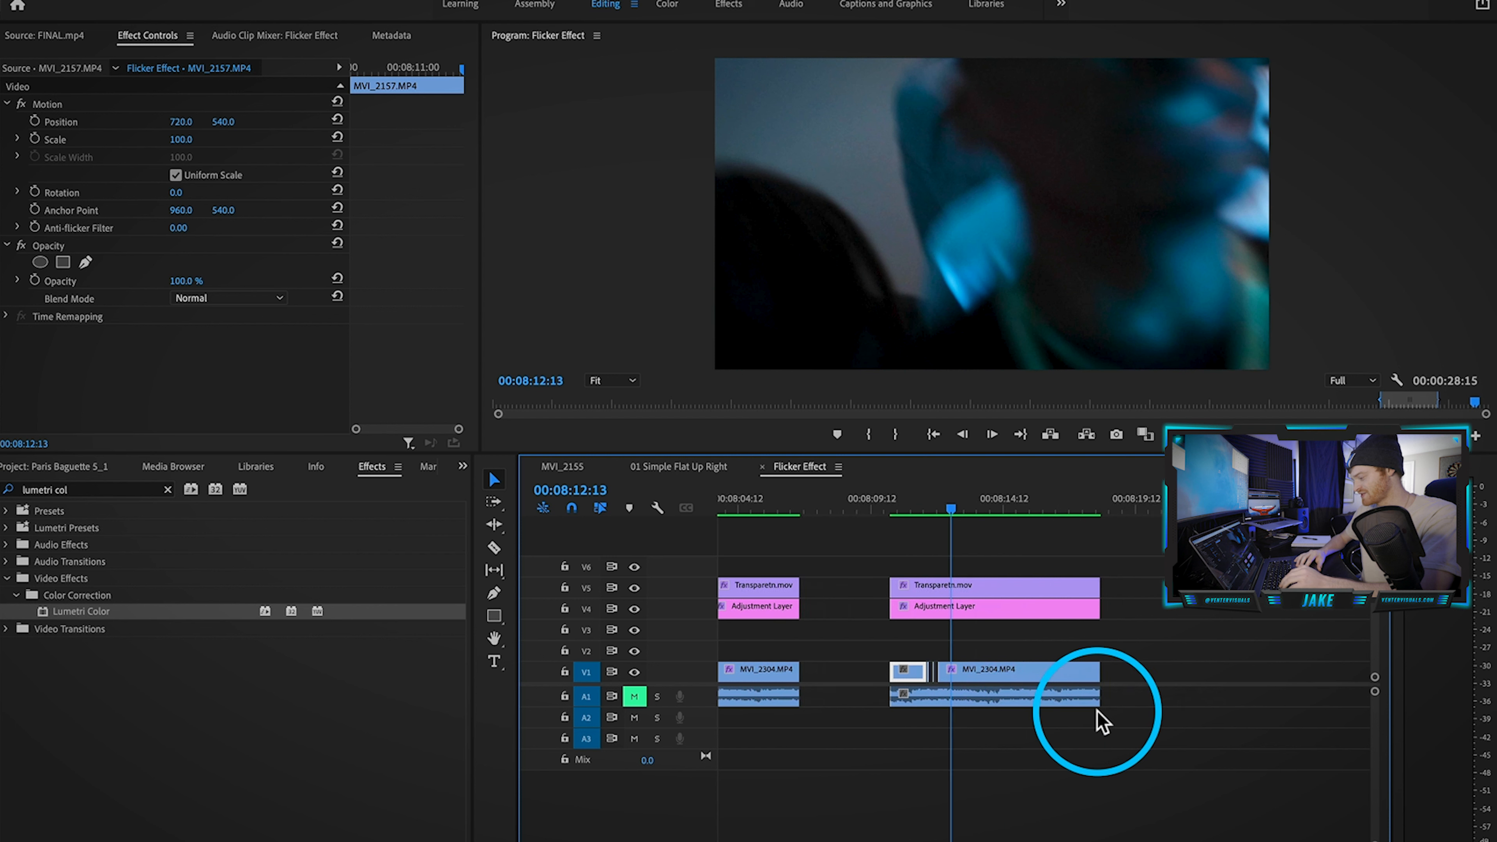
pyautogui.click(870, 706)
pyautogui.scroll(5, 875, 684)
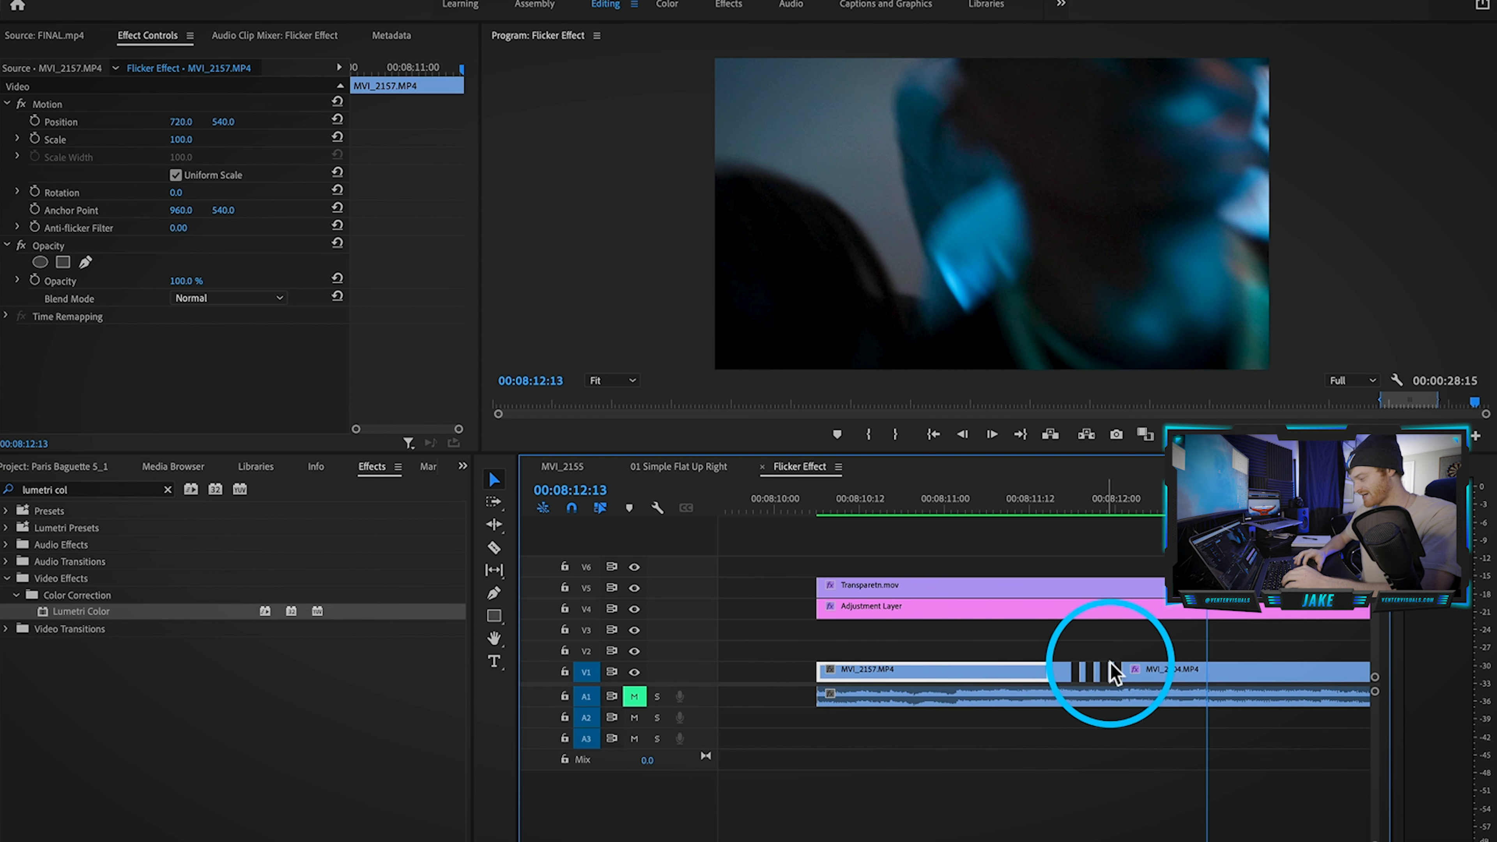
# Step: Ripple-delete the flicker slivers between MVI_2157 and MVI_2304 so they meet at 00:08:11:16
pyautogui.moveTo(1111, 649); pyautogui.dragTo(1077, 669)
pyautogui.scroll(3, 1077, 670)
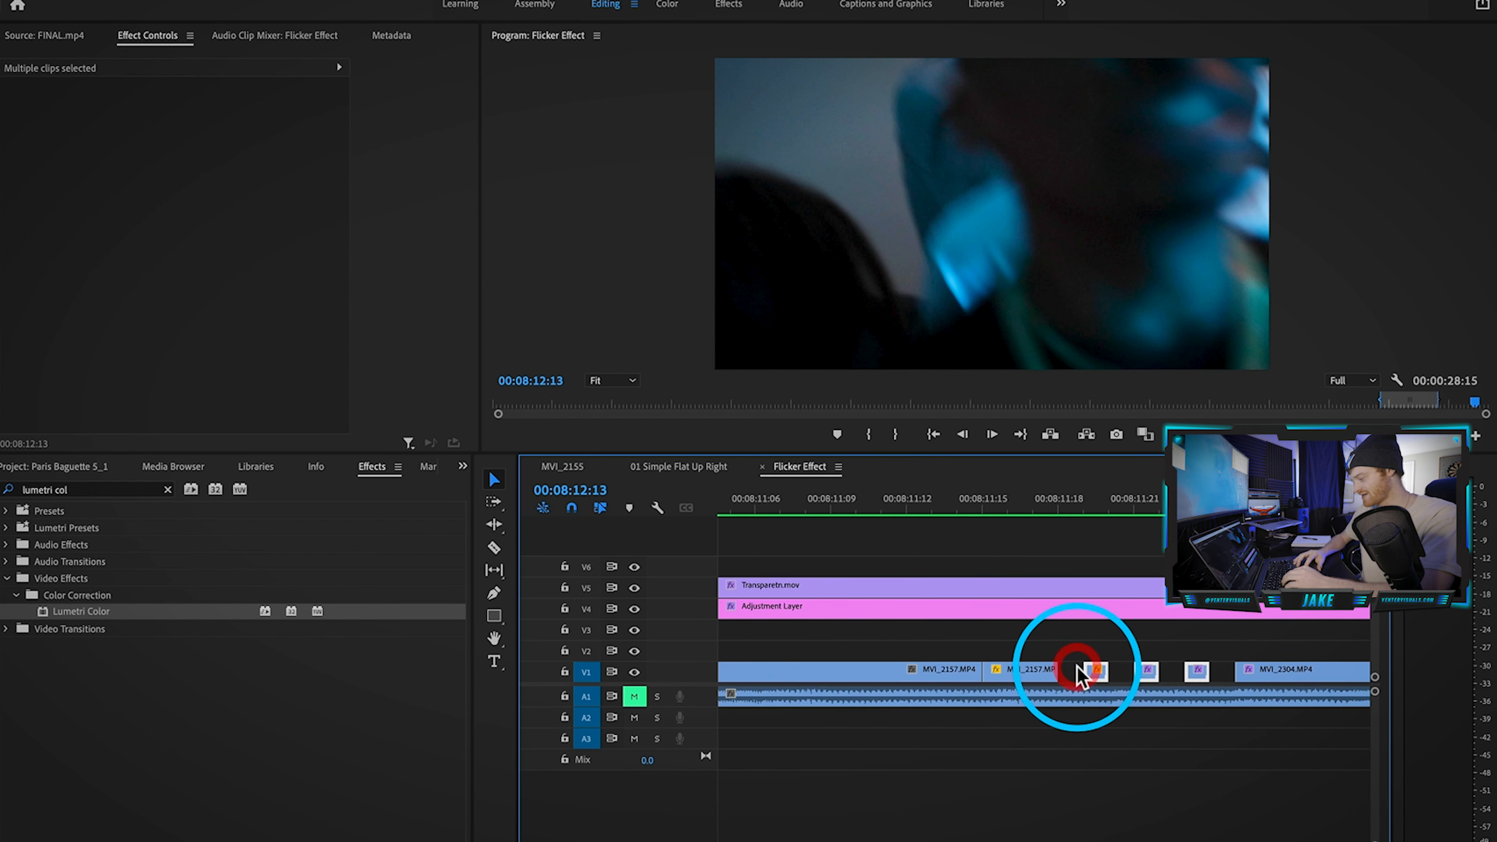
pyautogui.hotkey('shift', 'Delete')
pyautogui.click(904, 504)
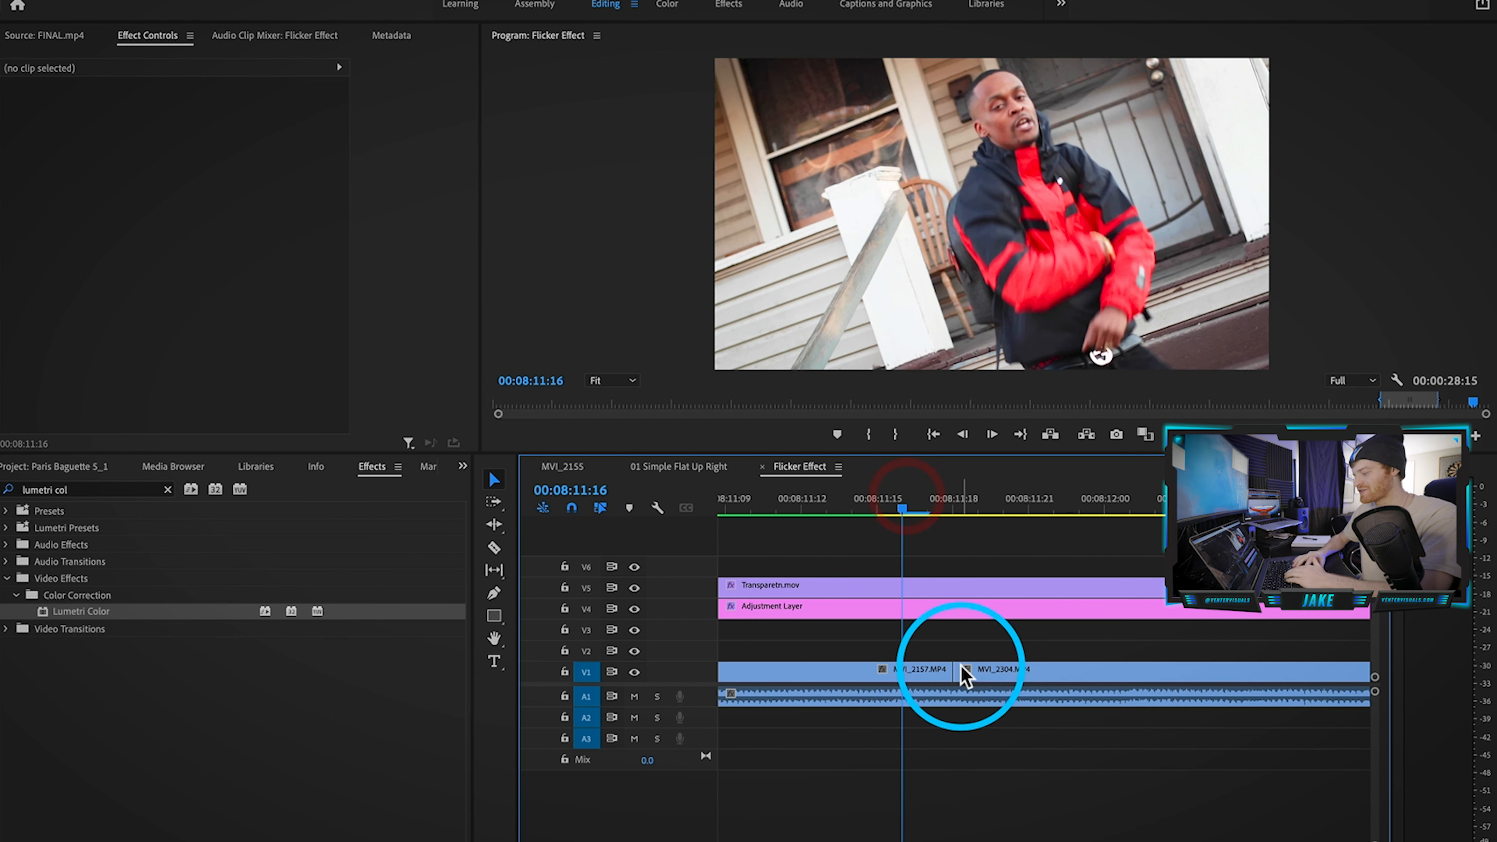
pyautogui.click(985, 678)
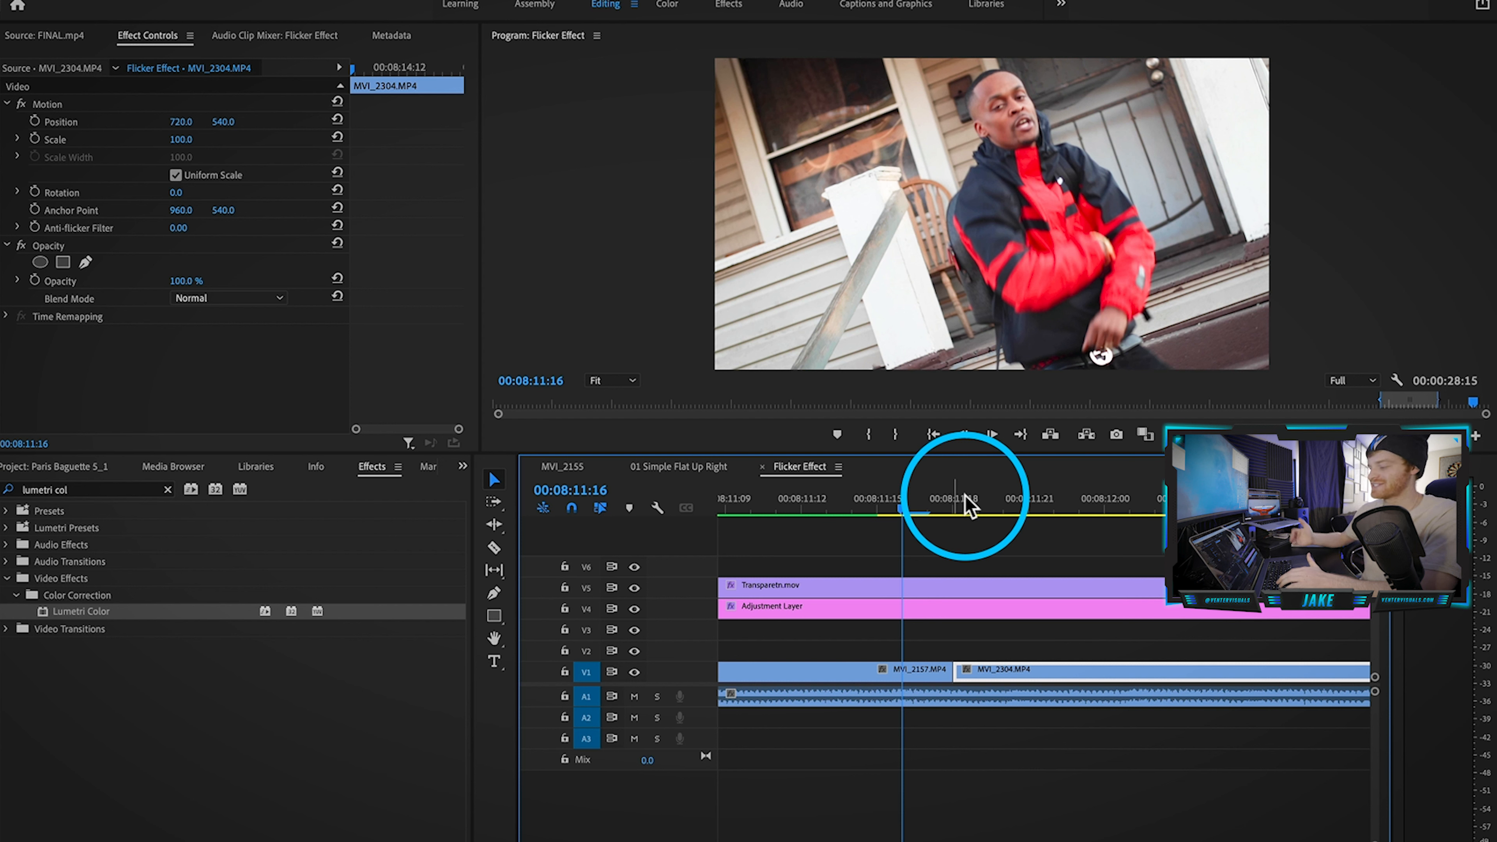
# Step: Apply the Luma Corrector effect to the MVI_2304 clip
pyautogui.click(168, 490)
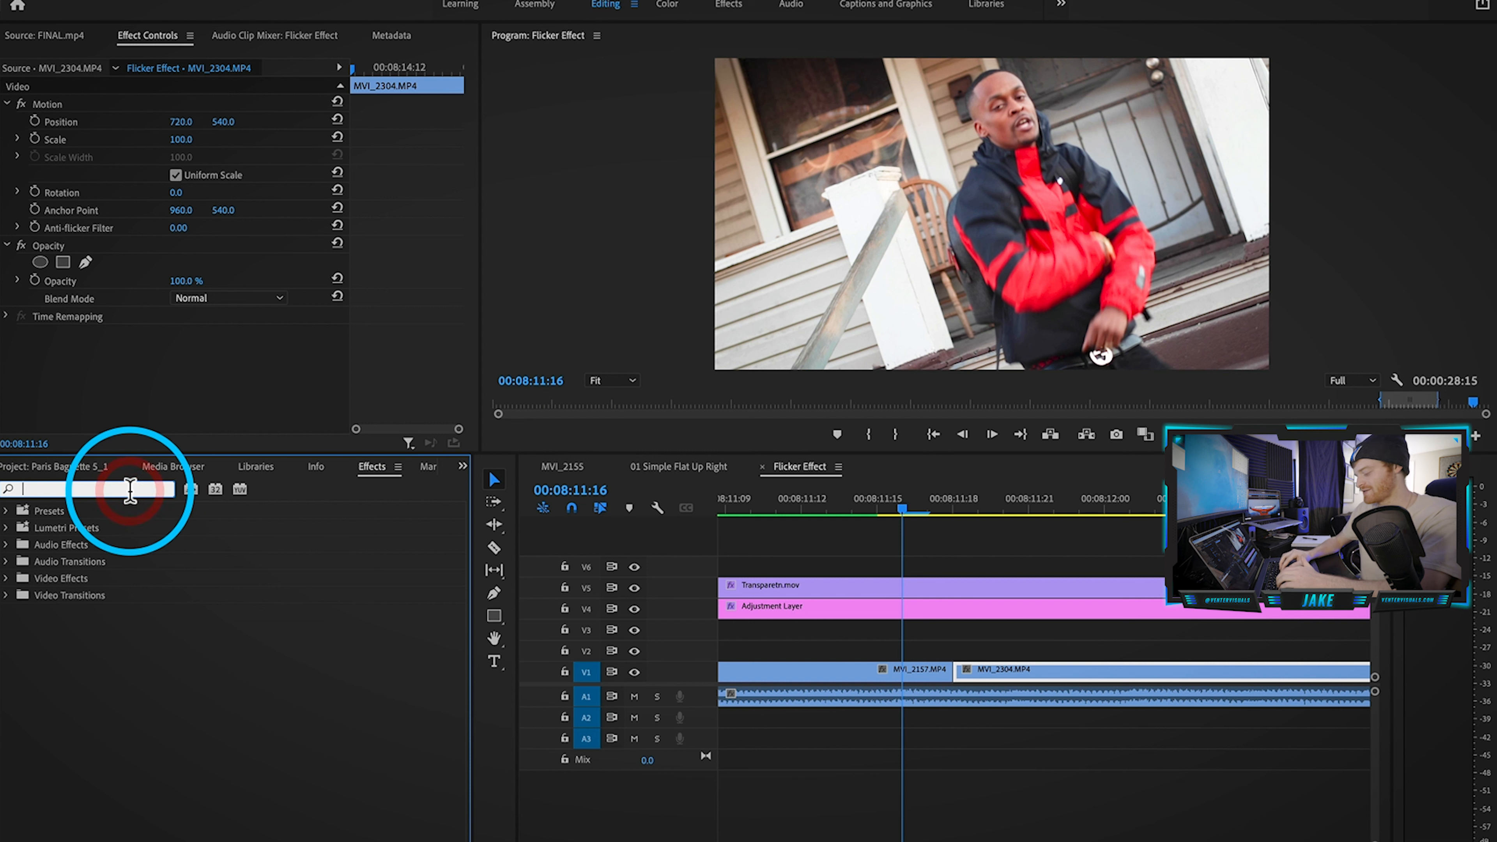
pyautogui.write('luma corre')
pyautogui.click(76, 613)
pyautogui.moveTo(181, 605); pyautogui.dragTo(854, 606)
pyautogui.moveTo(917, 677); pyautogui.dragTo(909, 675)
# Step: Keyframe Gamma, Pedestal and Gain at 00:08:11:18, raising Gain to 2.34 and Gamma to 1.13, then preview
pyautogui.click(903, 505)
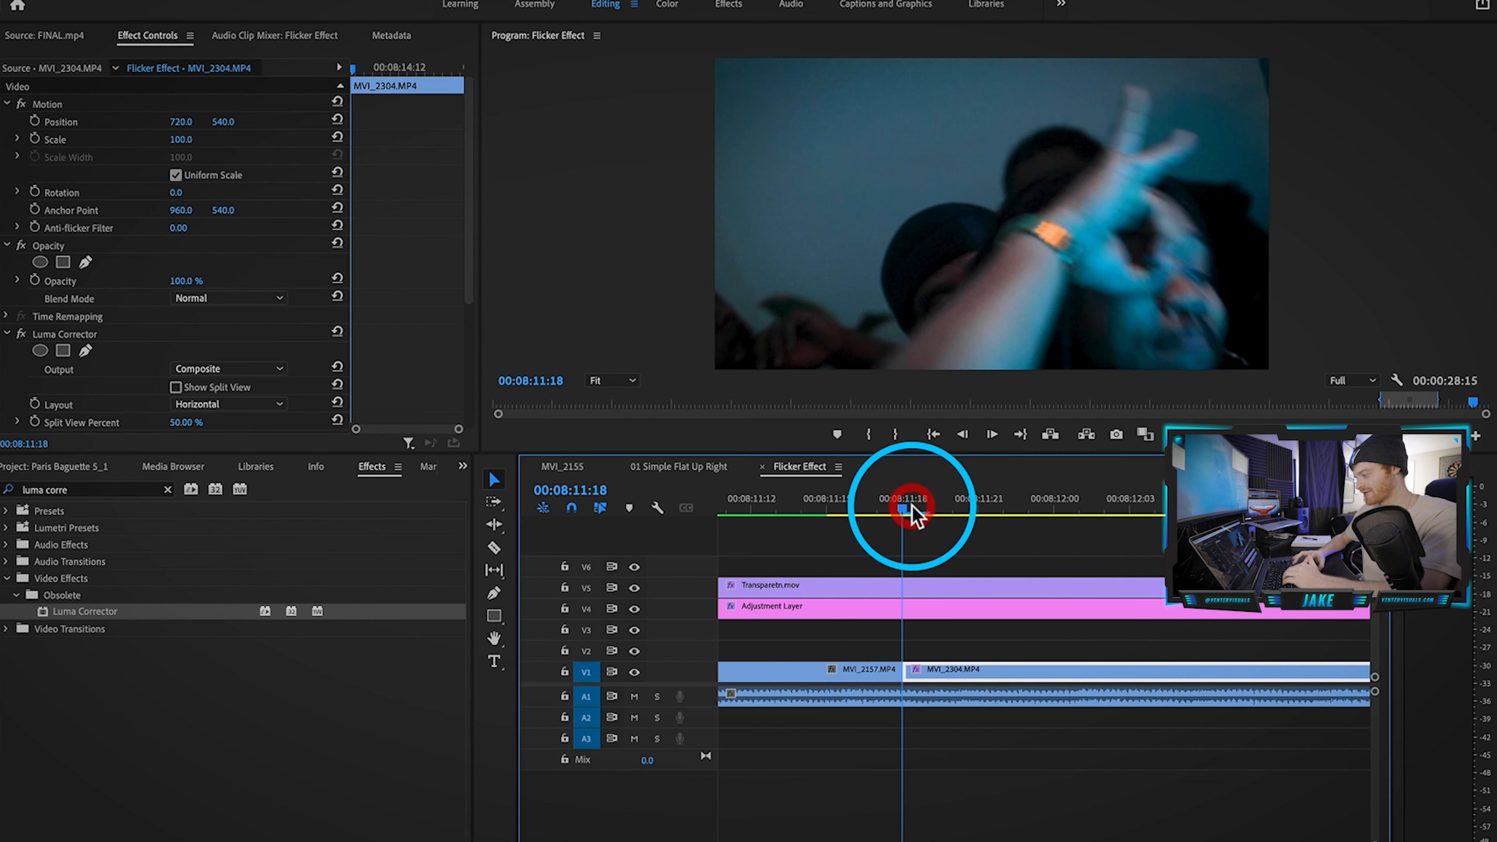
pyautogui.scroll(-3, 133, 324)
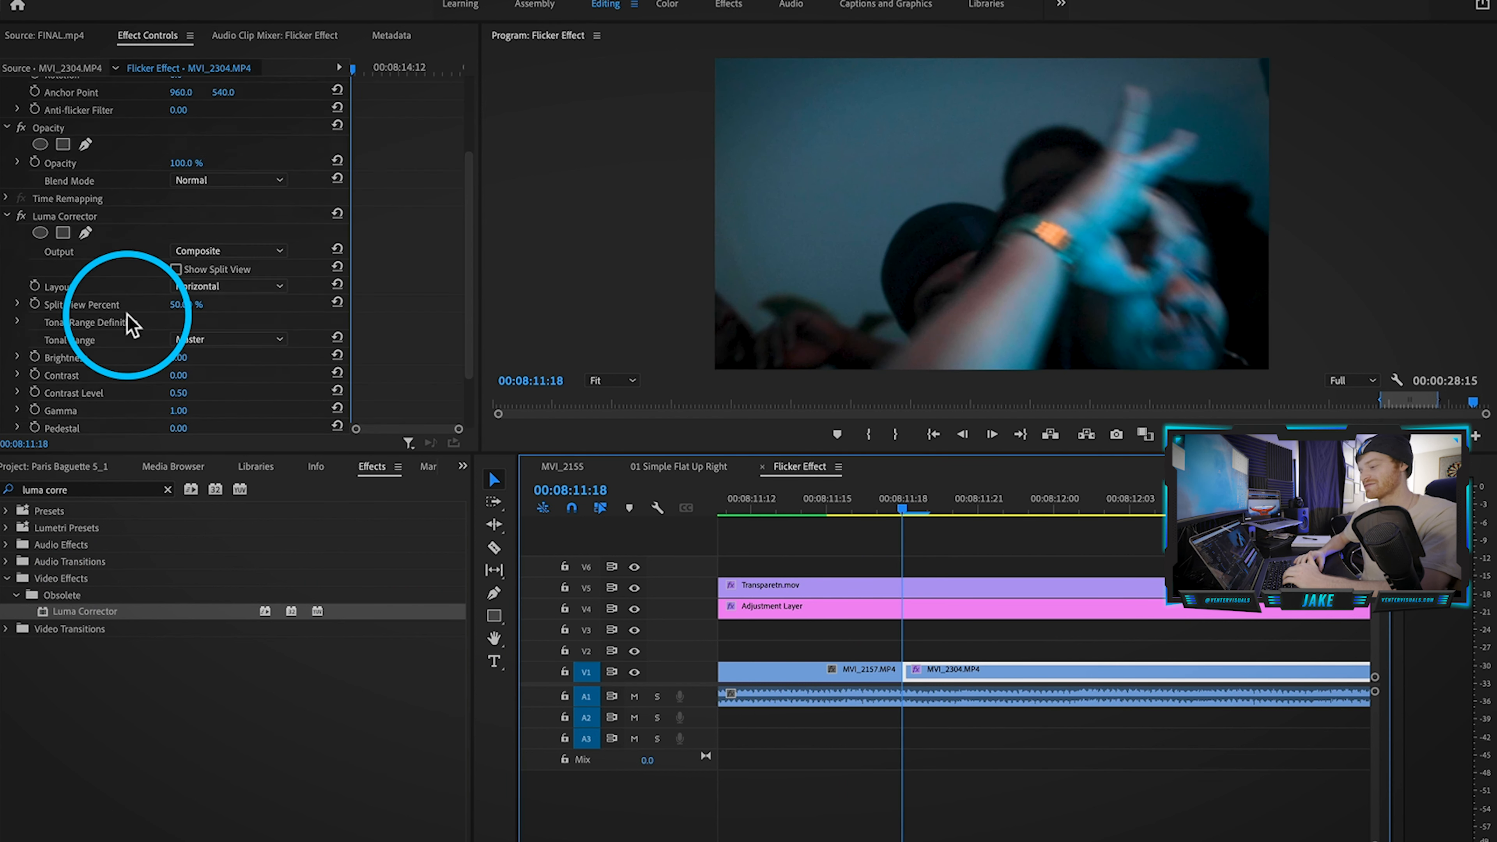
pyautogui.scroll(-2, 106, 325)
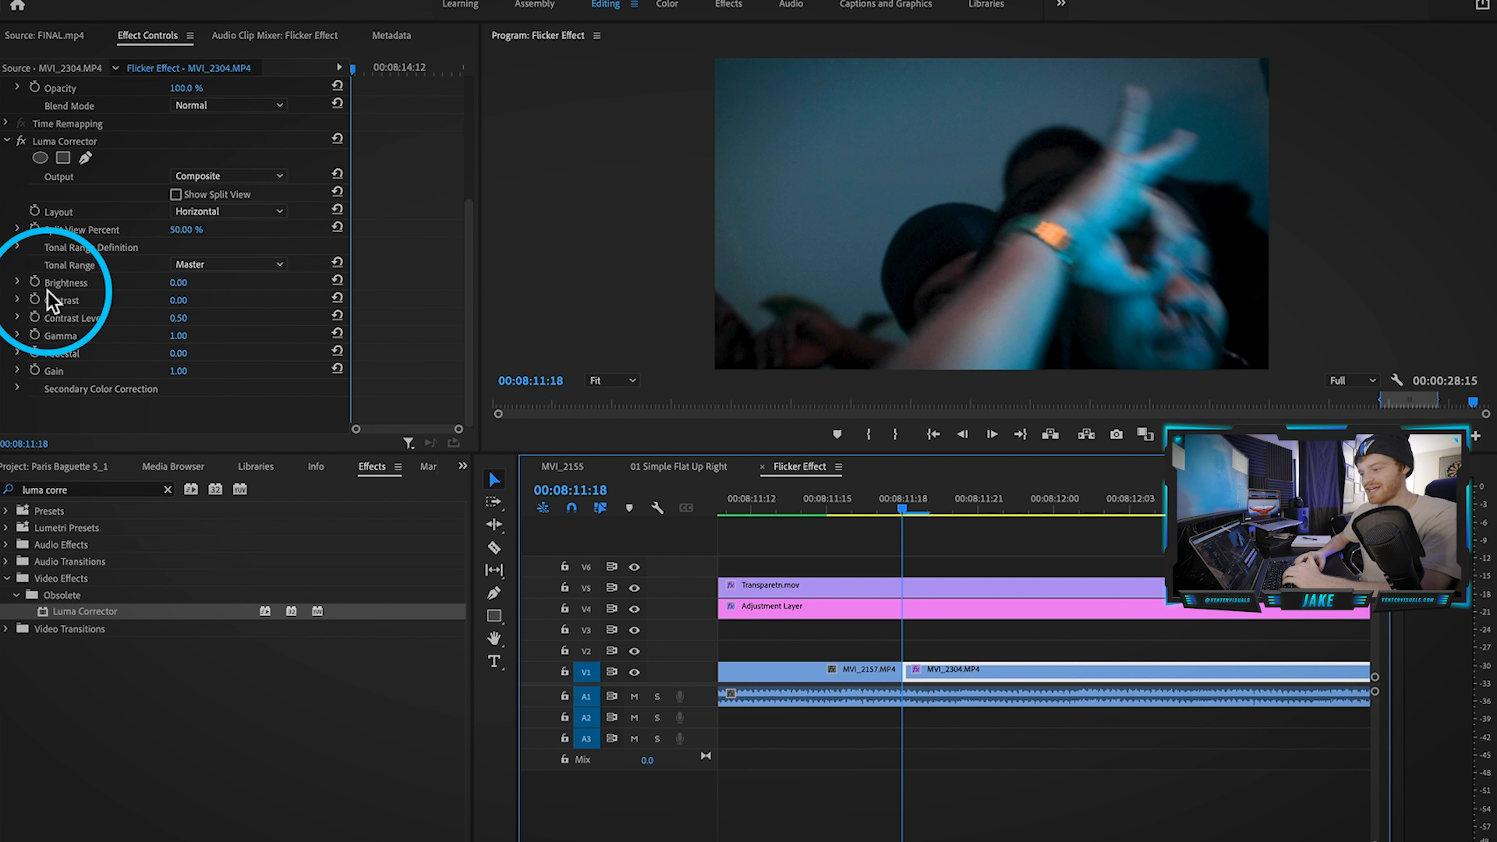
pyautogui.click(35, 335)
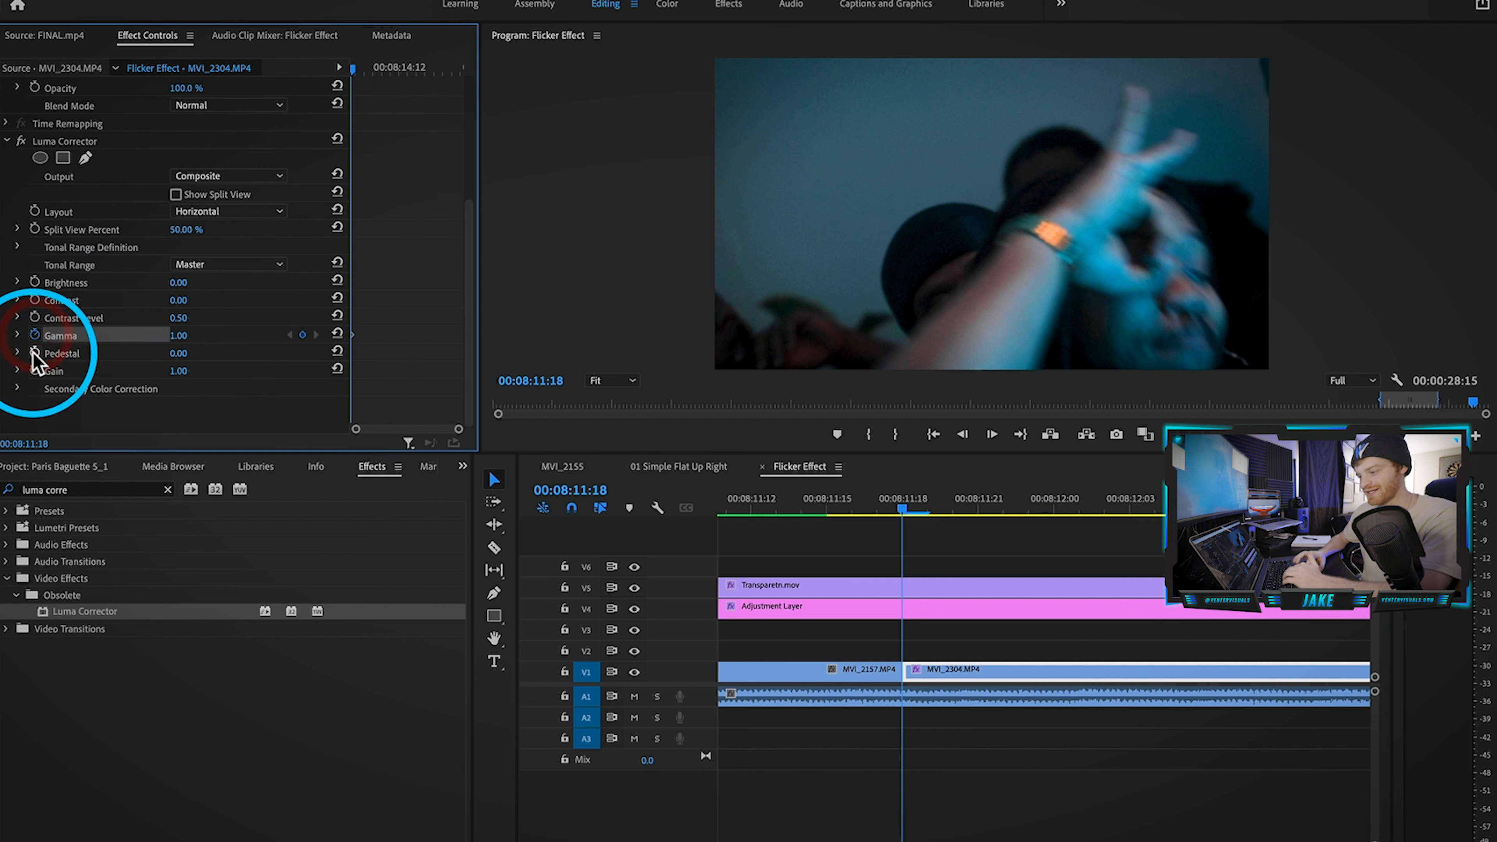
pyautogui.click(35, 353)
pyautogui.click(35, 370)
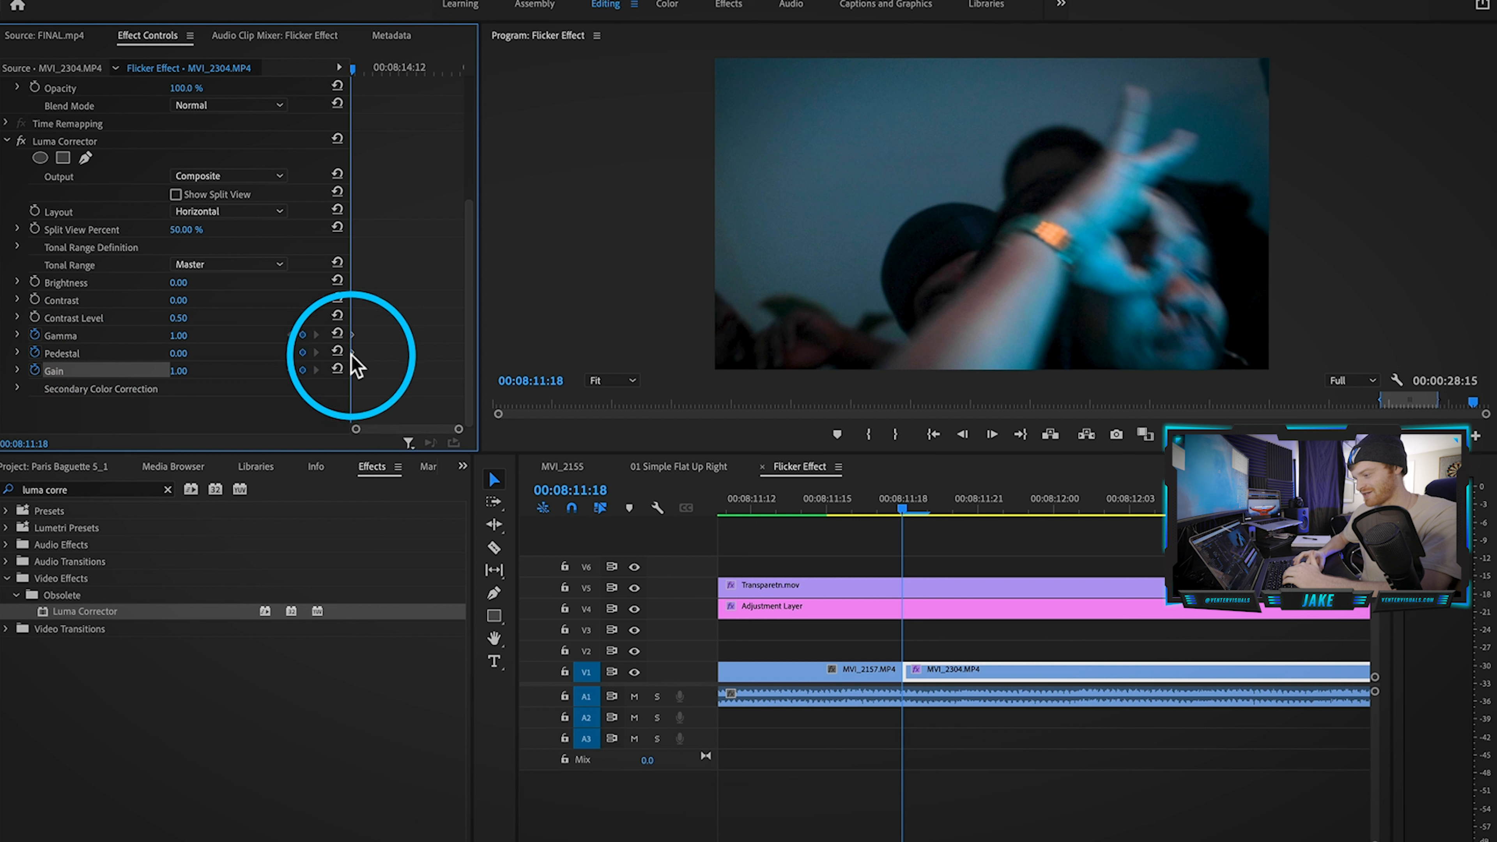
pyautogui.moveTo(187, 370)
pyautogui.mouseDown()
pyautogui.moveTo(265, 370)
pyautogui.moveTo(190, 354)
pyautogui.moveTo(204, 354)
pyautogui.mouseUp()
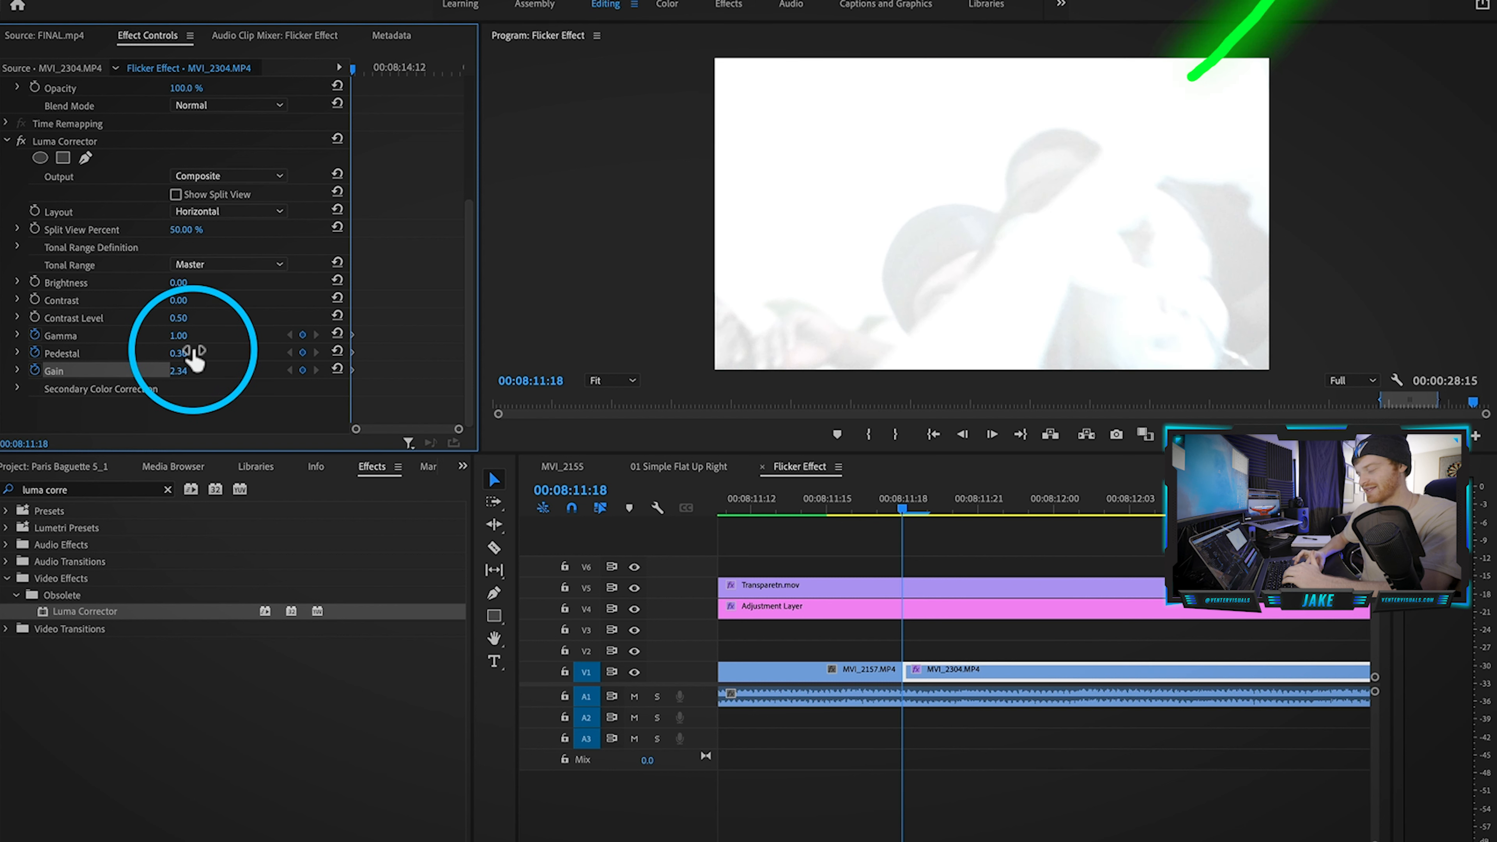
pyautogui.moveTo(192, 336); pyautogui.dragTo(204, 336)
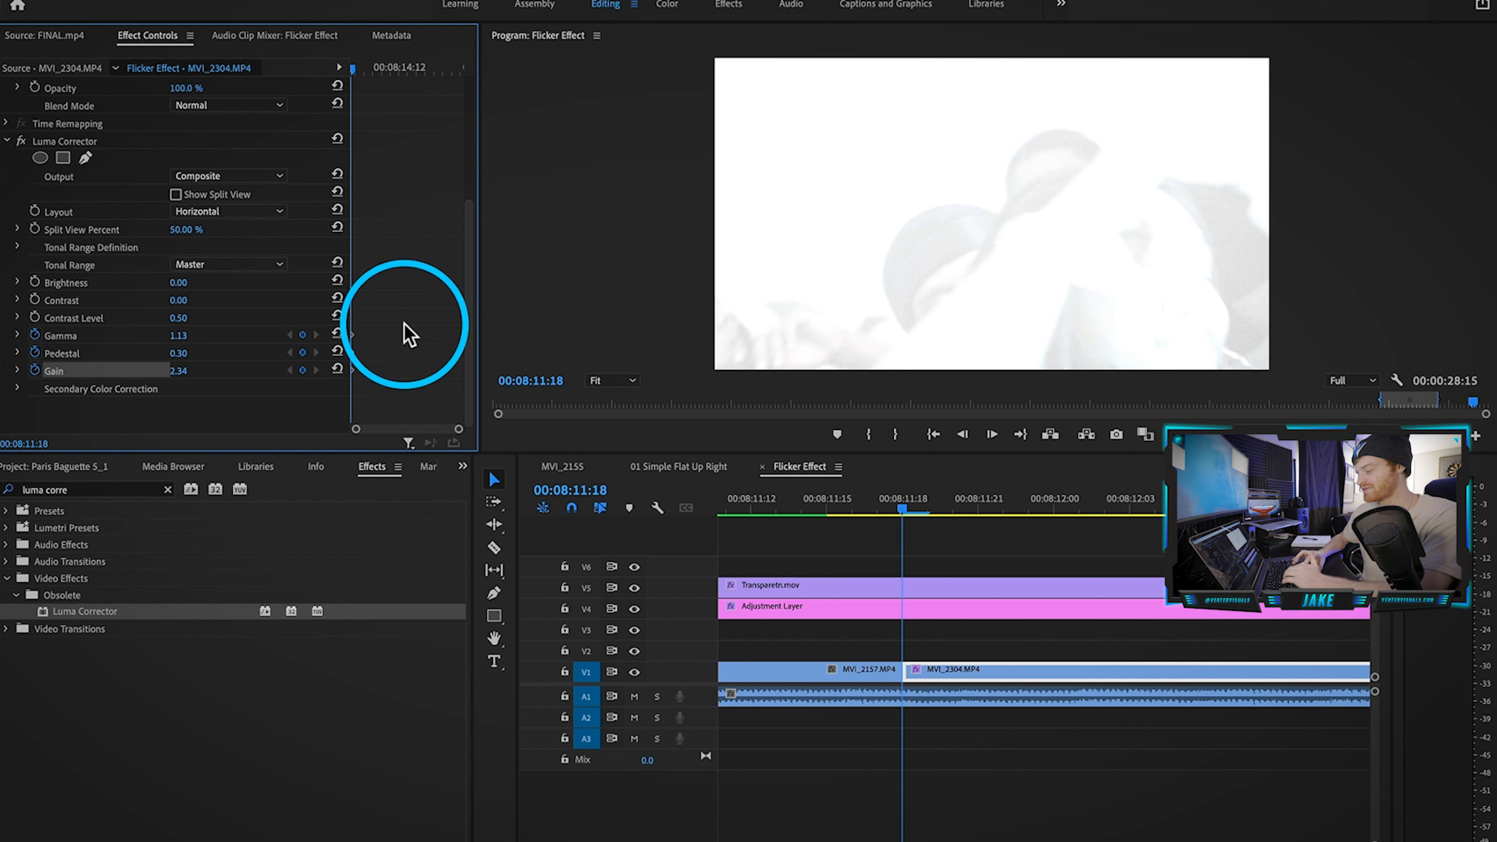
pyautogui.click(995, 642)
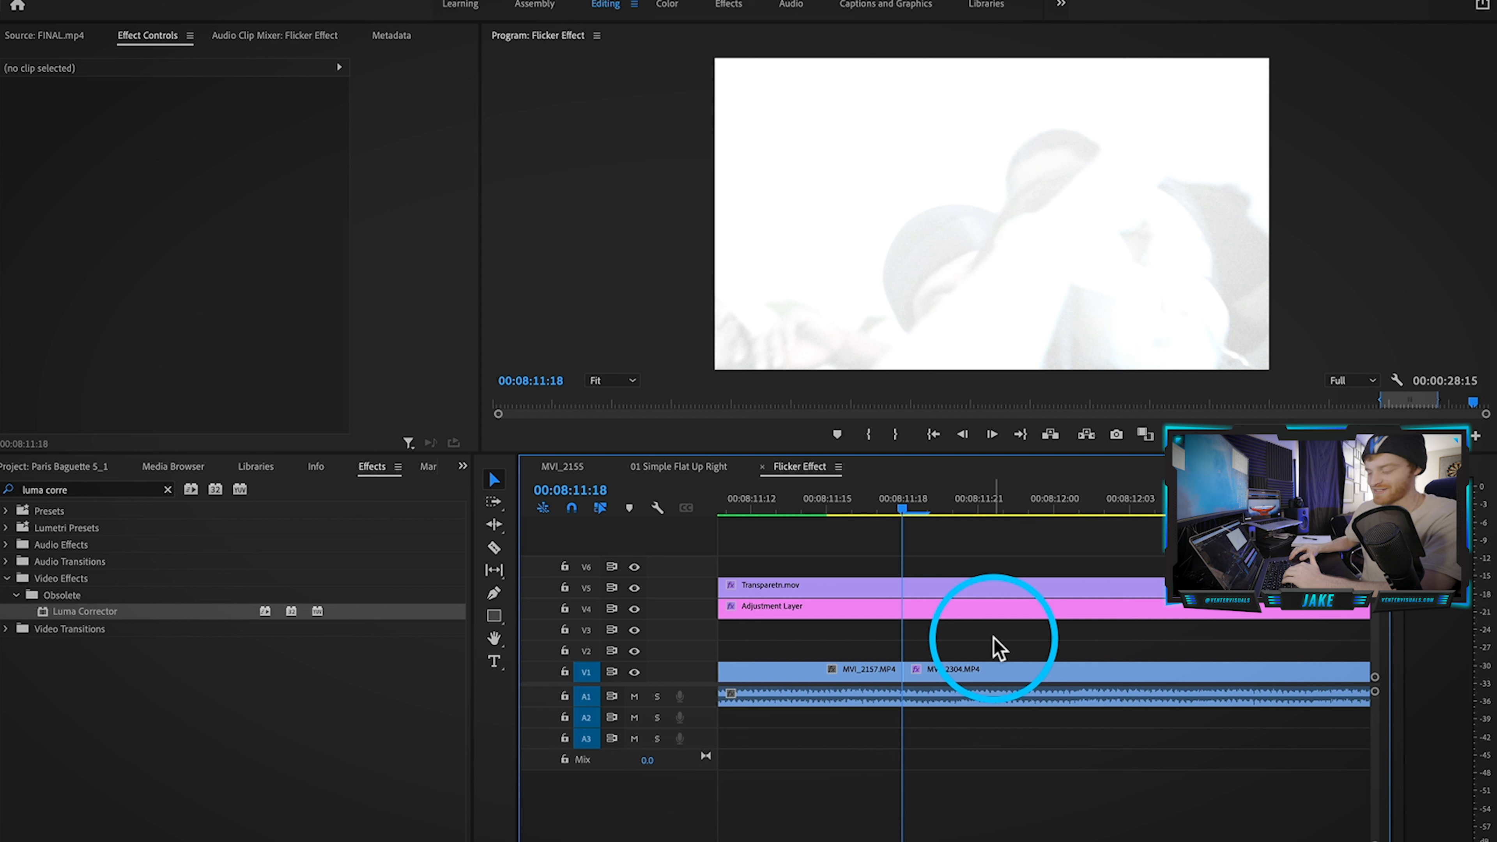
pyautogui.press('space')
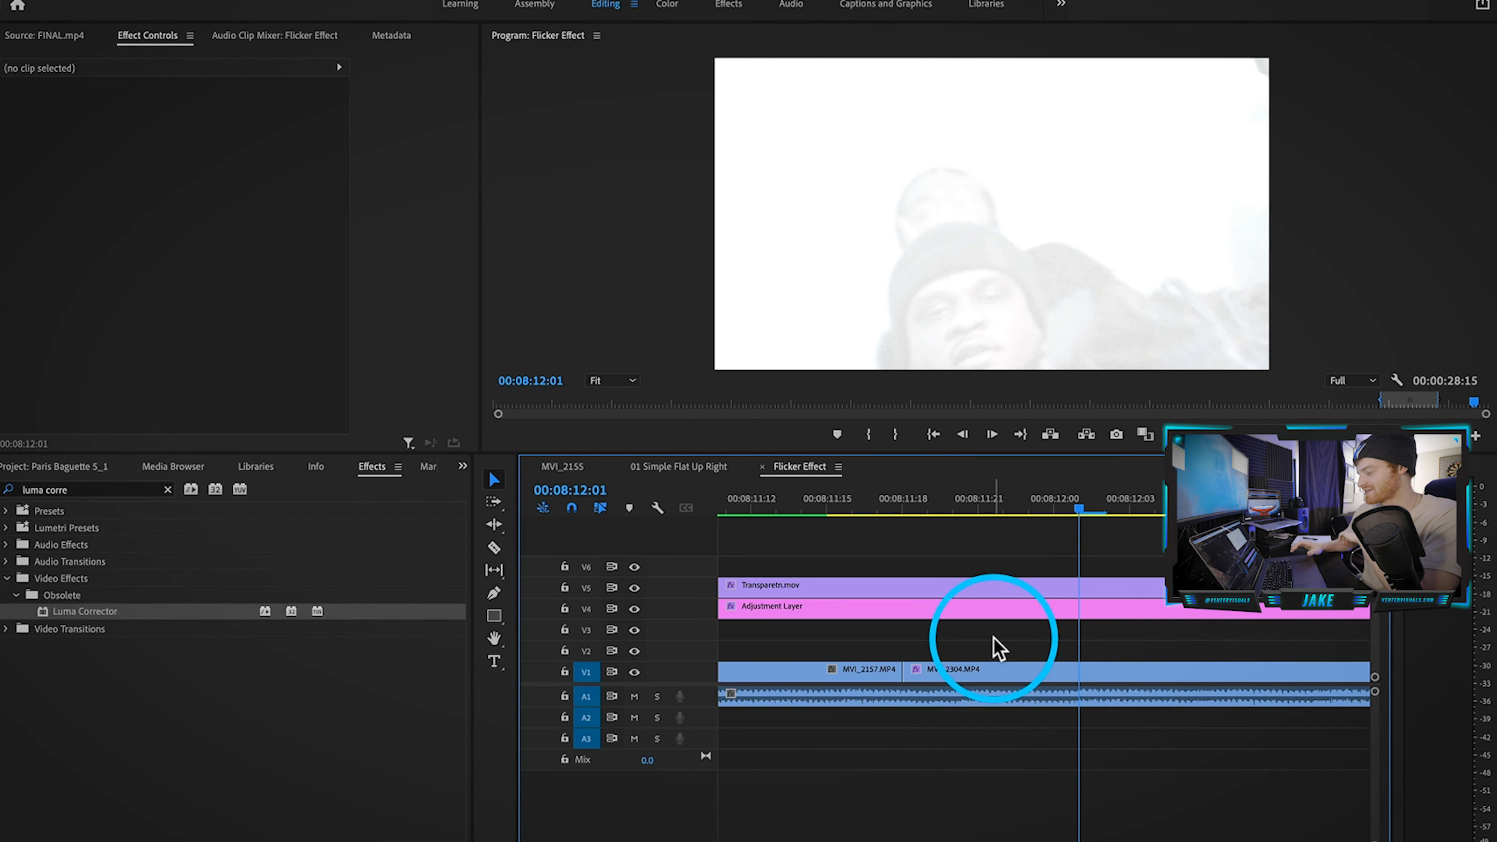
# Step: Split MVI_2304 at 00:08:12:01 and return Gamma to 1.00 and Pedestal to 0.00 there
pyautogui.press('c')
pyautogui.click(1083, 672)
pyautogui.press('v')
pyautogui.click(1048, 670)
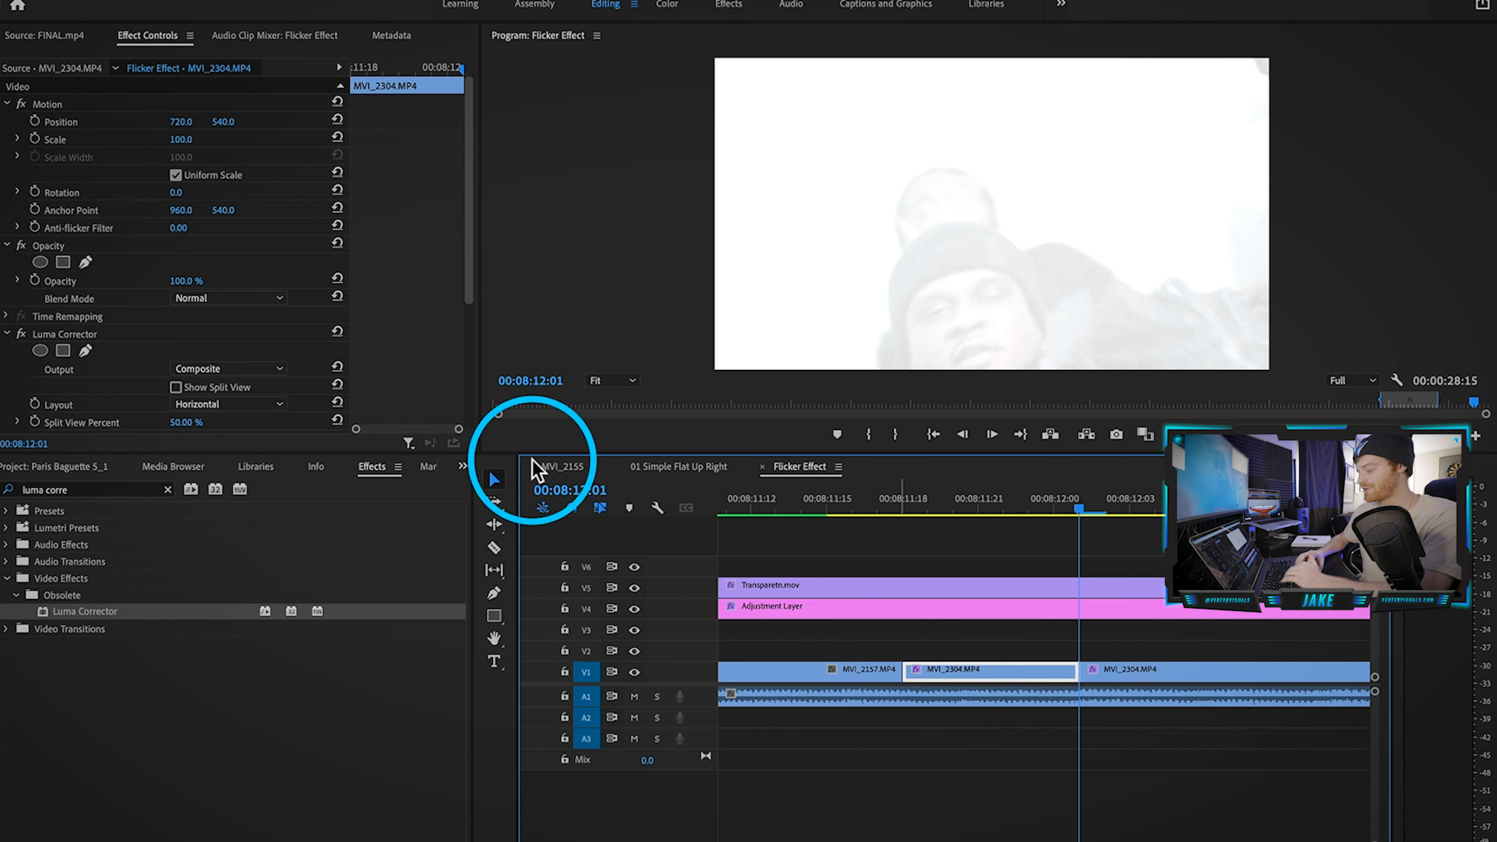
pyautogui.scroll(-5, 477, 268)
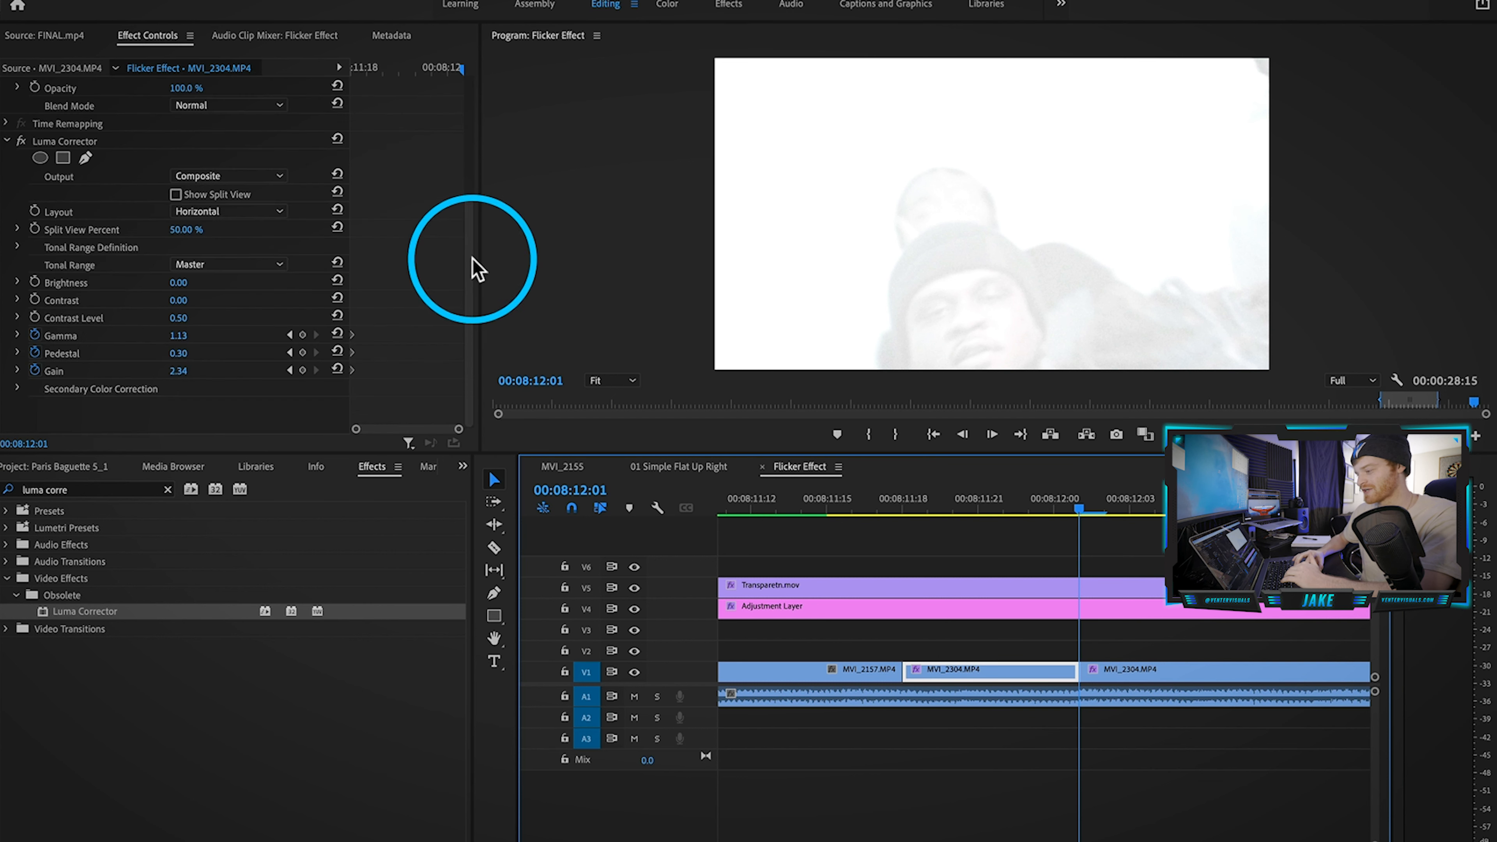
pyautogui.click(471, 258)
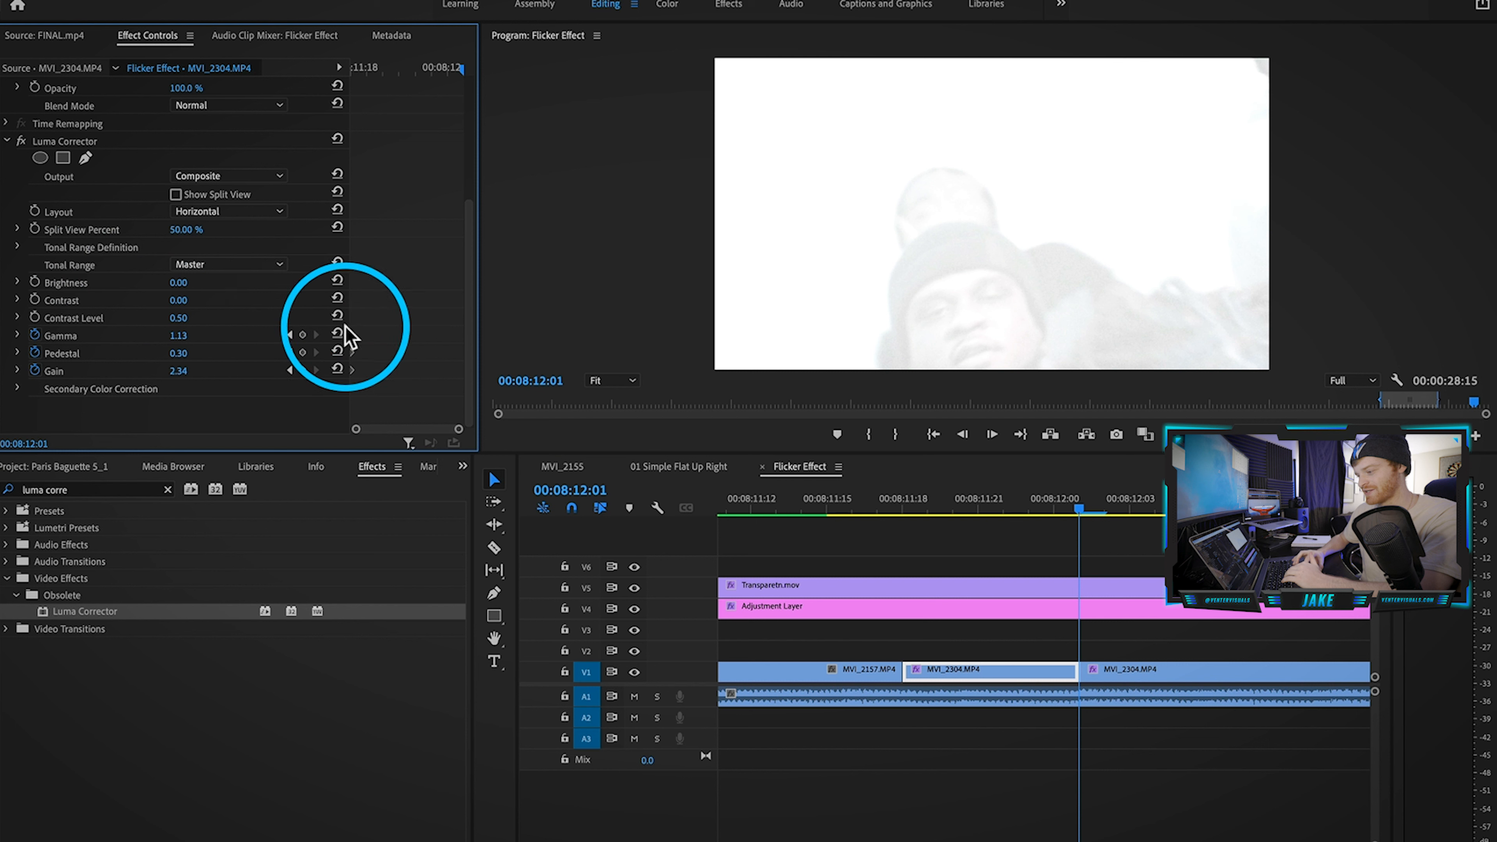
pyautogui.click(337, 334)
pyautogui.click(337, 352)
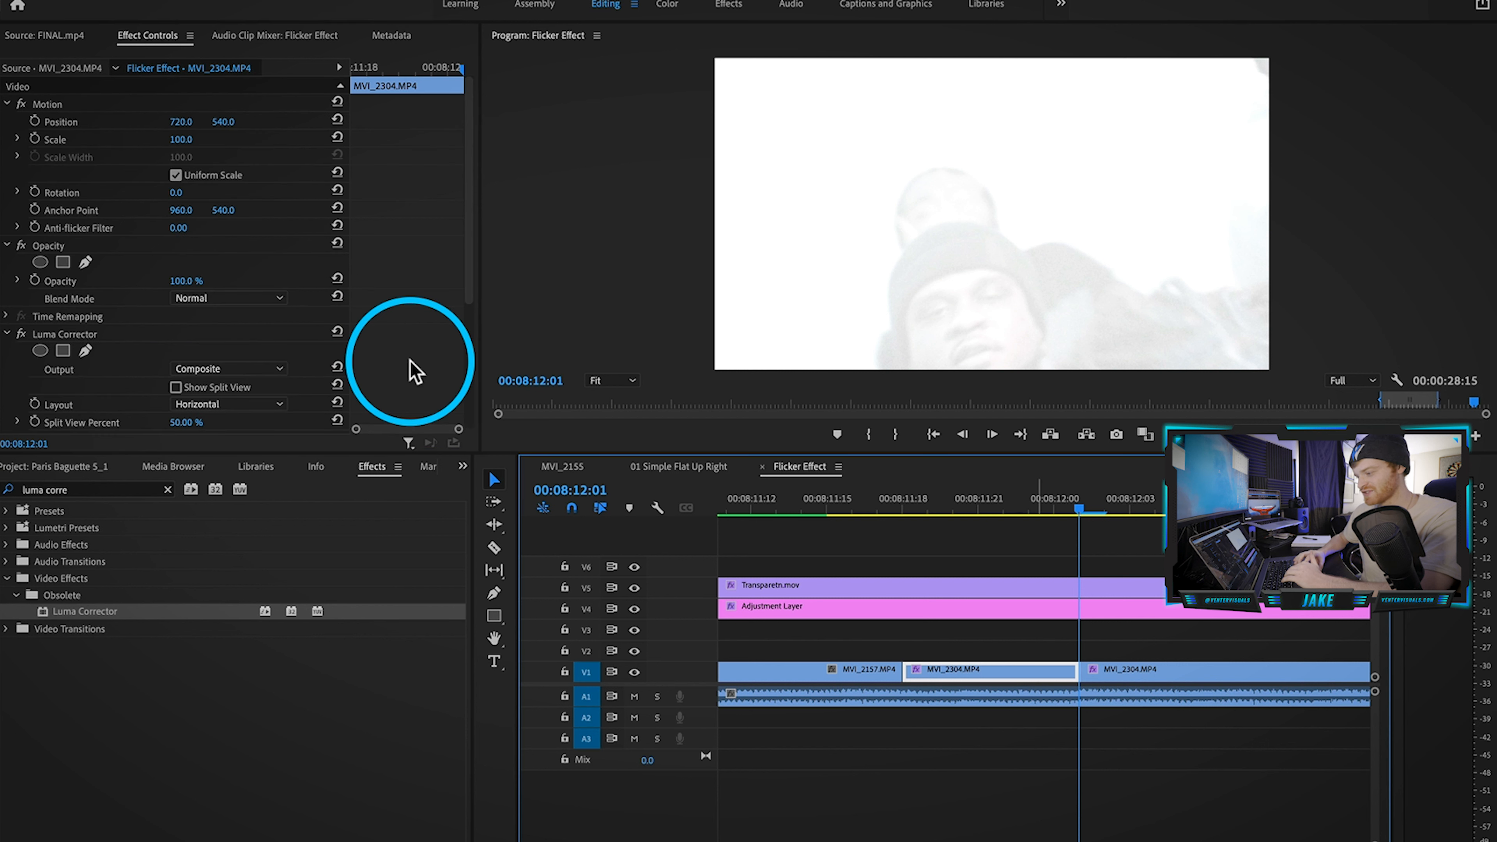
# Step: Remove Luma Corrector from the MVI_2304 part after the cut
pyautogui.scroll(-5, 411, 359)
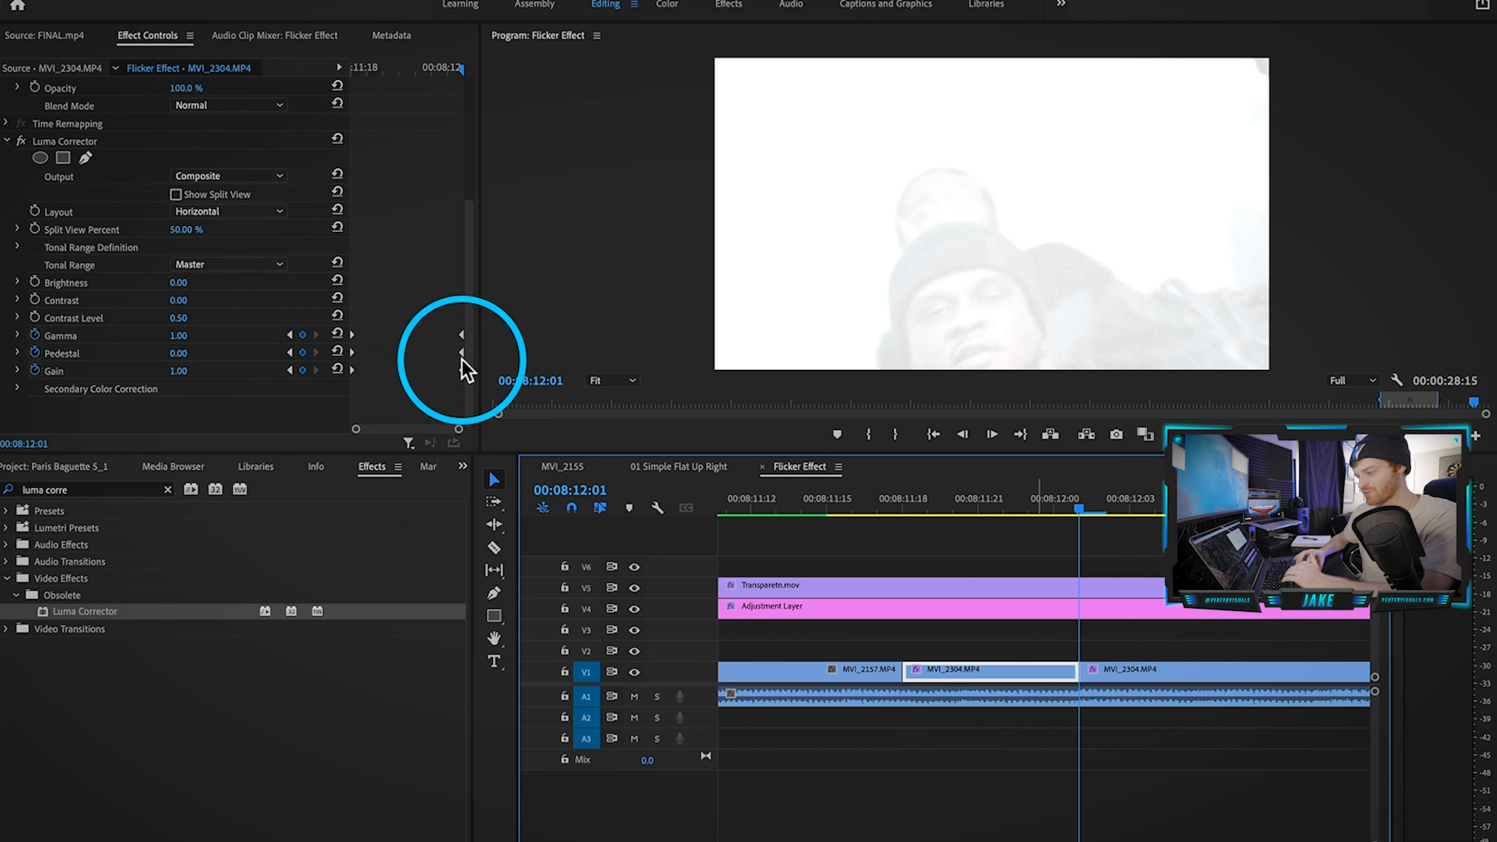
pyautogui.click(872, 533)
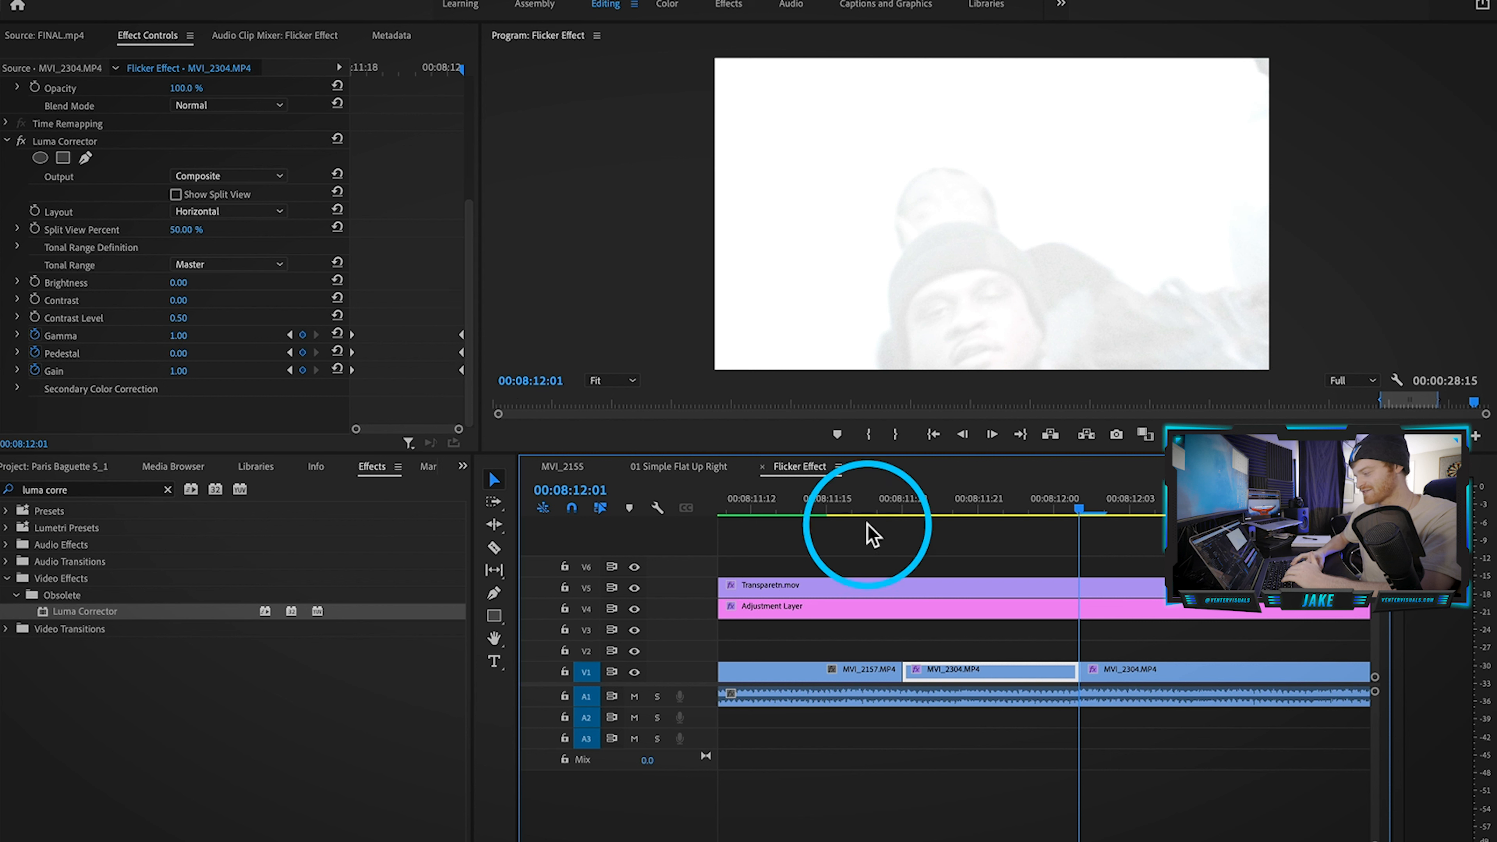
pyautogui.click(1130, 672)
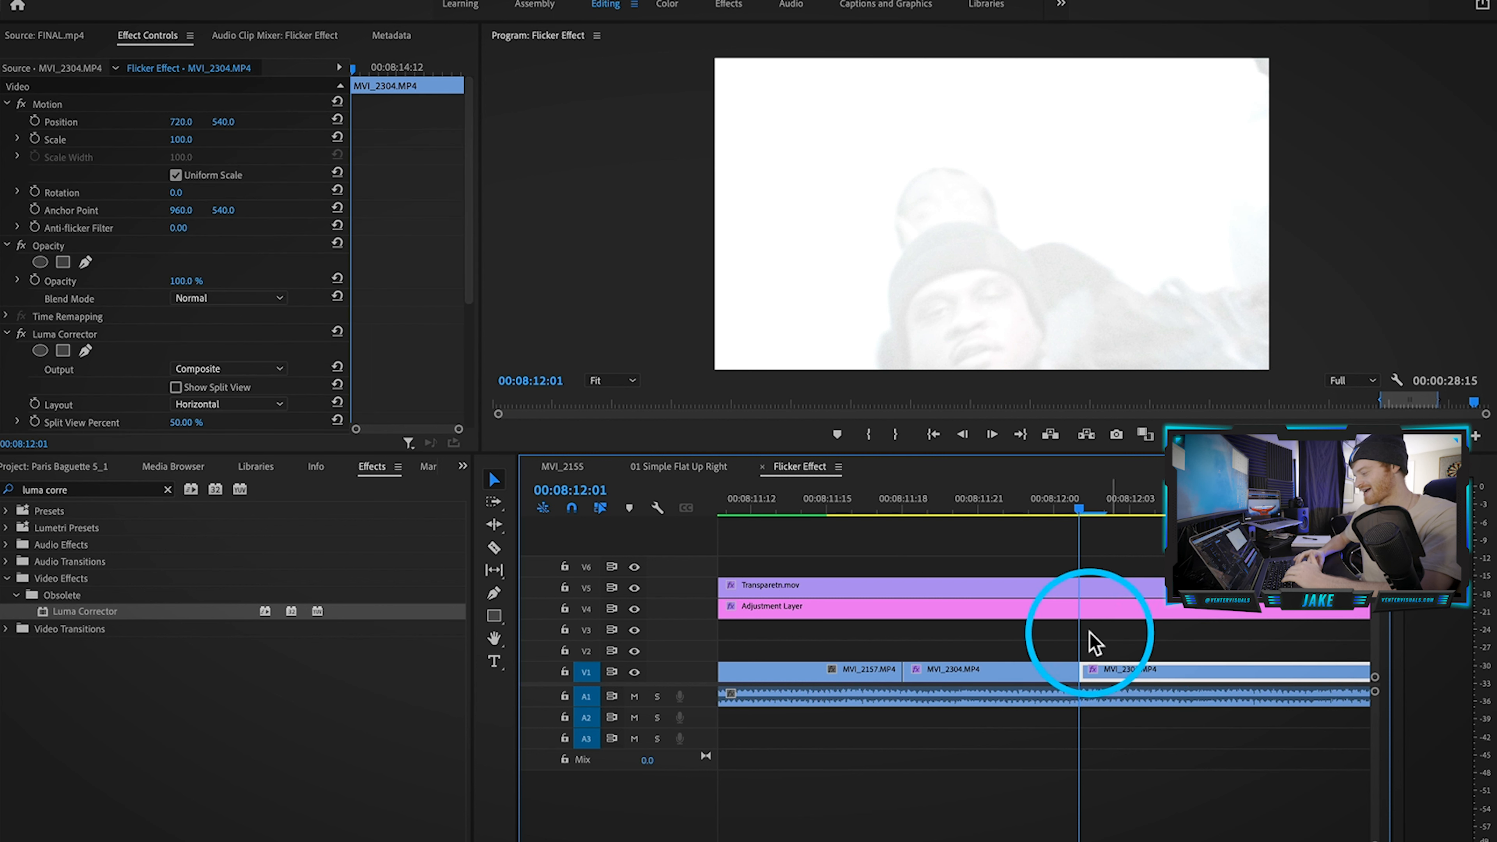
pyautogui.click(97, 333)
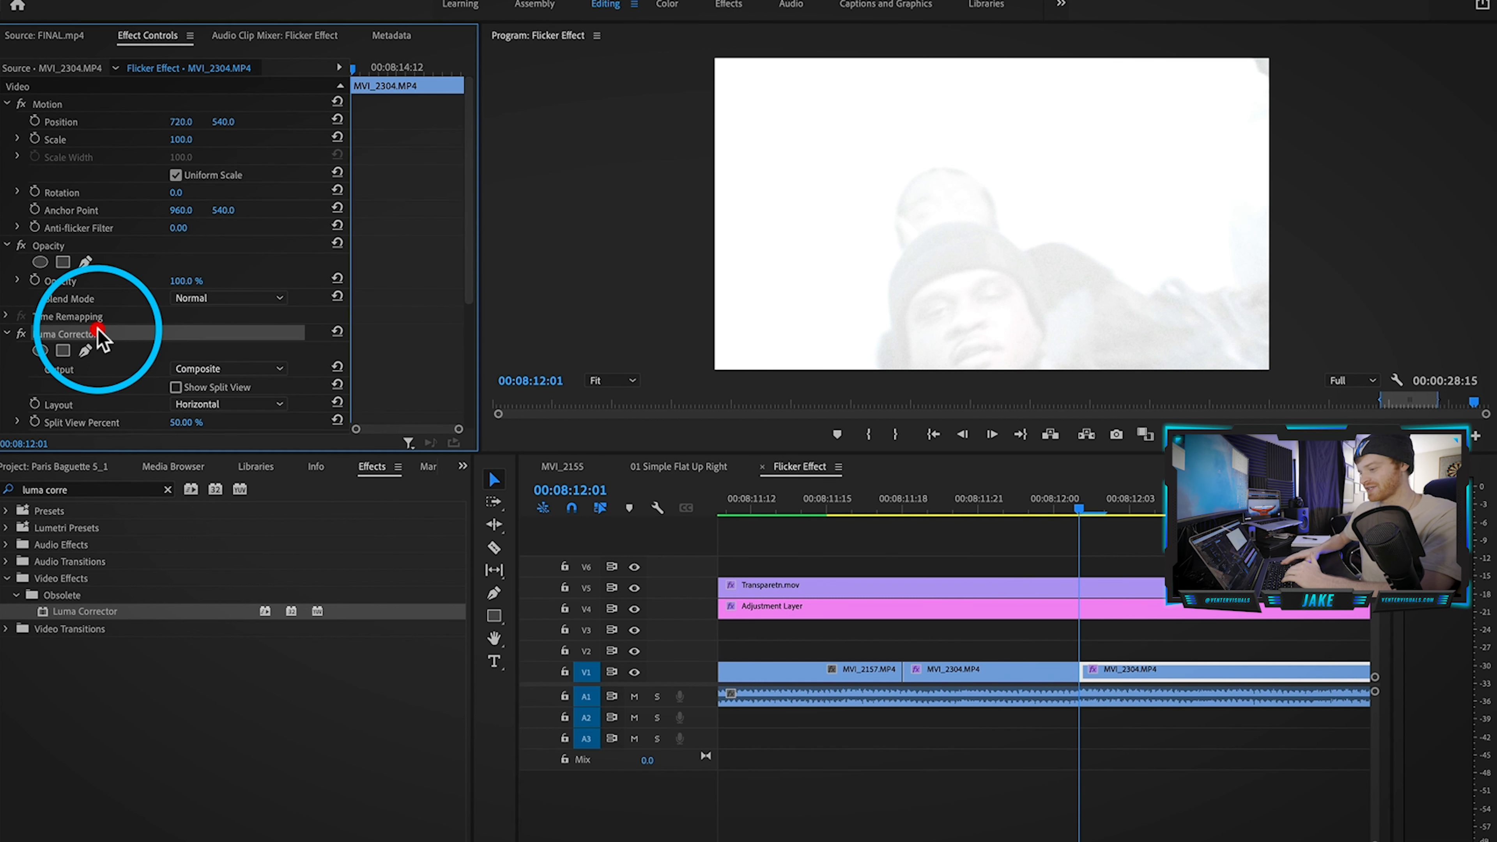
pyautogui.press('Delete')
pyautogui.click(1236, 698)
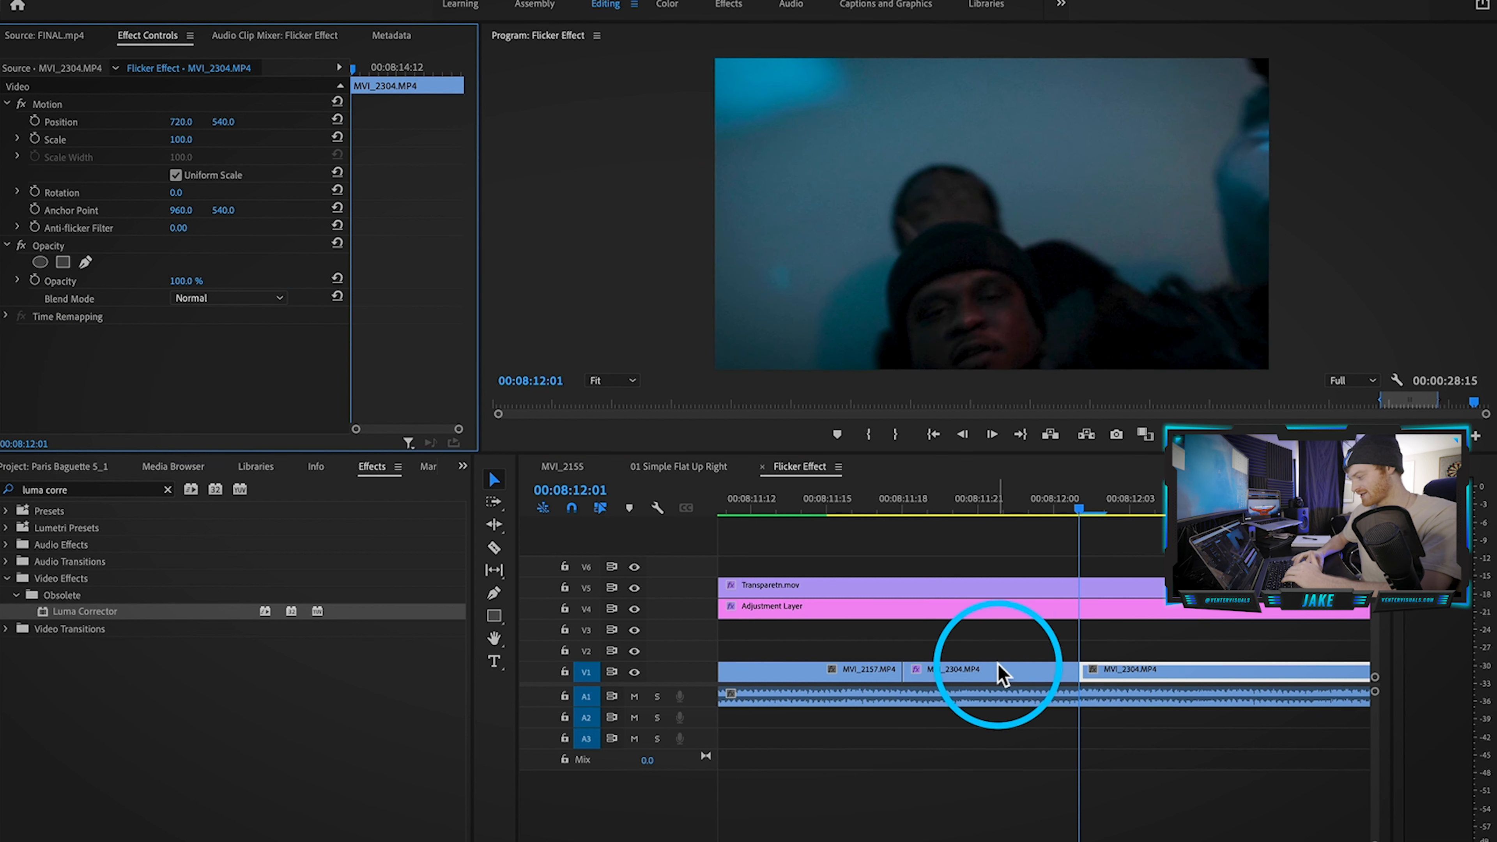
pyautogui.click(978, 693)
pyautogui.click(974, 673)
pyautogui.click(779, 506)
pyautogui.hscroll(-4, 778, 554)
pyautogui.scroll(-3, 784, 561)
pyautogui.click(801, 506)
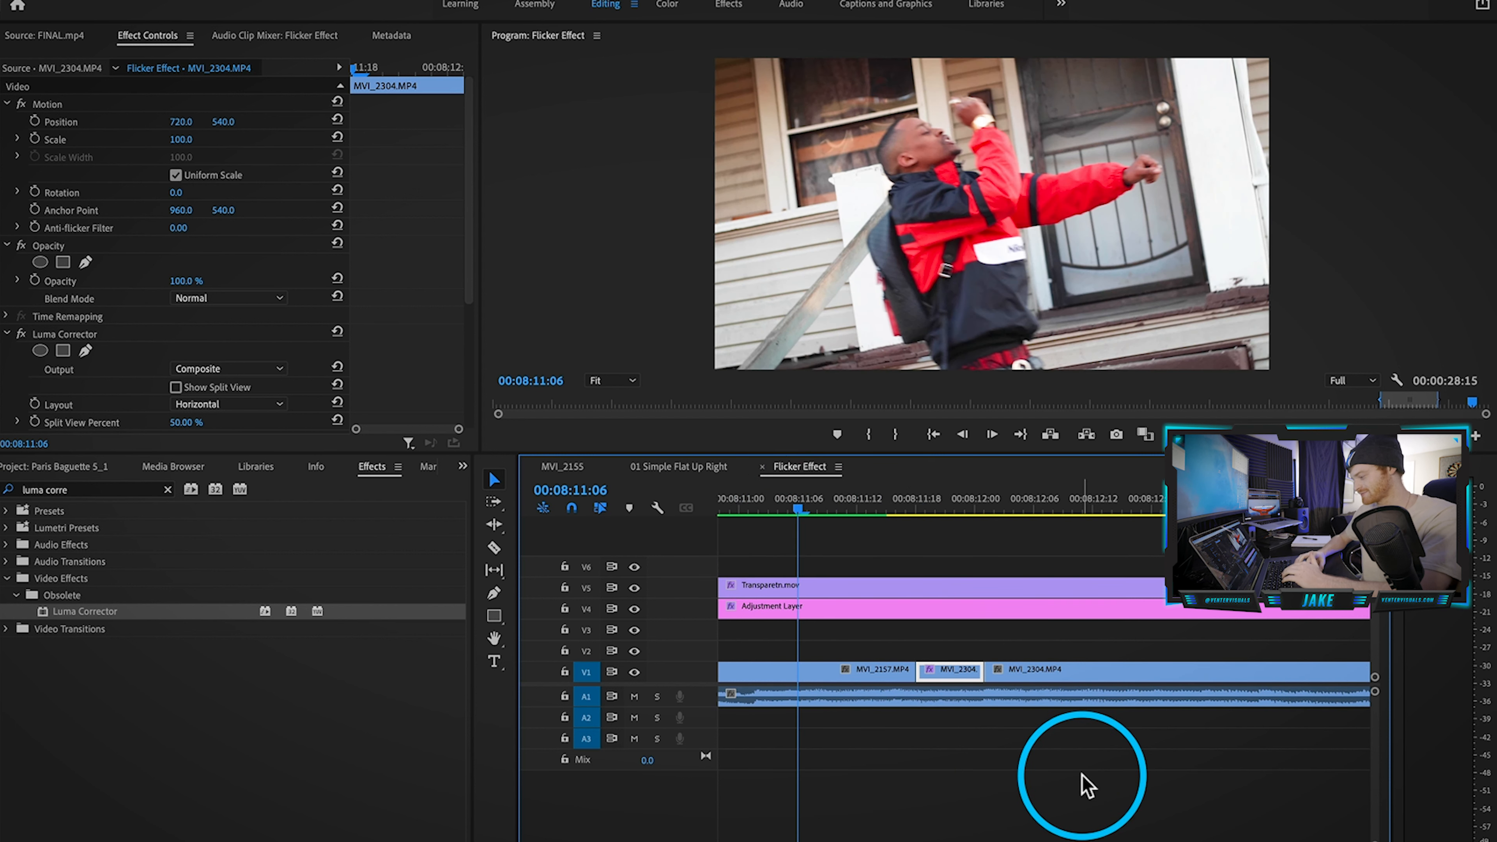
pyautogui.press('space')
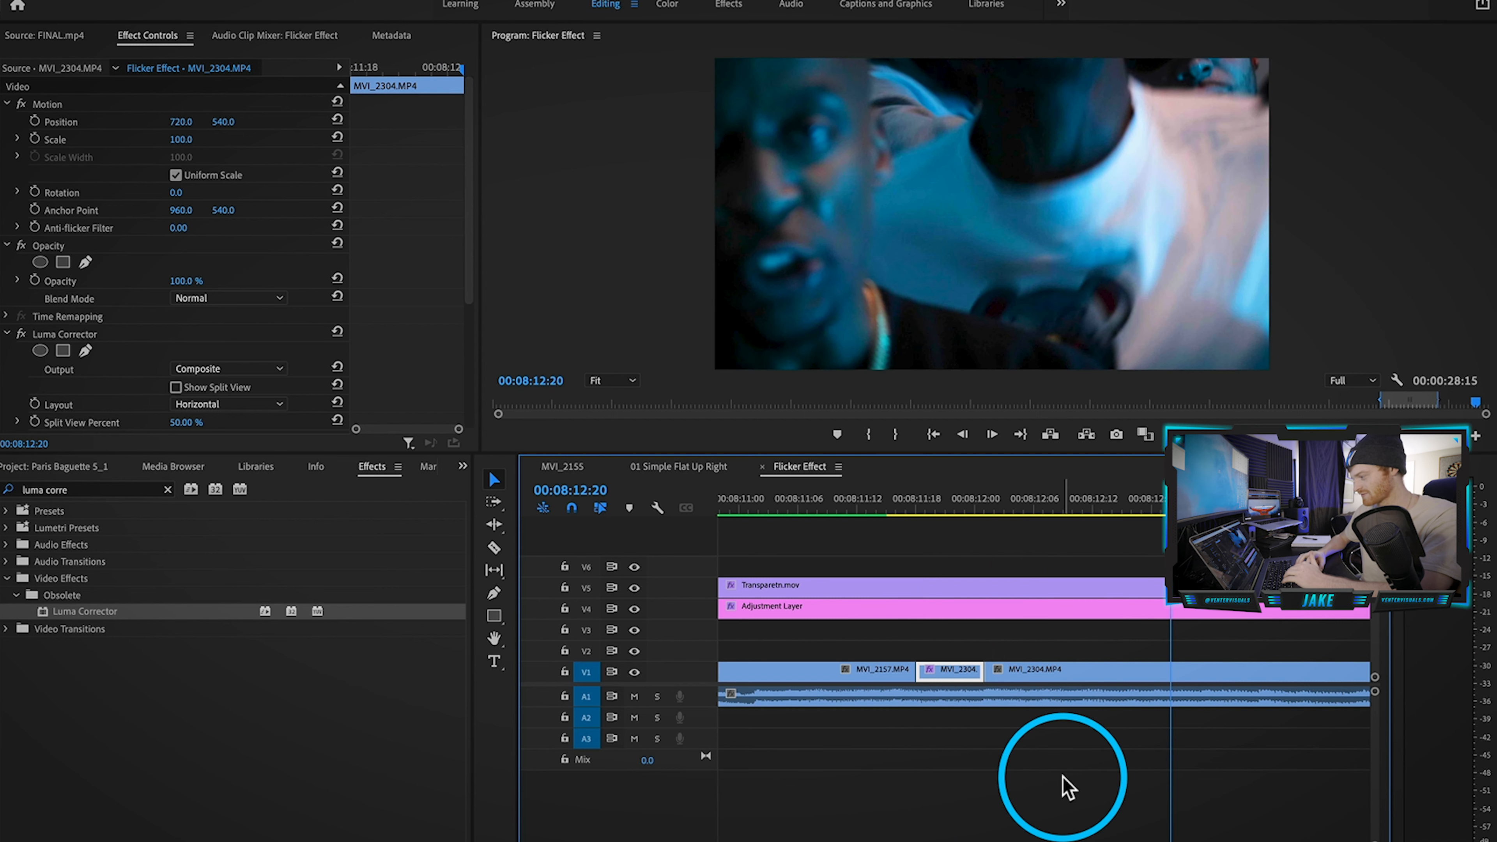
pyautogui.scroll(2, 904, 658)
pyautogui.moveTo(913, 498); pyautogui.dragTo(937, 498)
pyautogui.scroll(2, 916, 655)
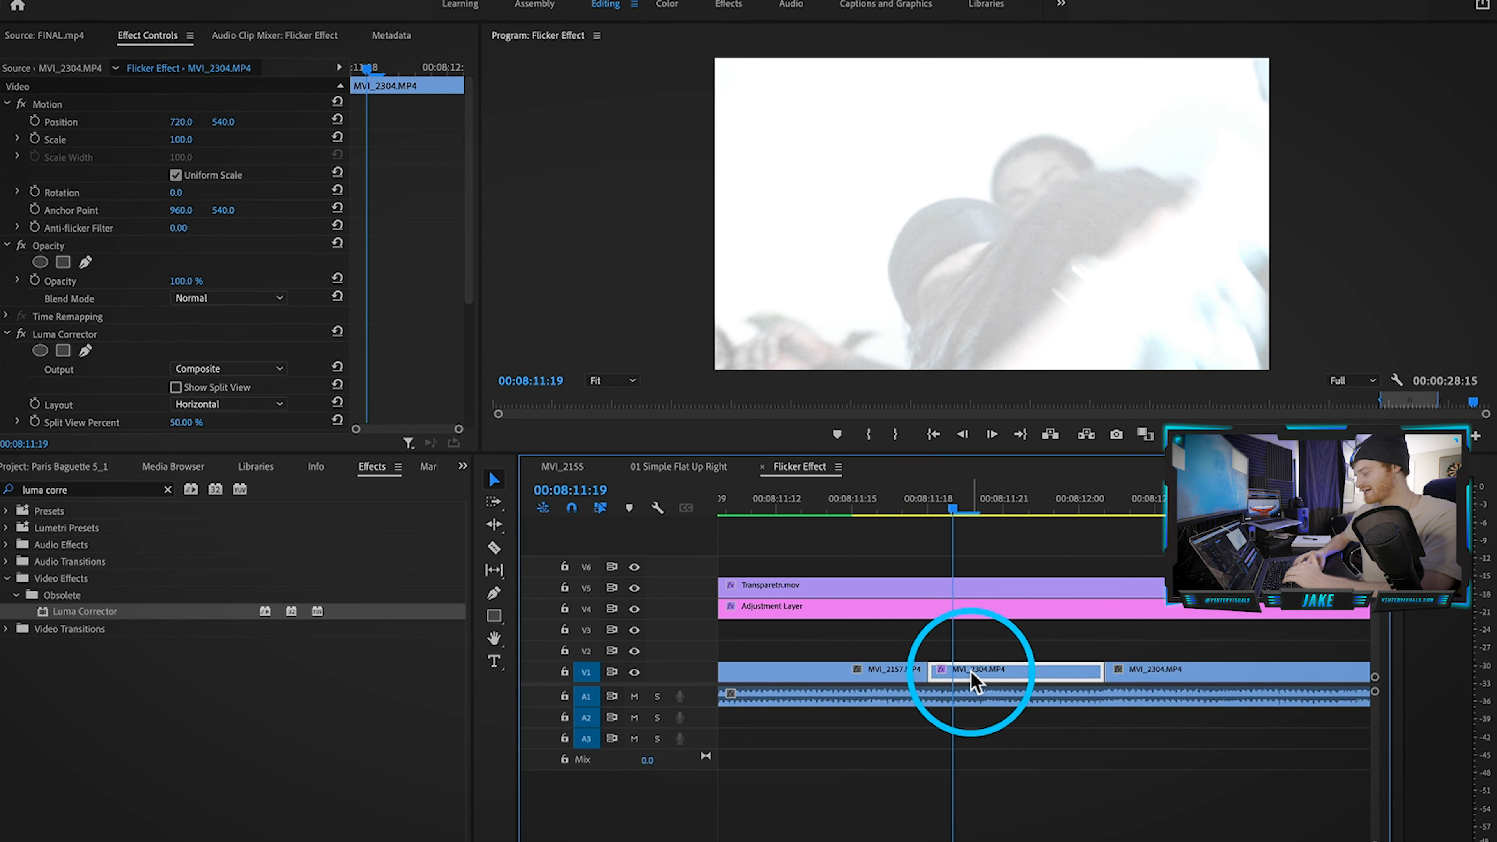
# Step: Cut MVI_2157.MP4 on V1 into one-frame pieces starting at 00:08:11:19
pyautogui.press('Left')
pyautogui.press('Right')
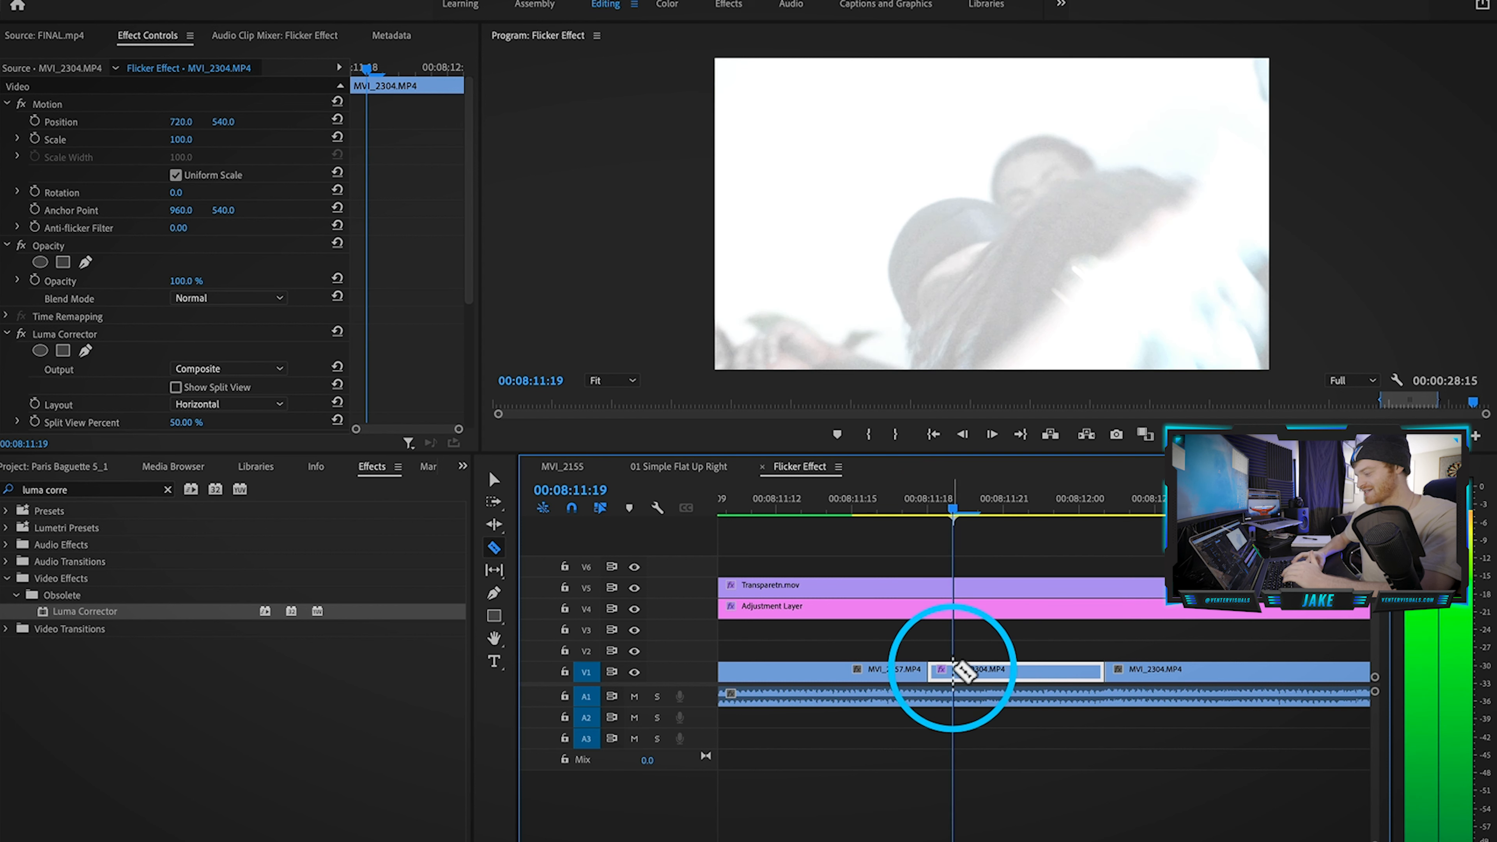
pyautogui.click(953, 669)
pyautogui.press('Right')
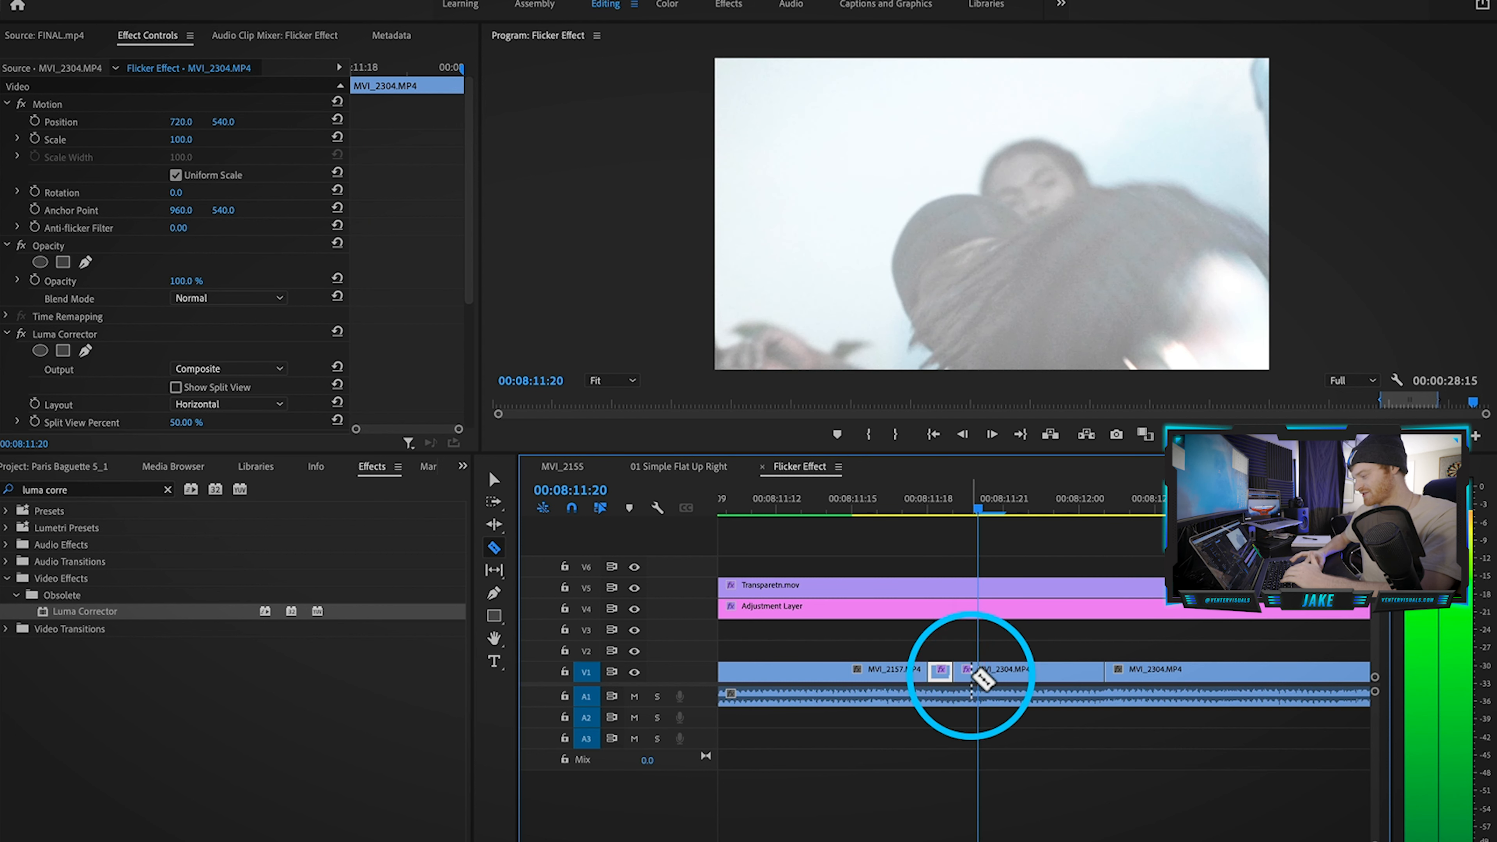
pyautogui.press('Right')
pyautogui.click(1008, 670)
pyautogui.press('Right')
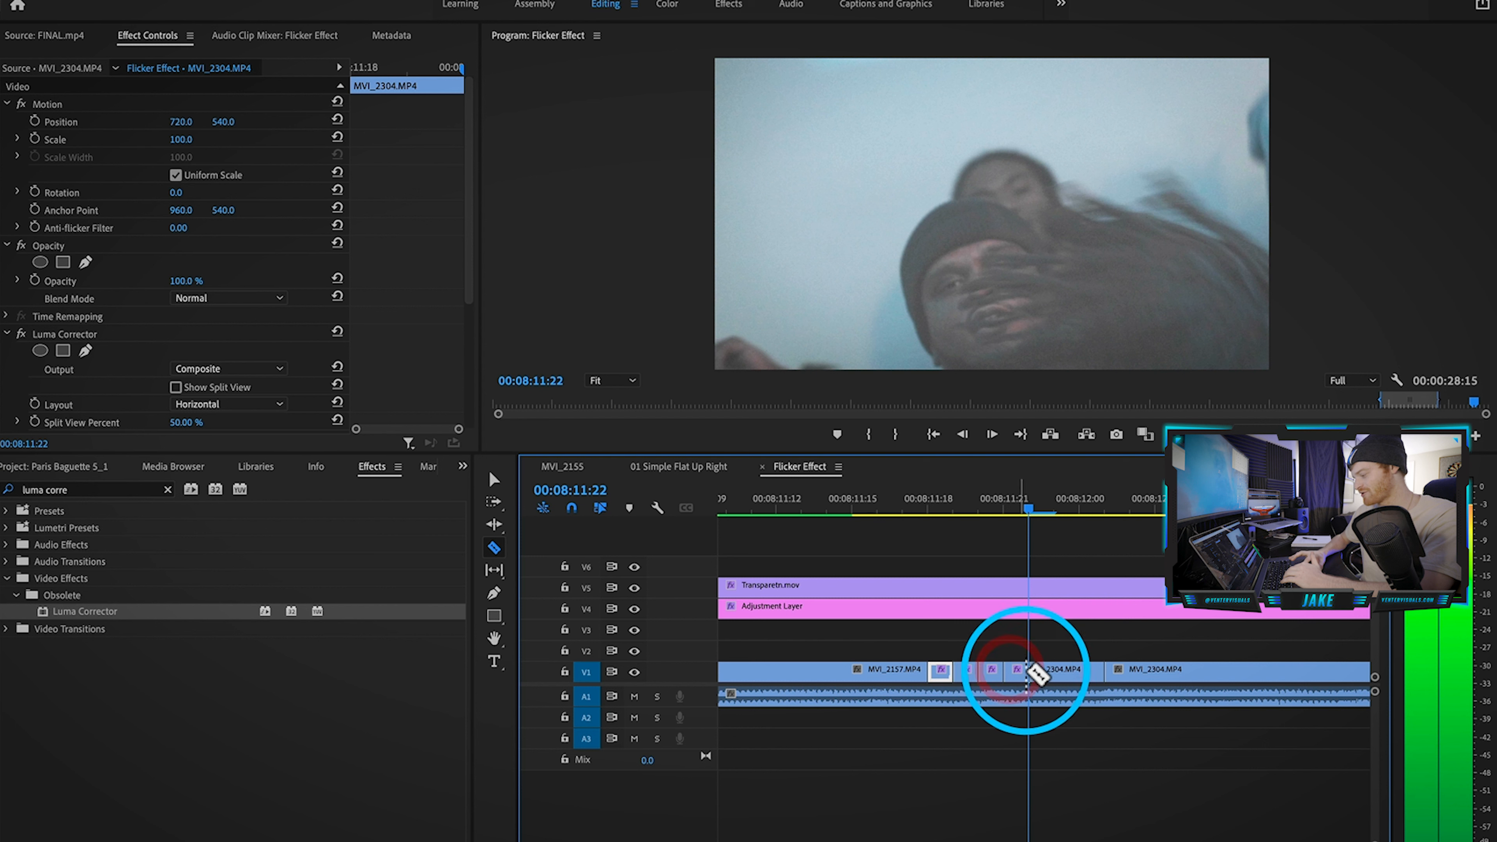
pyautogui.press('Right')
pyautogui.click(1053, 671)
pyautogui.press('Right')
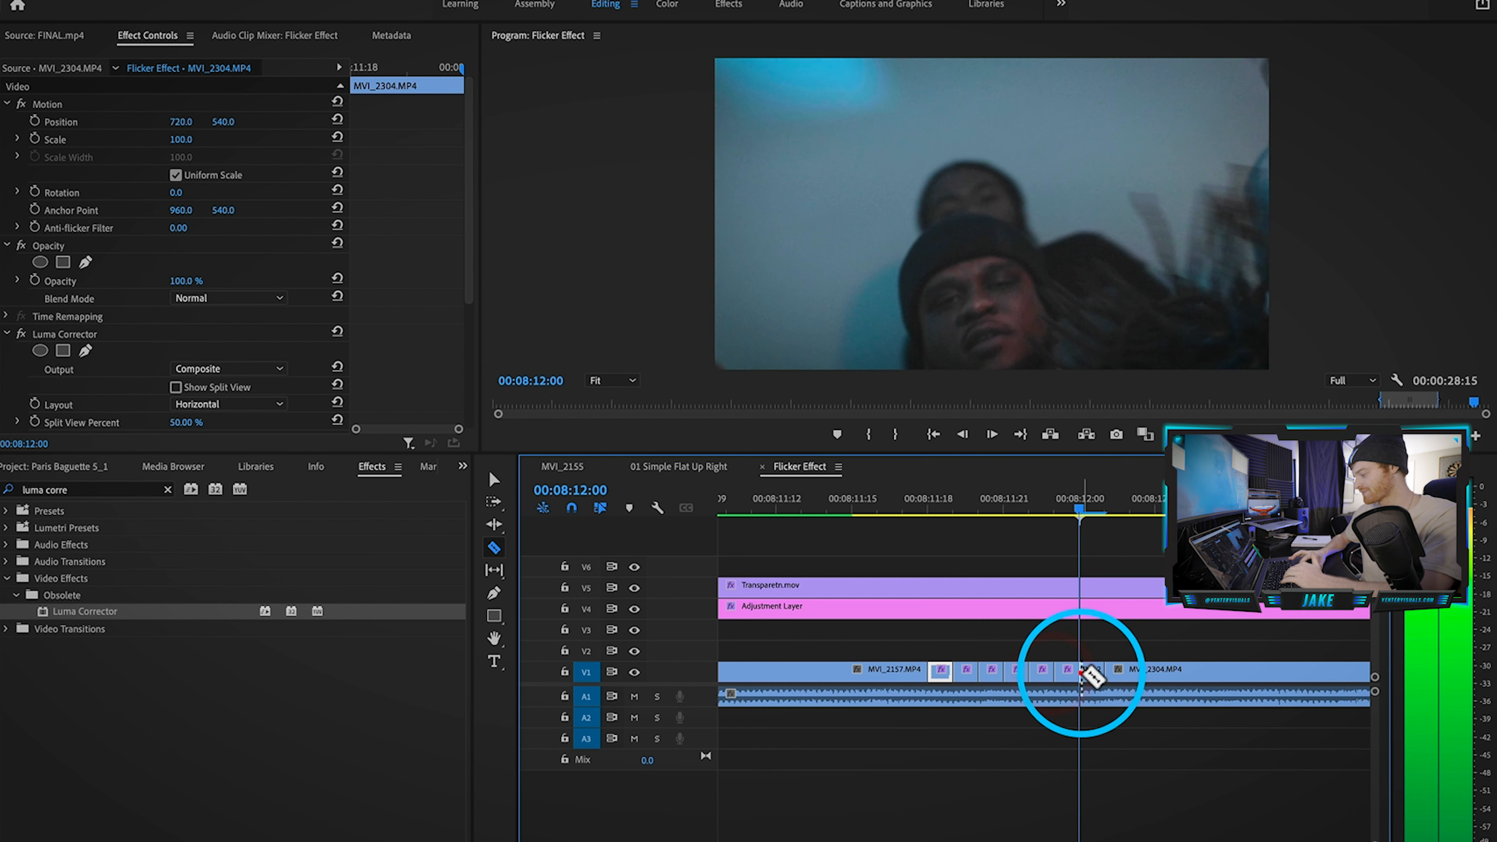
pyautogui.click(1082, 672)
pyautogui.press('Right')
# Step: Delete the four one-frame pieces on V1 to leave strobe gaps, then play back
pyautogui.press('v')
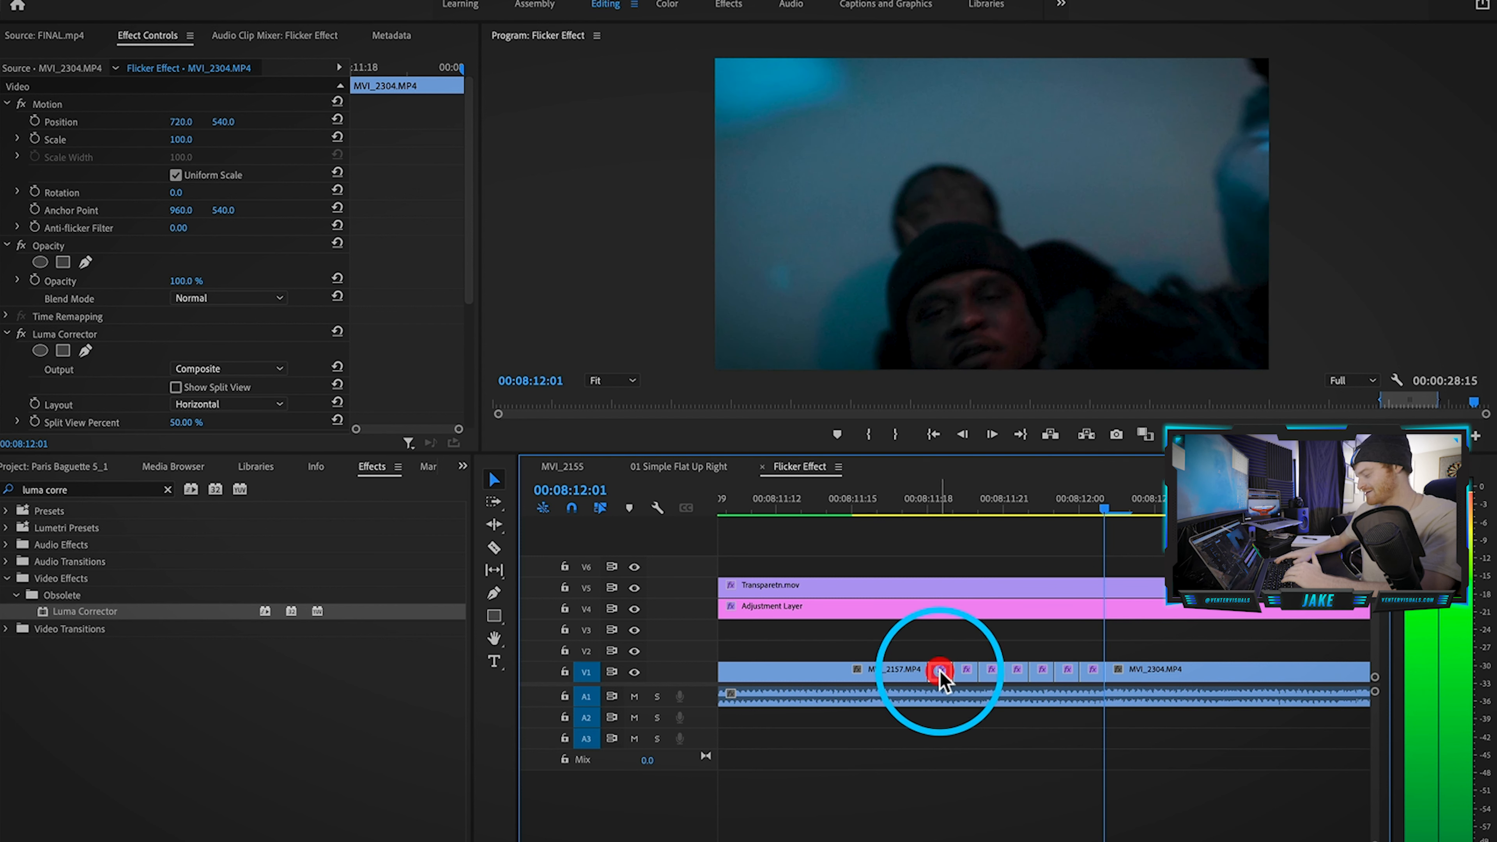
pyautogui.click(941, 672)
pyautogui.press('Delete')
pyautogui.click(993, 676)
pyautogui.press('Delete')
pyautogui.click(1042, 675)
pyautogui.press('Delete')
pyautogui.click(1093, 672)
pyautogui.press('Delete')
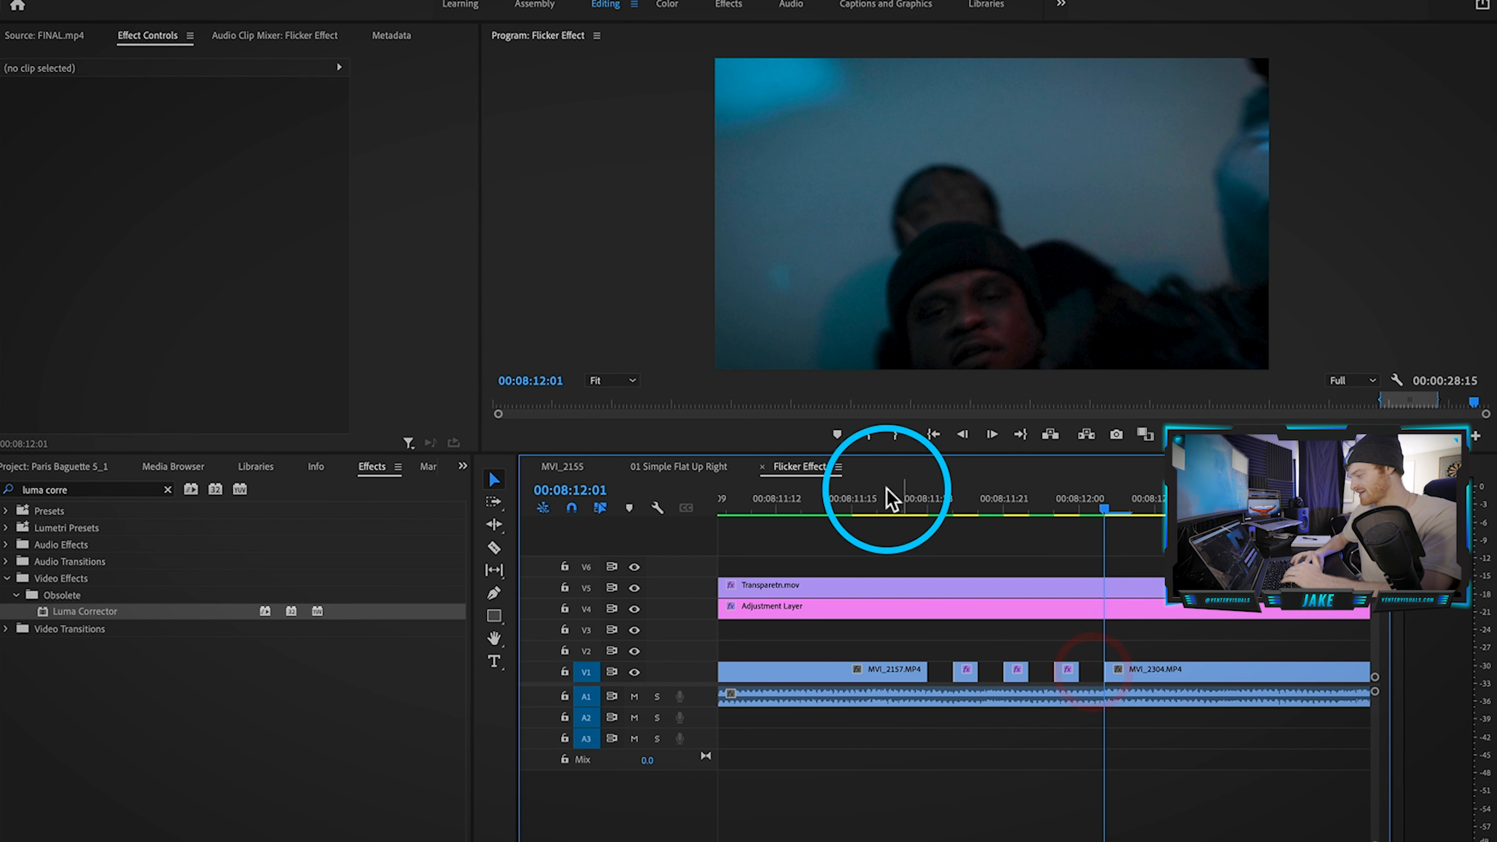
pyautogui.press('space')
pyautogui.scroll(-5, 821, 690)
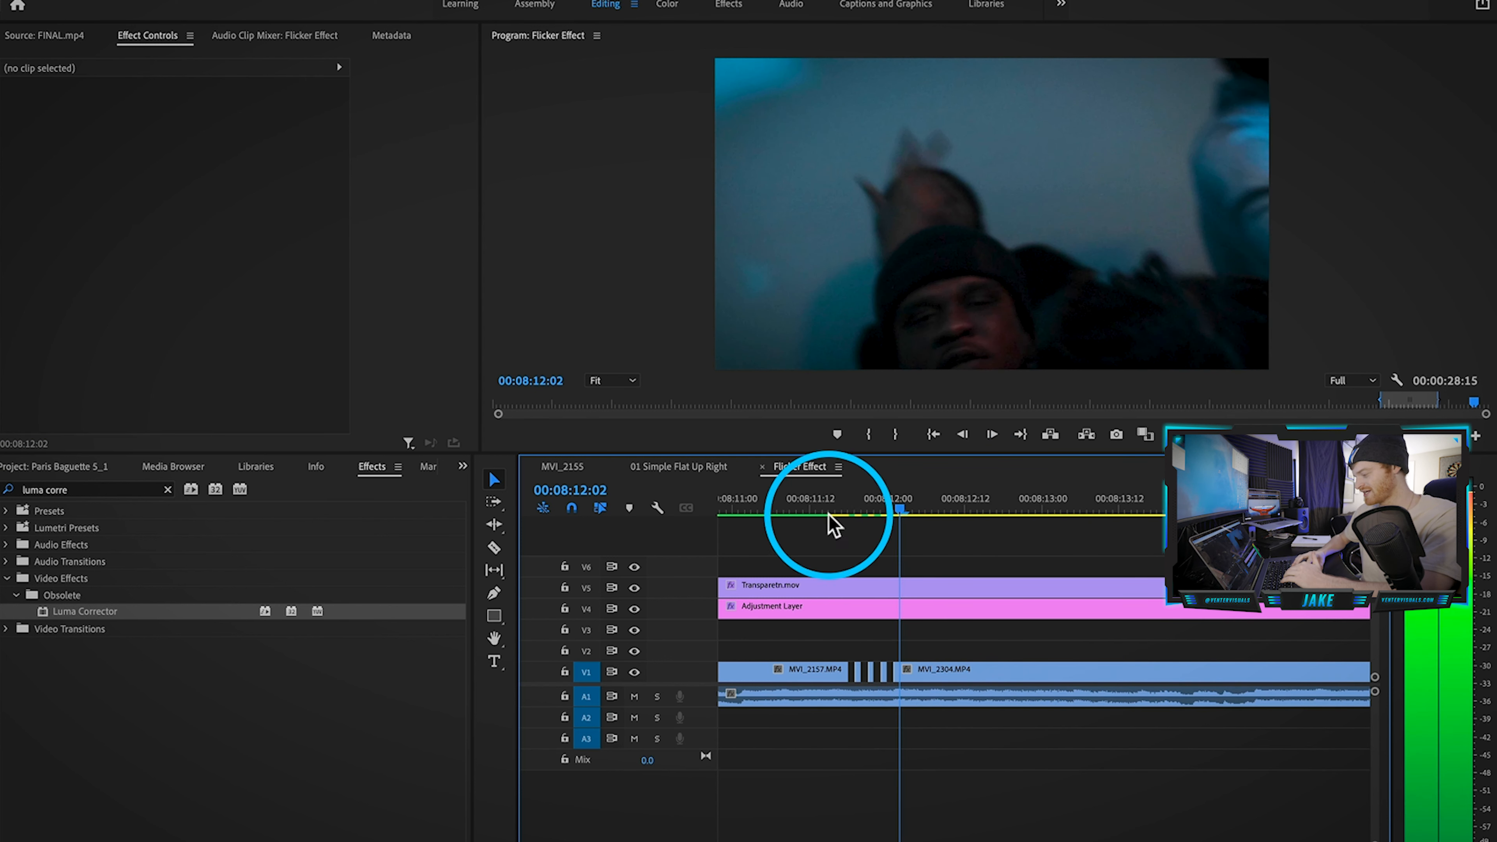
pyautogui.click(757, 501)
pyautogui.hscroll(-5, 770, 539)
pyautogui.hscroll(-3, 775, 549)
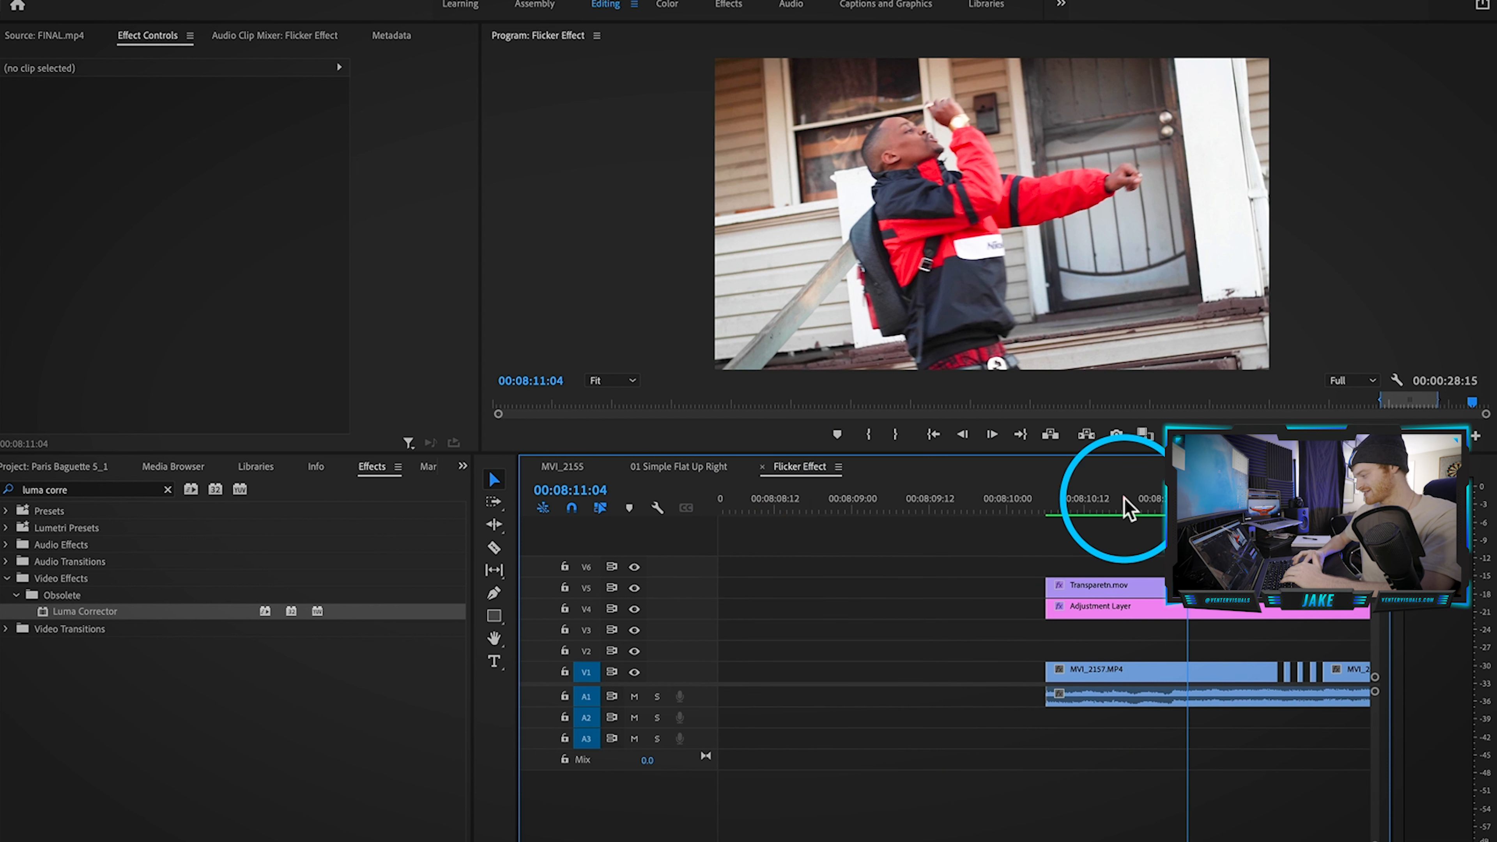
pyautogui.click(1066, 508)
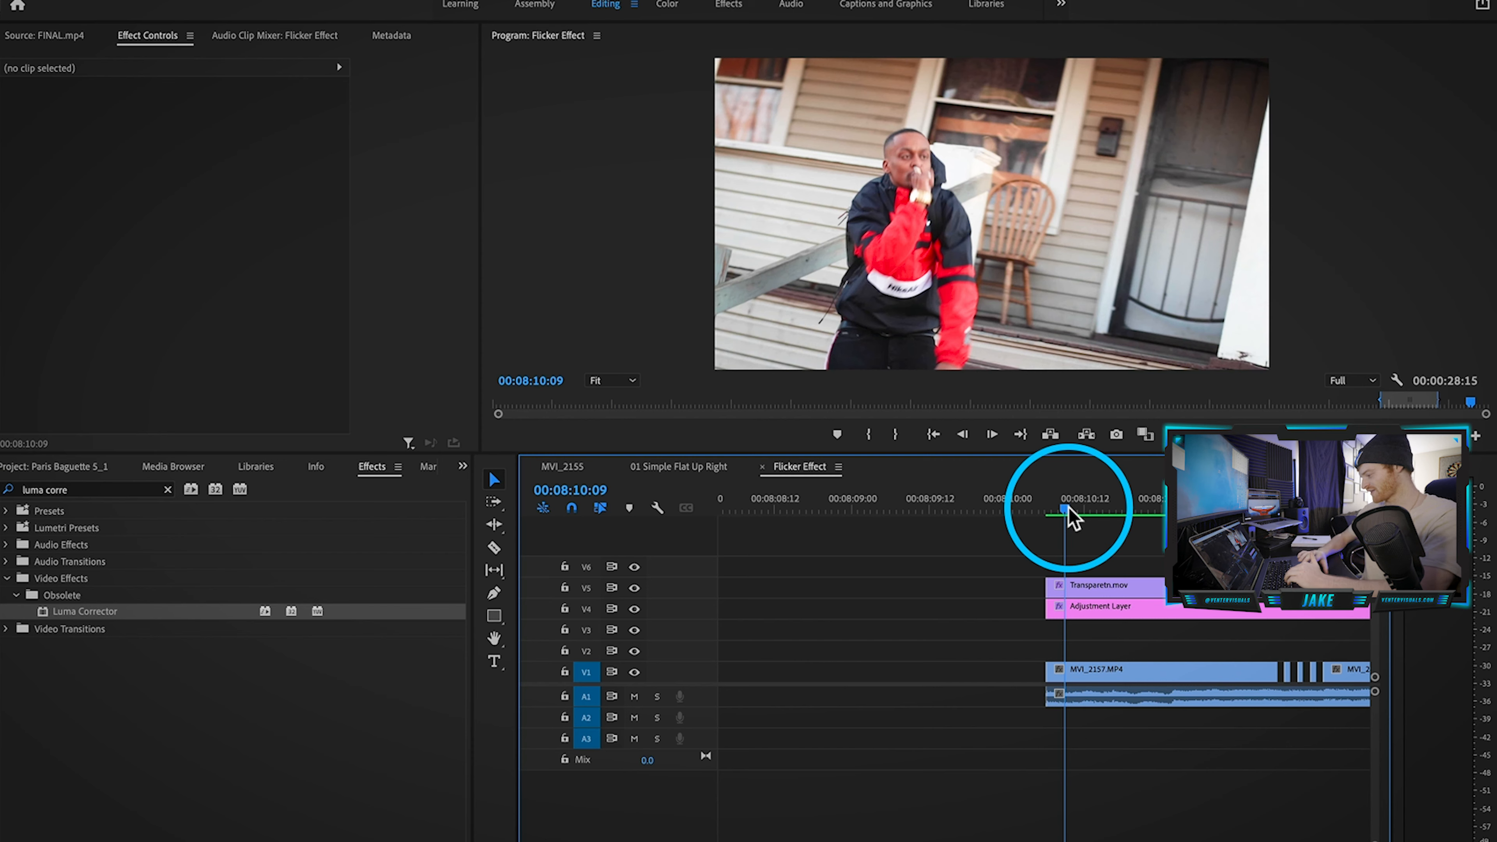
pyautogui.press('space')
pyautogui.press('space')
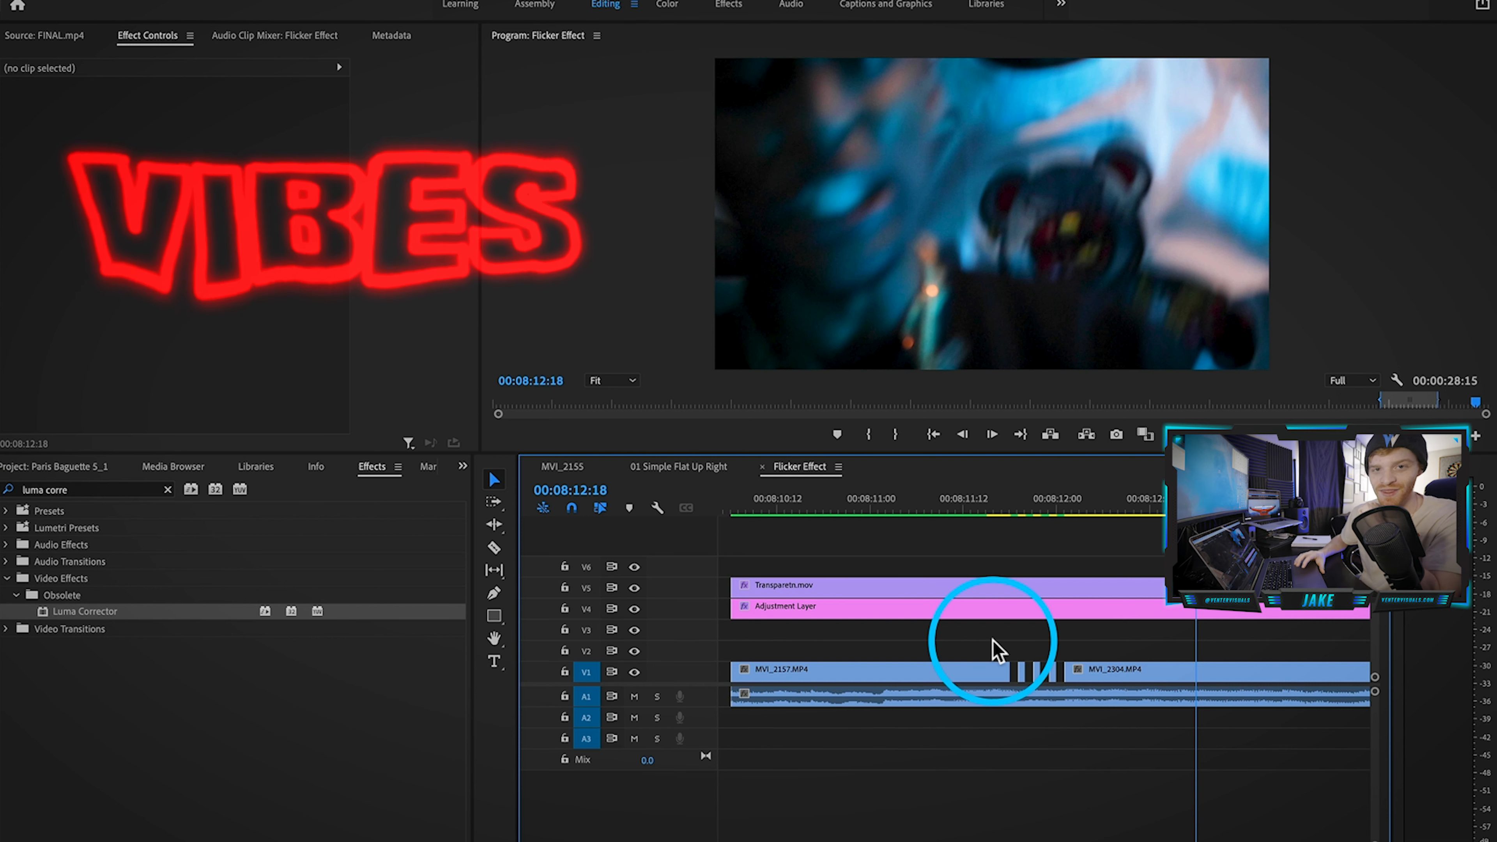
pyautogui.scroll(-1, 912, 700)
pyautogui.scroll(-2, 912, 707)
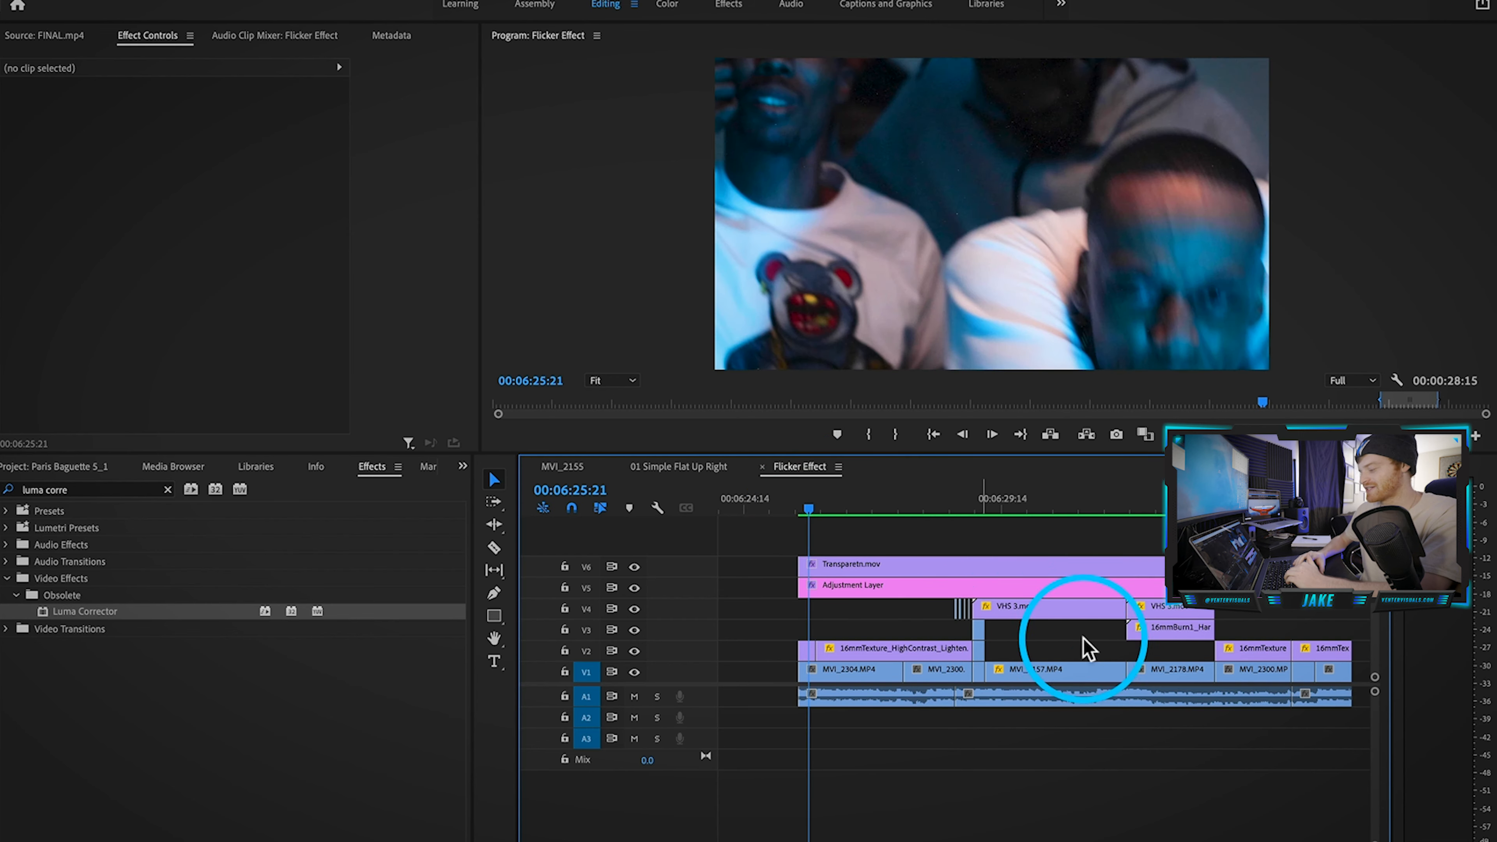
pyautogui.click(783, 509)
pyautogui.press('space')
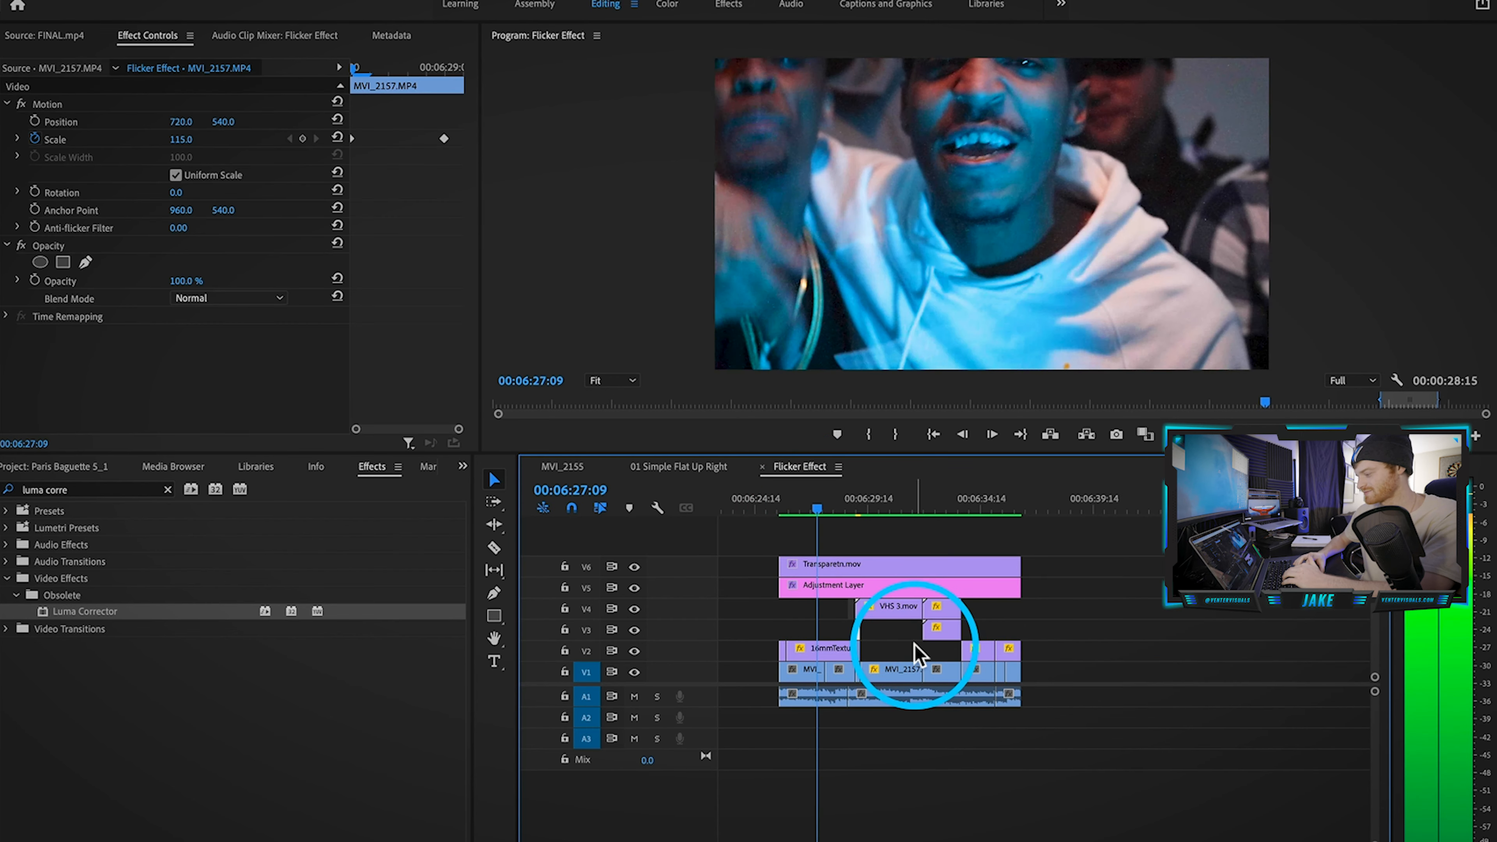
pyautogui.click(915, 650)
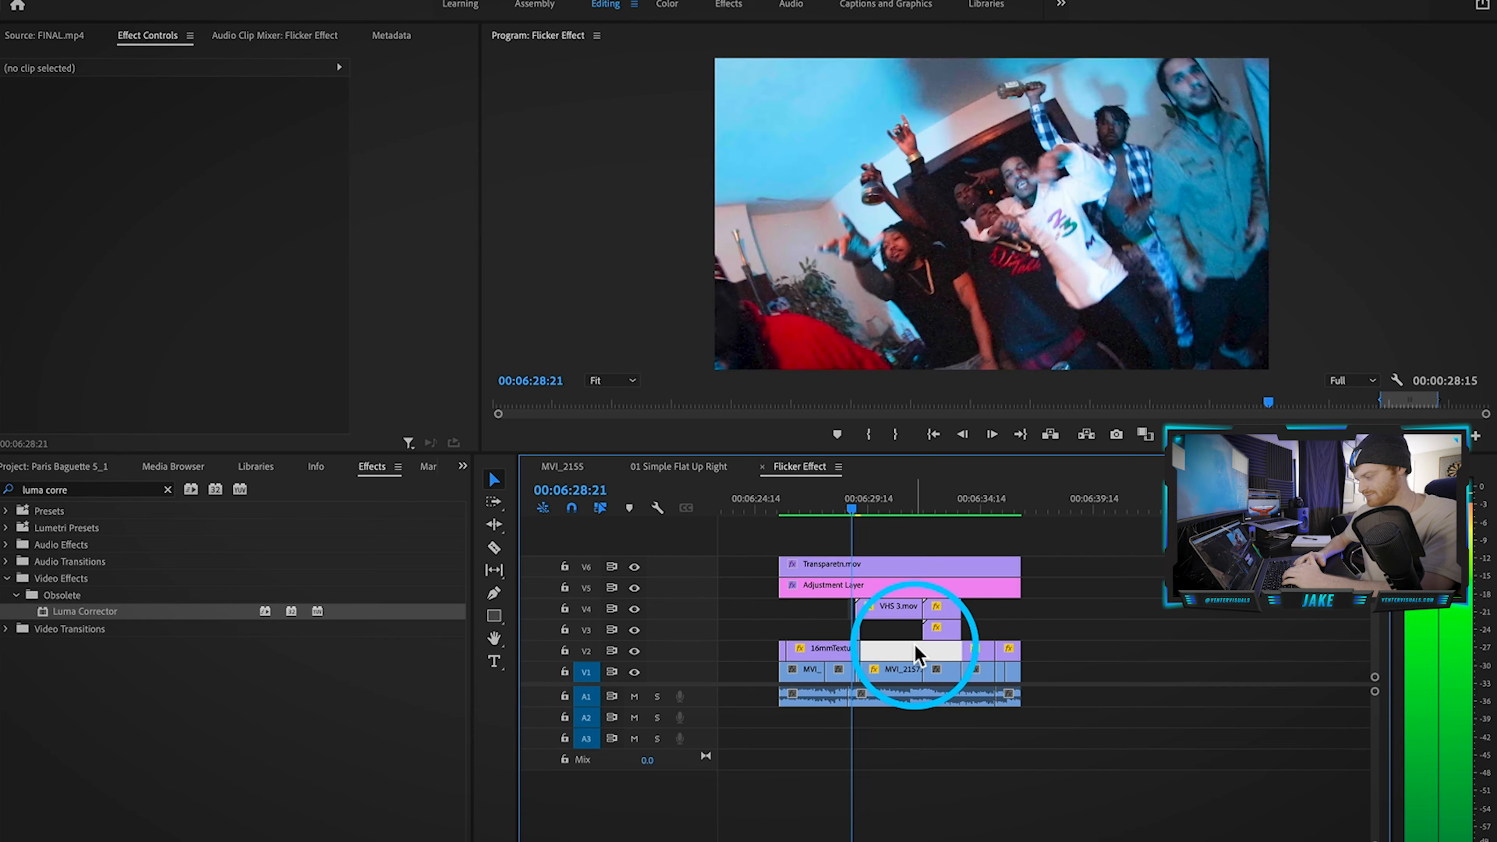
pyautogui.scroll(4, 863, 619)
pyautogui.scroll(-4, 863, 619)
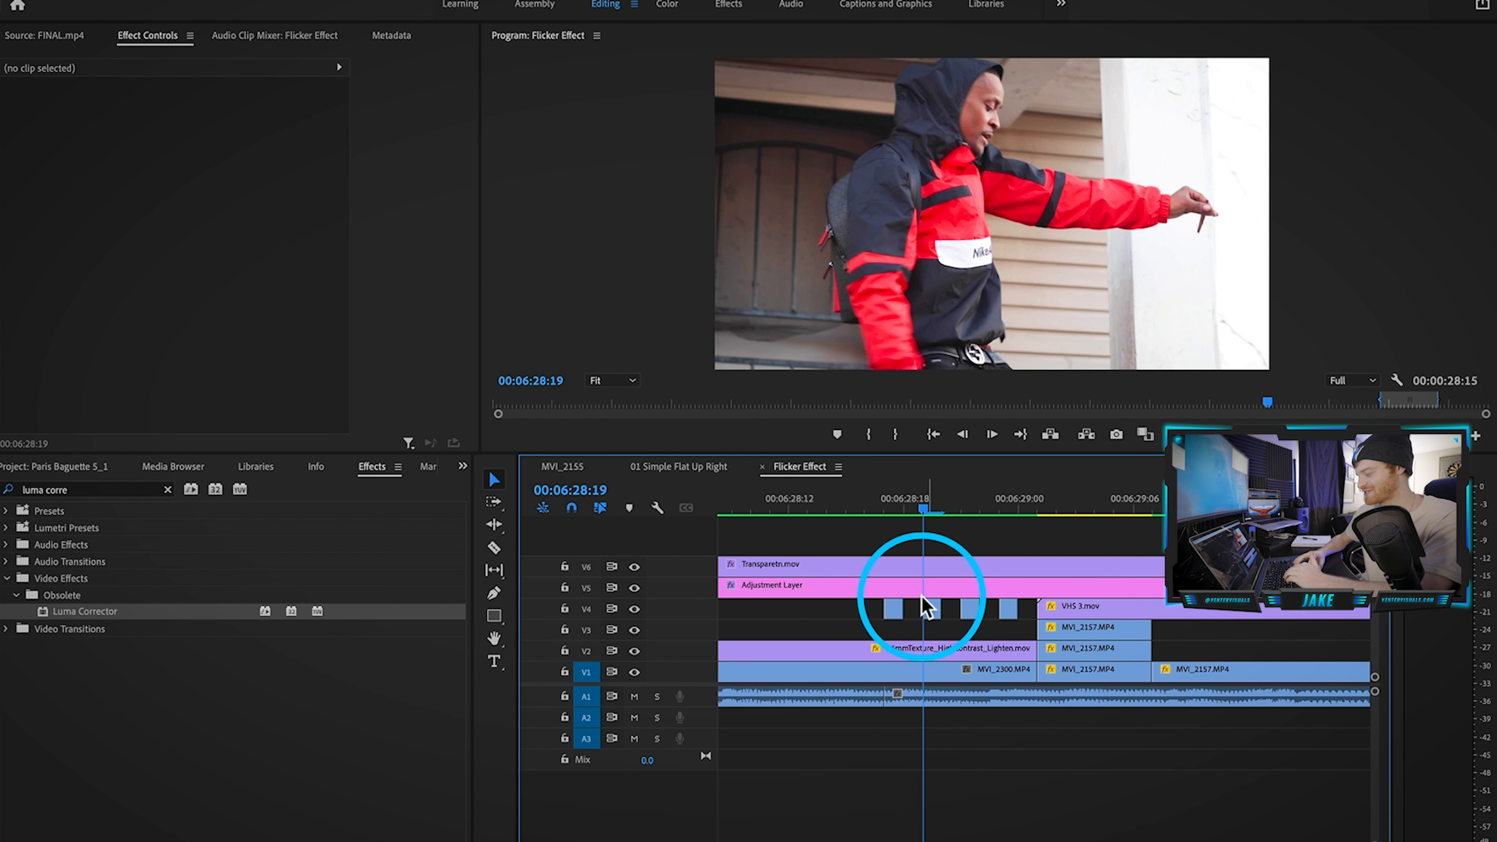
pyautogui.click(907, 678)
pyautogui.click(891, 610)
pyautogui.click(933, 607)
pyautogui.click(973, 608)
pyautogui.press('Left')
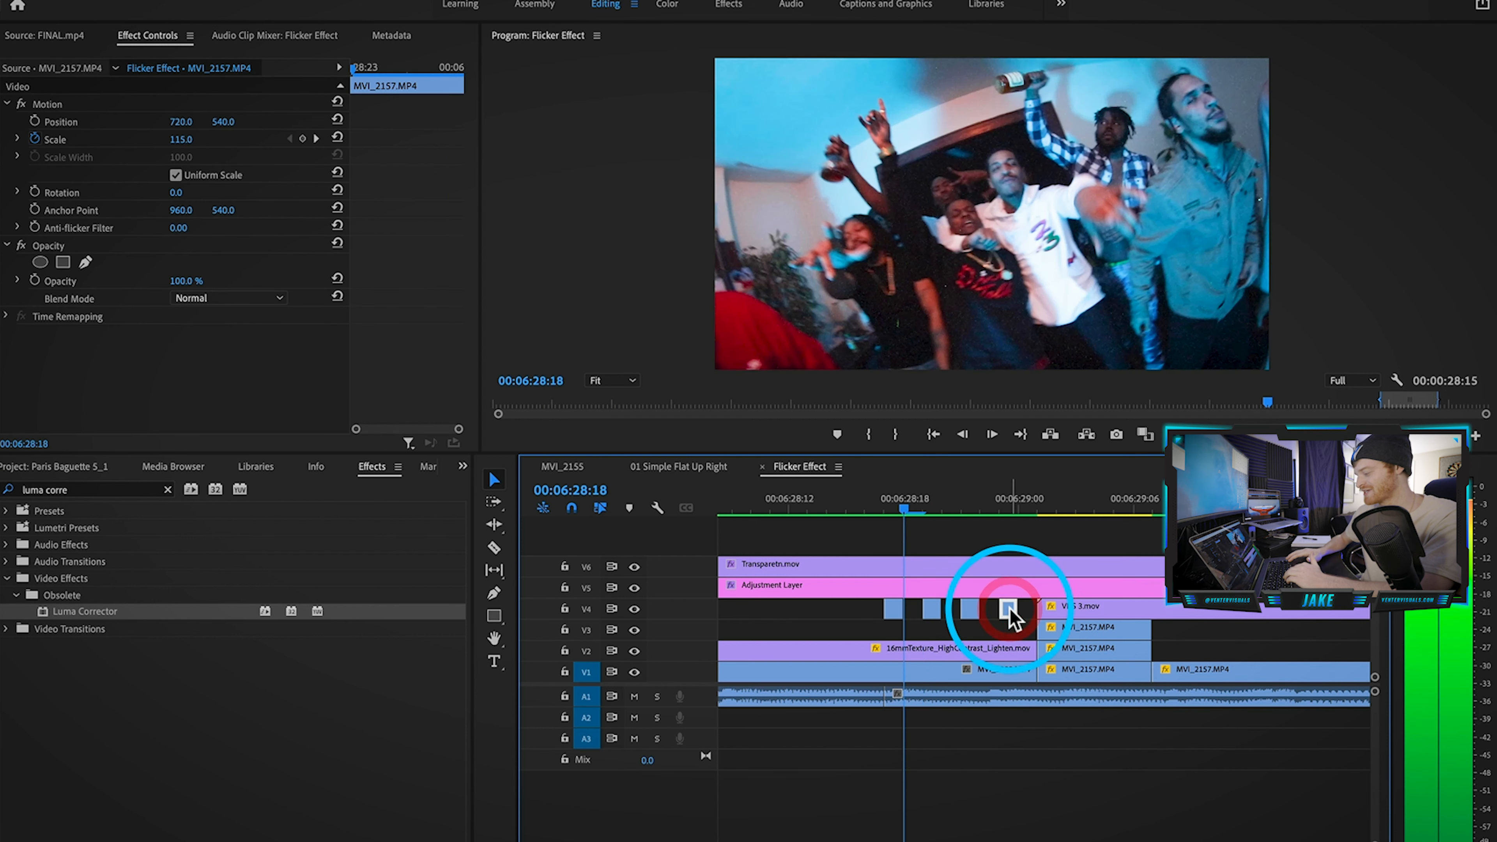
pyautogui.press('Right')
pyautogui.press('Right')
pyautogui.press('Right')
pyautogui.press('Right')
pyautogui.press('Right')
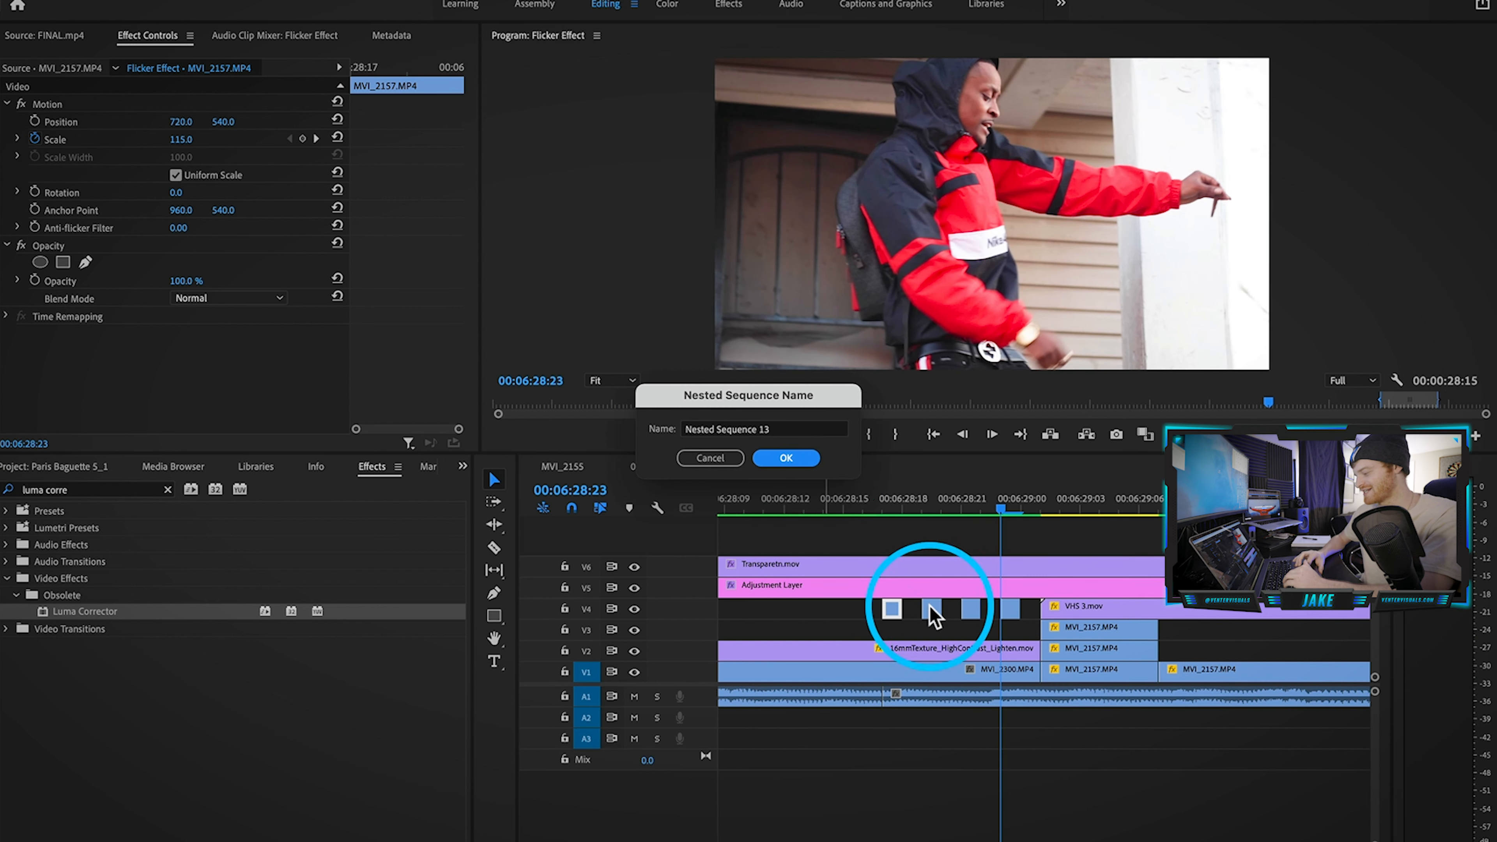
# Step: Nest the first, second and third one-frame V4 clips into their own sequences
pyautogui.press('Return')
pyautogui.click(934, 612)
pyautogui.rightClick(933, 613)
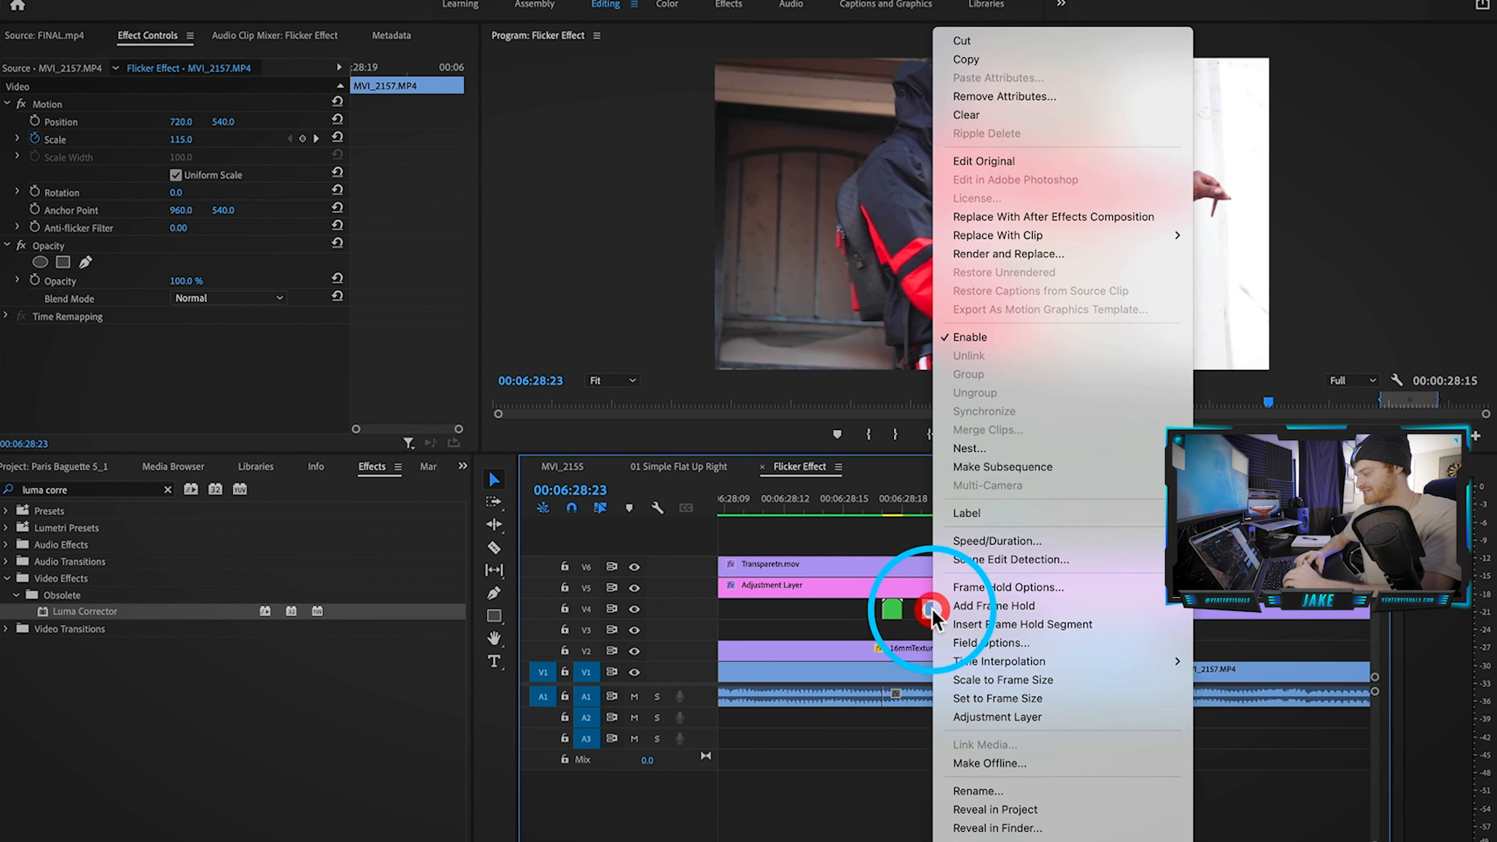
pyautogui.click(987, 448)
pyautogui.click(777, 459)
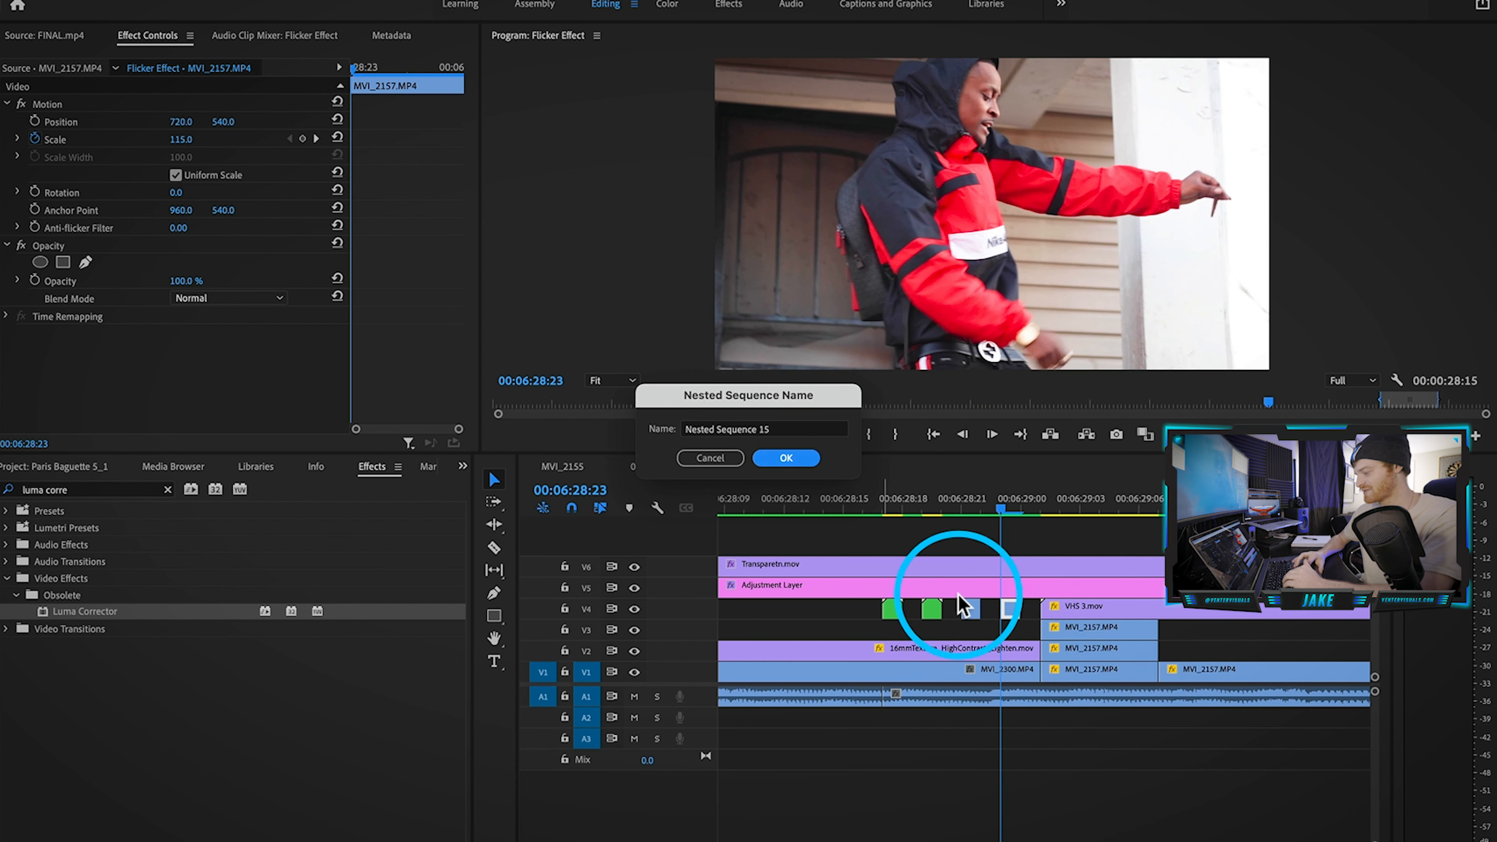
pyautogui.click(972, 613)
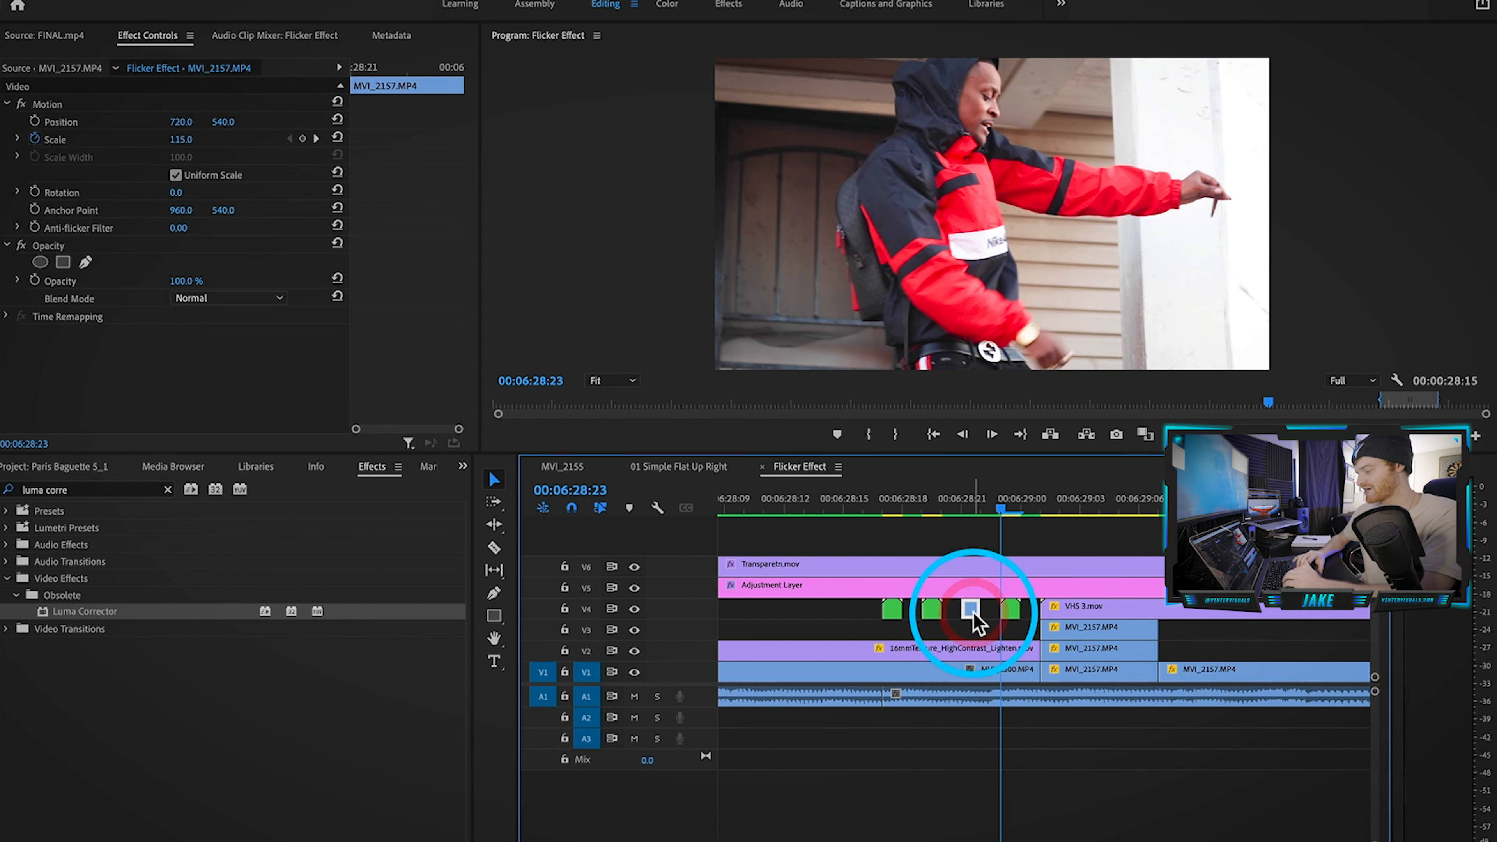
pyautogui.rightClick(971, 614)
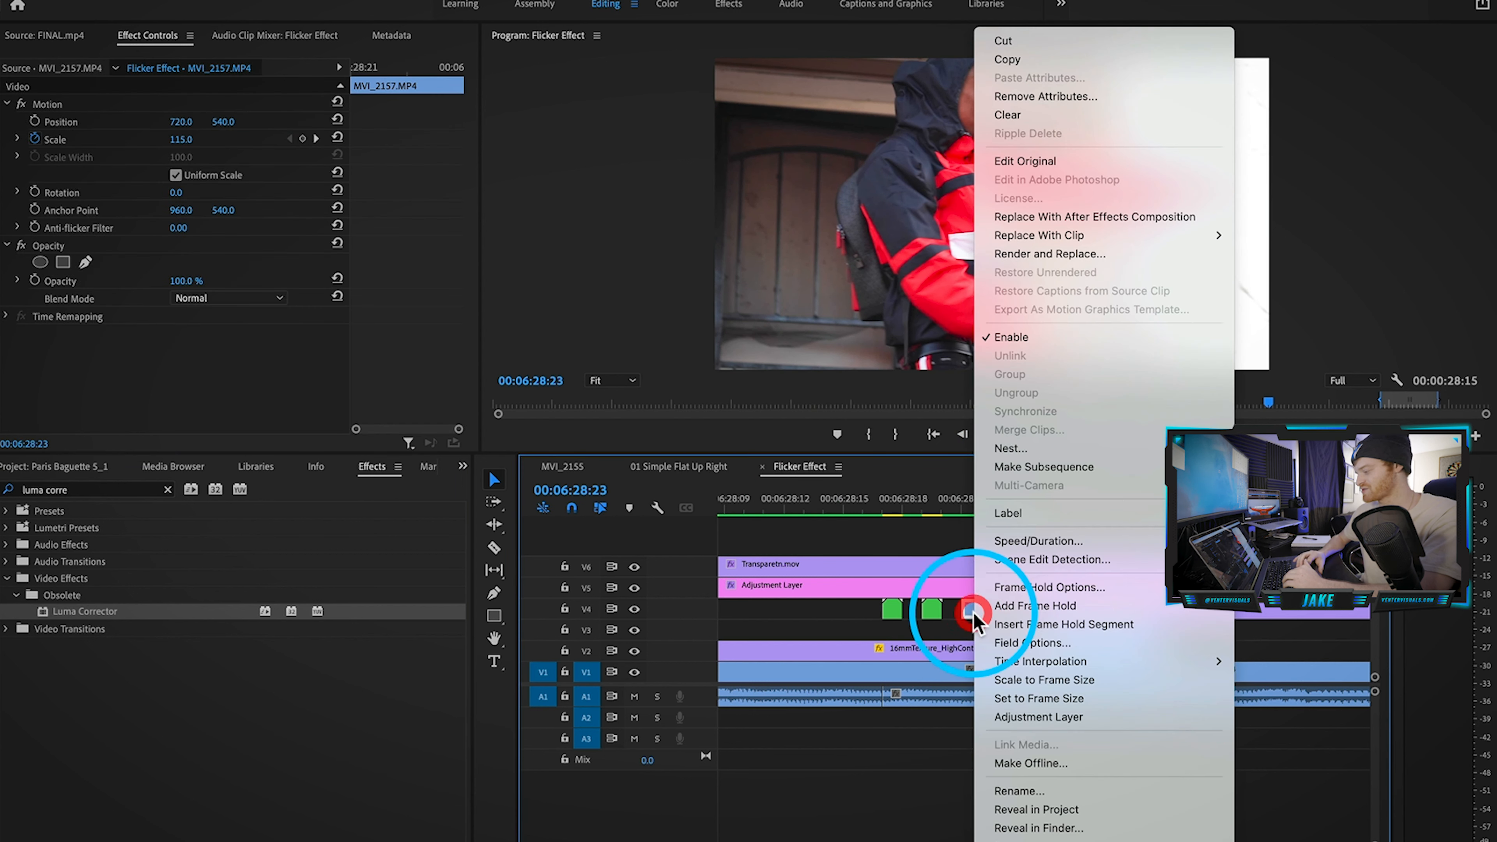
pyautogui.click(1017, 450)
pyautogui.click(789, 455)
# Step: Replace the green nested V4 clips with a linked After Effects composition
pyautogui.moveTo(853, 603); pyautogui.dragTo(952, 614)
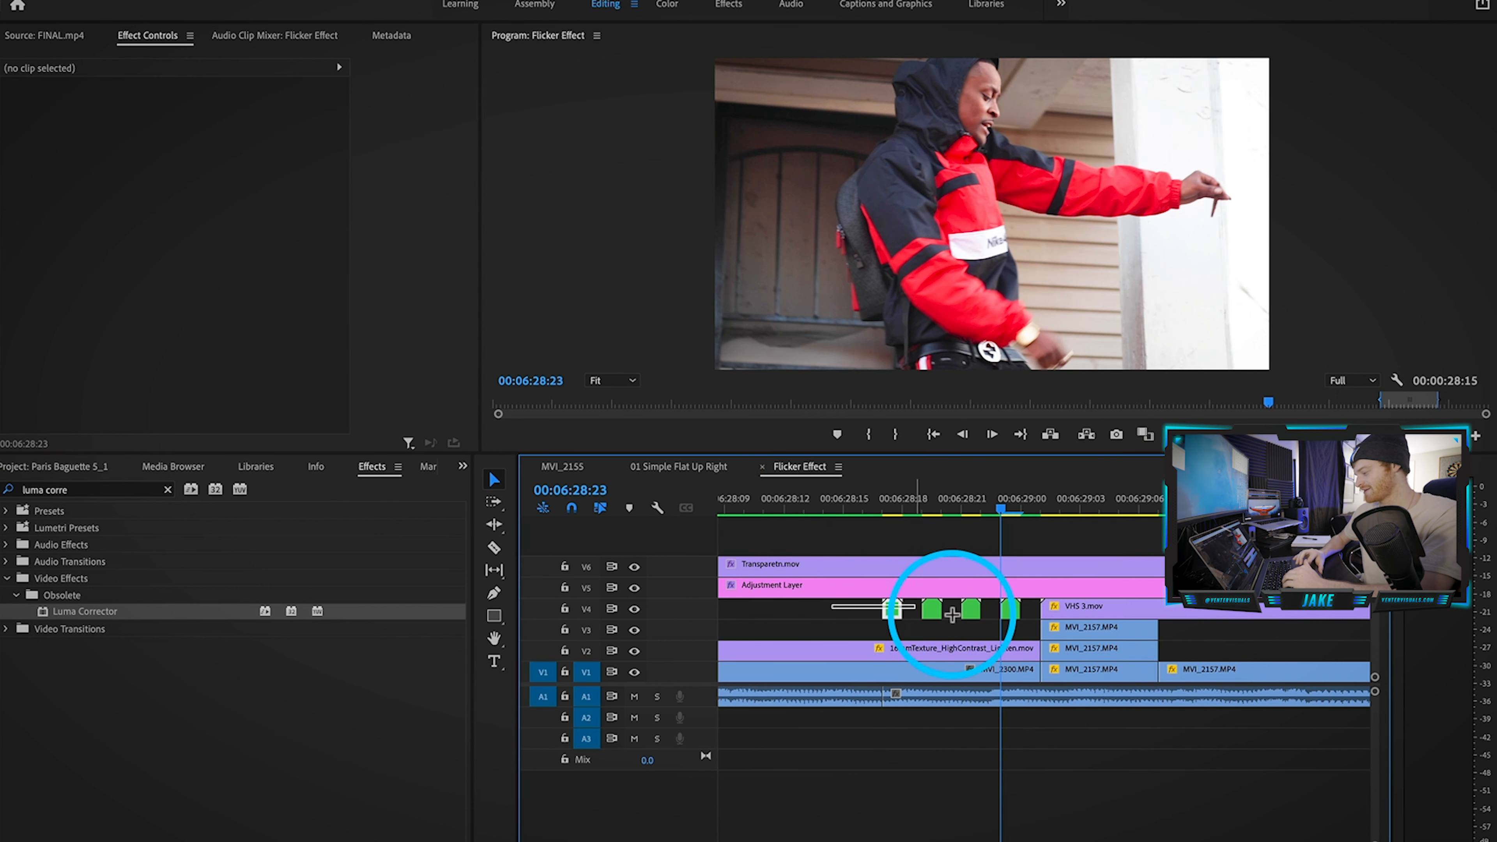
pyautogui.rightClick(1018, 619)
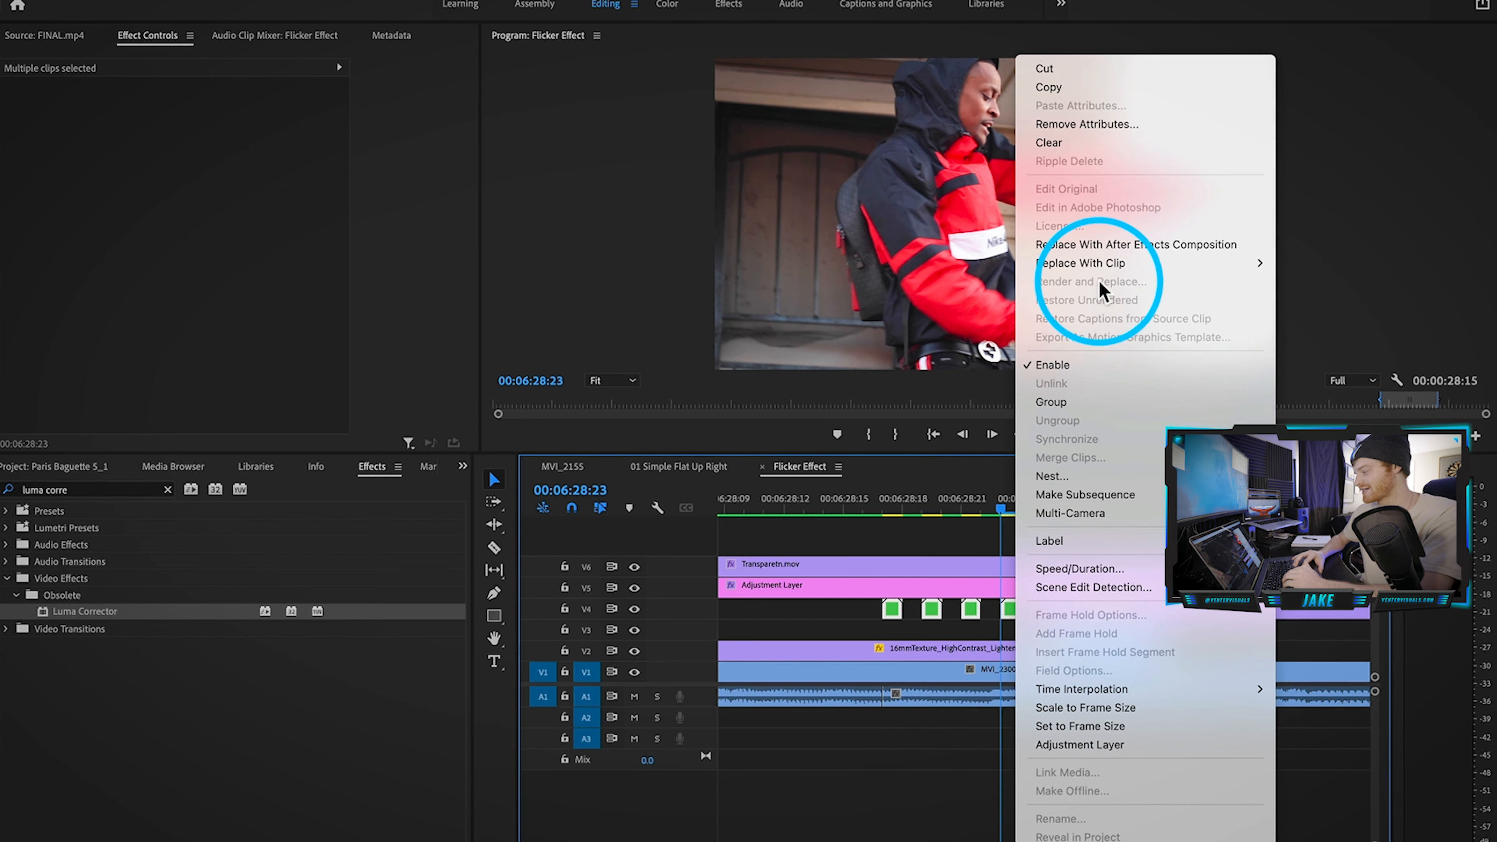
pyautogui.click(1099, 243)
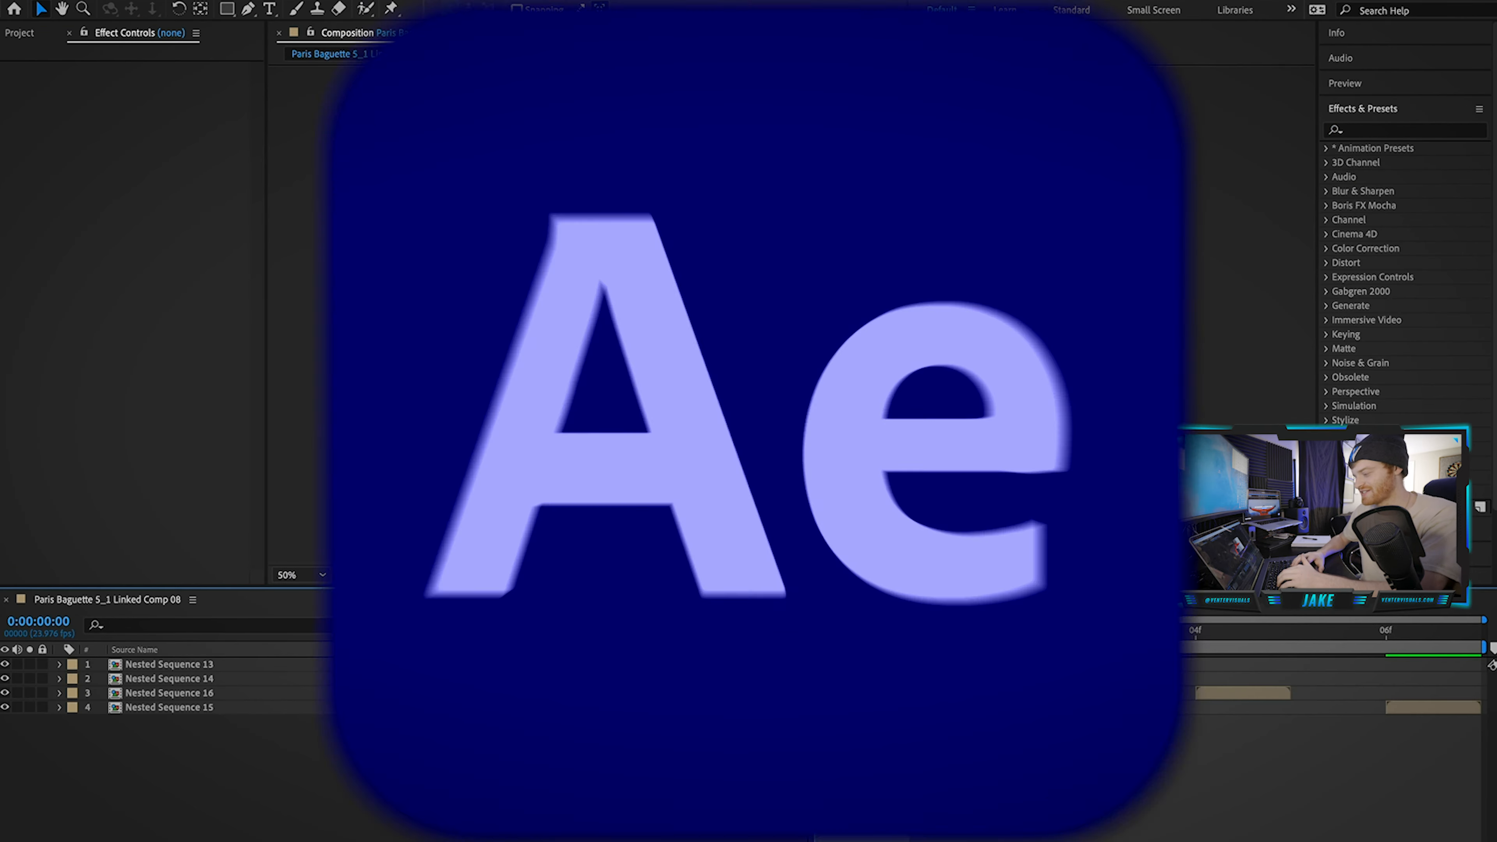
# Step: At frame 0, roto-brush the subject in Nested Sequence 13, removing the waist and the area above the hood
pyautogui.moveTo(897, 633); pyautogui.dragTo(847, 636)
pyautogui.click(848, 636)
pyautogui.click(848, 664)
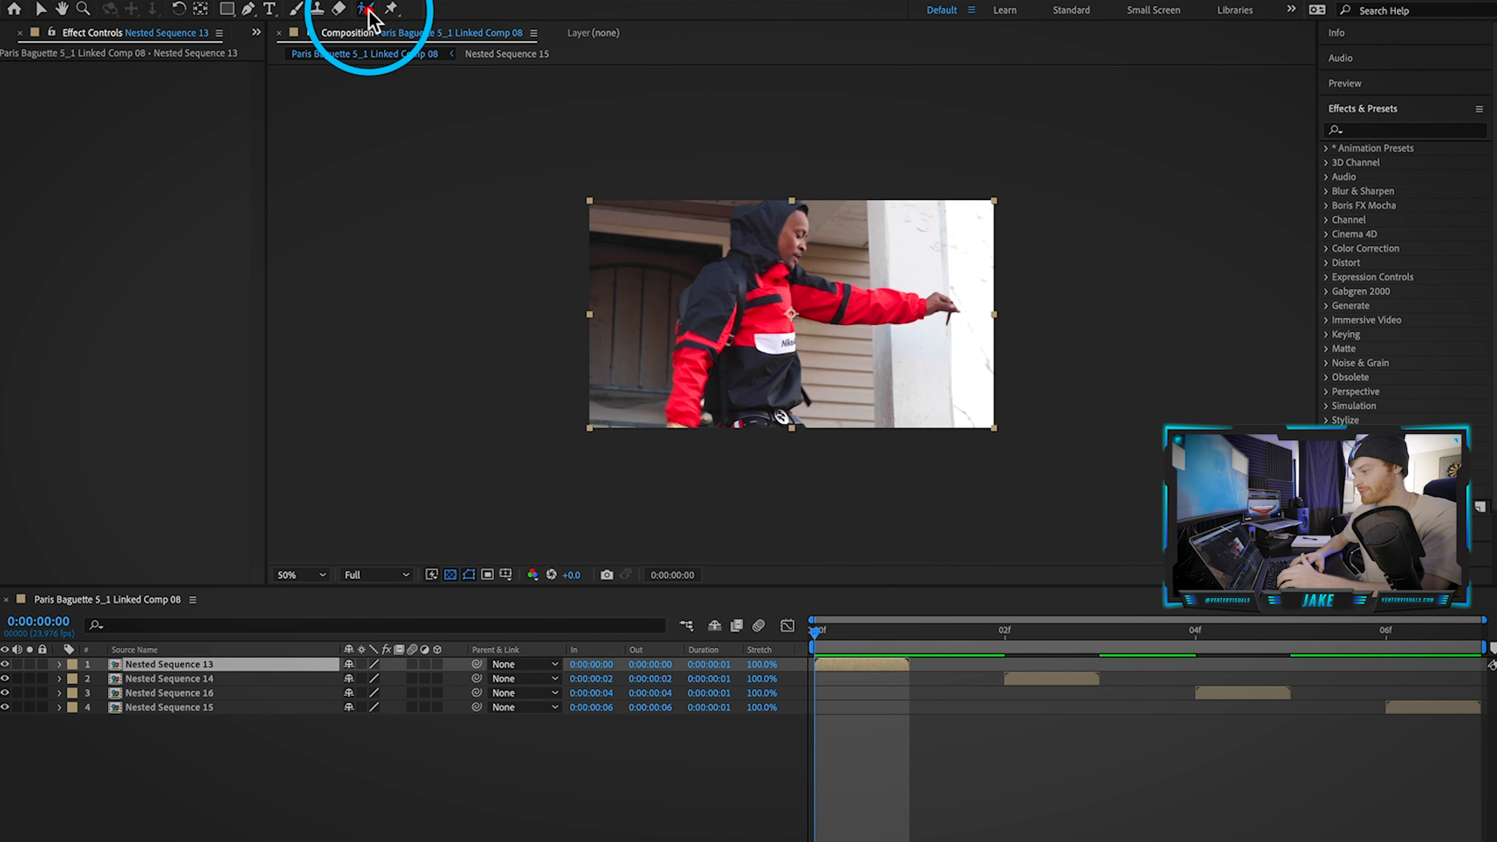
pyautogui.doubleClick(801, 294)
pyautogui.moveTo(777, 236); pyautogui.dragTo(761, 353)
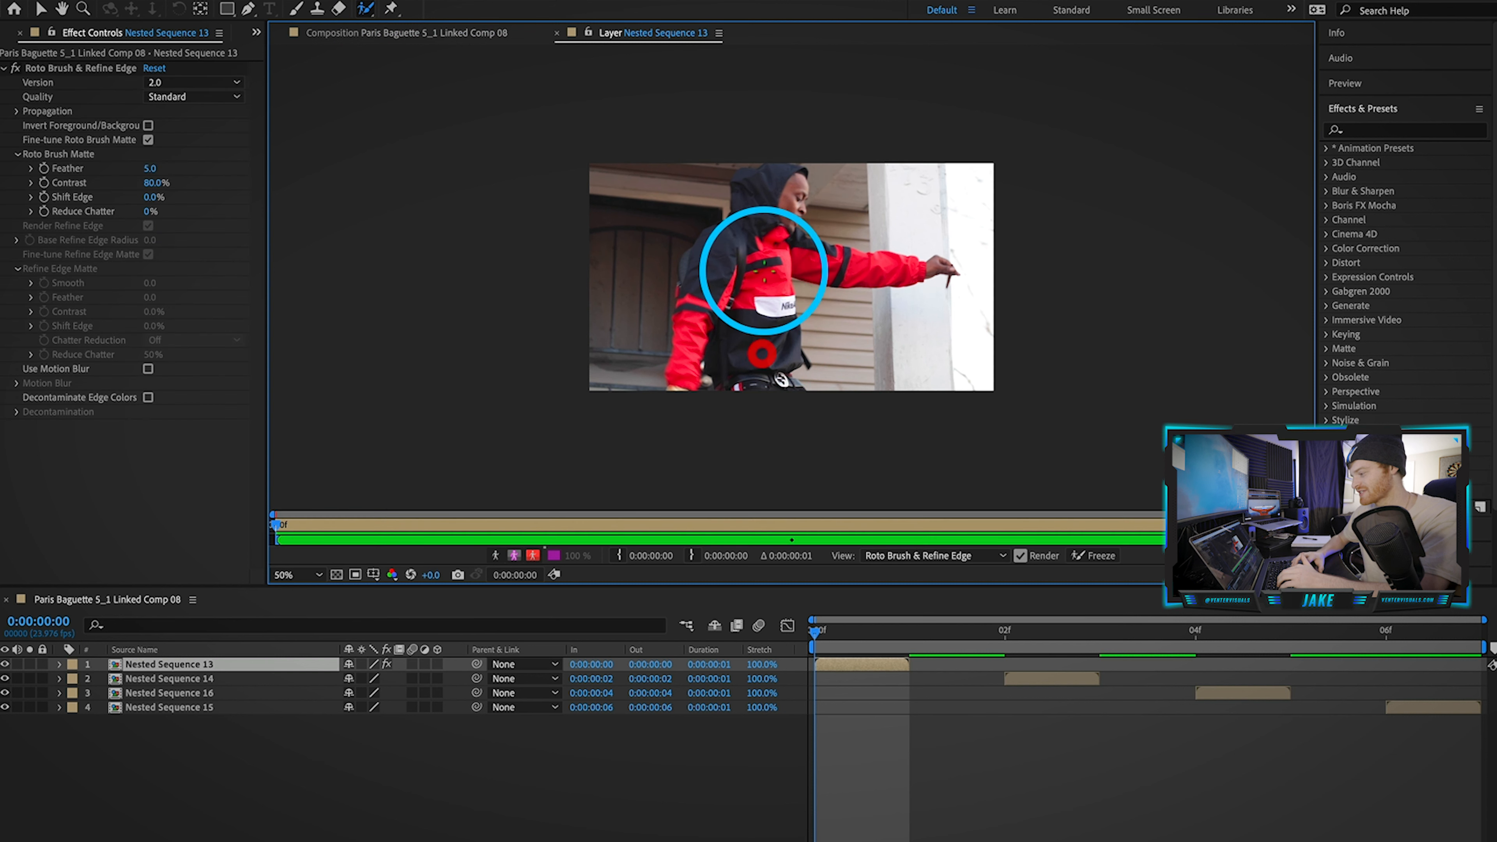
pyautogui.moveTo(754, 221)
pyautogui.mouseDown()
pyautogui.moveTo(704, 287)
pyautogui.moveTo(658, 391)
pyautogui.mouseUp()
pyautogui.moveTo(760, 189); pyautogui.dragTo(781, 215)
pyautogui.moveTo(897, 271)
pyautogui.mouseDown()
pyautogui.moveTo(953, 251)
pyautogui.moveTo(937, 257)
pyautogui.mouseUp()
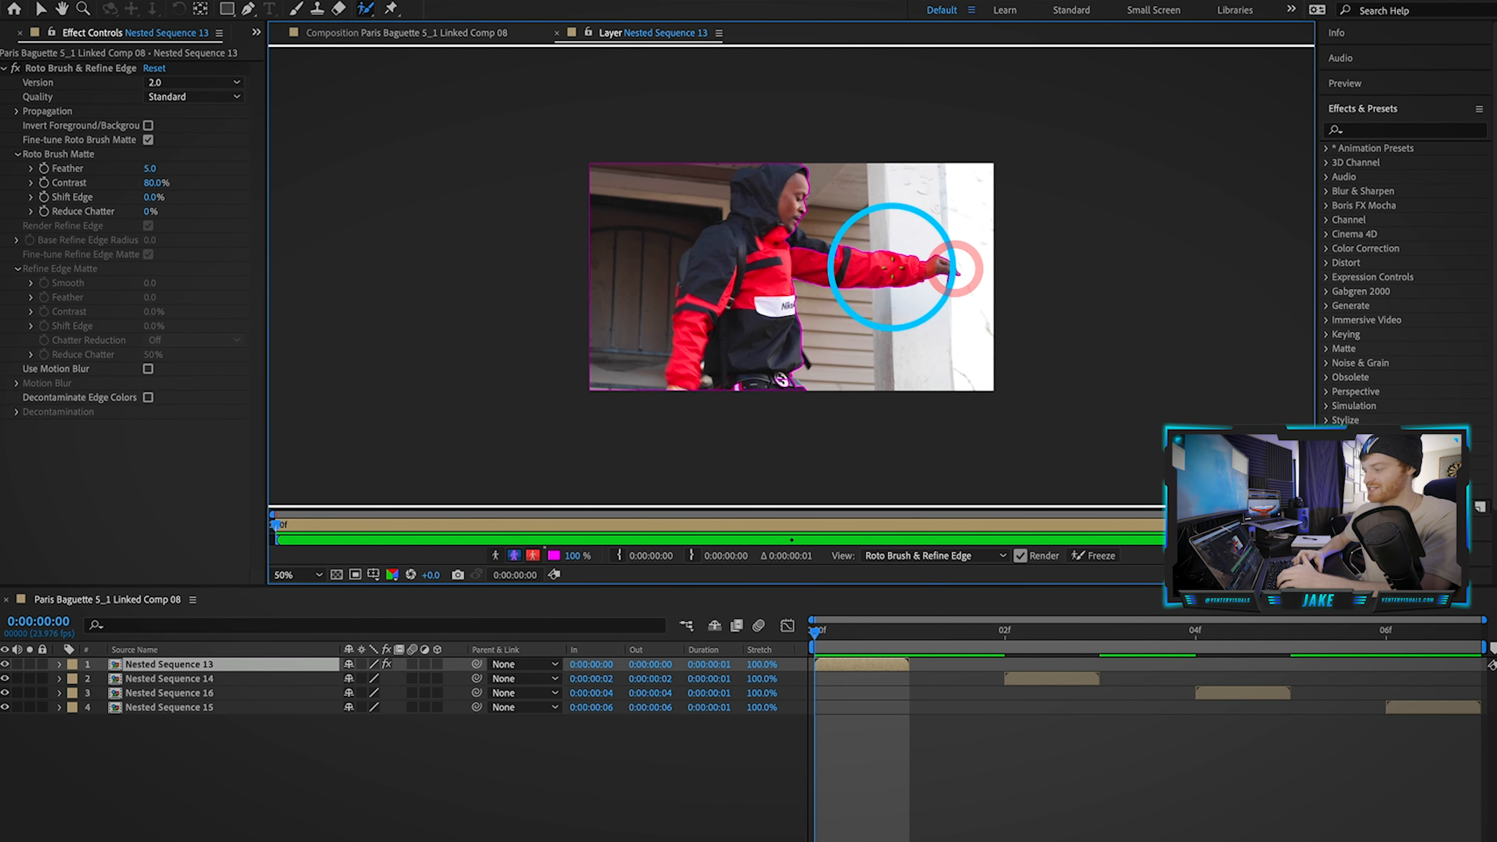
pyautogui.click(651, 441)
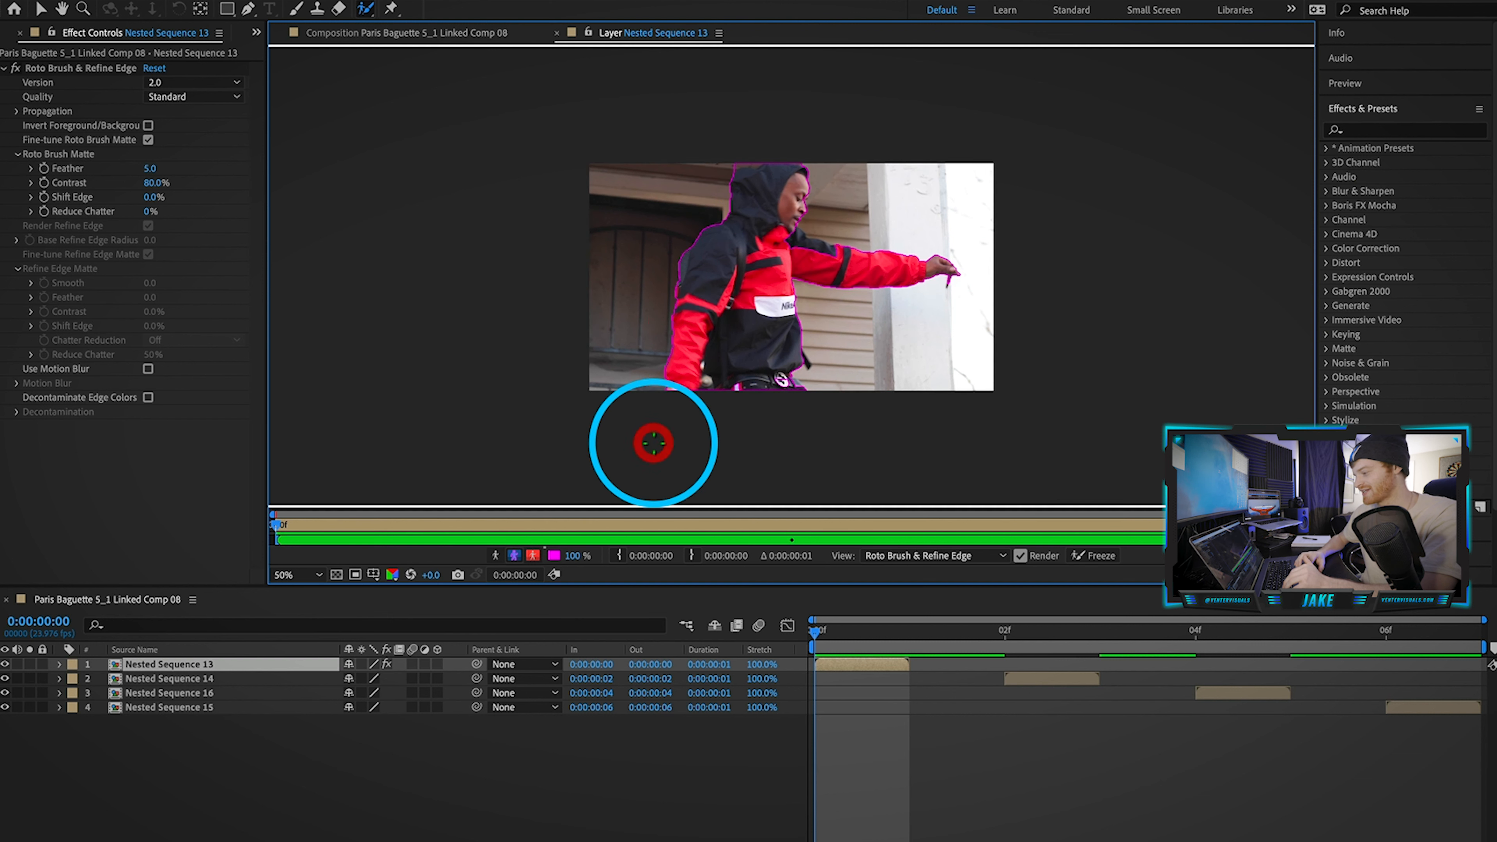
pyautogui.keyDown('alt'); pyautogui.click(781, 399); pyautogui.keyUp('alt')
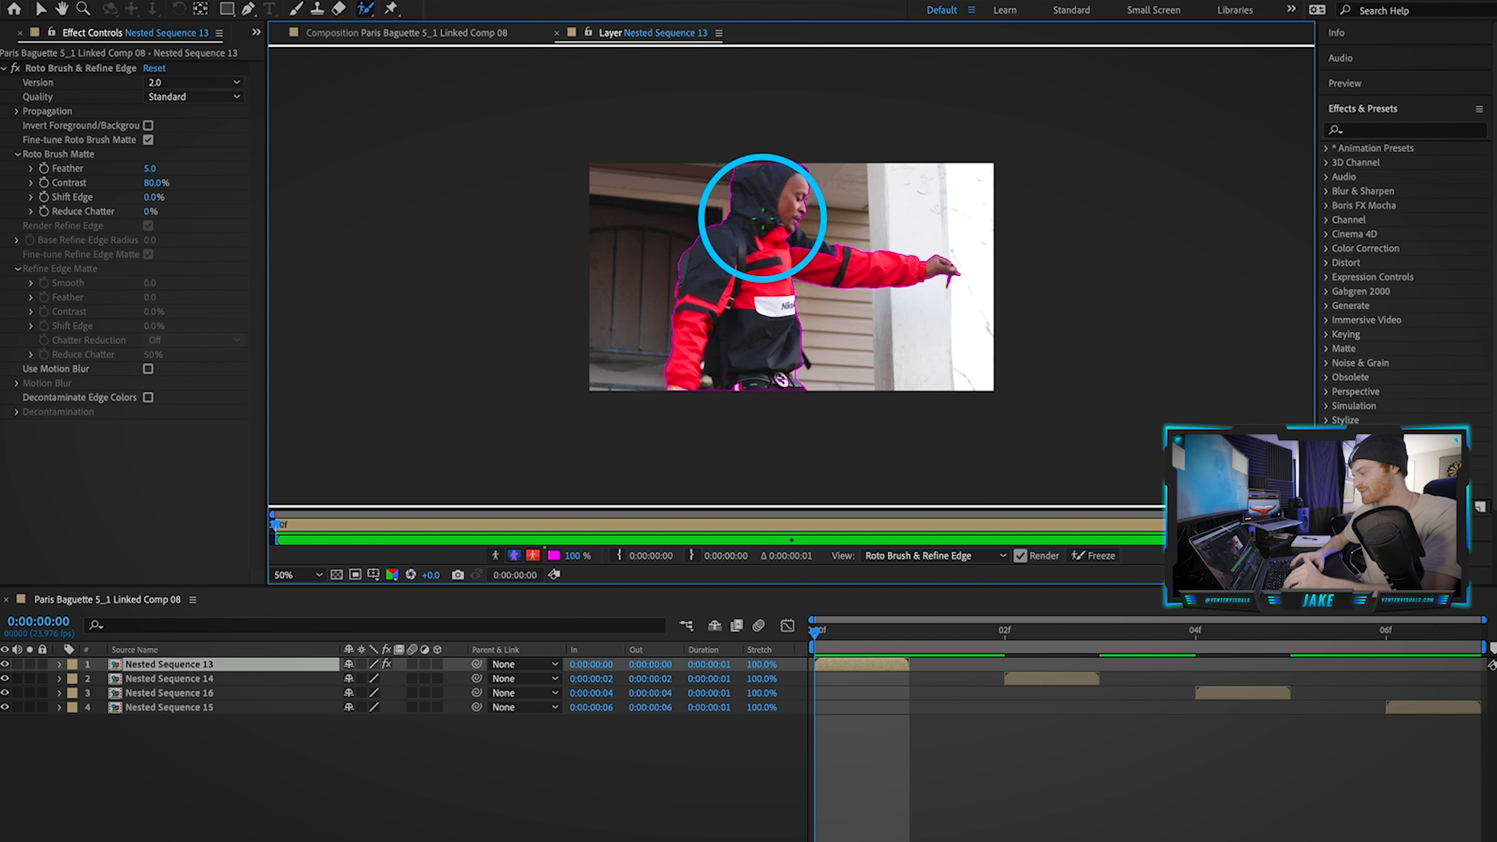
pyautogui.keyDown('alt'); pyautogui.click(720, 167); pyautogui.keyUp('alt')
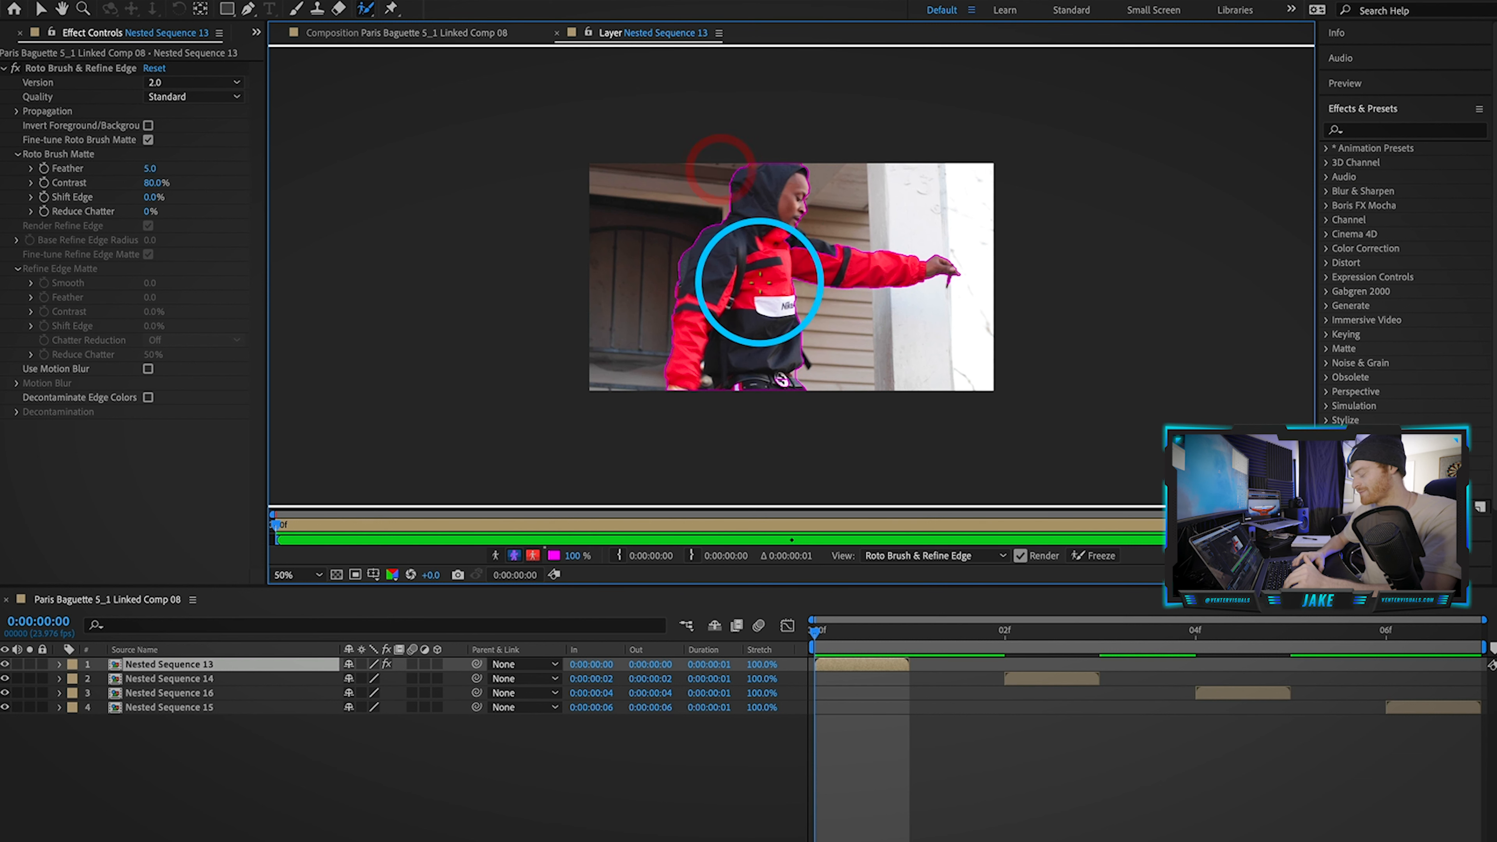
# Step: At frame 2, open Nested Sequence 14 and paint its subject as foreground
pyautogui.click(1048, 626)
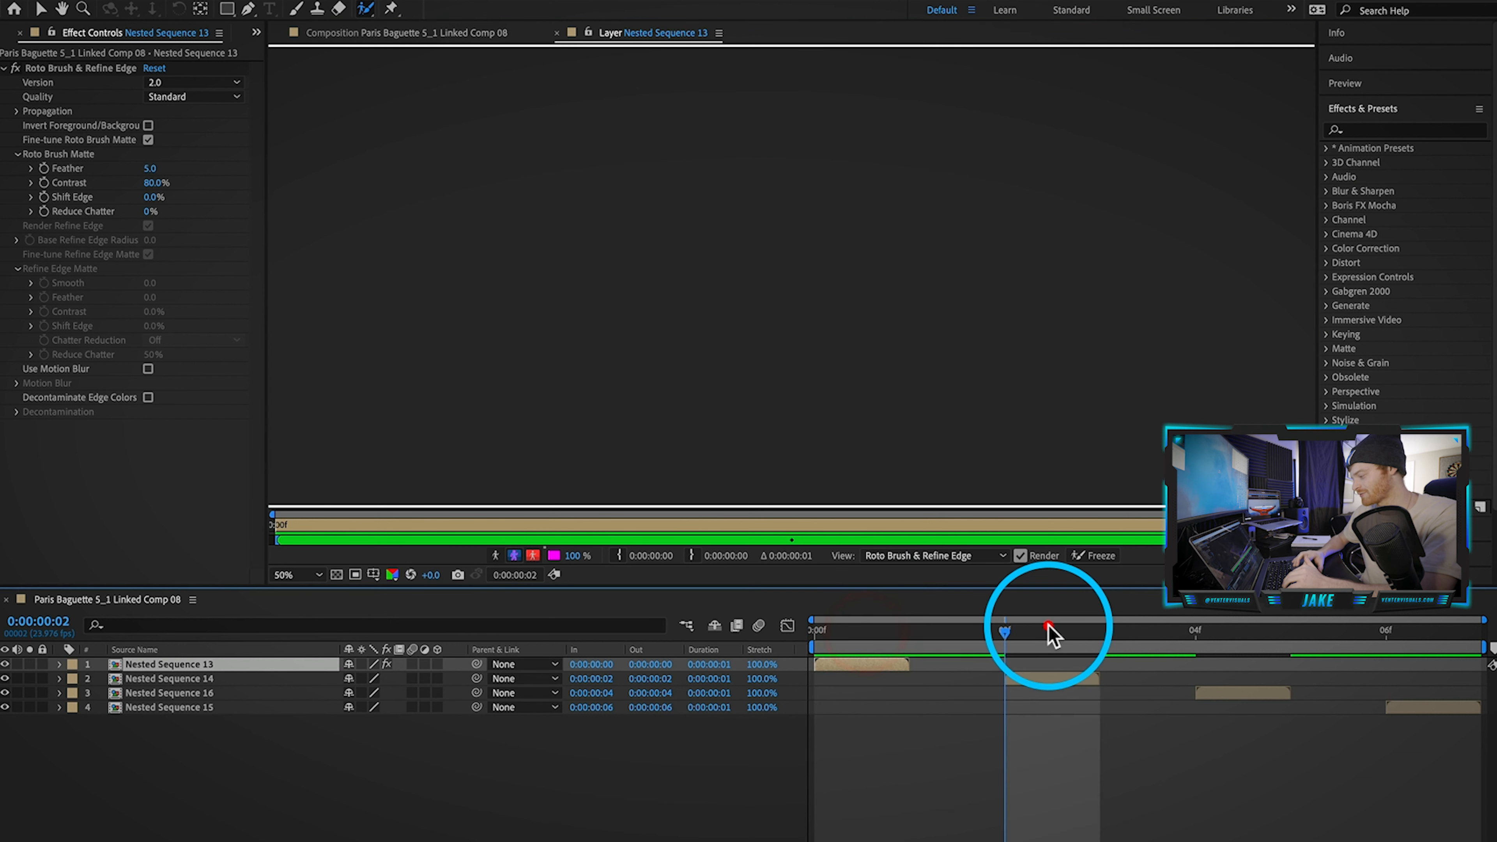
pyautogui.click(1049, 681)
pyautogui.doubleClick(1047, 681)
pyautogui.moveTo(752, 205)
pyautogui.mouseDown()
pyautogui.moveTo(729, 267)
pyautogui.moveTo(736, 392)
pyautogui.mouseUp()
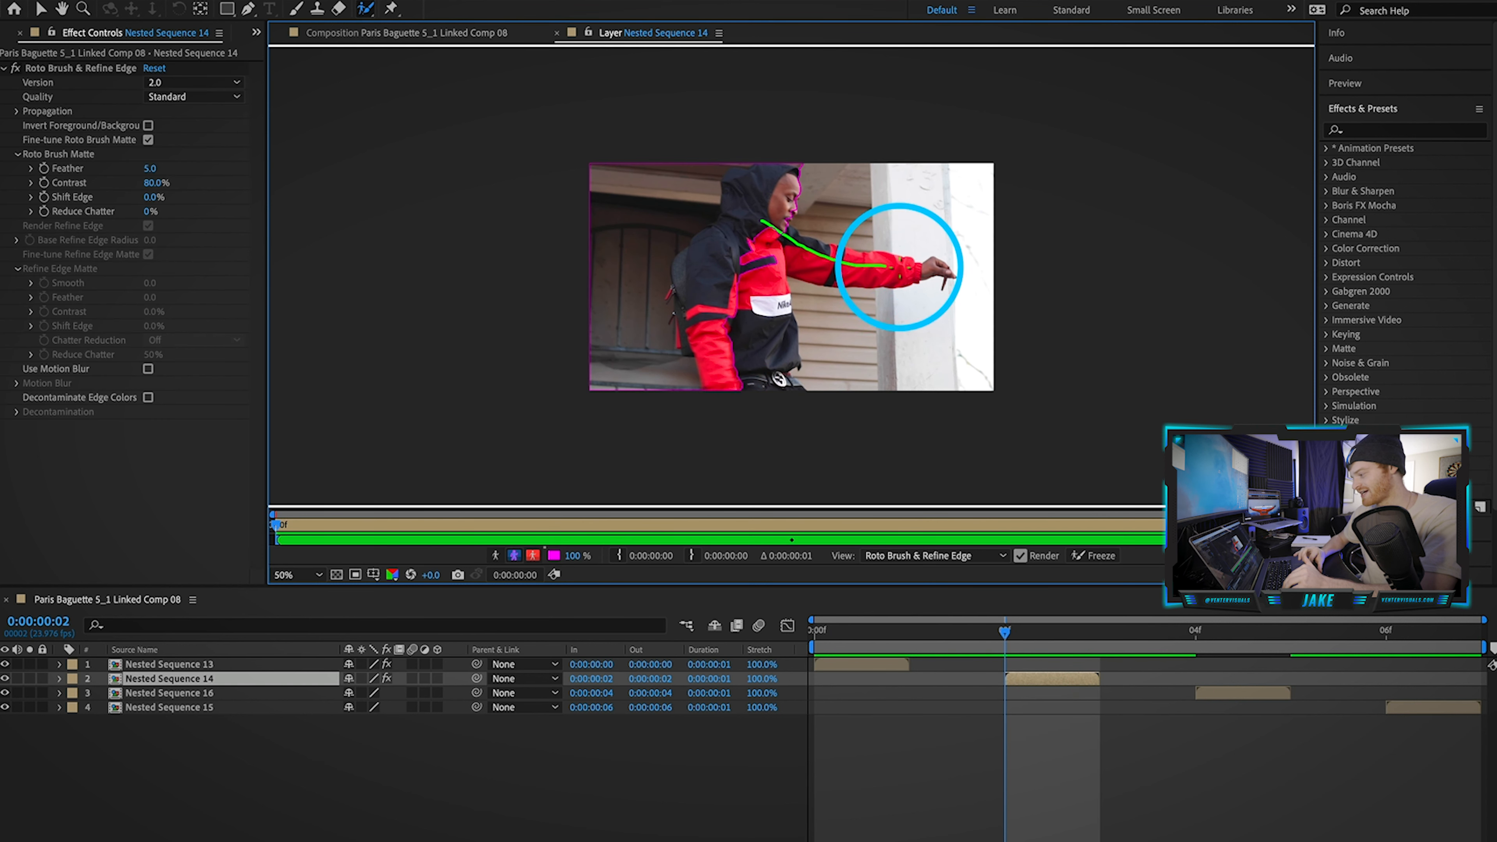
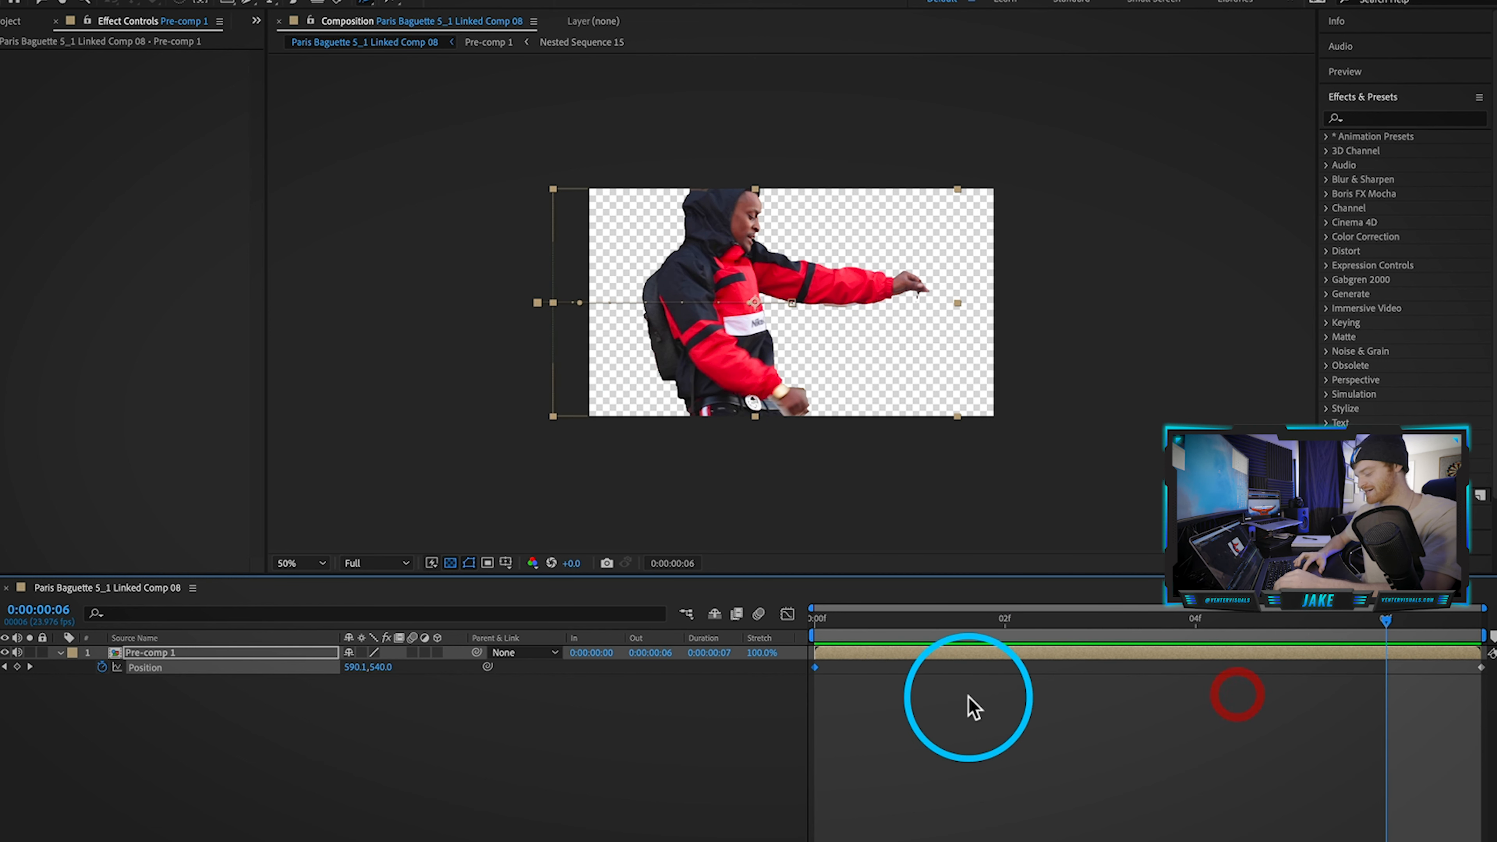
# Step: Deselect Pre-comp 1 in After Effects and switch back to Premiere Pro
pyautogui.click(967, 756)
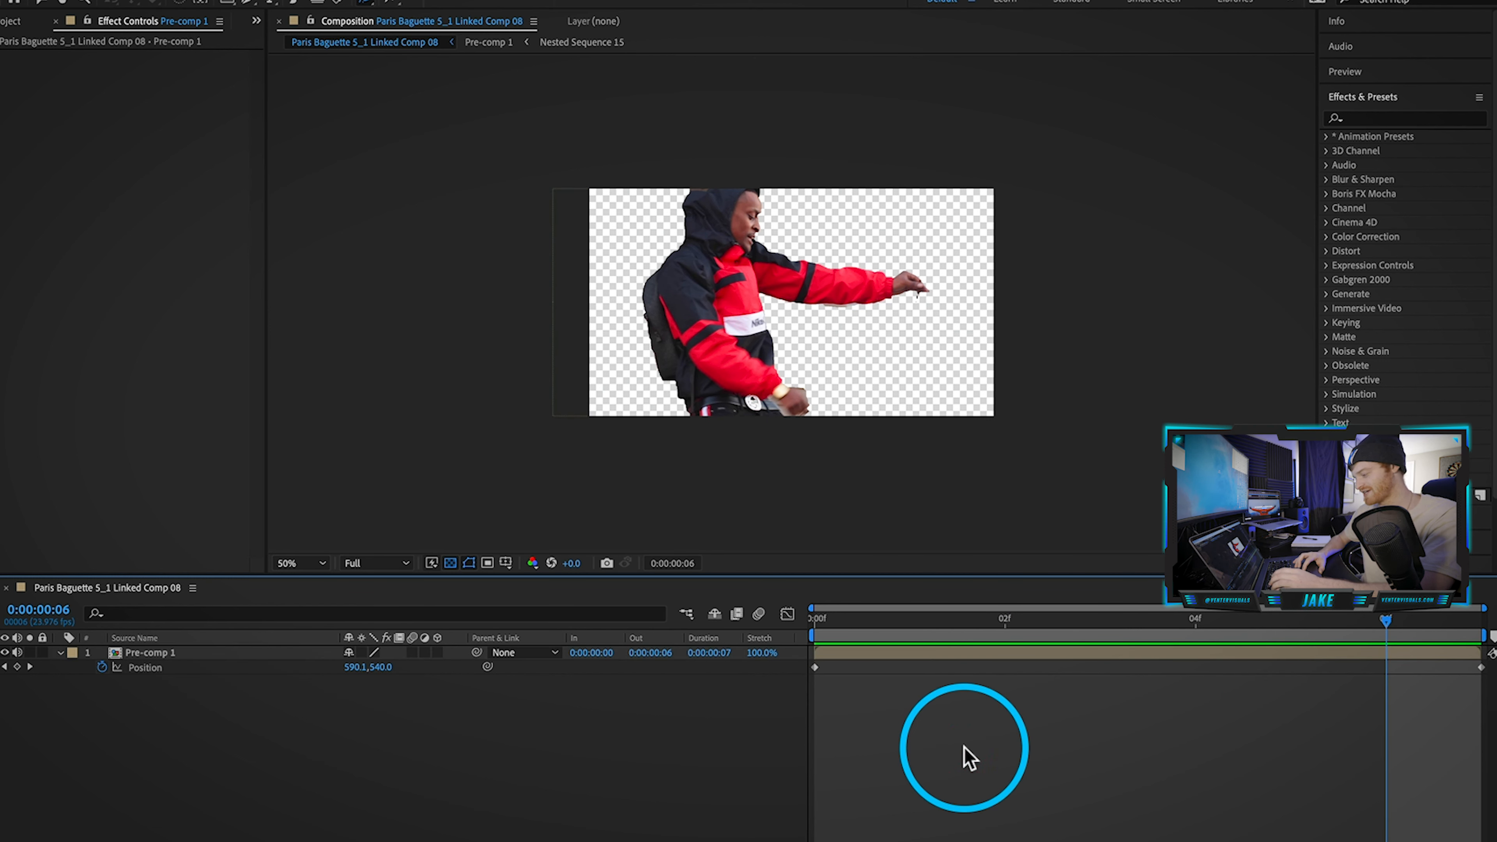
pyautogui.click(1001, 827)
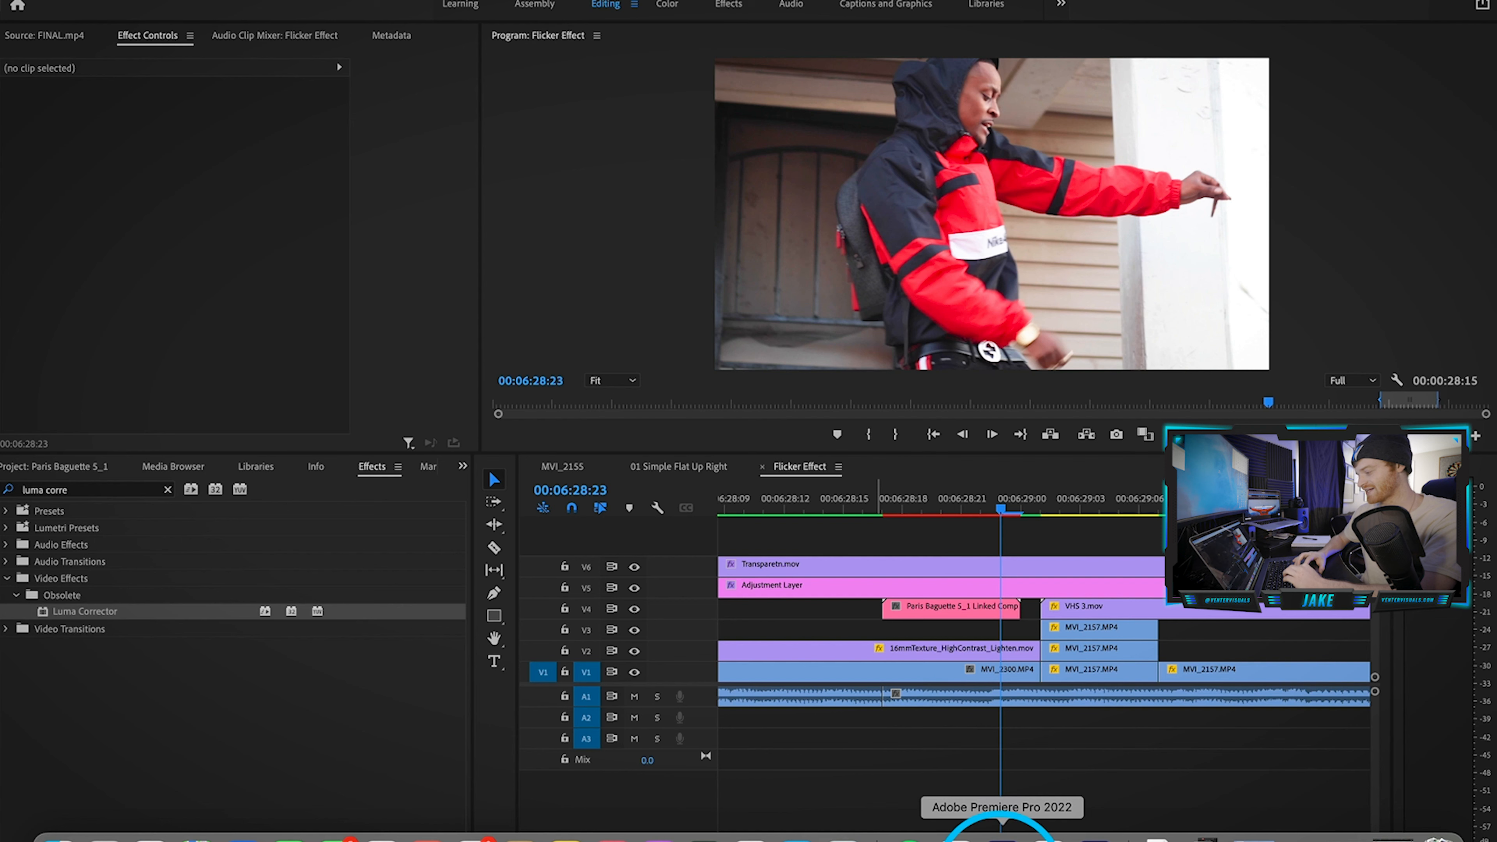
# Step: Play the flicker edit with the linked comp clip selected, then replay it from an earlier point
pyautogui.click(989, 593)
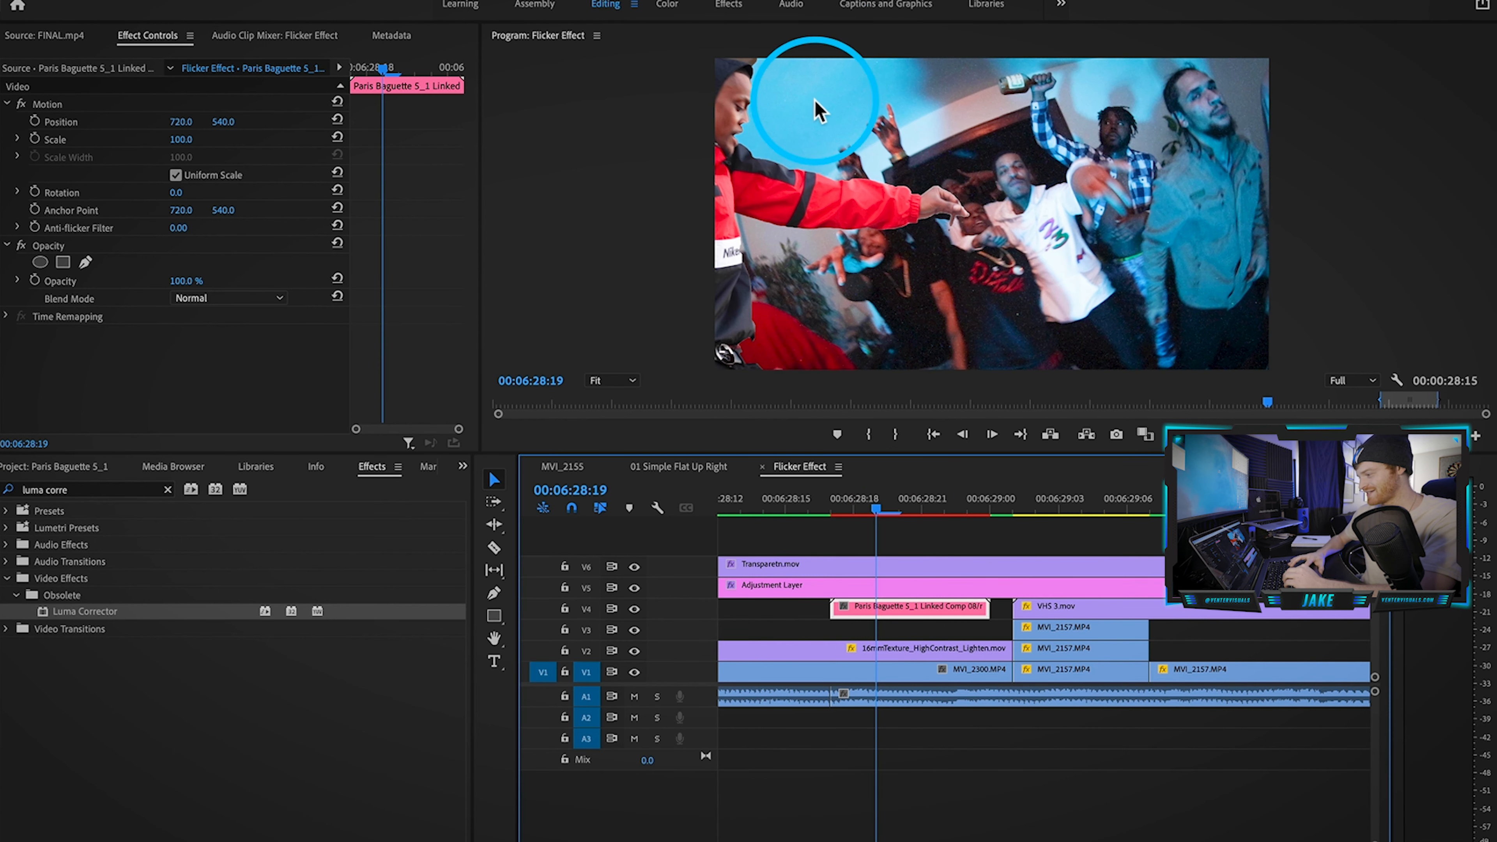
pyautogui.press('space')
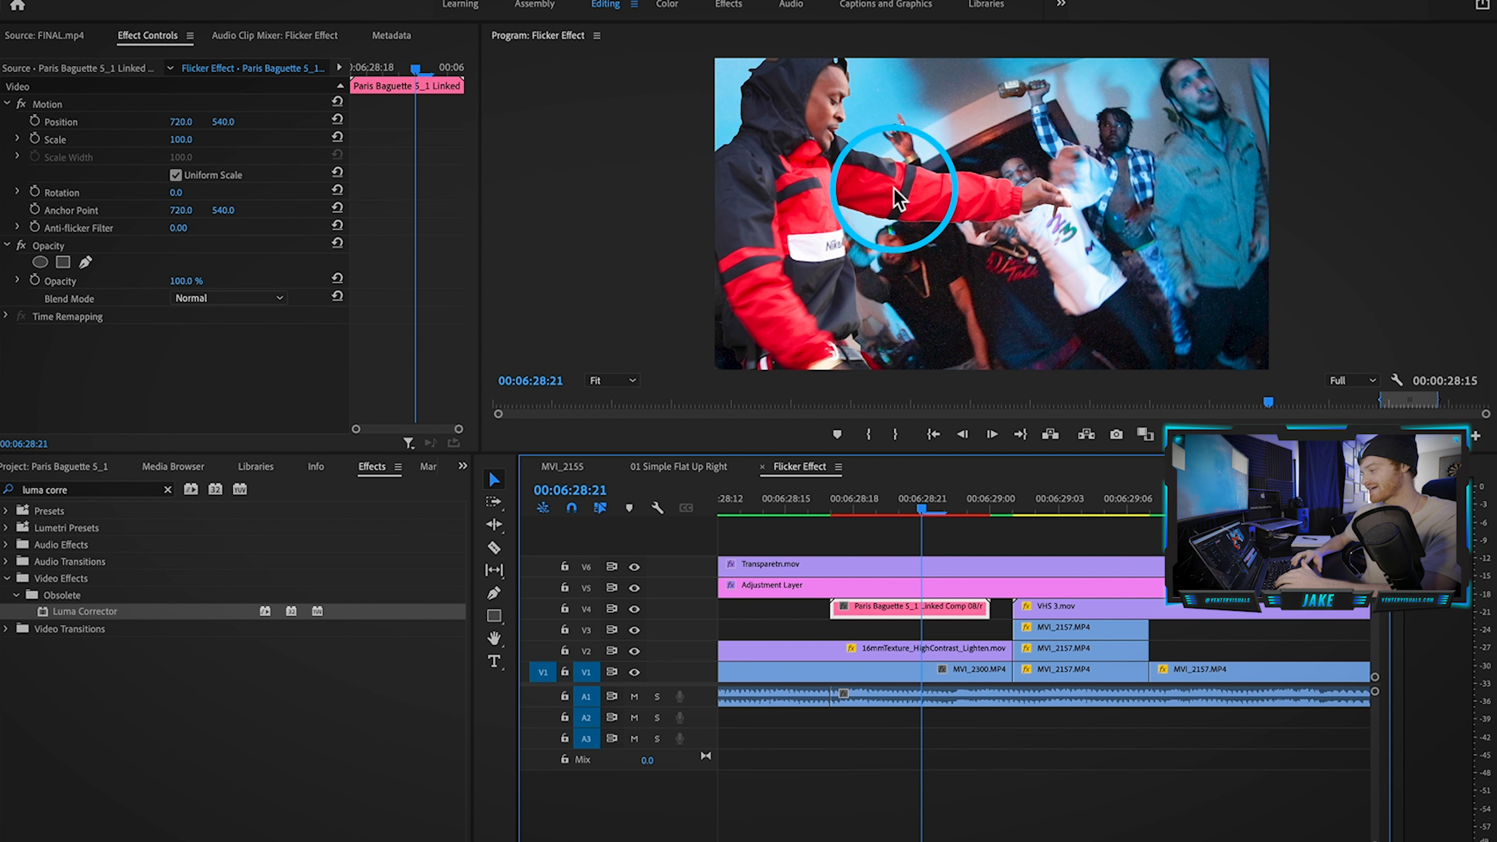
pyautogui.scroll(-1, 858, 702)
pyautogui.scroll(-3, 859, 703)
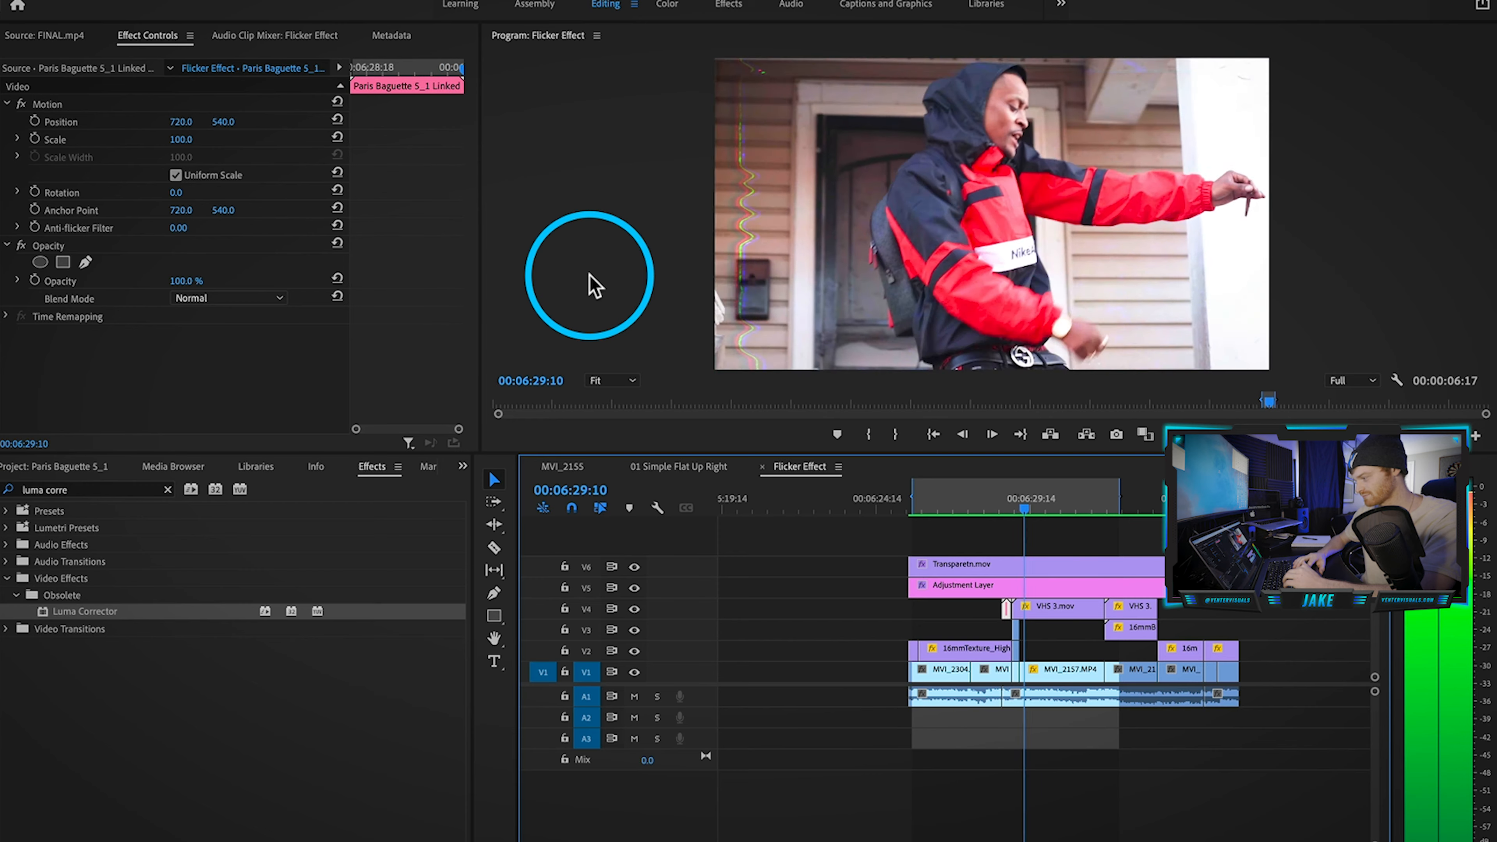
pyautogui.press('space')
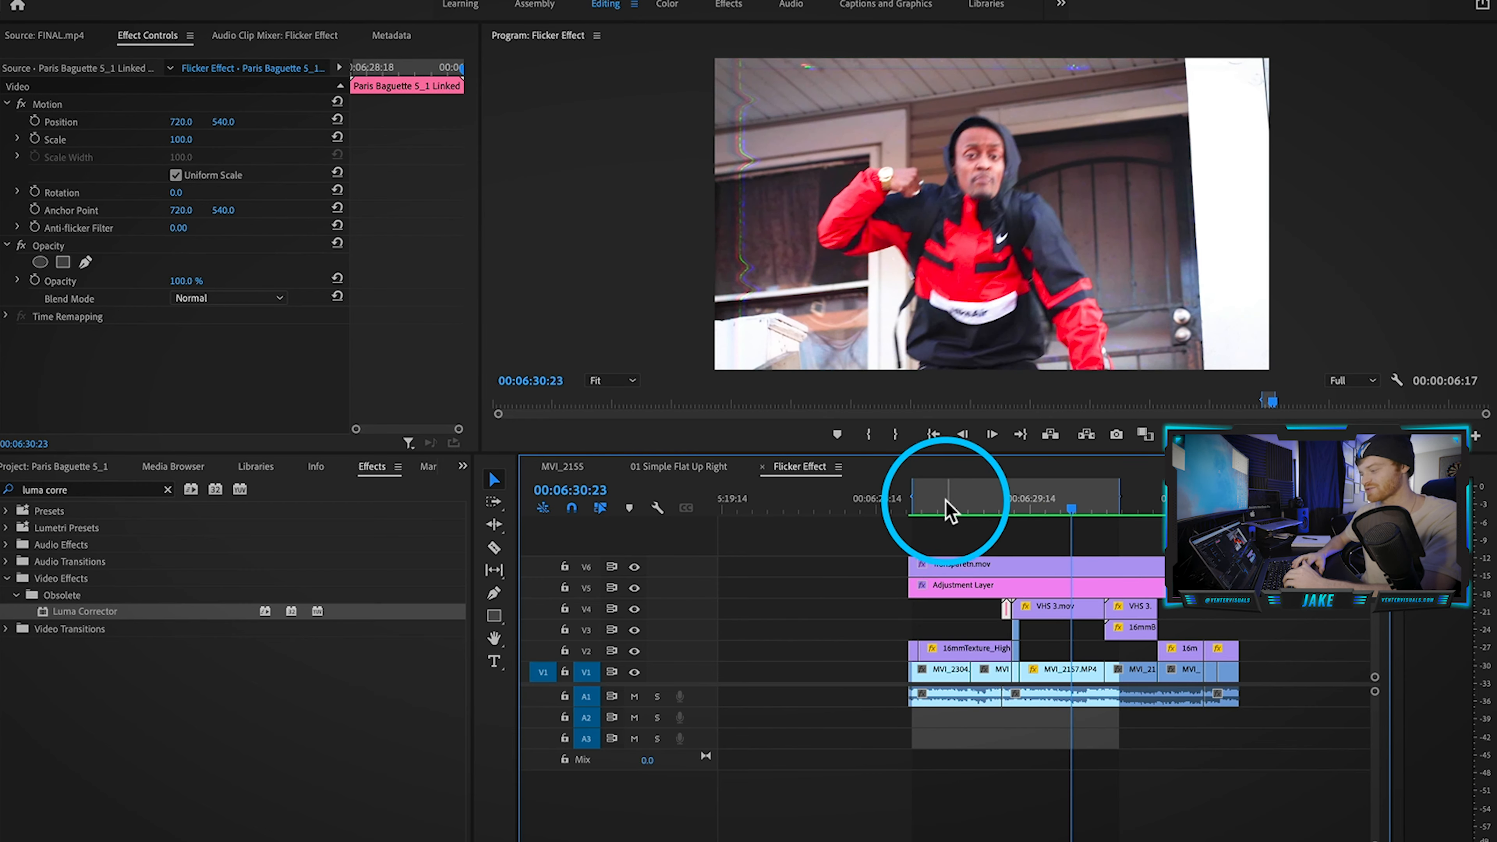
pyautogui.click(942, 510)
pyautogui.press('space')
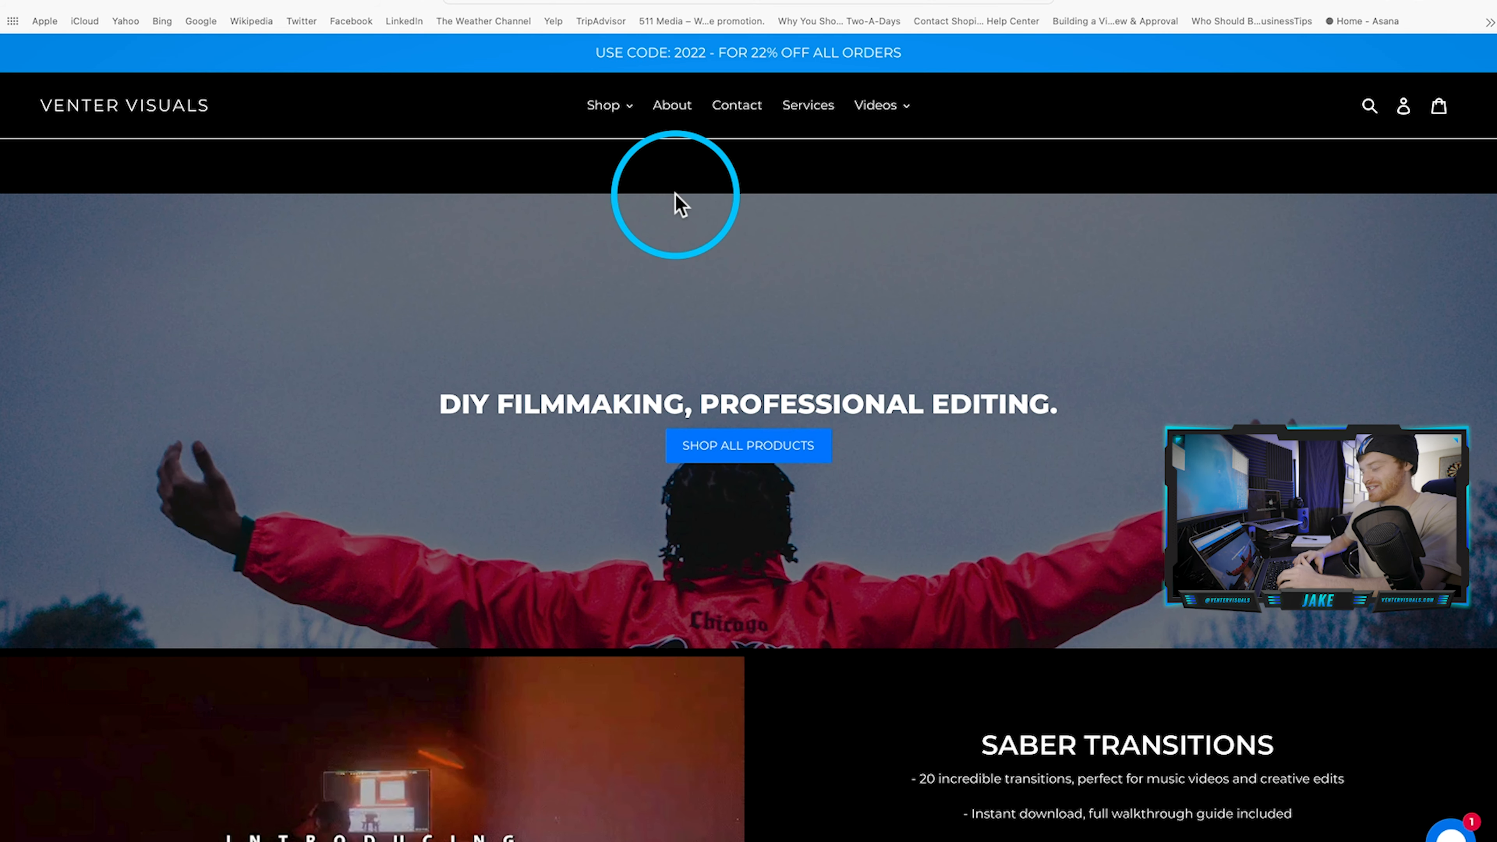
# Step: On the Shop's Free Pack page, submit an e-mail address to get the free pack
pyautogui.click(633, 116)
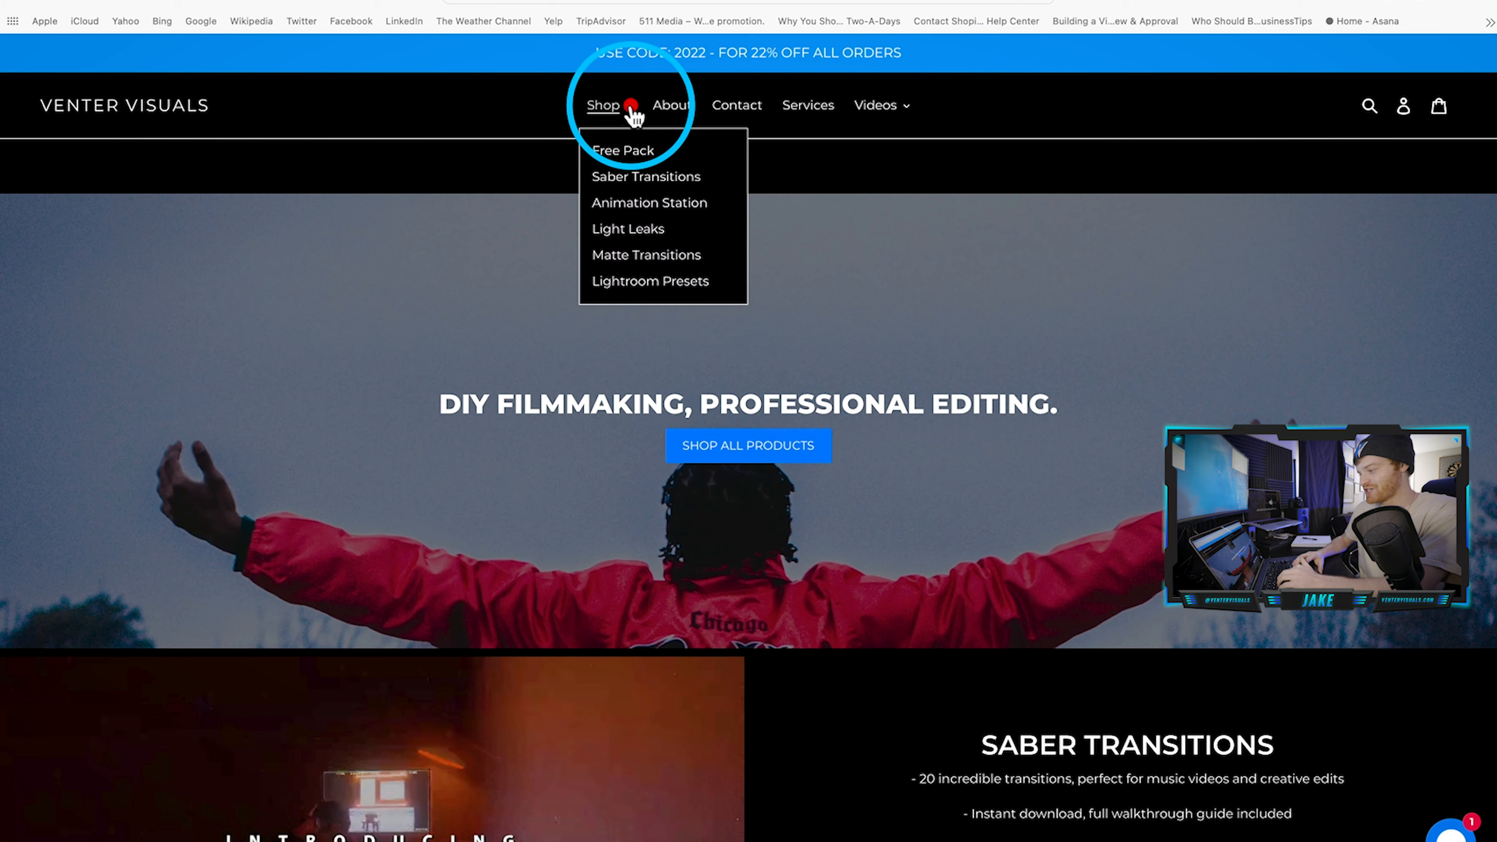
pyautogui.click(625, 147)
pyautogui.scroll(-4, 837, 513)
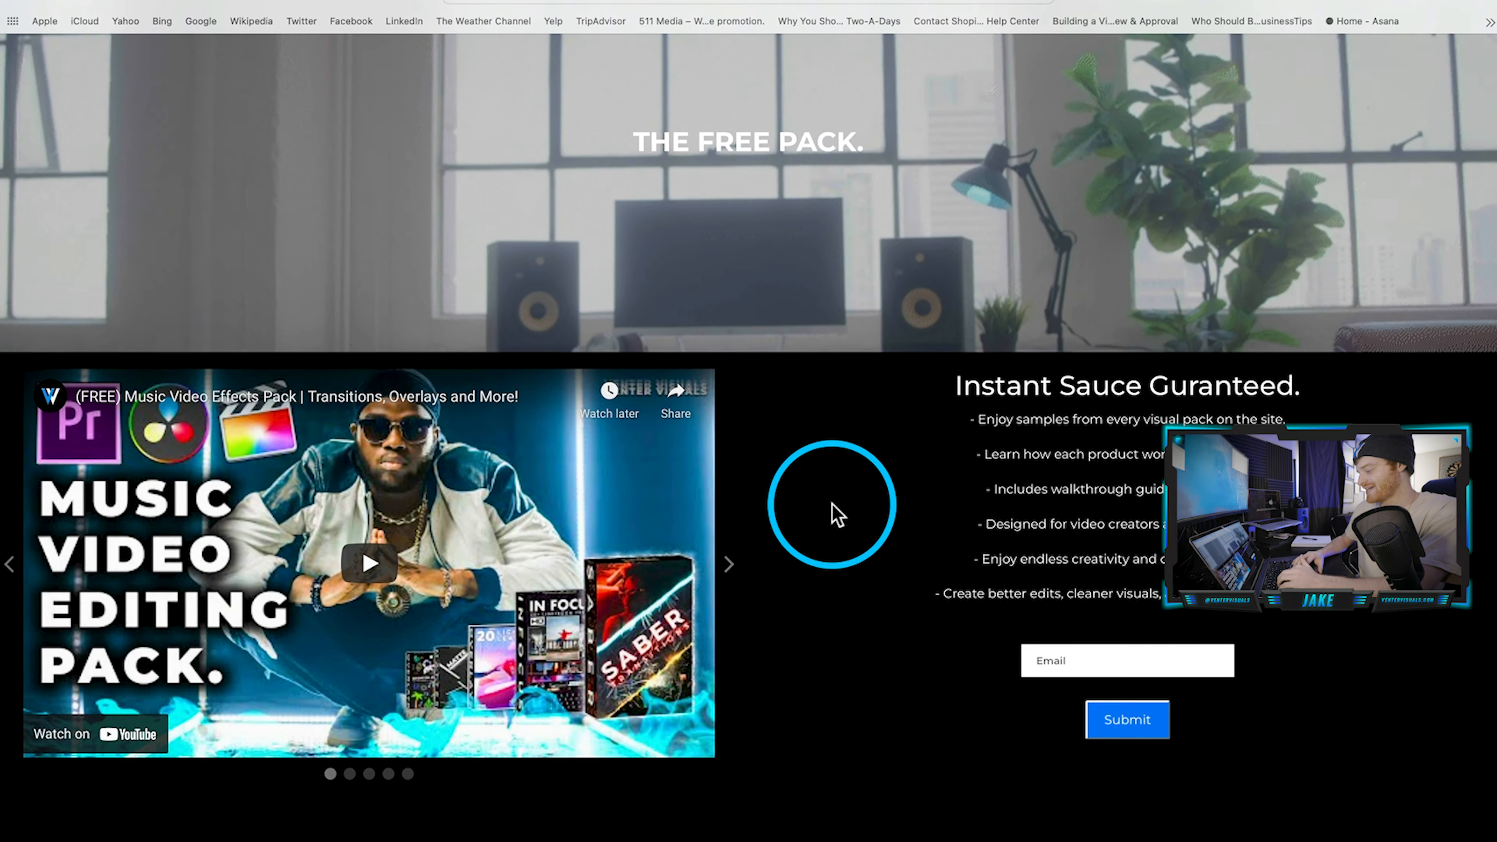
pyautogui.click(1119, 657)
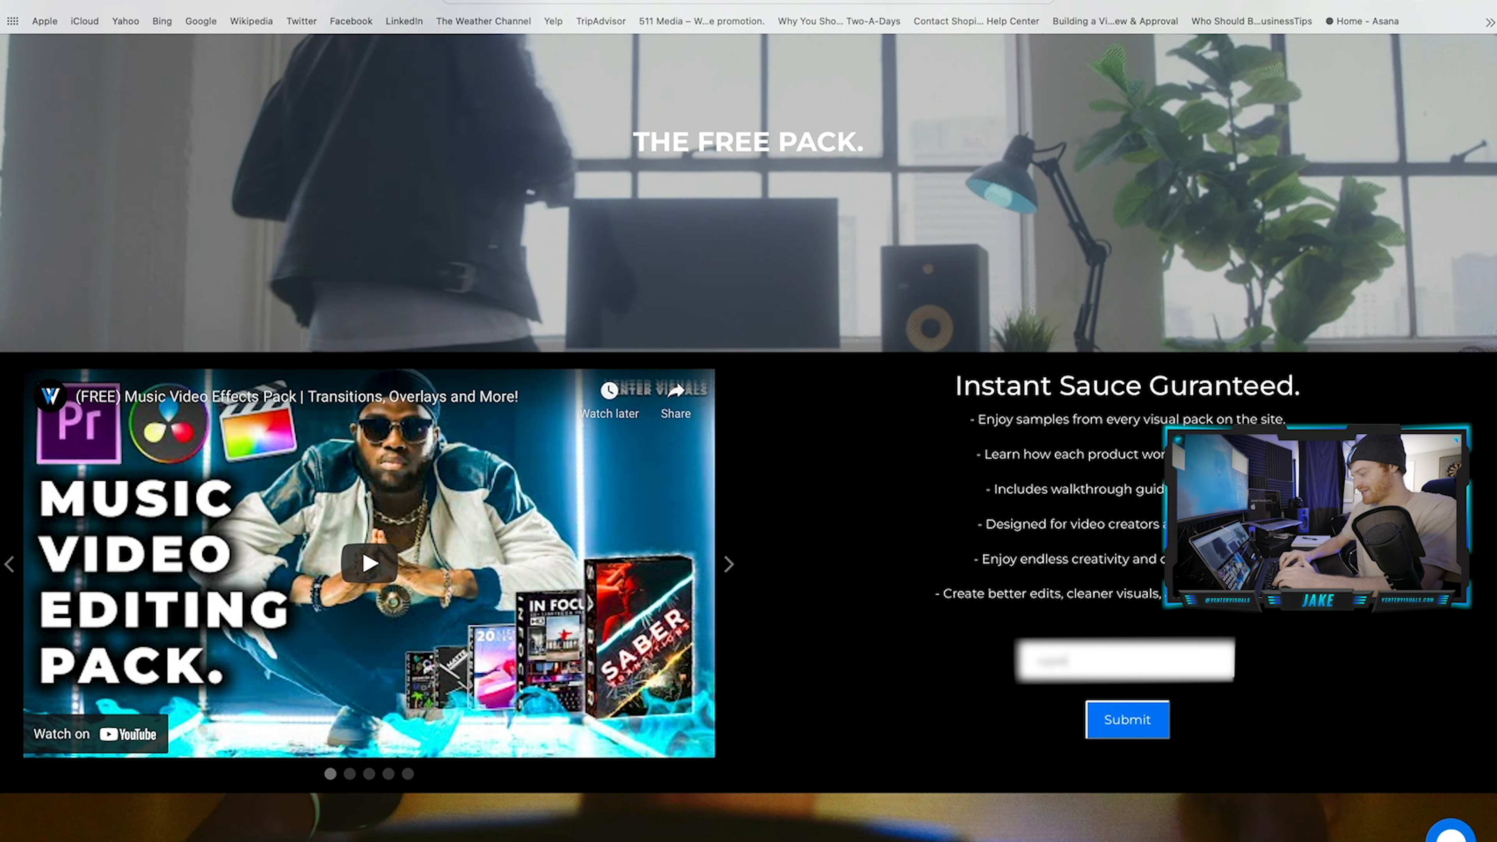
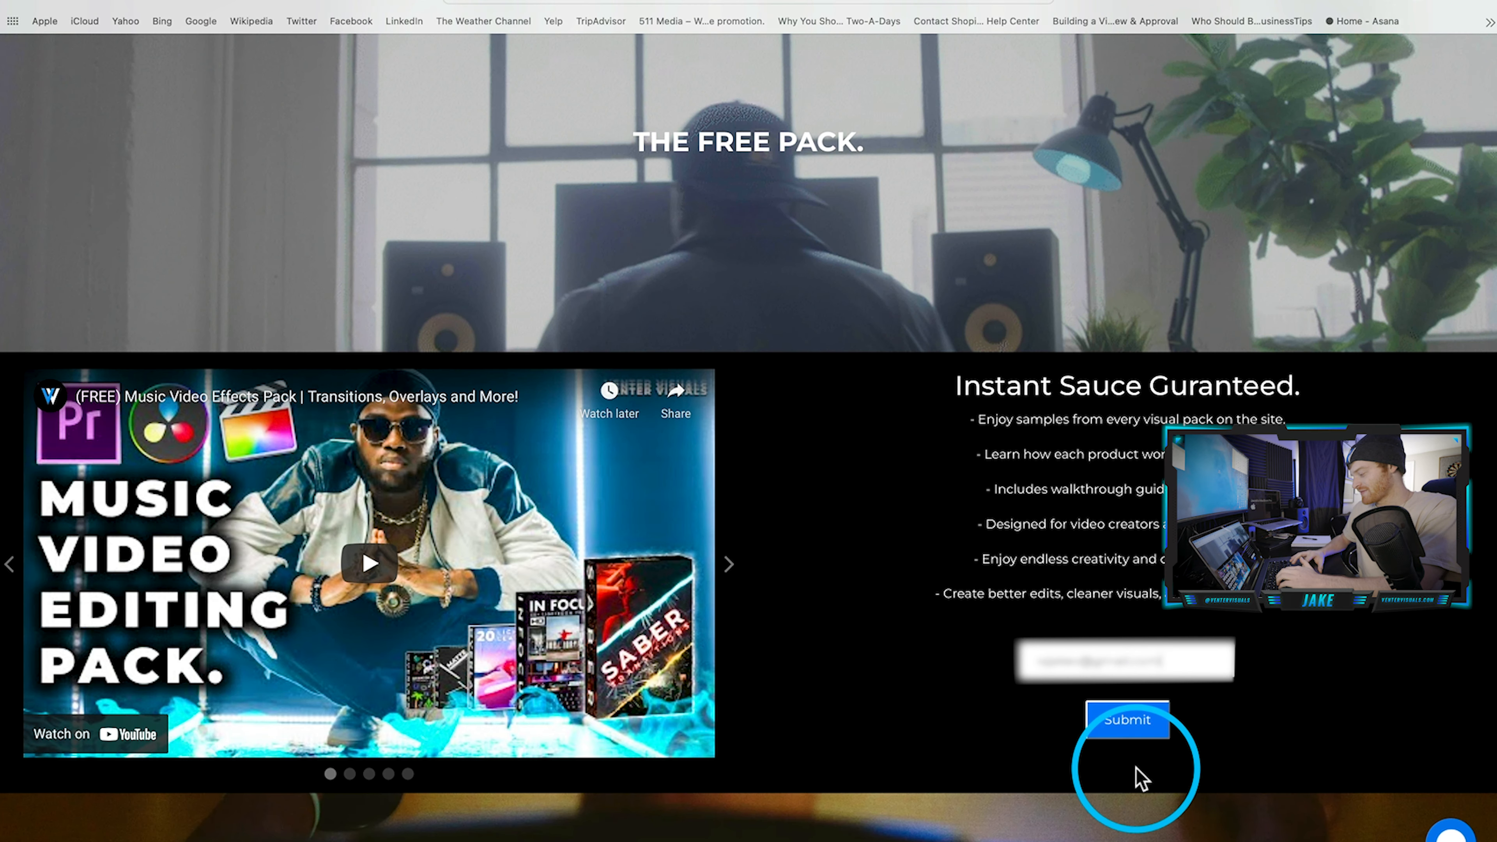
pyautogui.click(1137, 718)
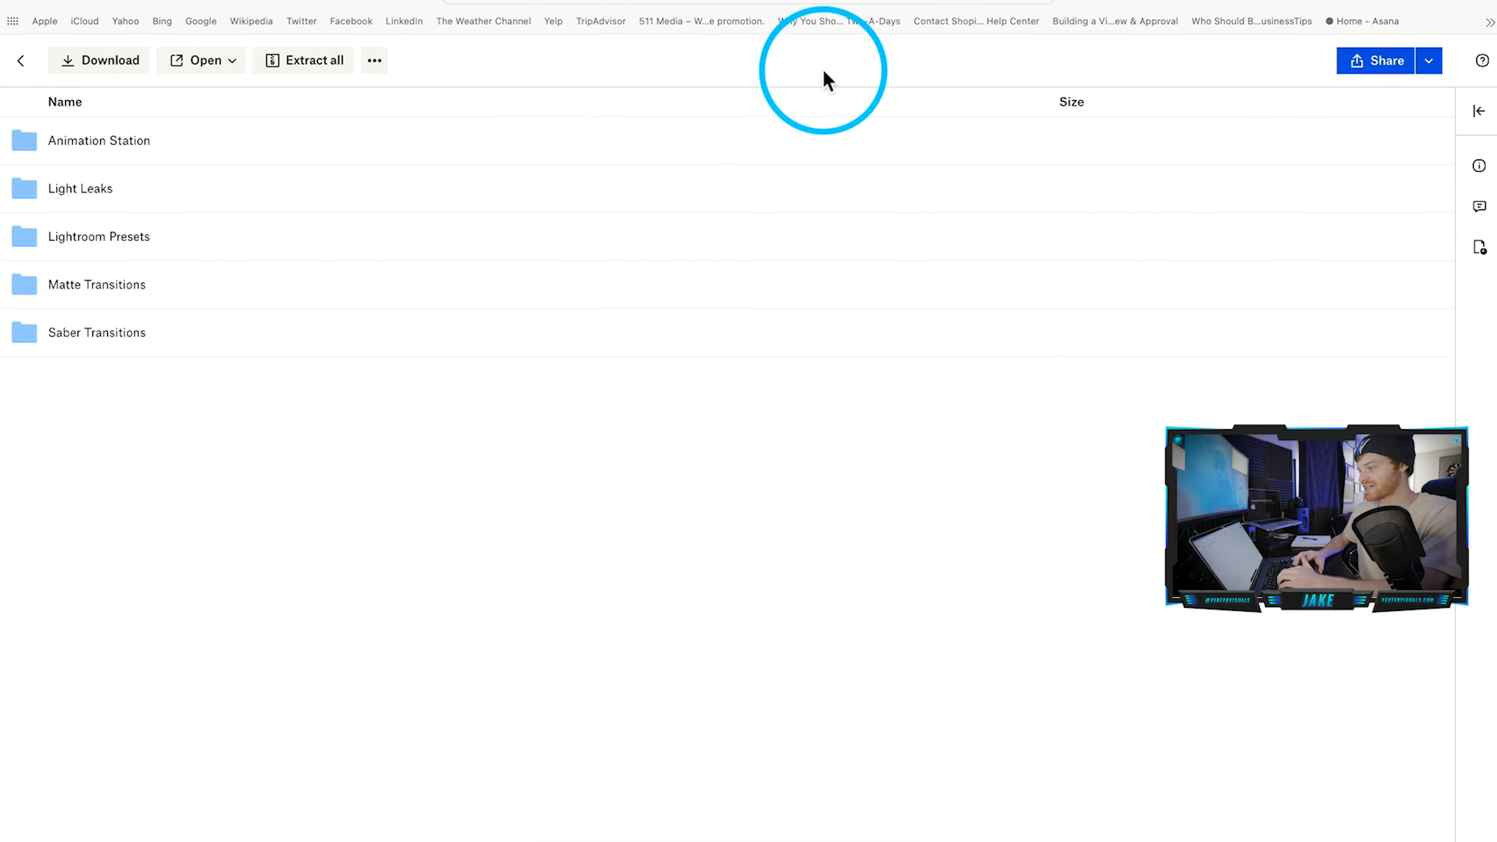
# Step: Open 17.mp4 in the Light Leaks folder and download the pack's files
pyautogui.click(99, 187)
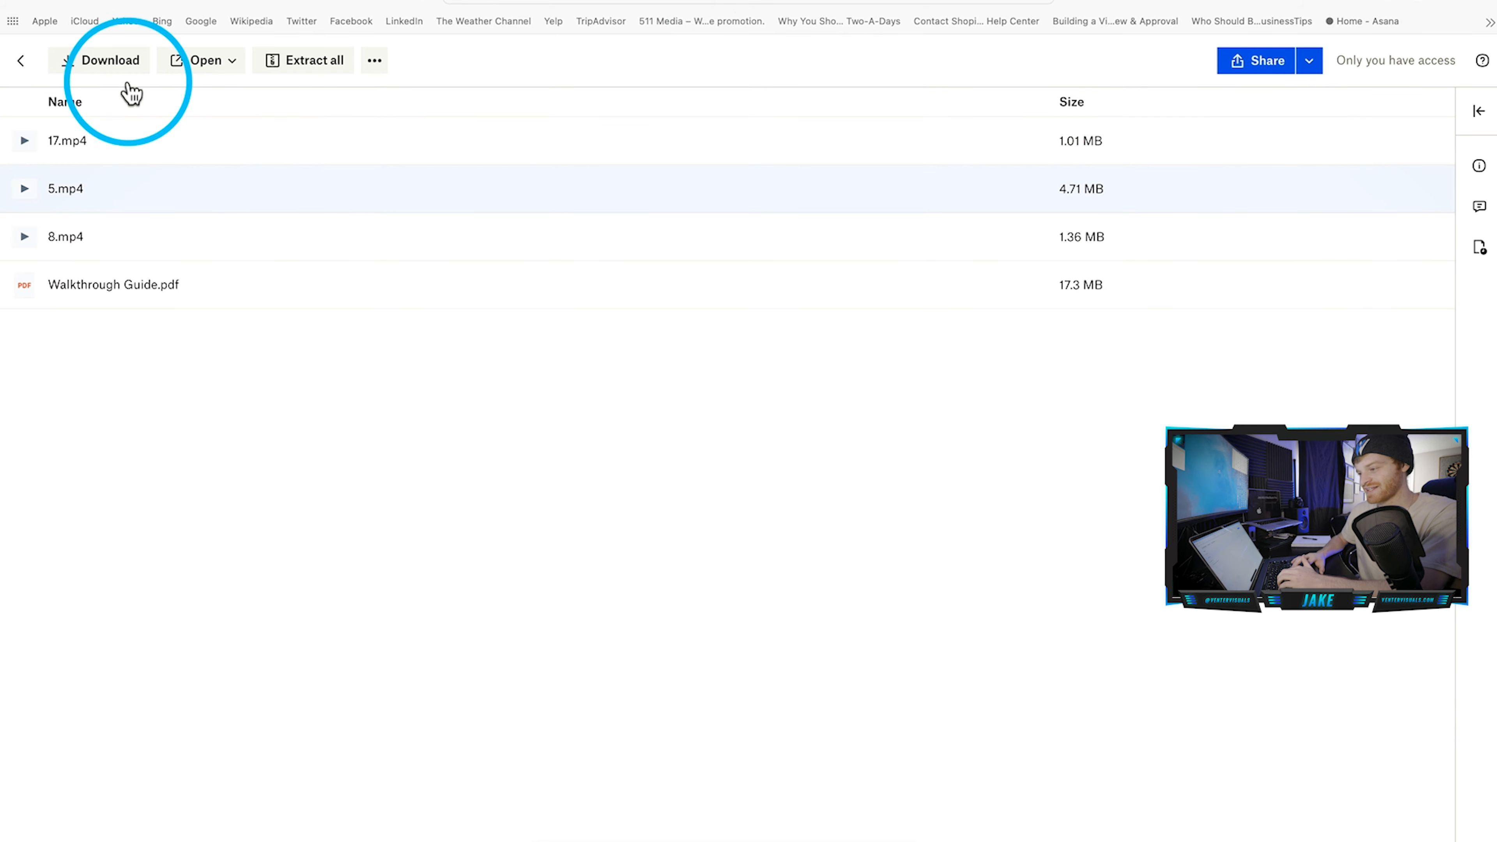
pyautogui.click(139, 142)
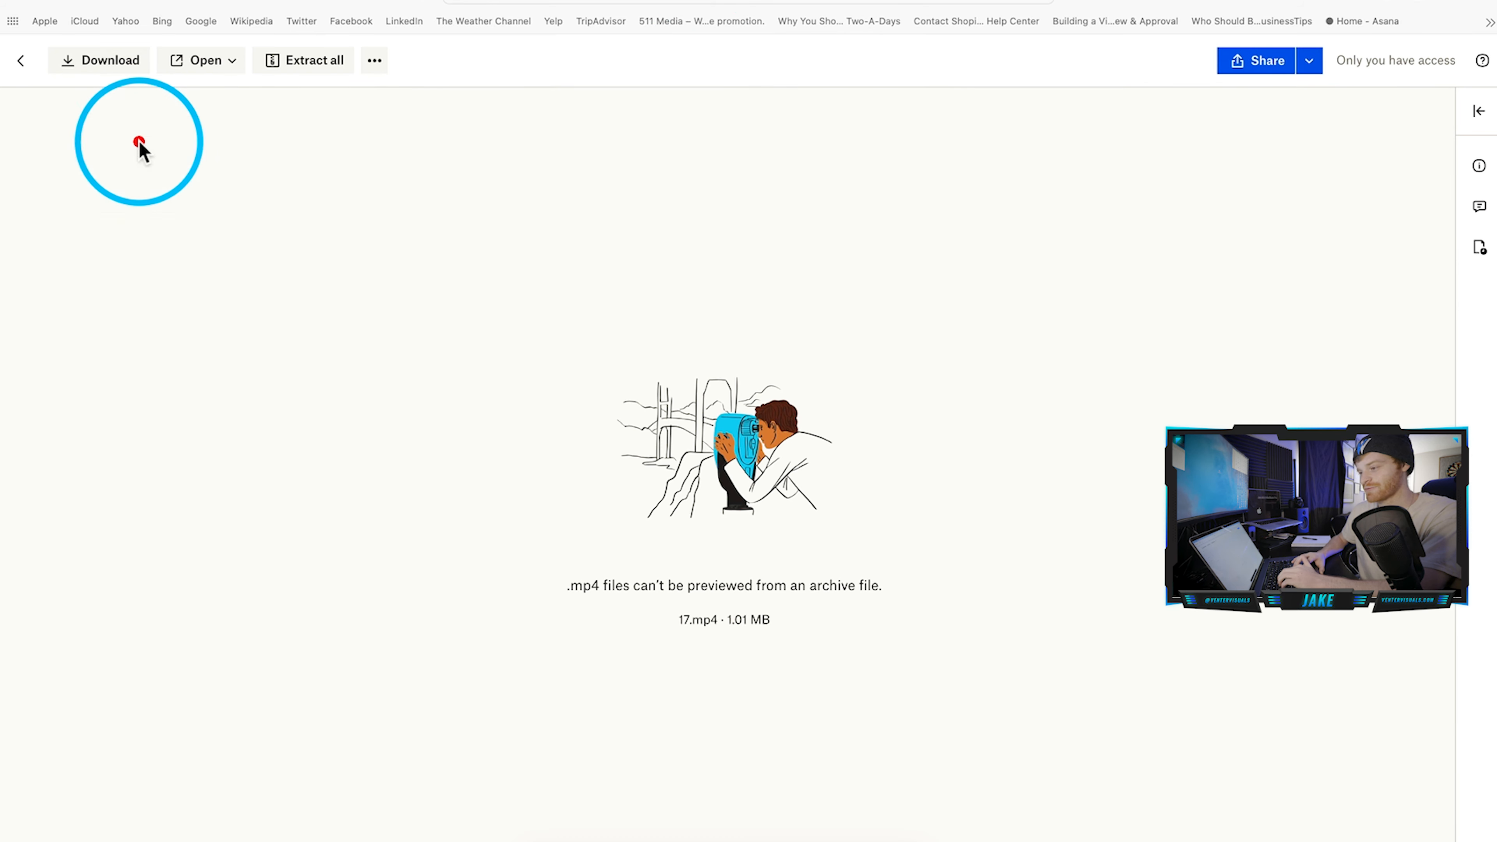
pyautogui.click(115, 66)
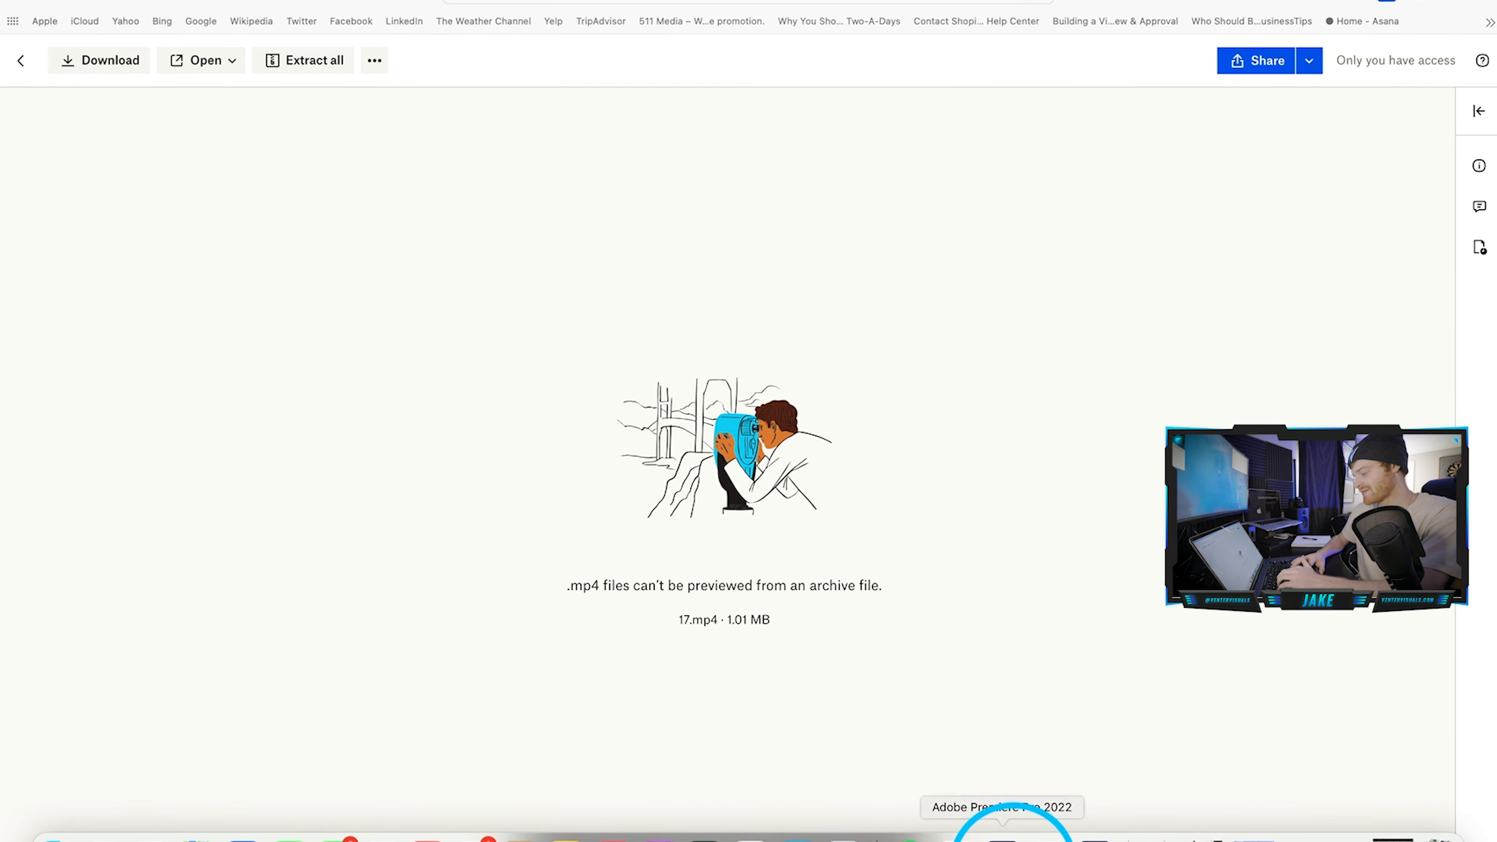
pyautogui.click(1002, 831)
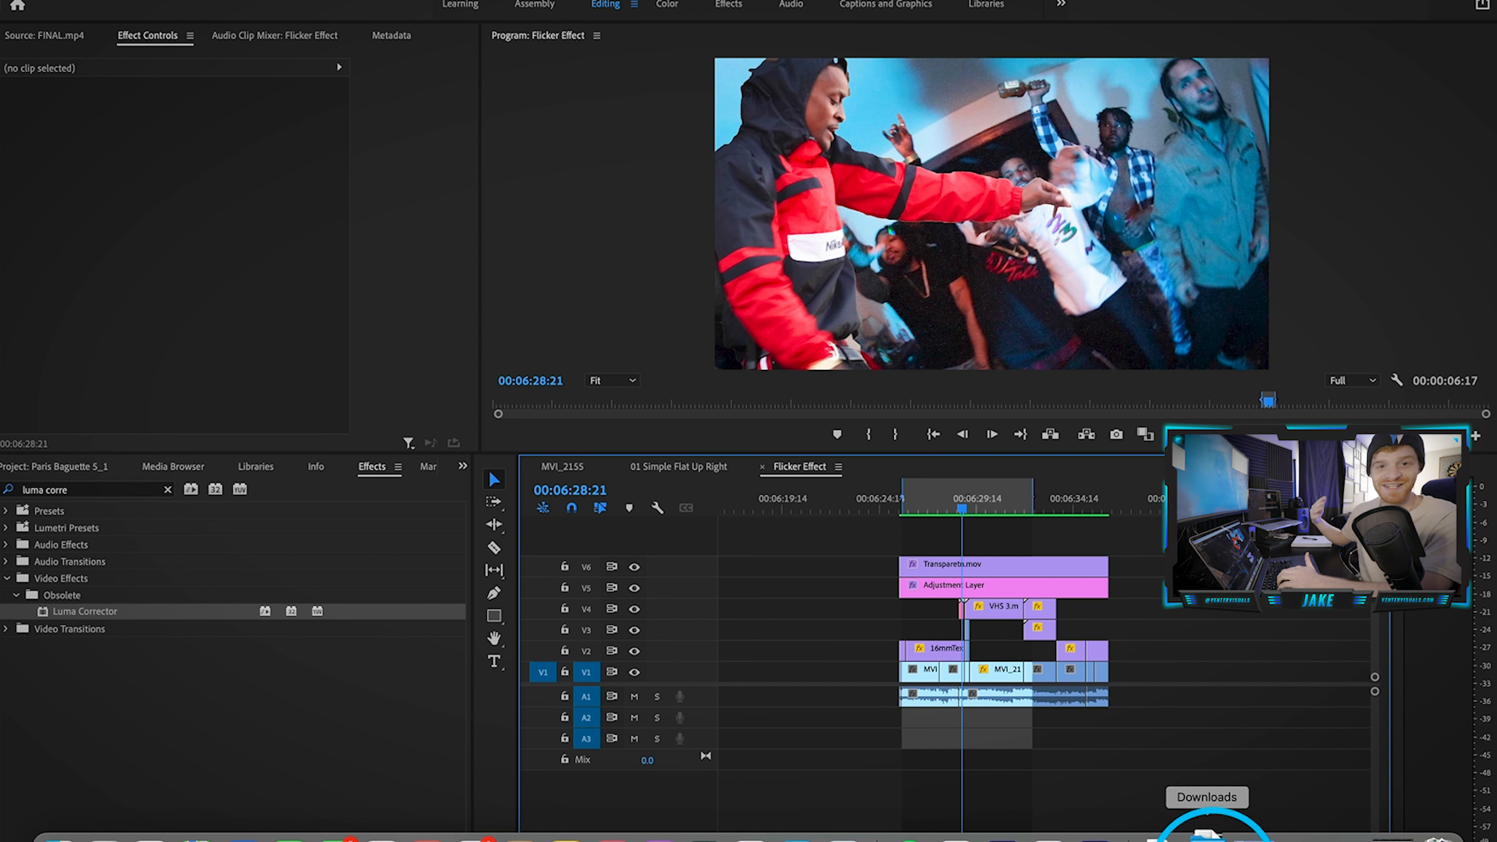
# Step: Open the downloaded Free Visual Pack-3 folder and browse each of its five subfolders
pyautogui.click(1205, 831)
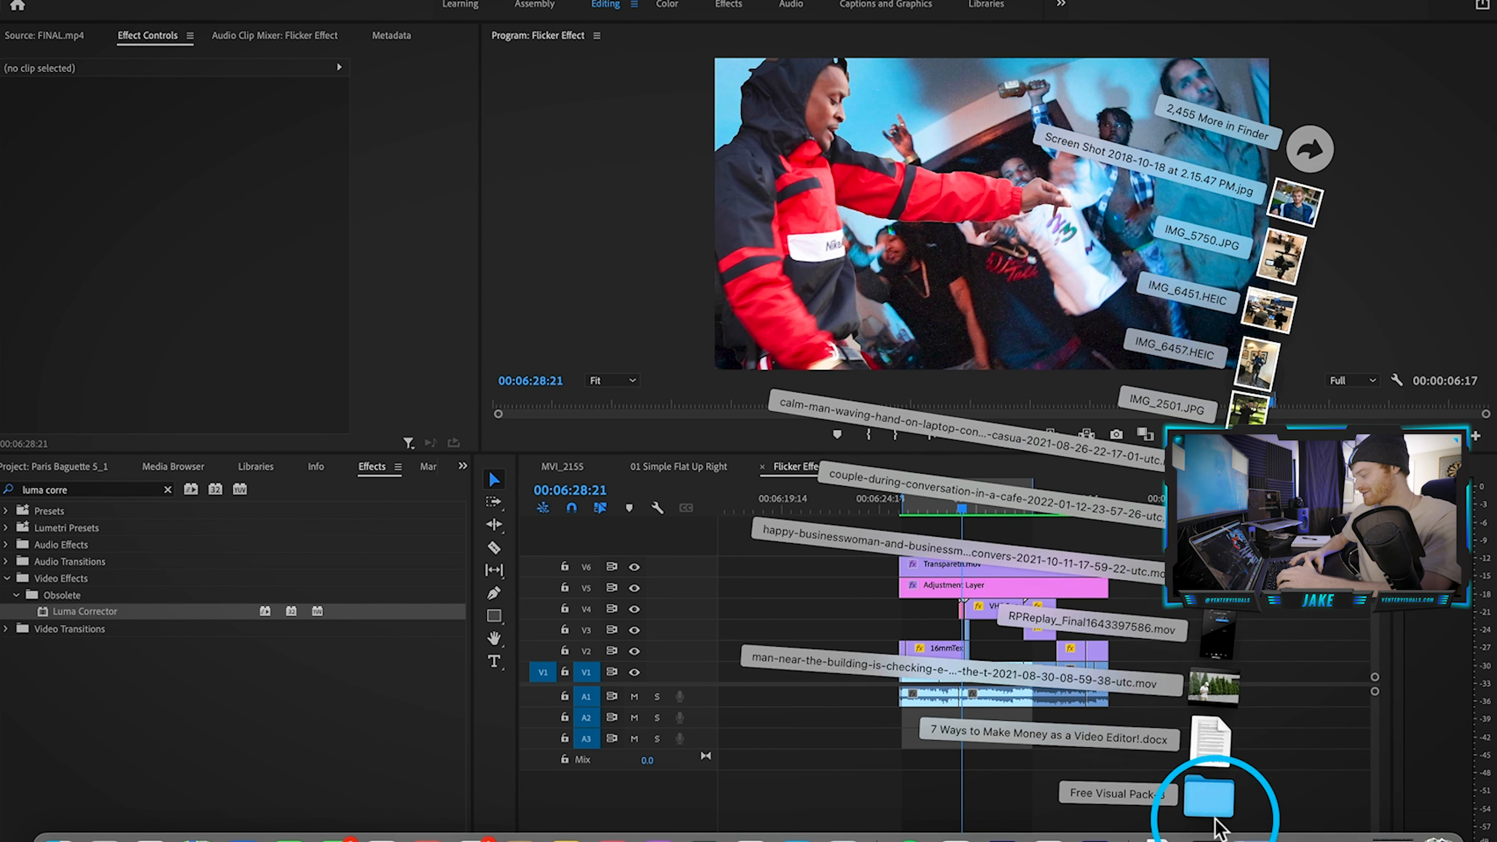
pyautogui.click(1194, 792)
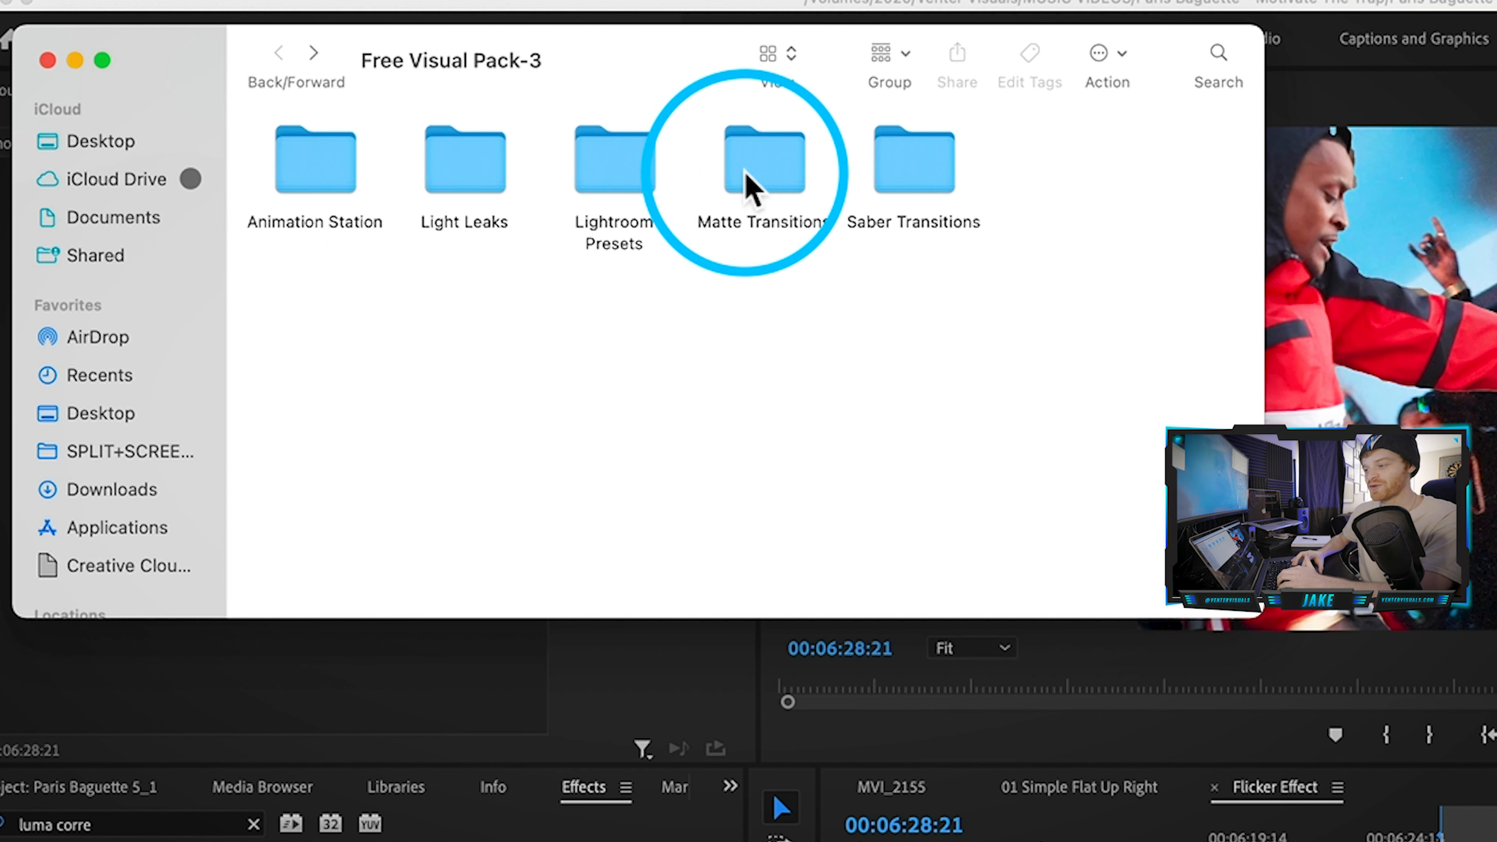
pyautogui.doubleClick(614, 162)
pyautogui.click(281, 53)
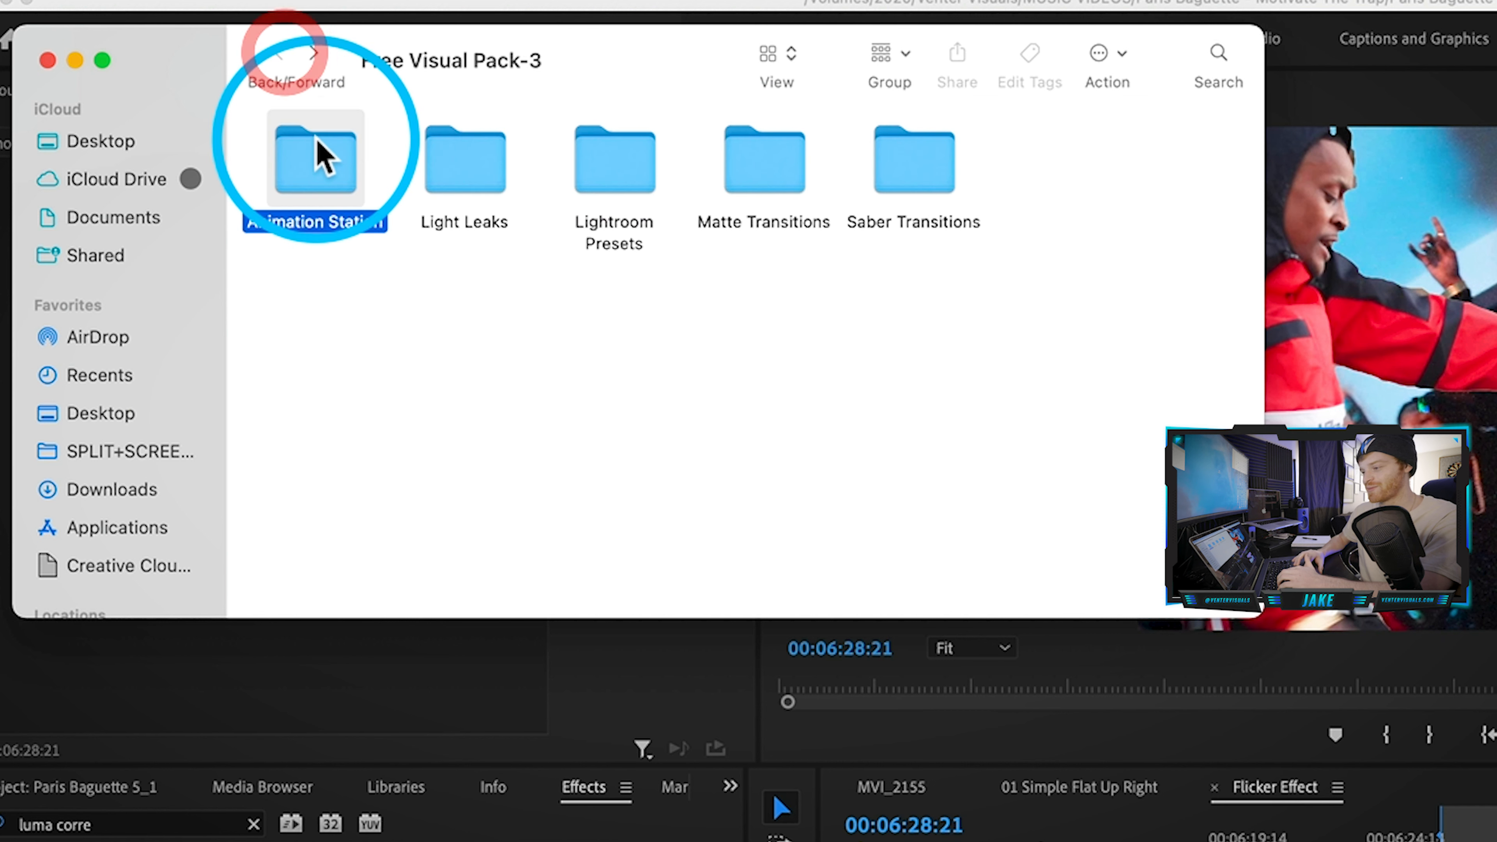
pyautogui.doubleClick(315, 158)
pyautogui.click(279, 54)
pyautogui.doubleClick(489, 168)
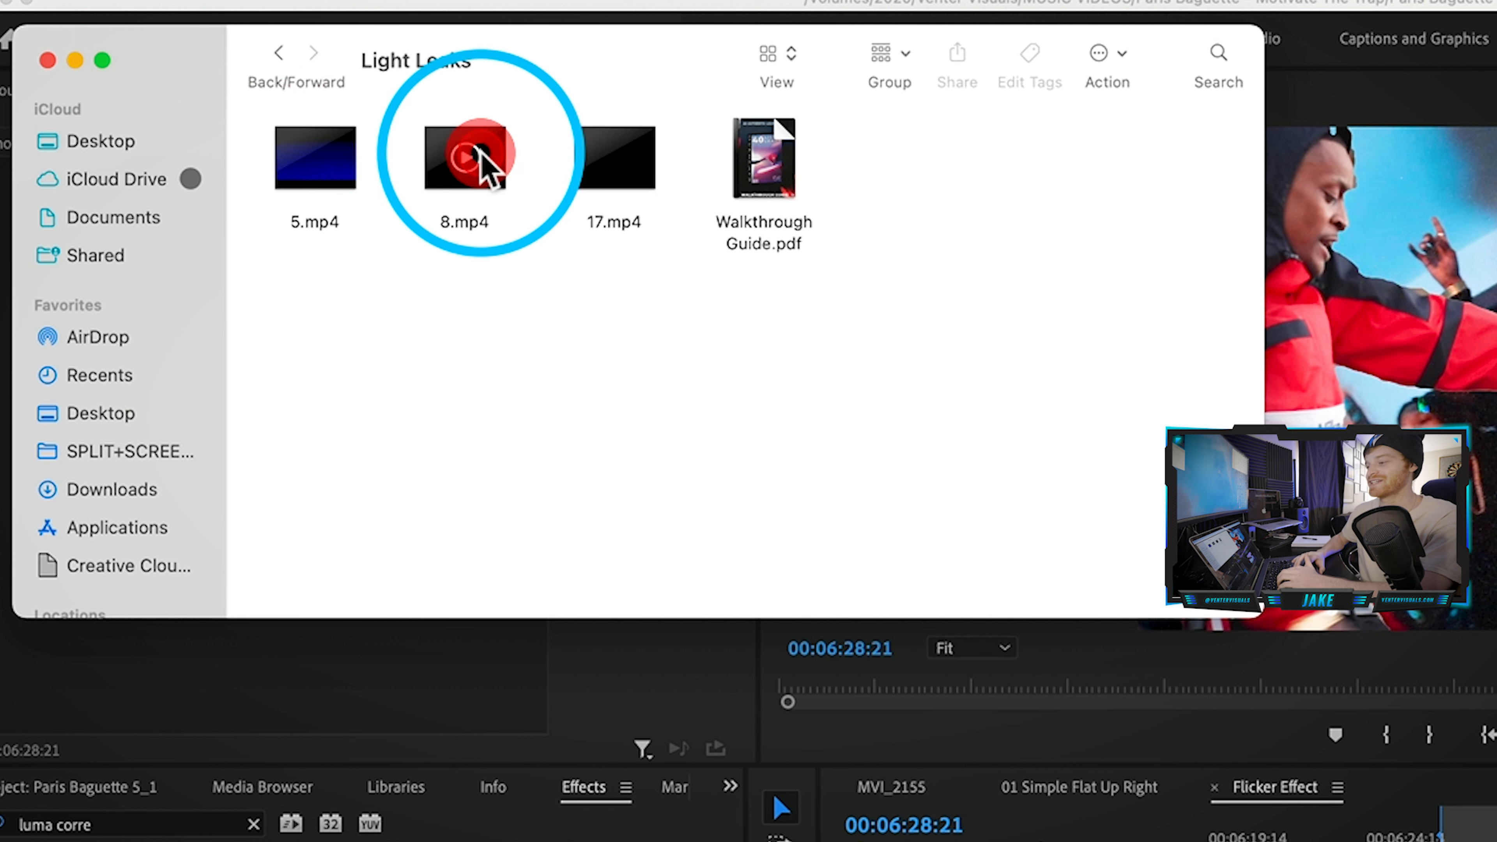
pyautogui.click(278, 54)
pyautogui.doubleClick(764, 160)
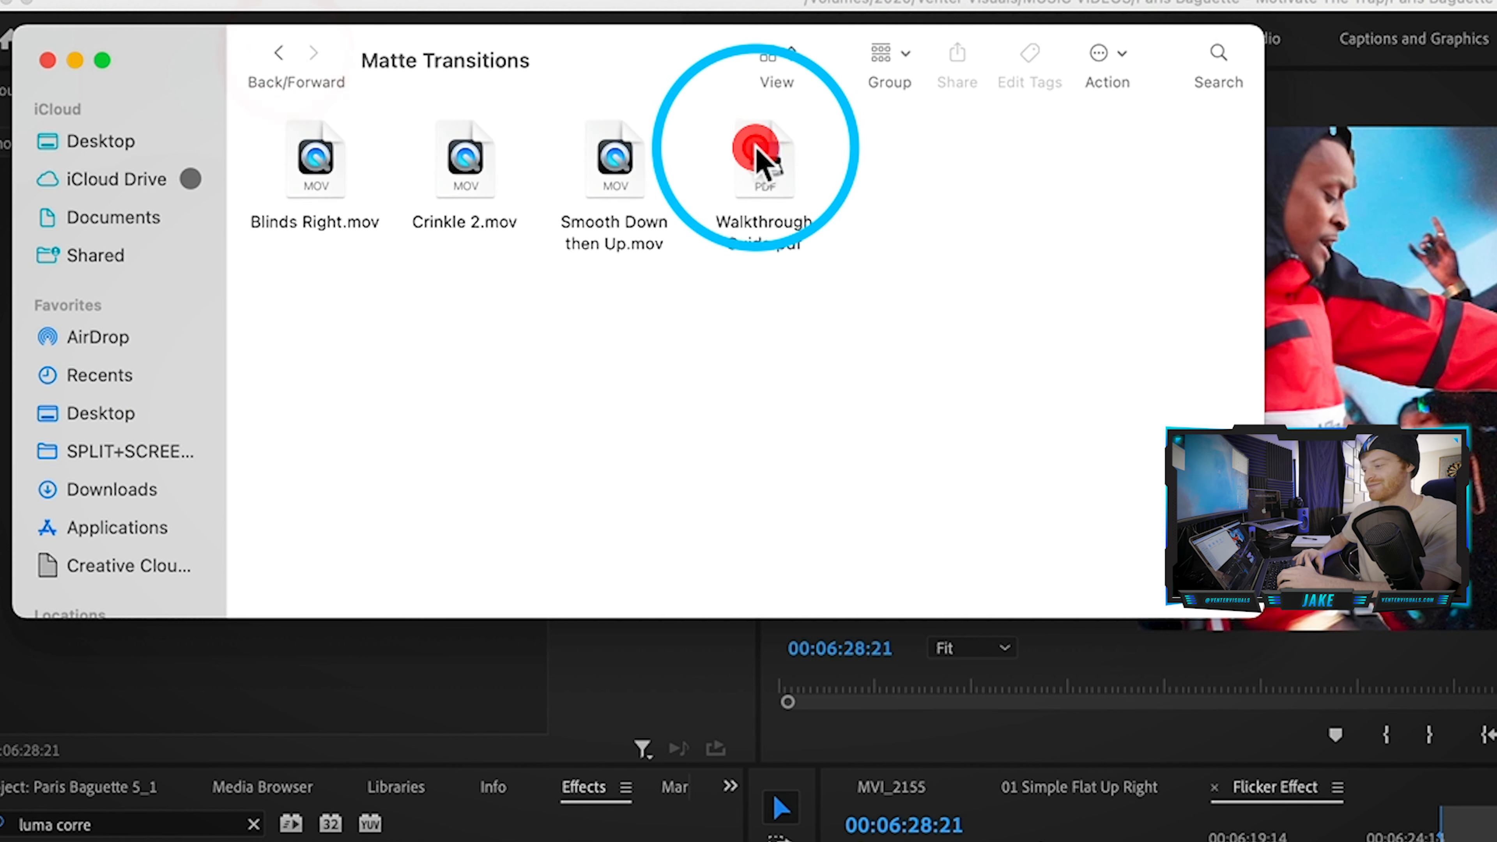
pyautogui.click(279, 54)
pyautogui.doubleClick(907, 160)
pyautogui.click(278, 53)
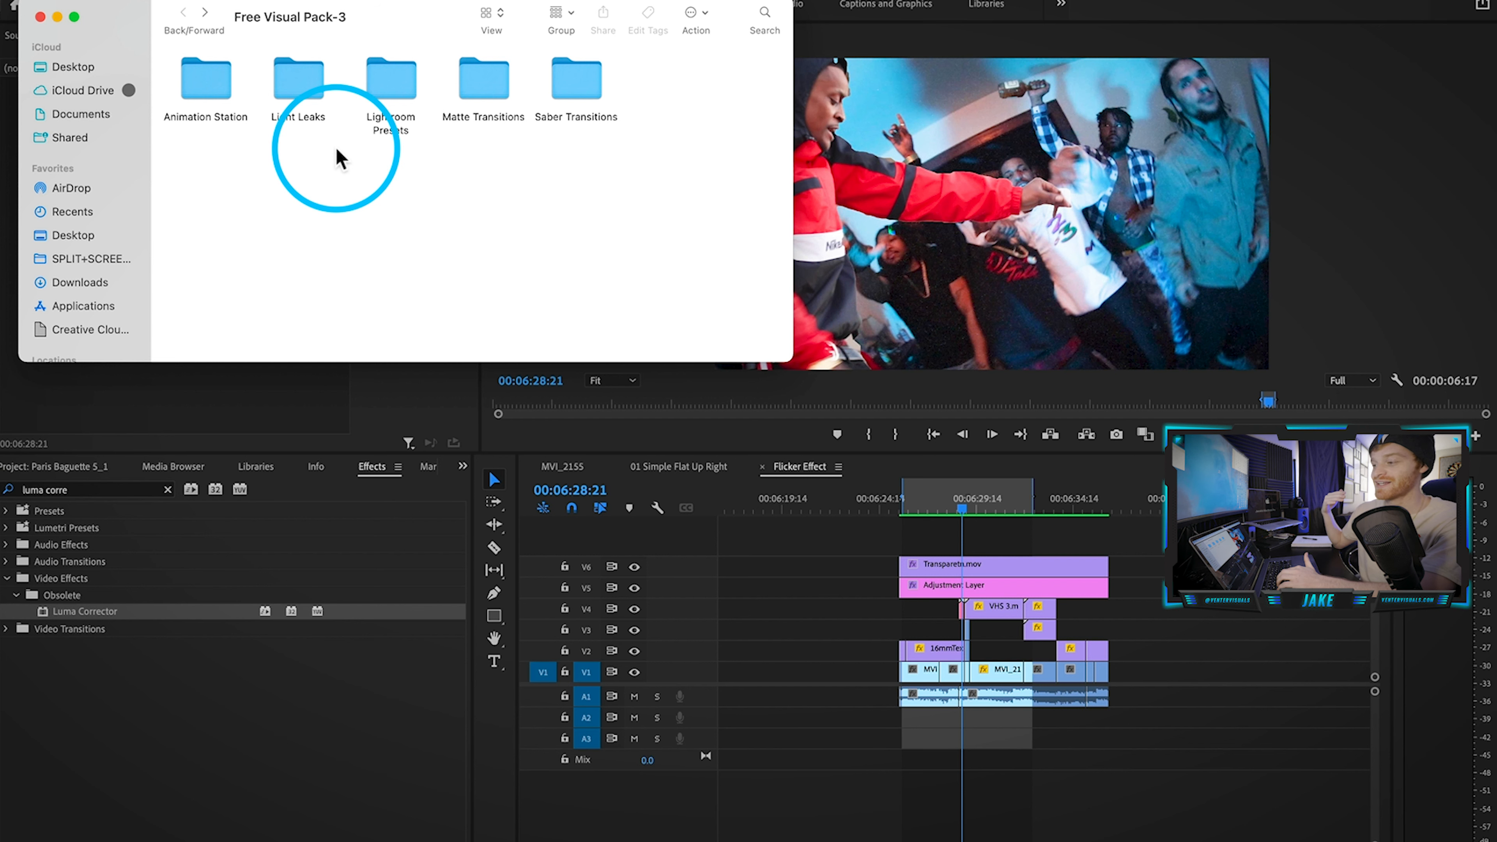
# Step: Preview light leaks 5.mp4, 8.mp4 and 17.mp4, then drag 17.mp4 into the sequence
pyautogui.doubleClick(295, 82)
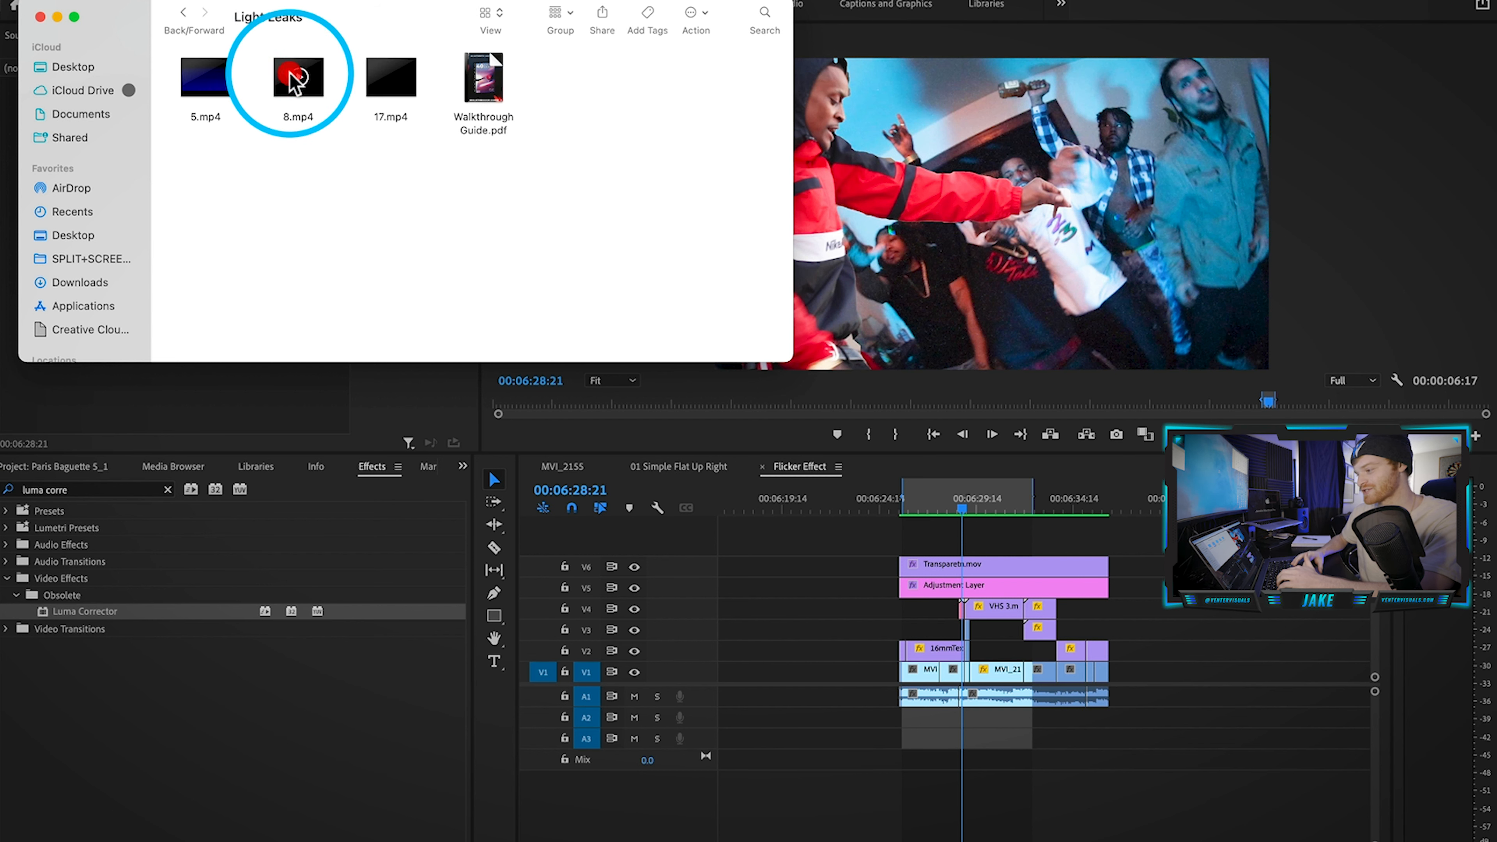
pyautogui.moveTo(411, 85)
pyautogui.click(212, 95)
pyautogui.press('space')
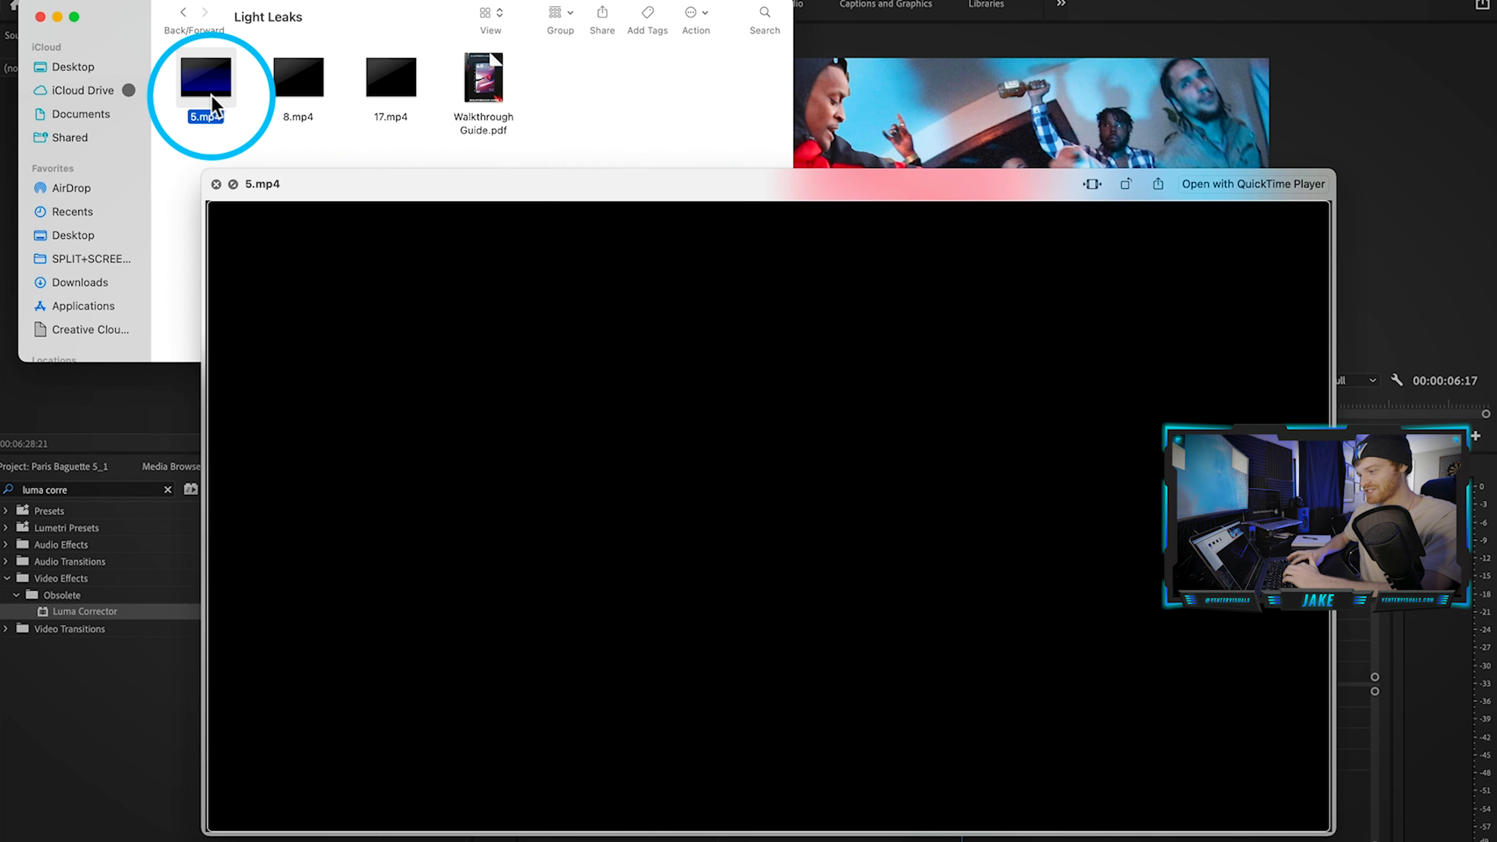
pyautogui.press('Right')
pyautogui.press('Right')
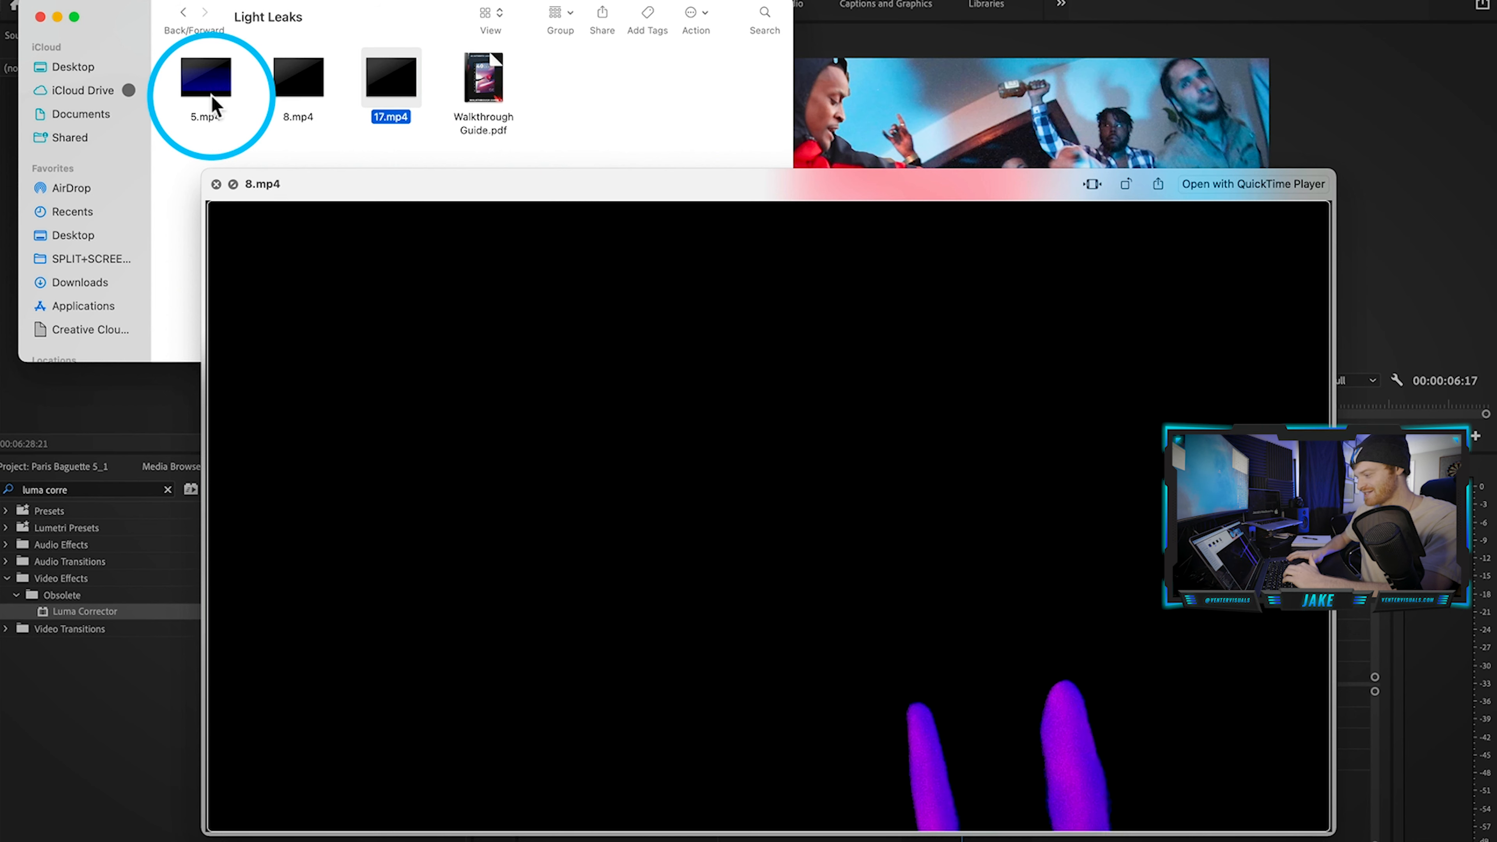
pyautogui.press('Left')
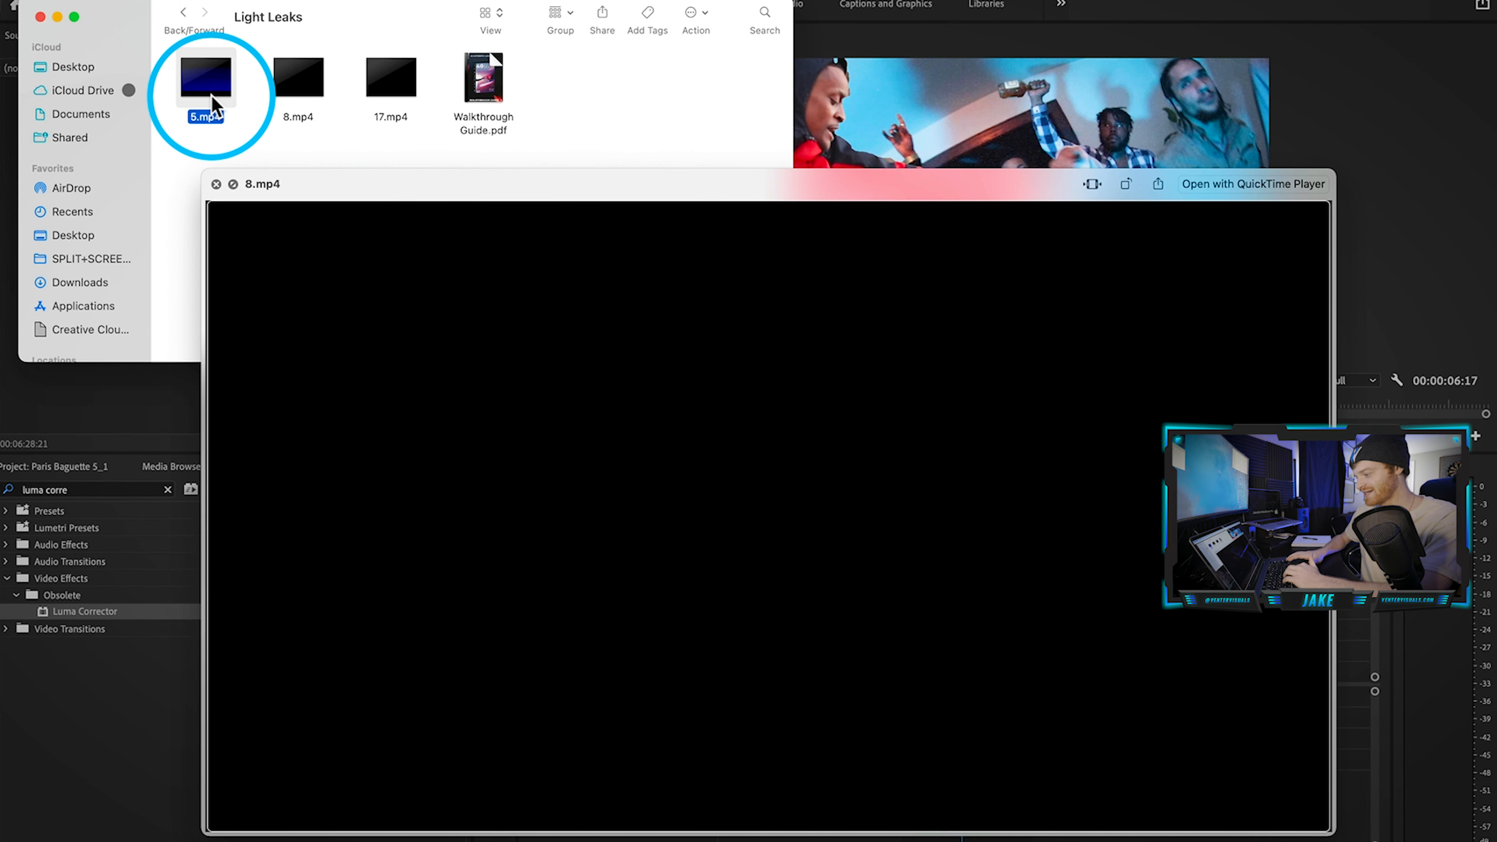
pyautogui.press('Right')
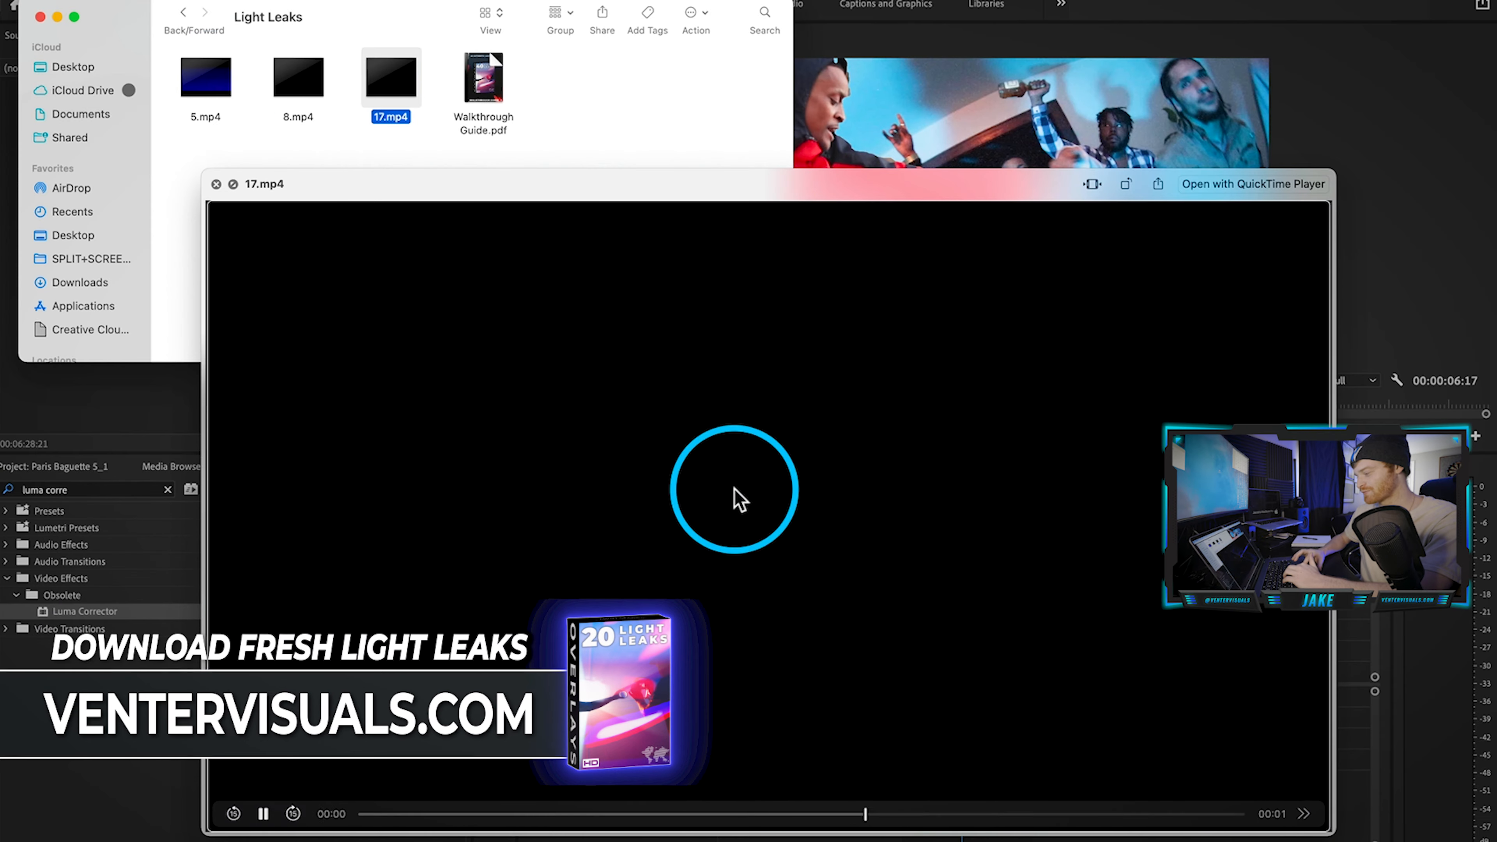
pyautogui.press('space')
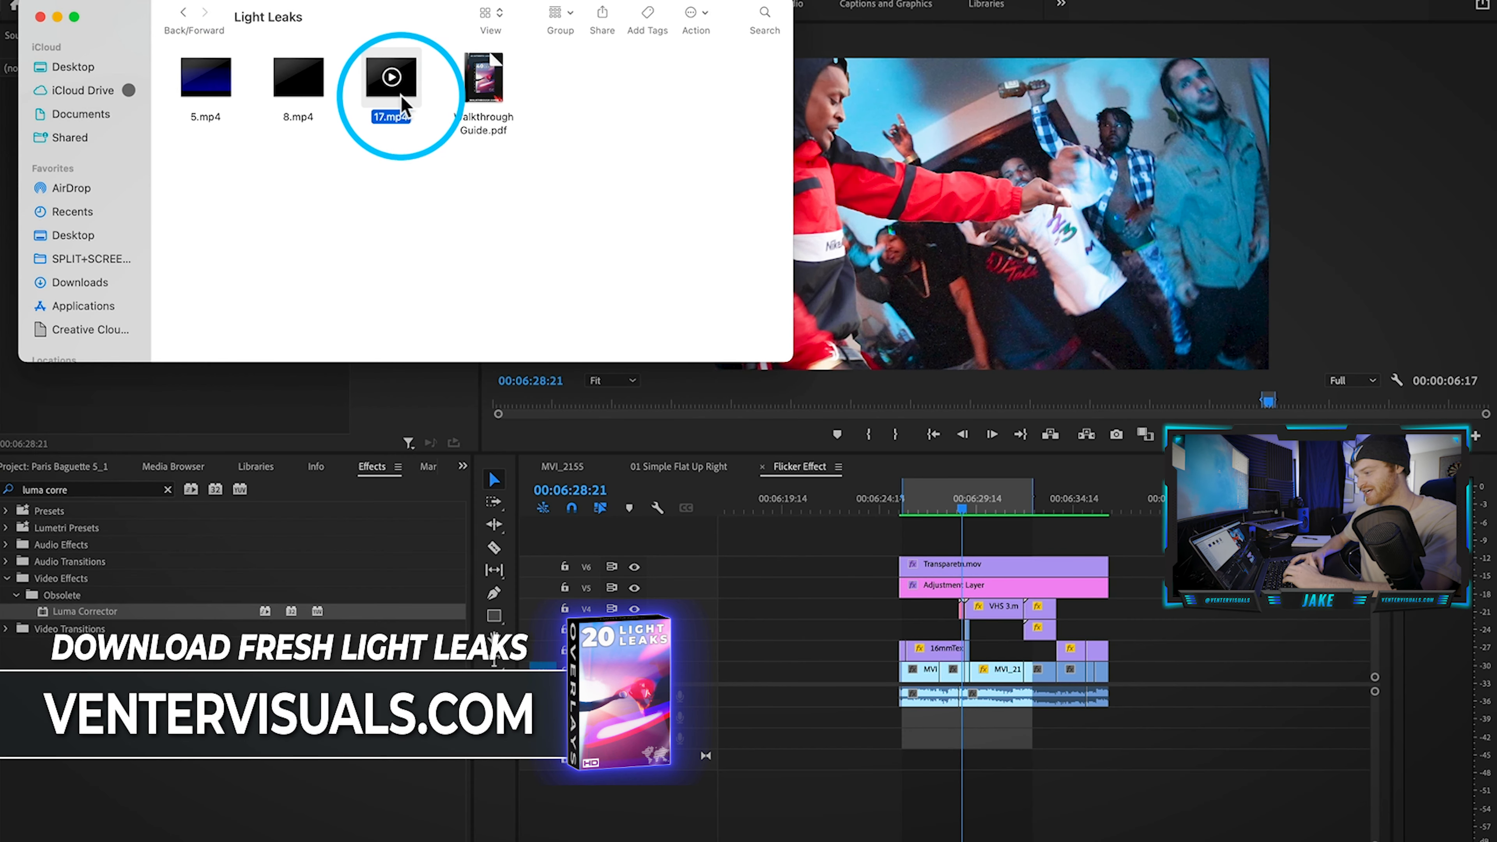
pyautogui.moveTo(405, 104); pyautogui.dragTo(956, 544)
# Step: Zoom into the timeline and set 17.mp4's blend mode to Screen
pyautogui.press('=')
pyautogui.press('=')
pyautogui.press('=')
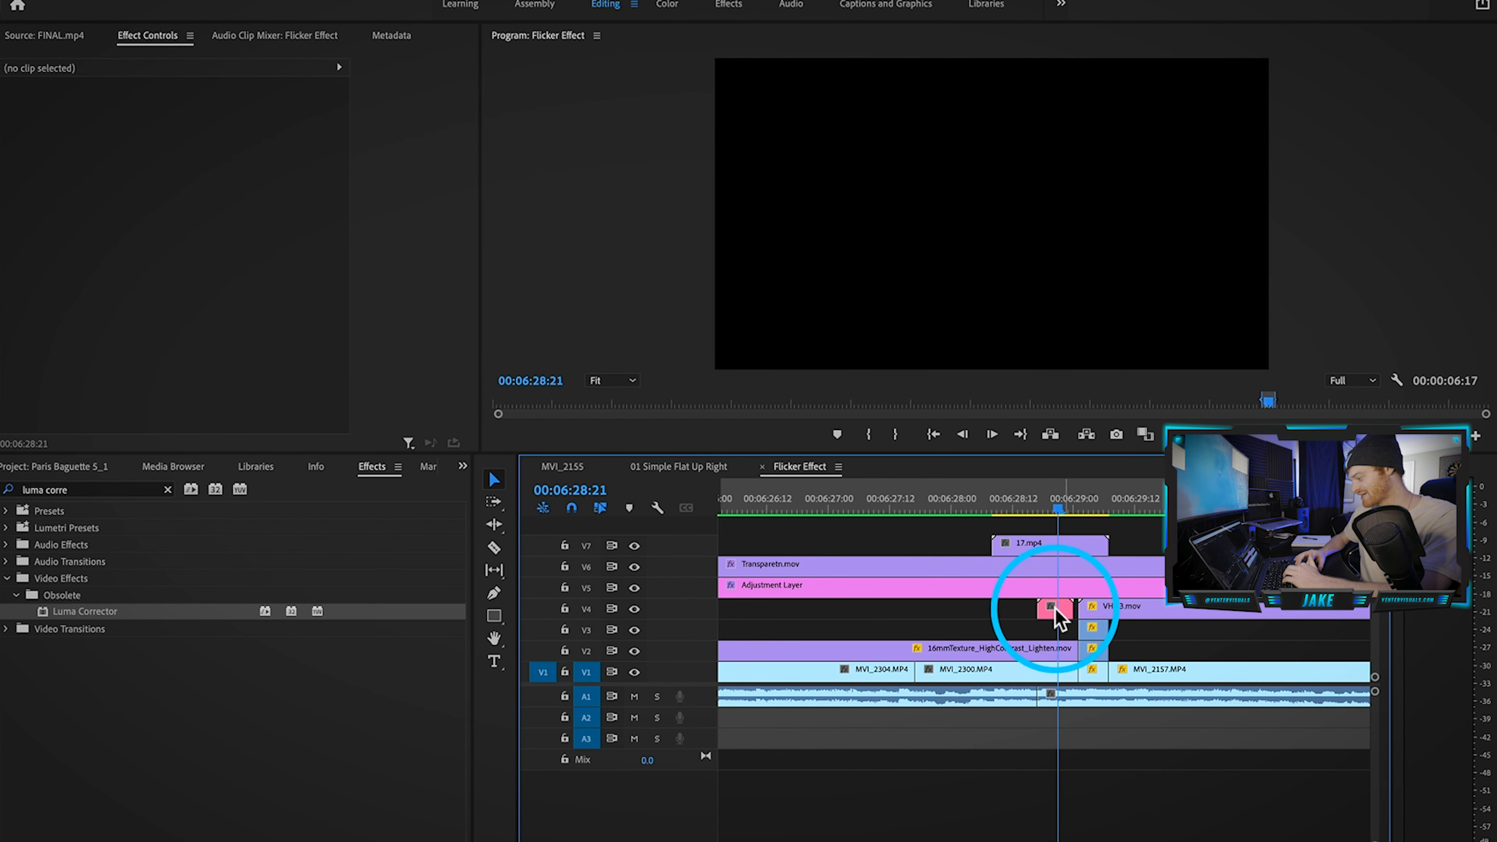
pyautogui.click(1055, 610)
pyautogui.press('=')
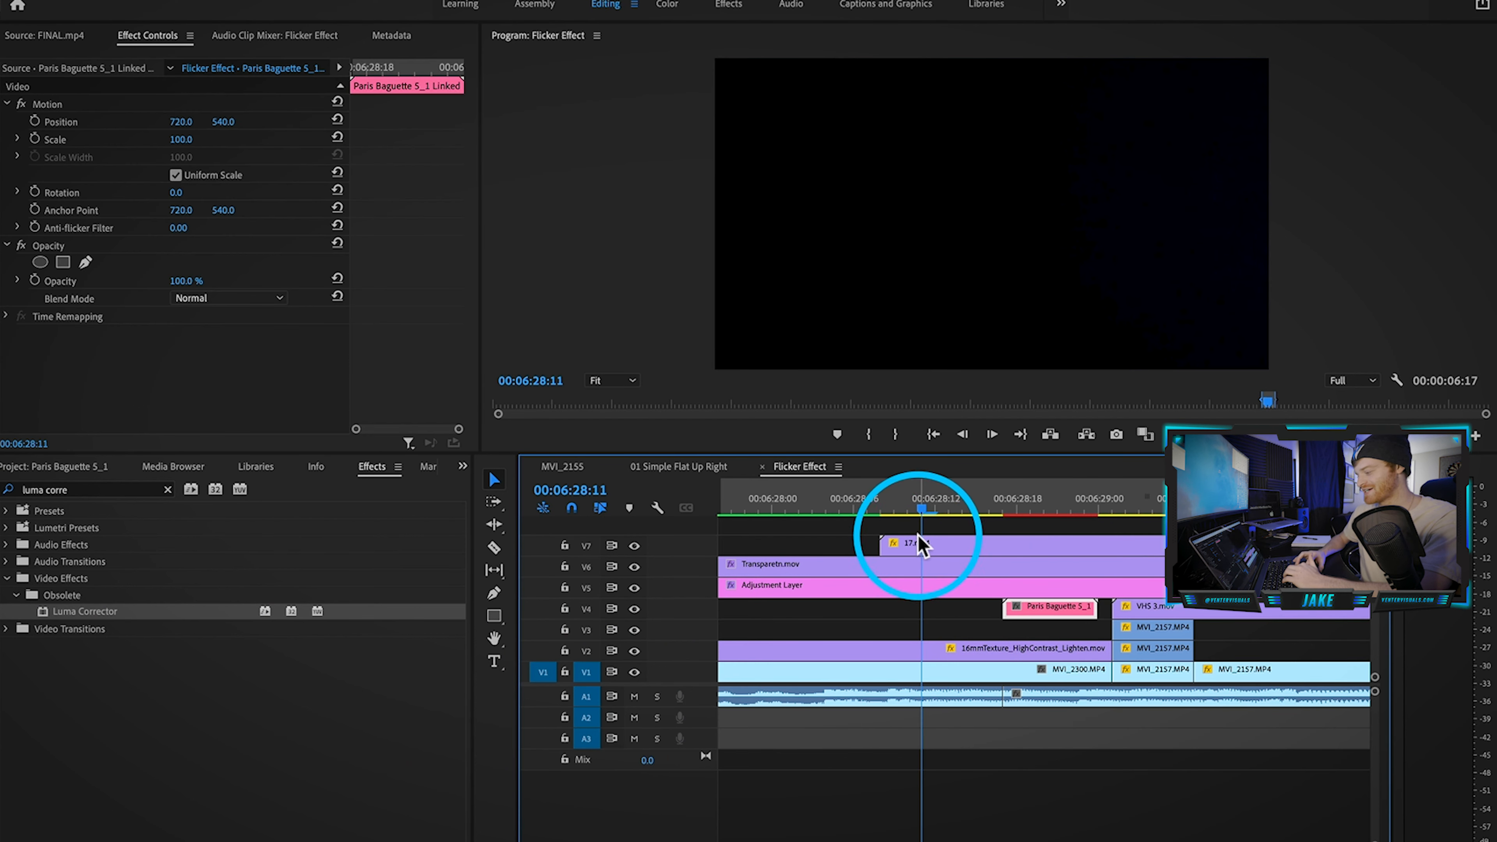
pyautogui.click(923, 547)
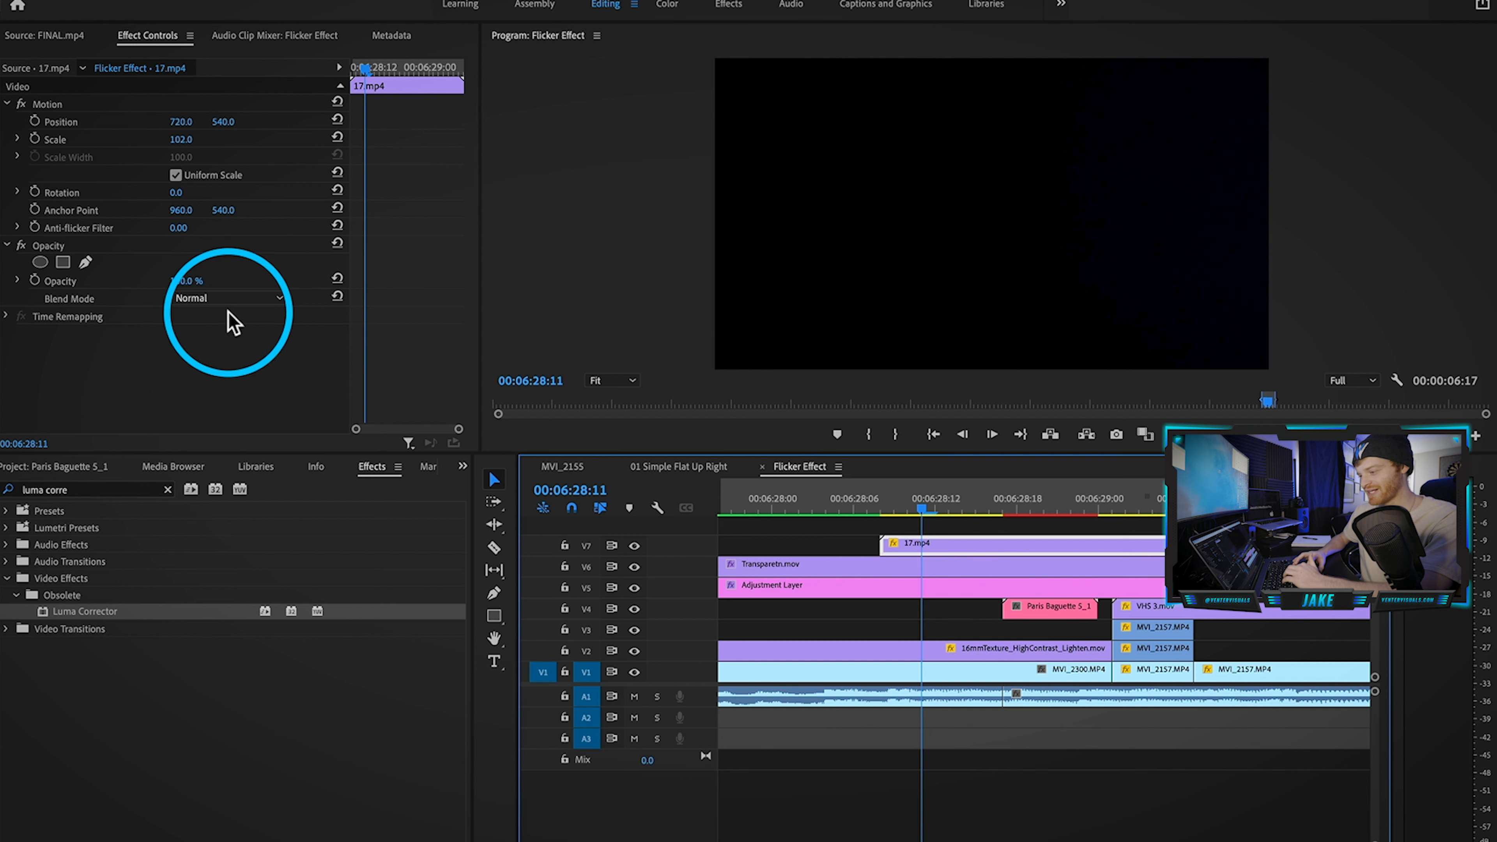
pyautogui.click(220, 298)
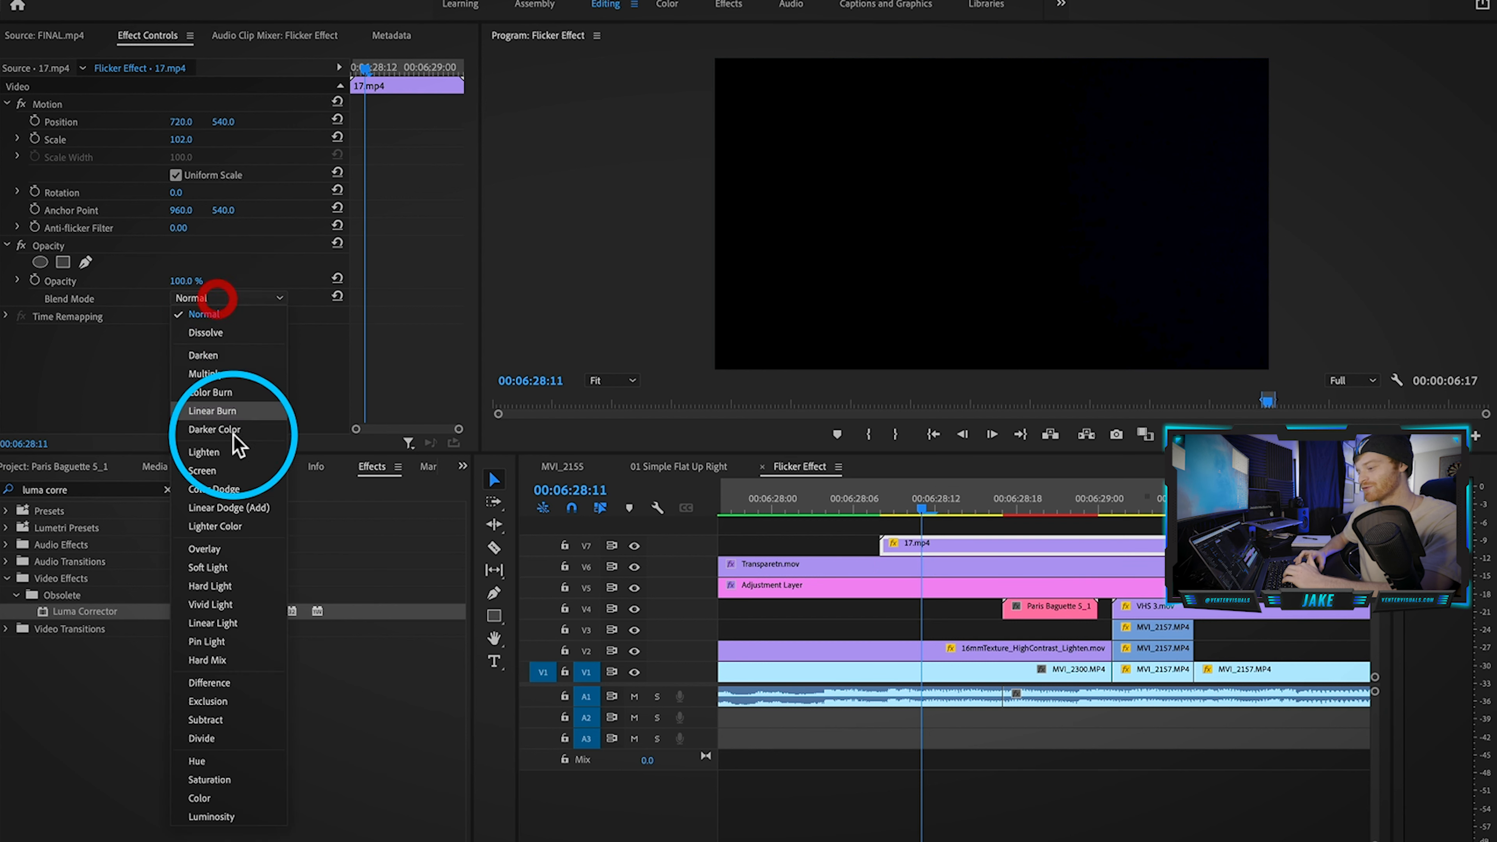
pyautogui.click(235, 484)
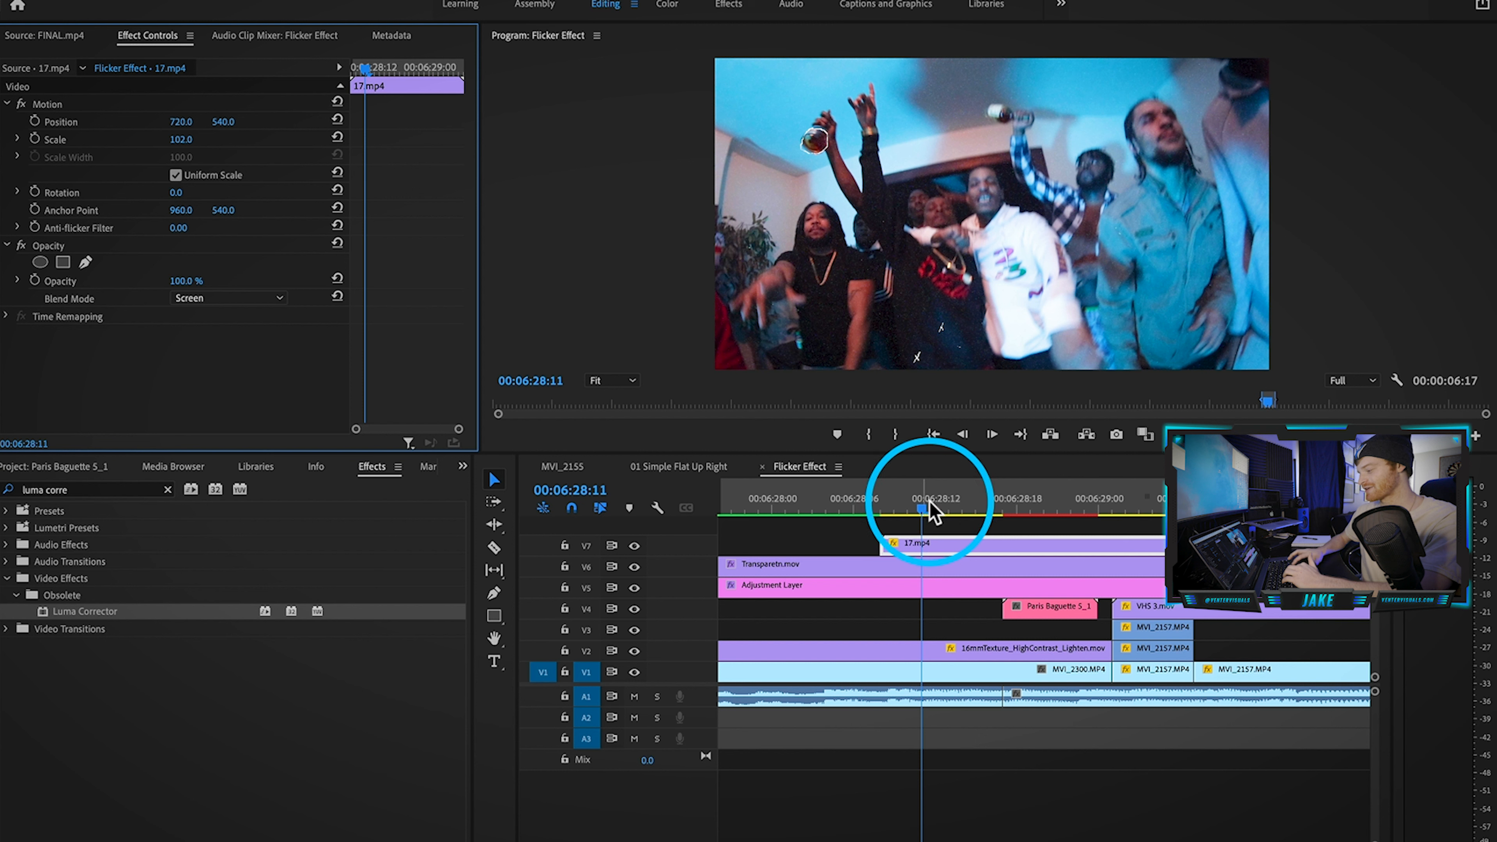
# Step: Mute A1, find the flash frame, and move 17.mp4 to start there (about 06:28:13)
pyautogui.click(635, 697)
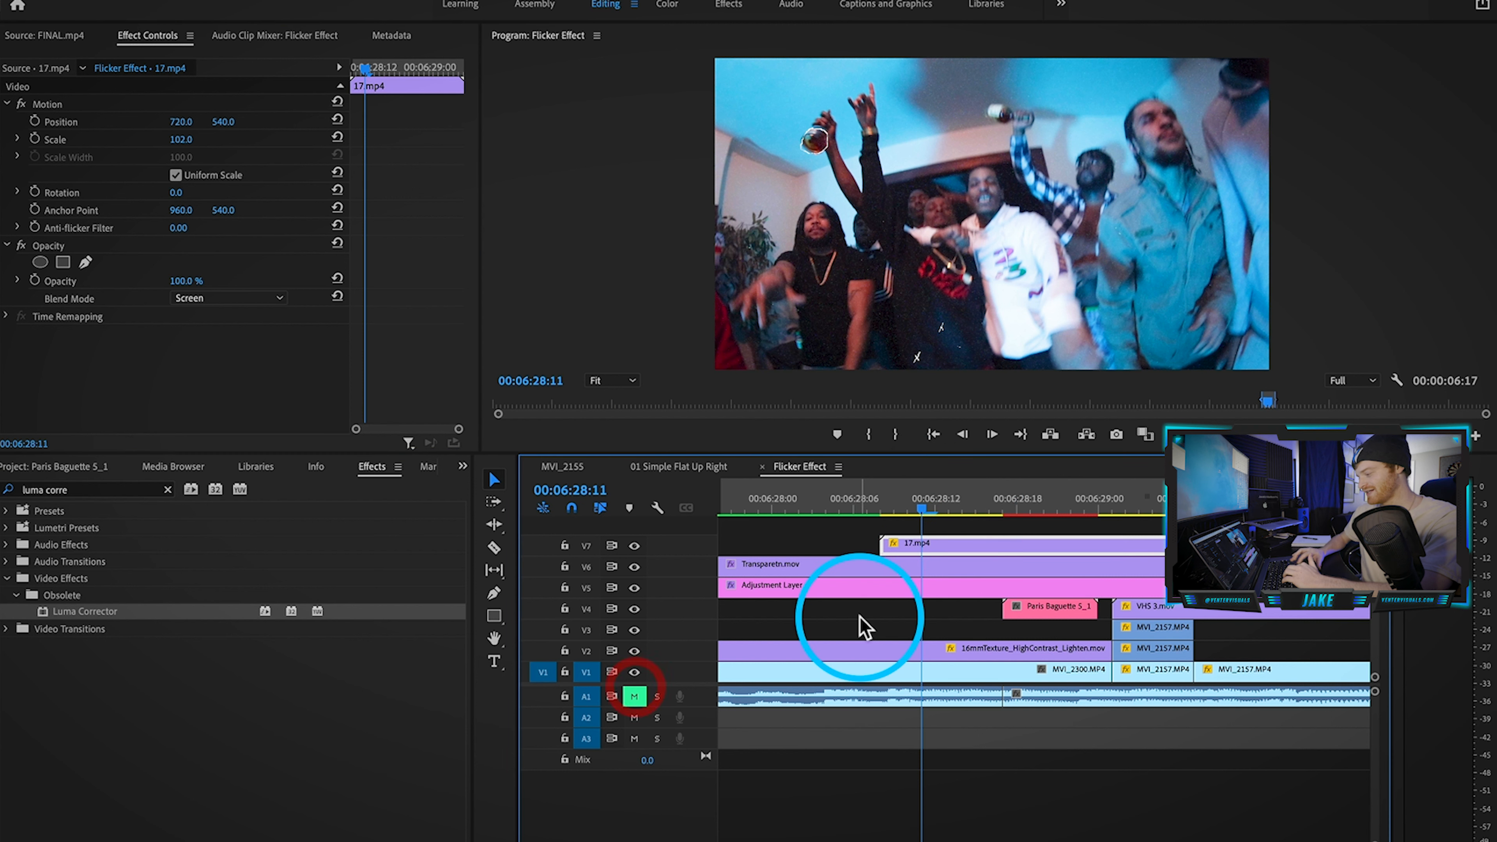
pyautogui.press('Right')
pyautogui.press('Right')
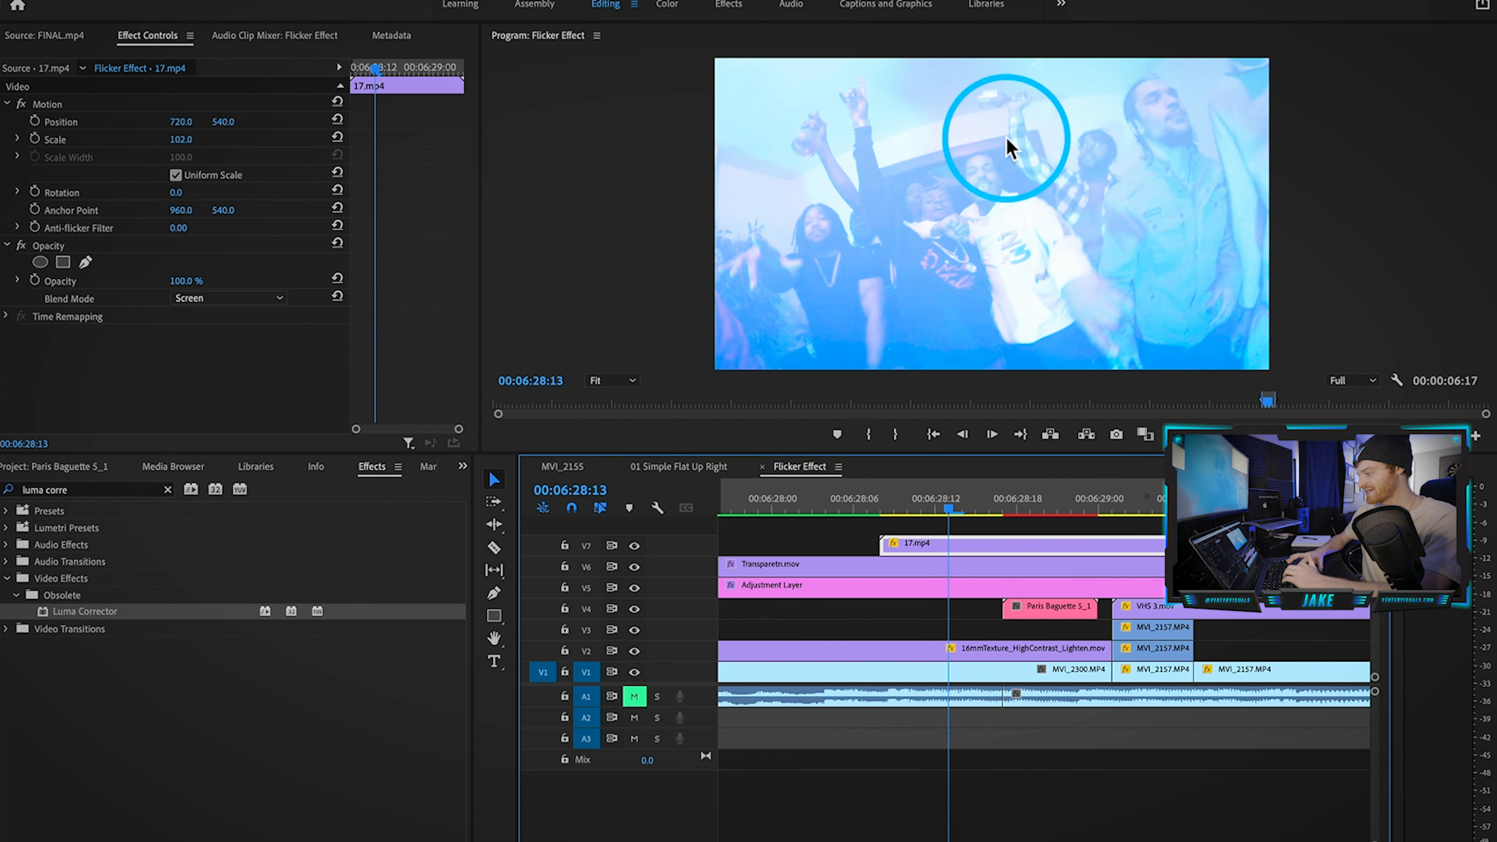
pyautogui.press('Right')
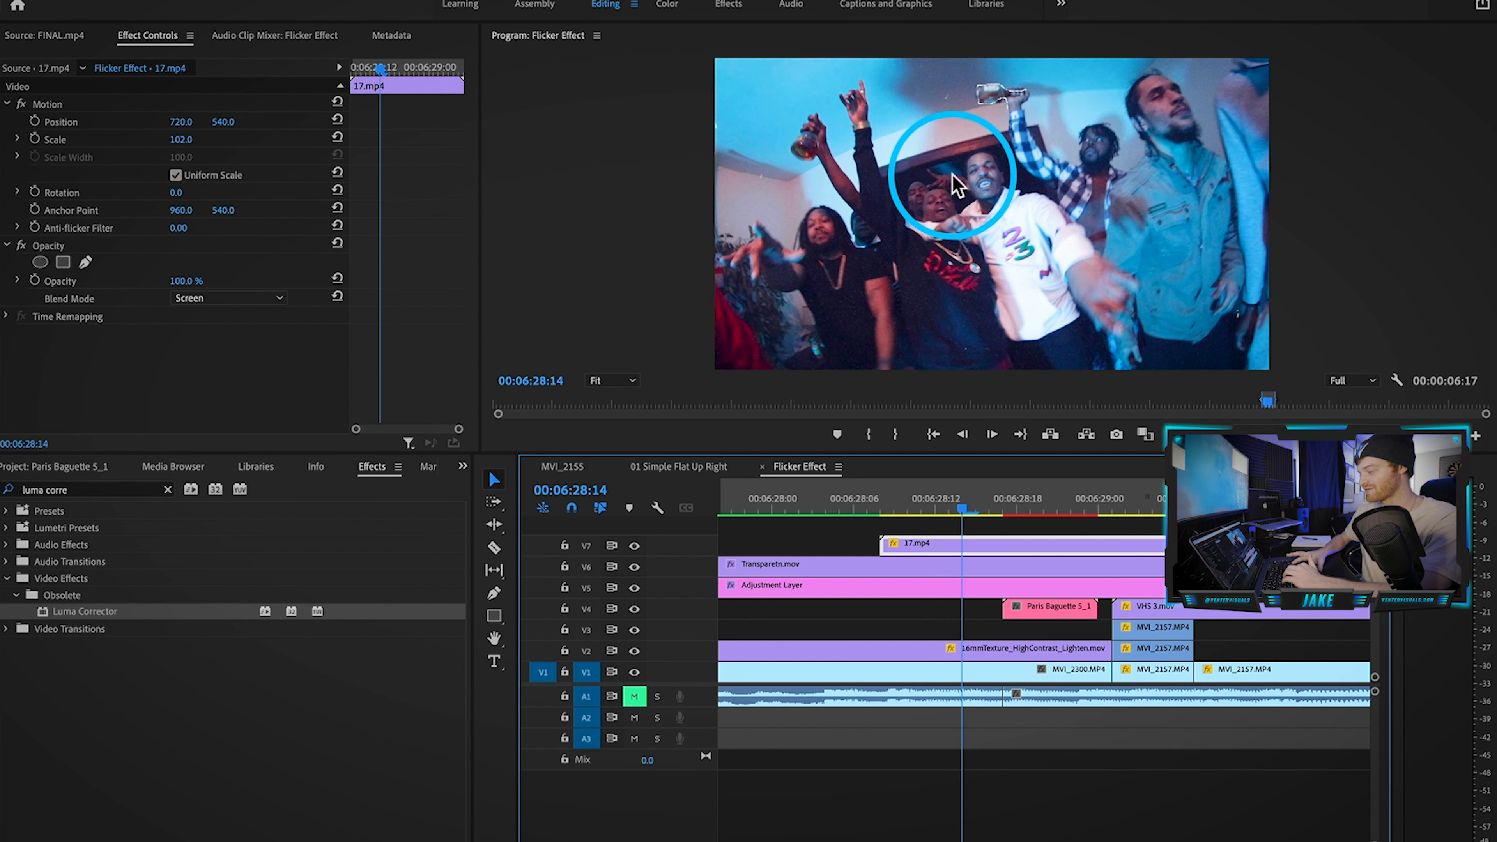
pyautogui.press('Left')
pyautogui.press('Left')
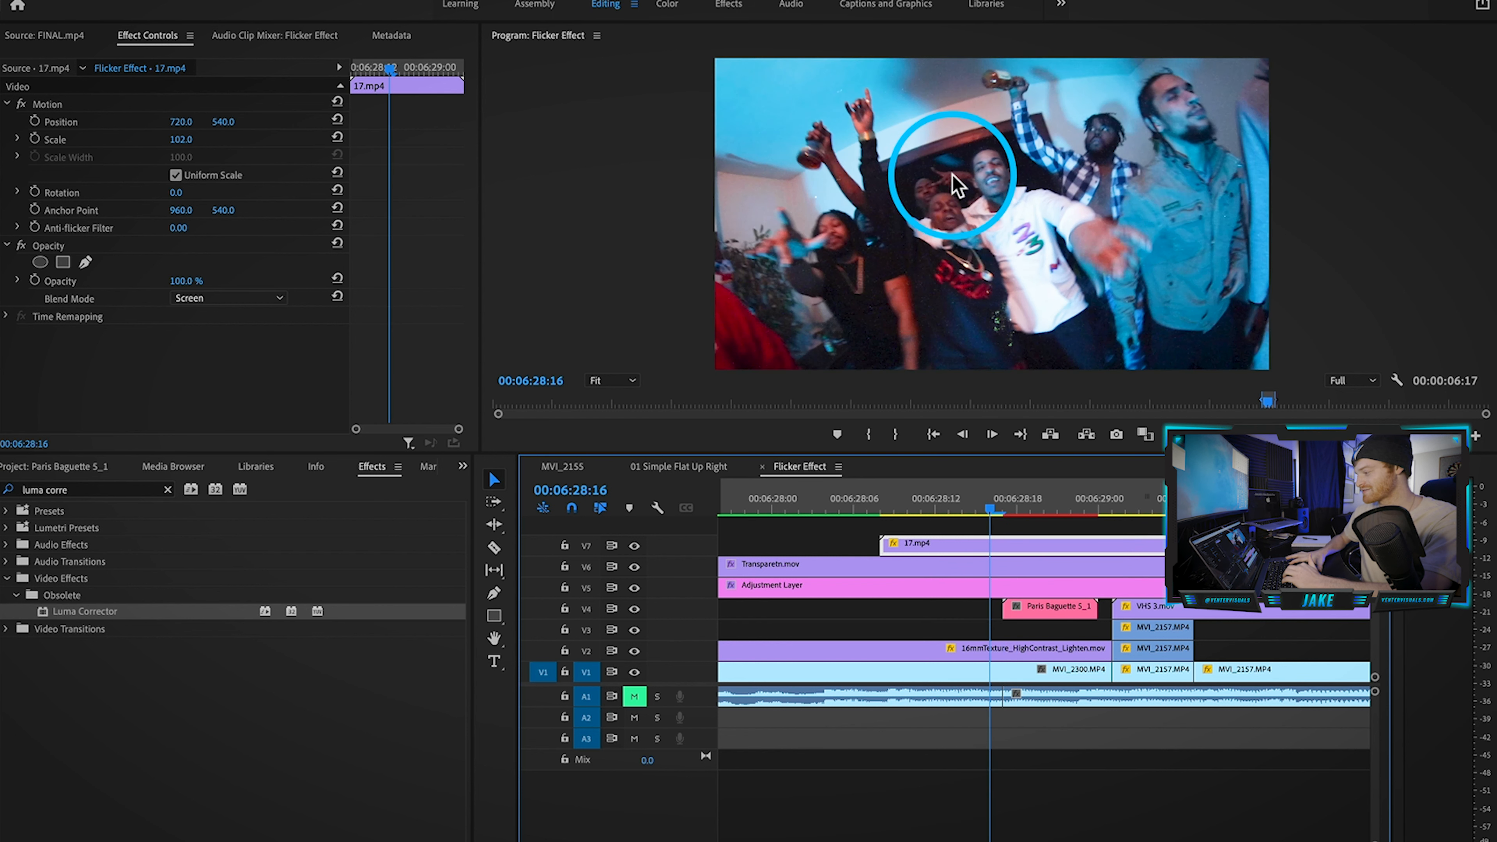
pyautogui.press('Right')
pyautogui.press('Left')
pyautogui.press('Right')
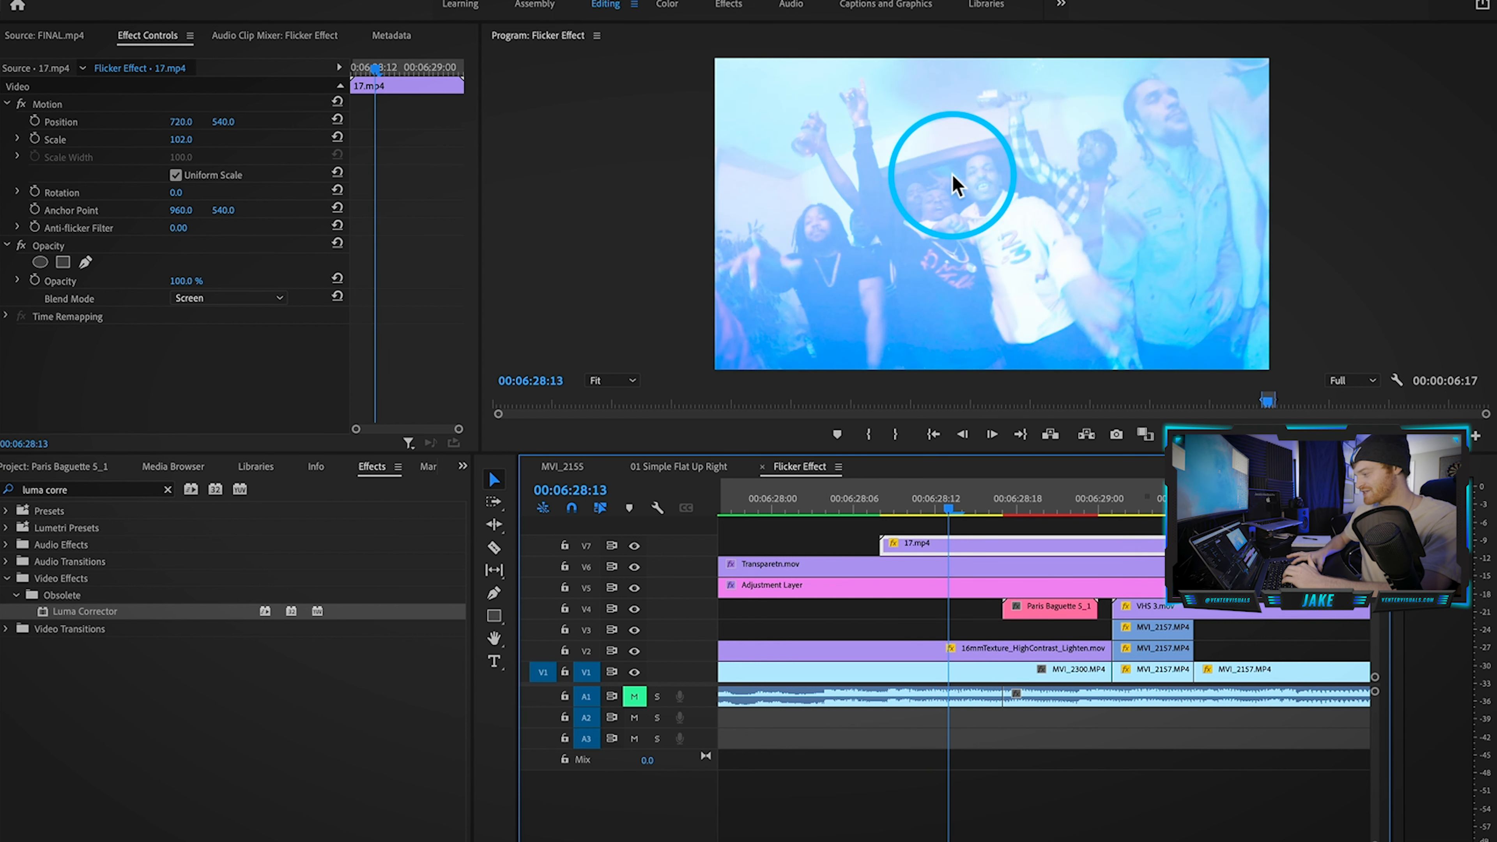
pyautogui.moveTo(959, 545); pyautogui.dragTo(1042, 545)
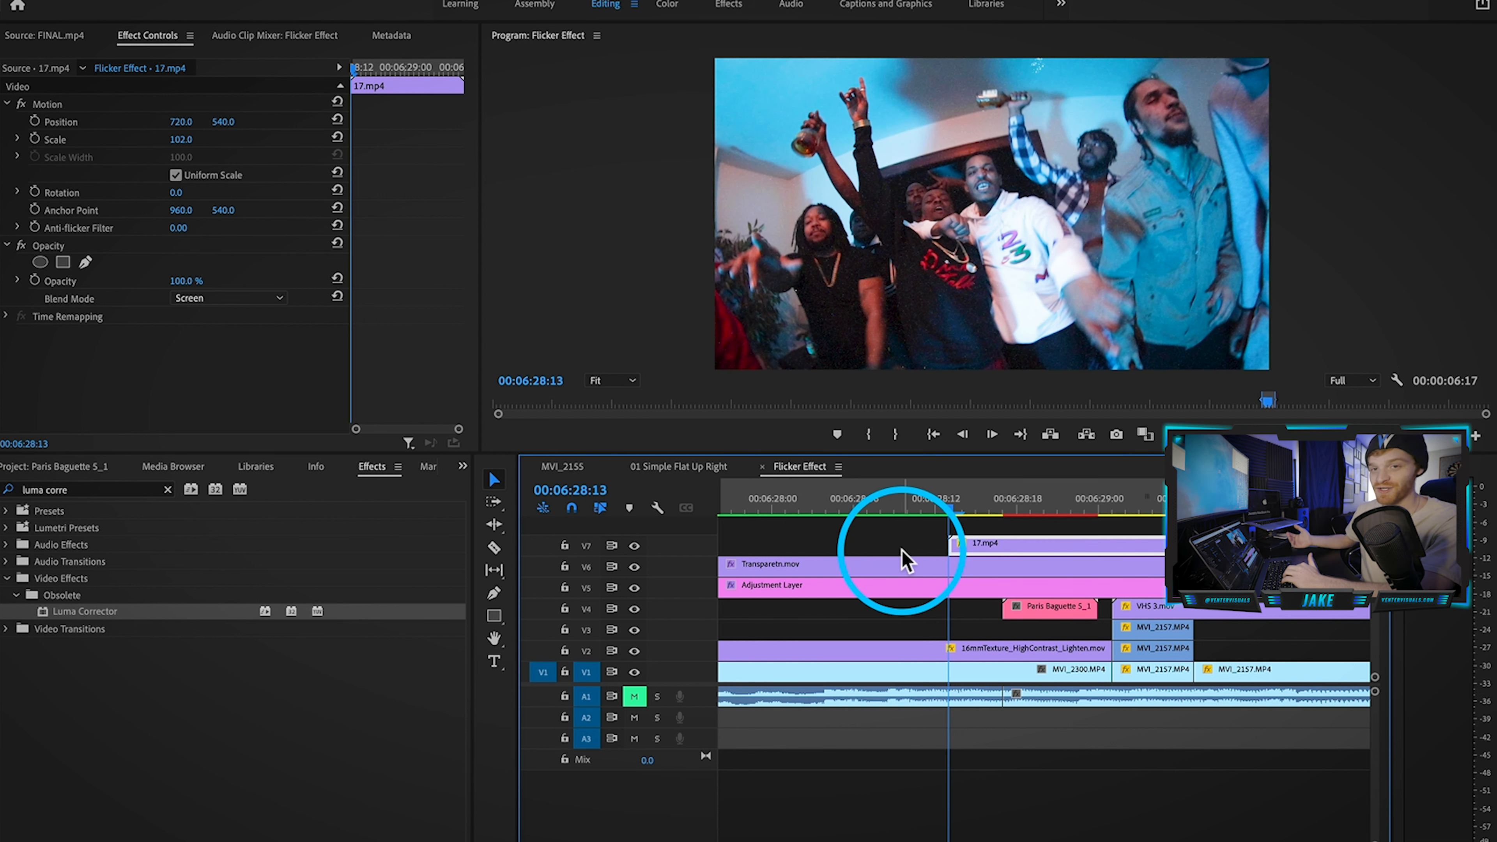
# Step: Step through the flicker frames, then run Sequence > Render In to Out
pyautogui.press('Right')
pyautogui.press('Right')
pyautogui.press('Right')
pyautogui.press('Right')
pyautogui.press('Right')
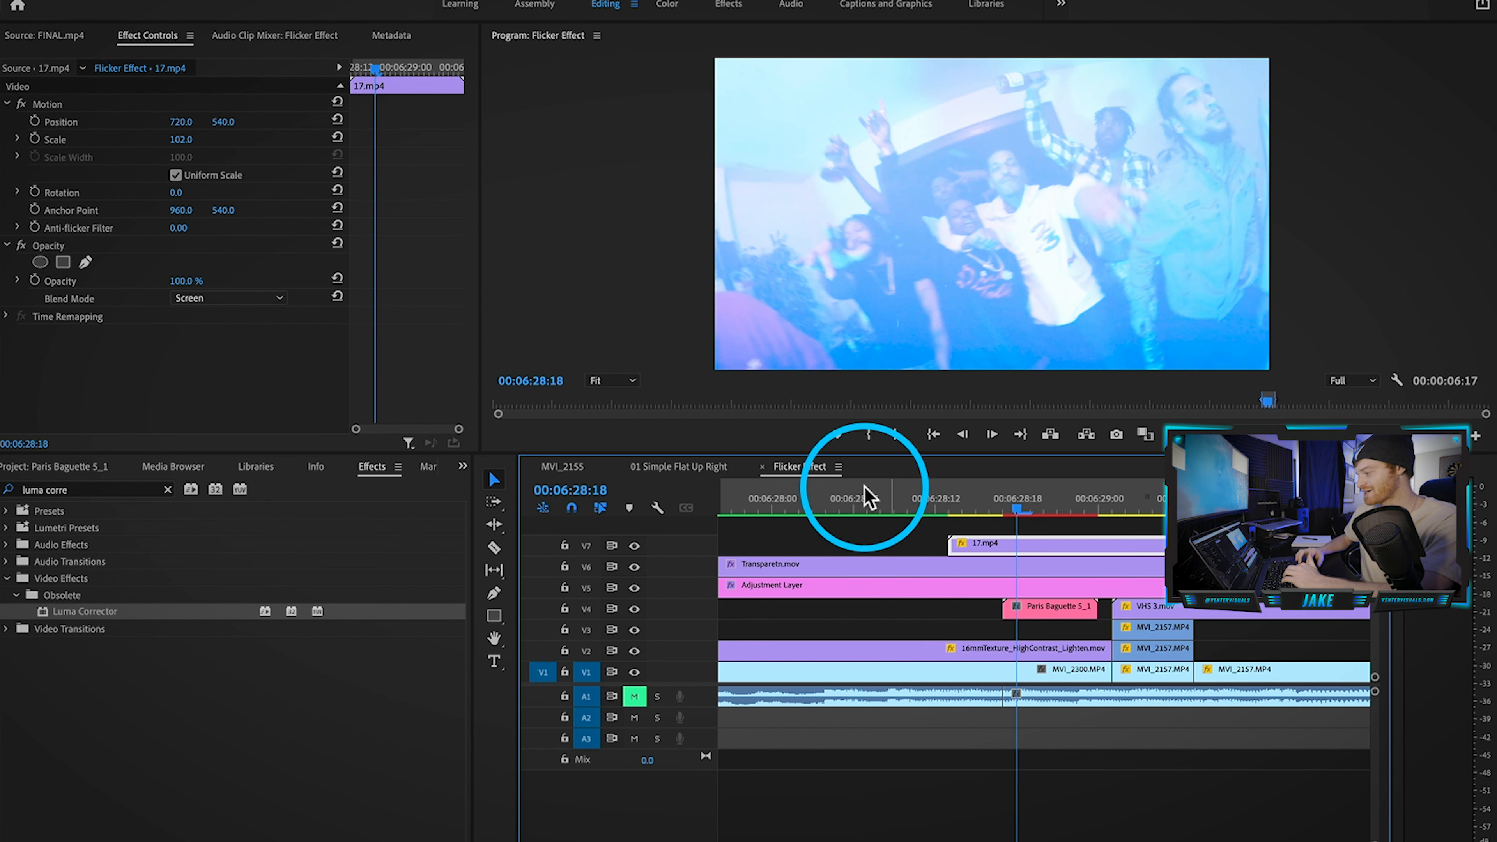
pyautogui.press('Right')
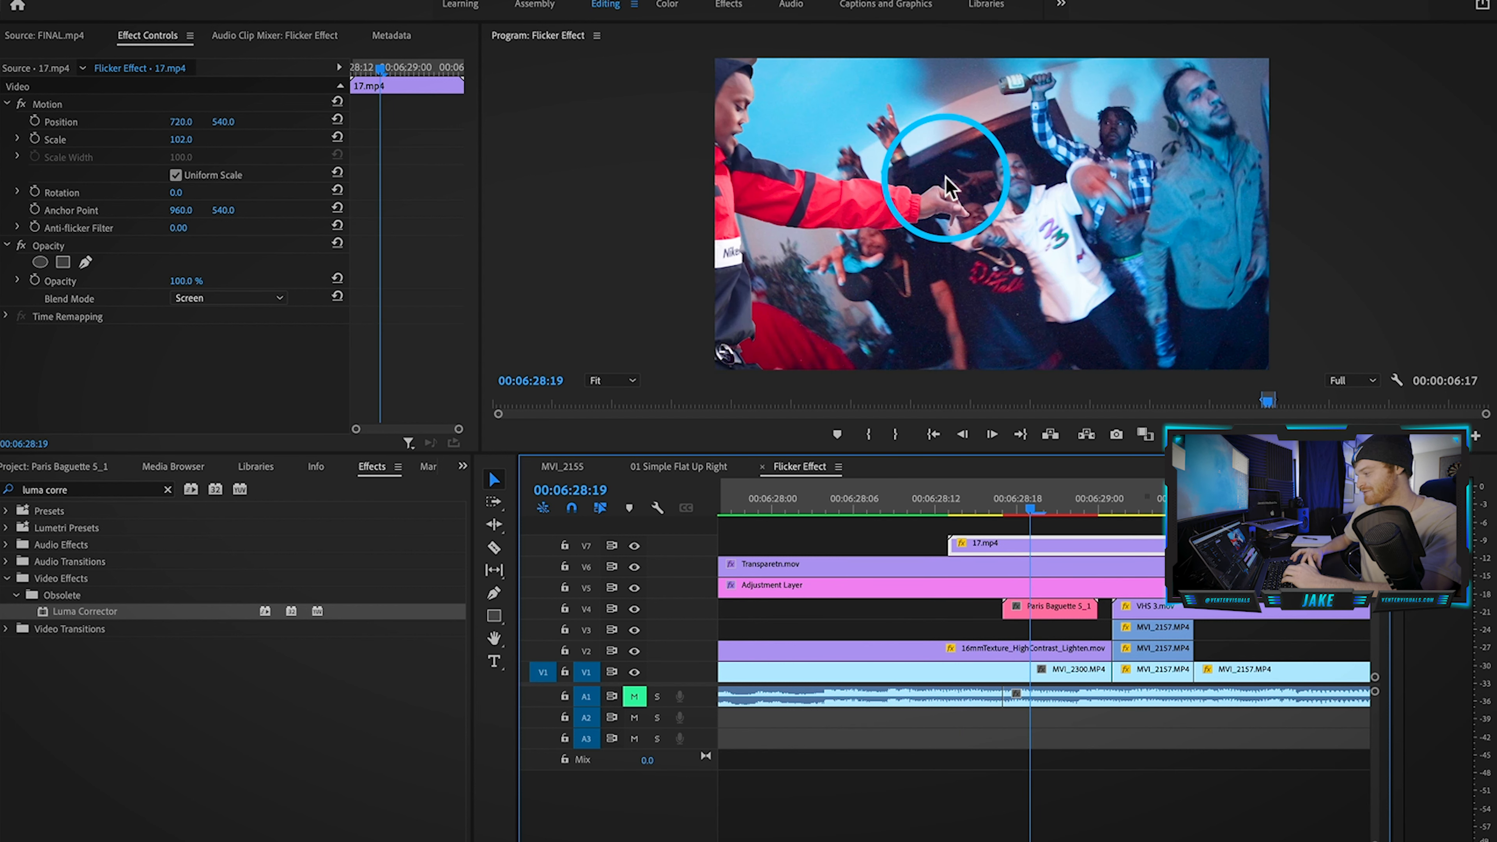
pyautogui.press('Right')
pyautogui.press('Right')
pyautogui.press('Right')
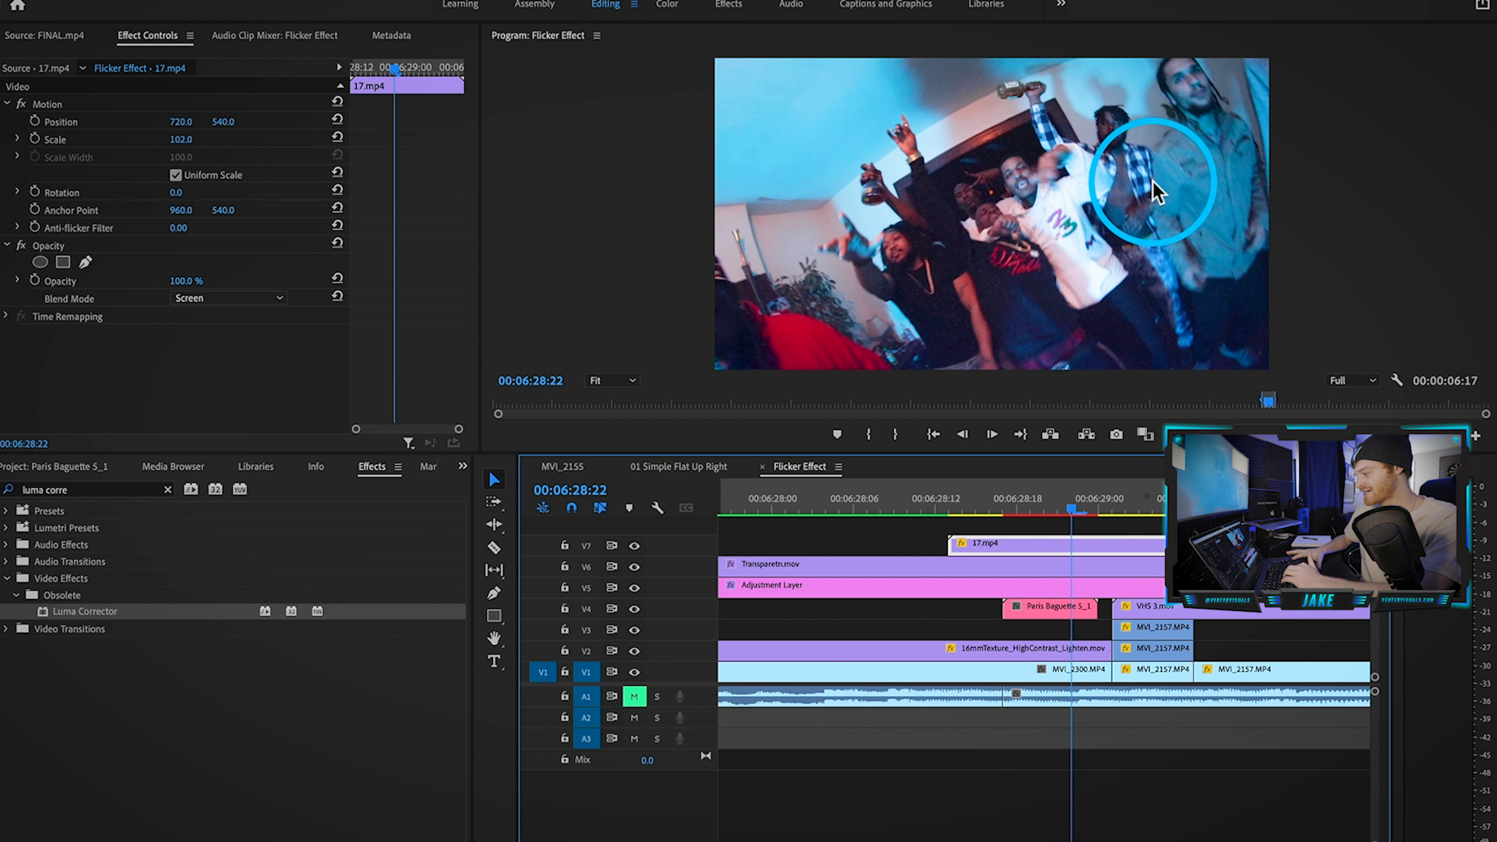
pyautogui.press('Right')
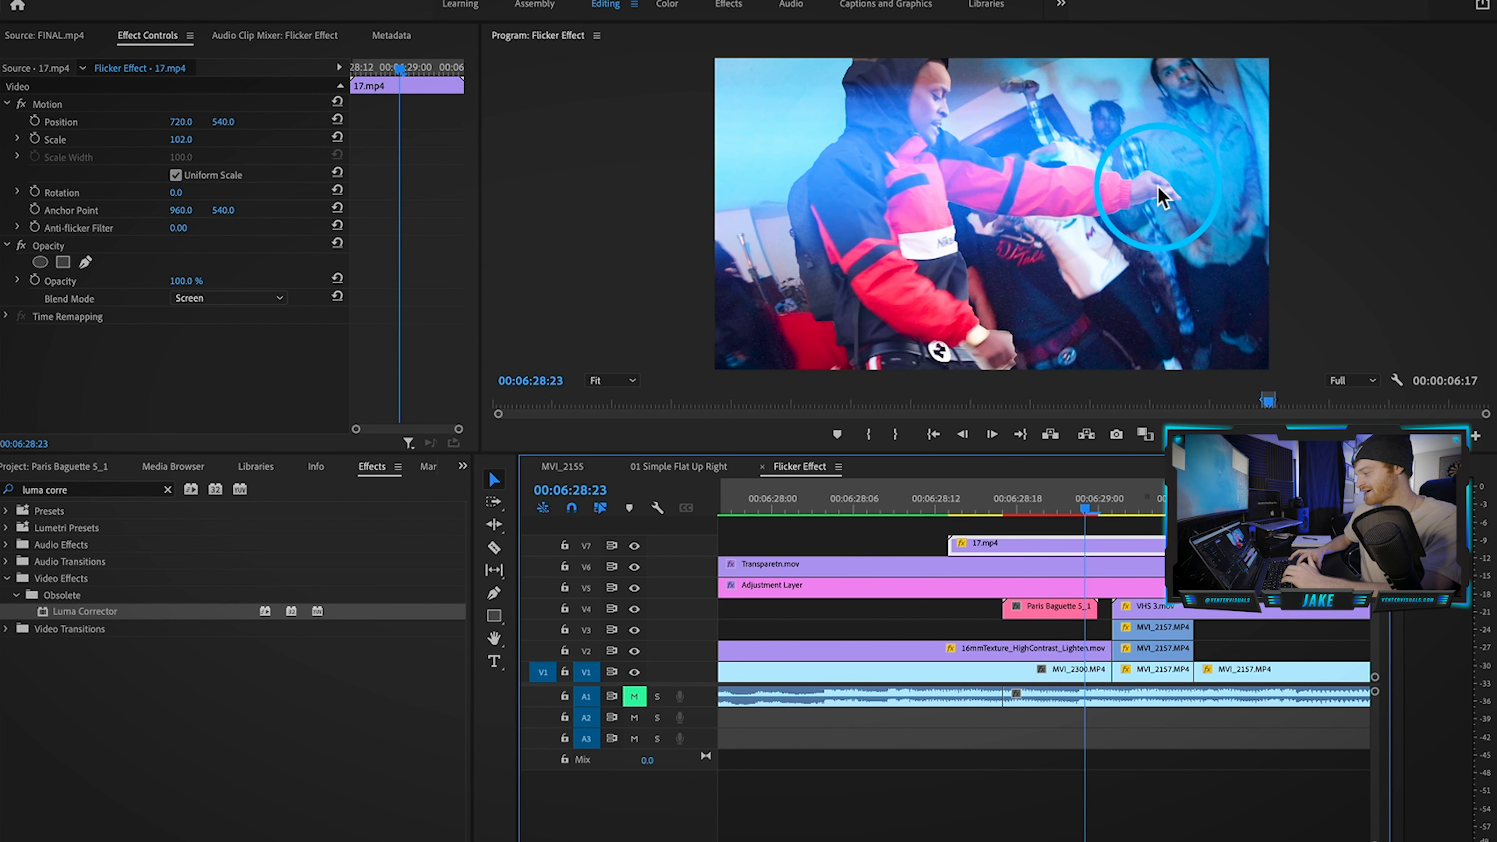
pyautogui.press('Right')
pyautogui.press('Right')
pyautogui.press('Right')
pyautogui.press('Right')
pyautogui.press('Right')
pyautogui.press('Right')
pyautogui.press('Right')
pyautogui.press('Right')
pyautogui.press('Right')
pyautogui.press('Right')
pyautogui.press('Right')
pyautogui.press('Right')
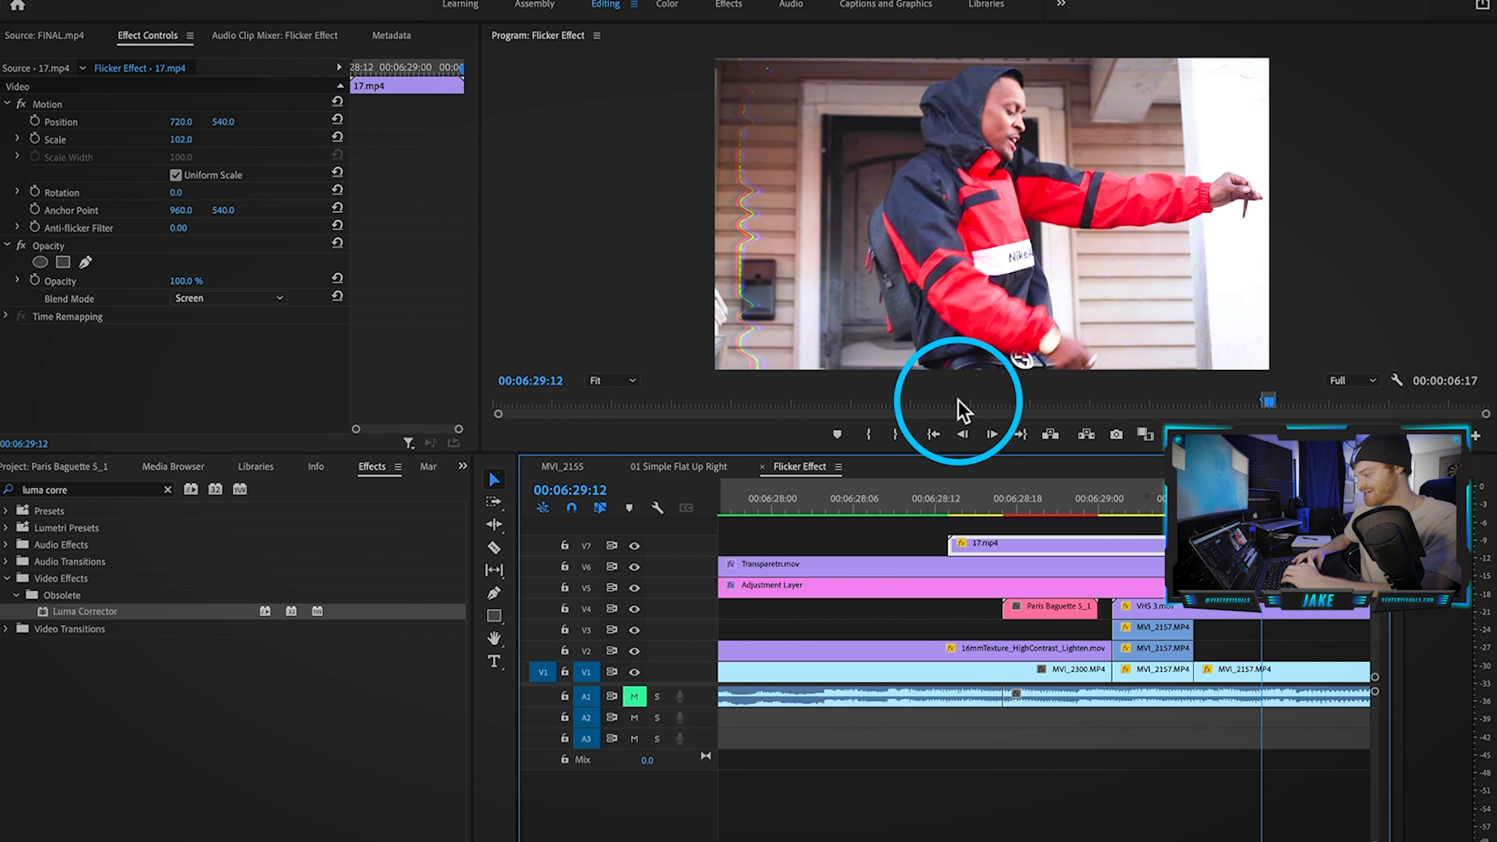
pyautogui.scroll(-5, 920, 613)
pyautogui.click(278, 0)
pyautogui.click(305, 31)
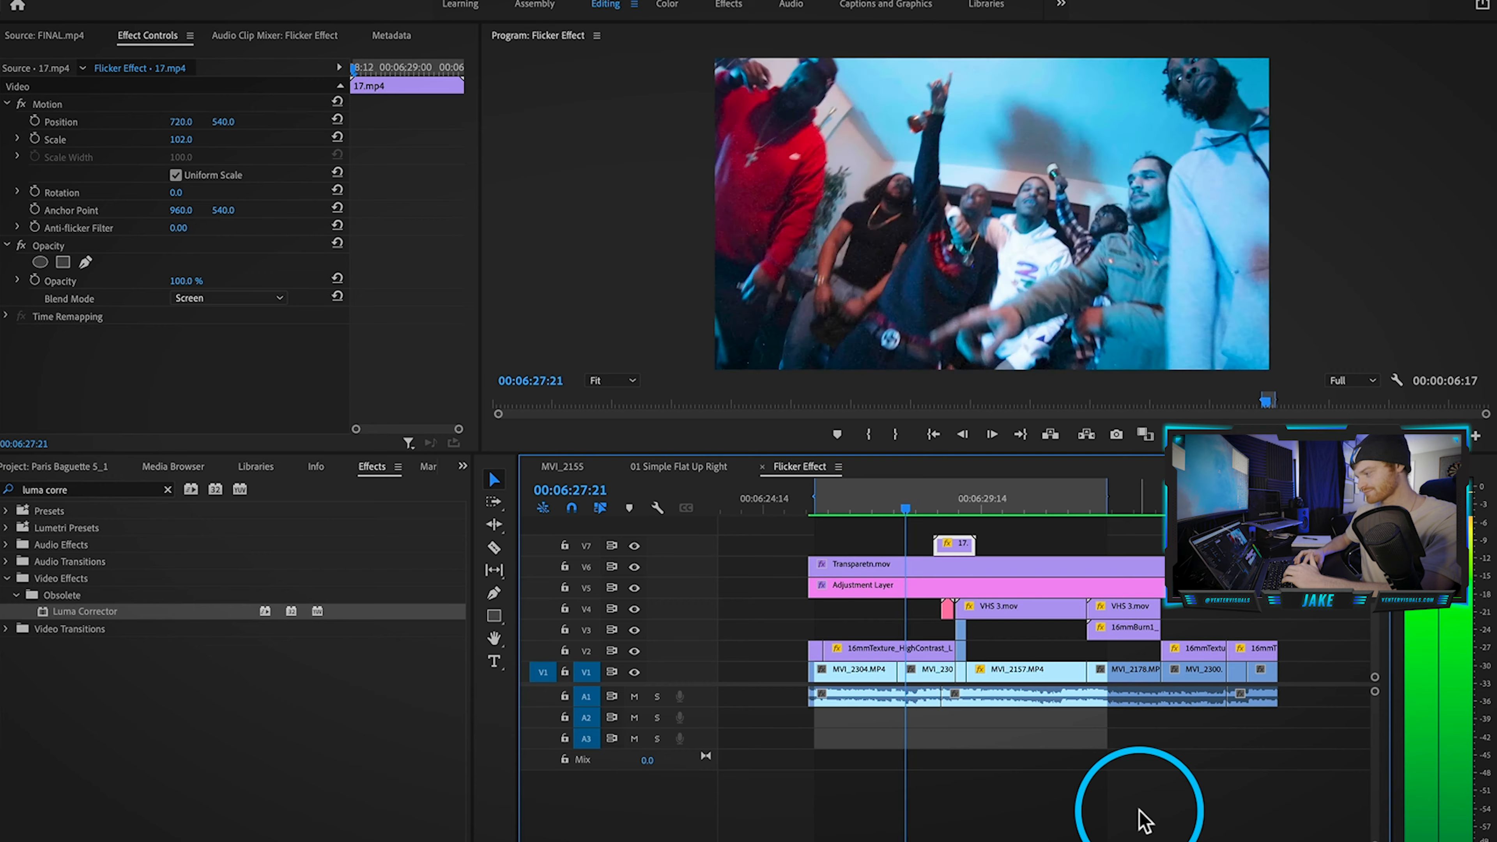